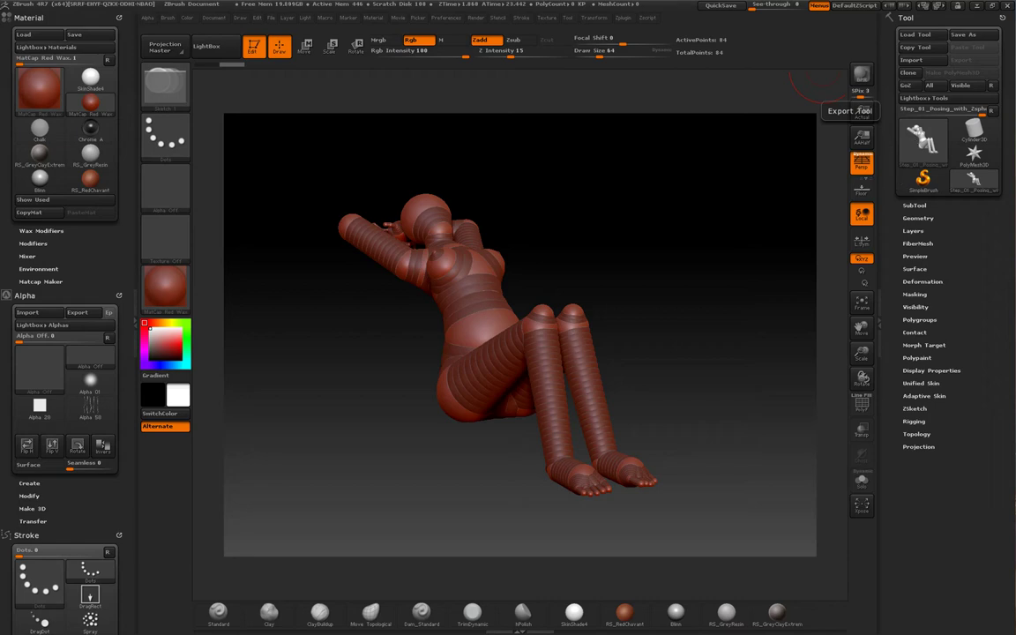
- Bring up the Tutorial Plan document in LibreOffice Writer, highlight the "Zbrush steps" item, and return to ZBrush
drag(1015, 107, 425, 55)
click(364, 391)
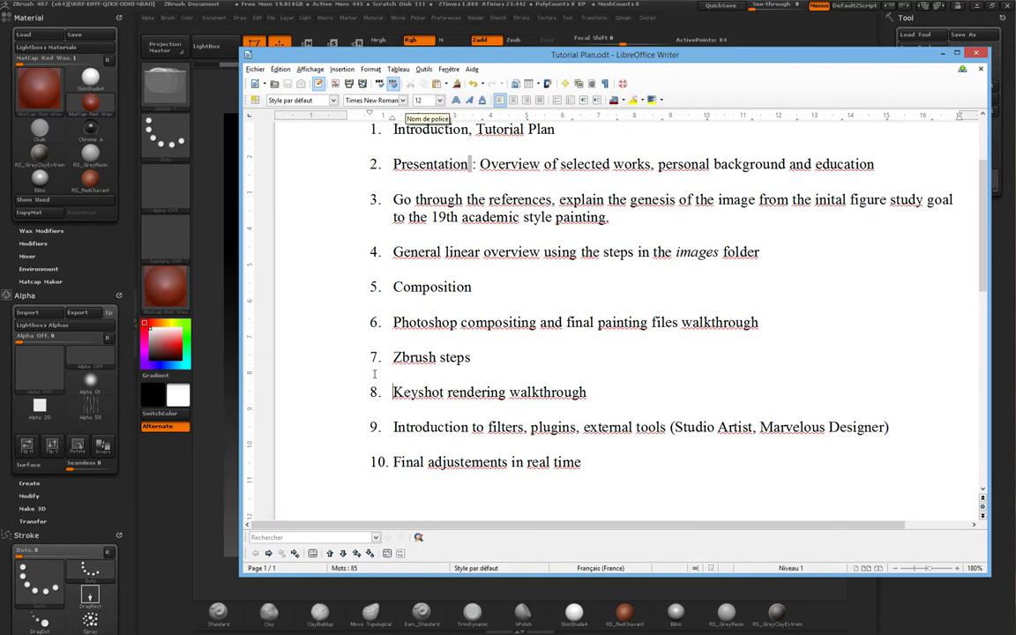
drag(379, 359, 480, 358)
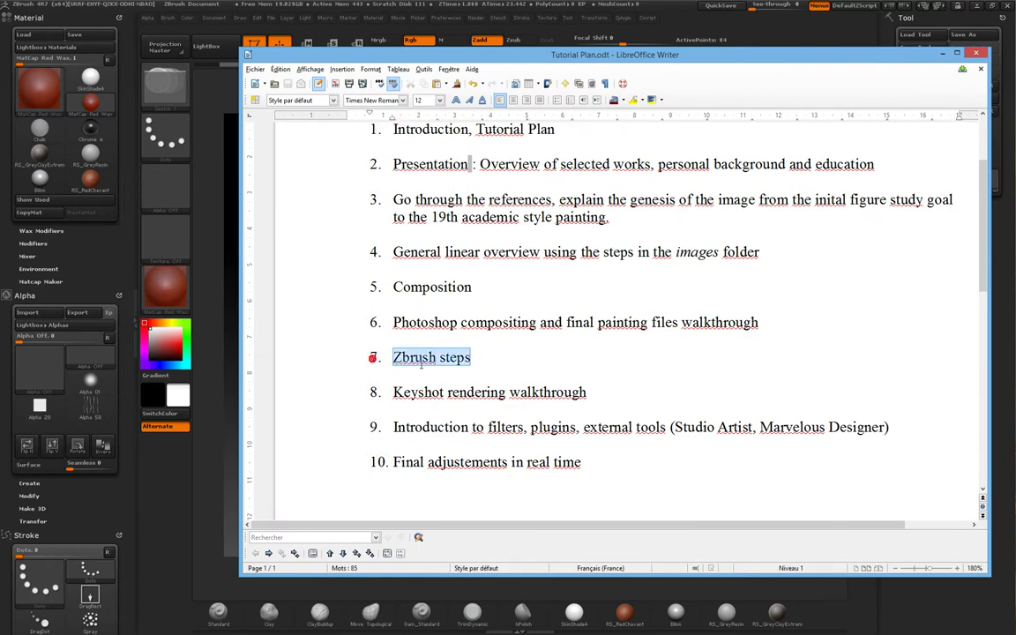
key(alt+Tab)
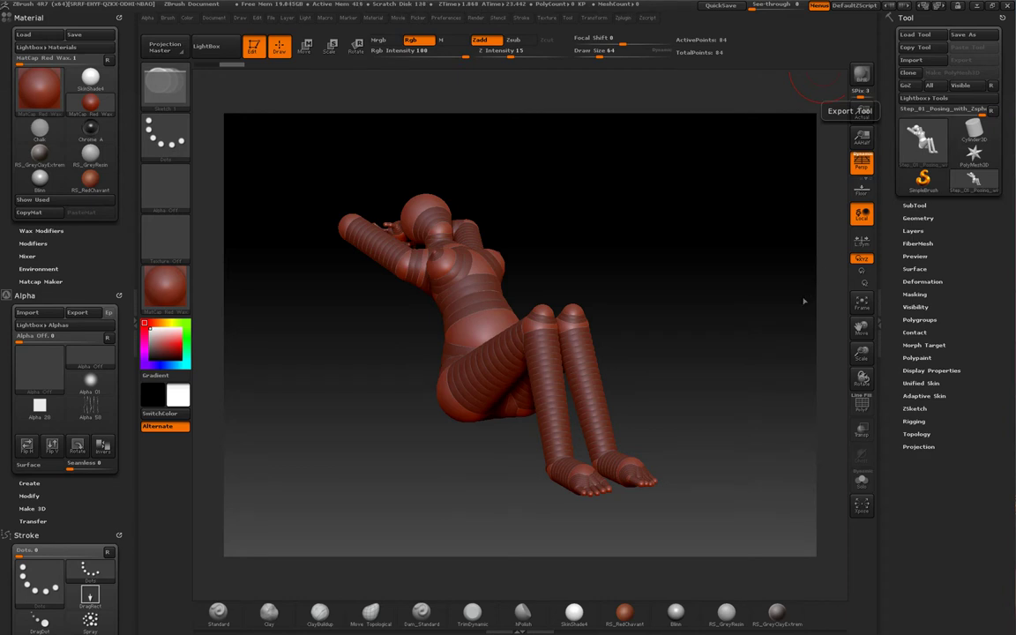
- Examine the posed ZSphere figure from several angles and look over its SubTool and ZSketch options
drag(763, 316, 743, 331)
drag(737, 291, 739, 330)
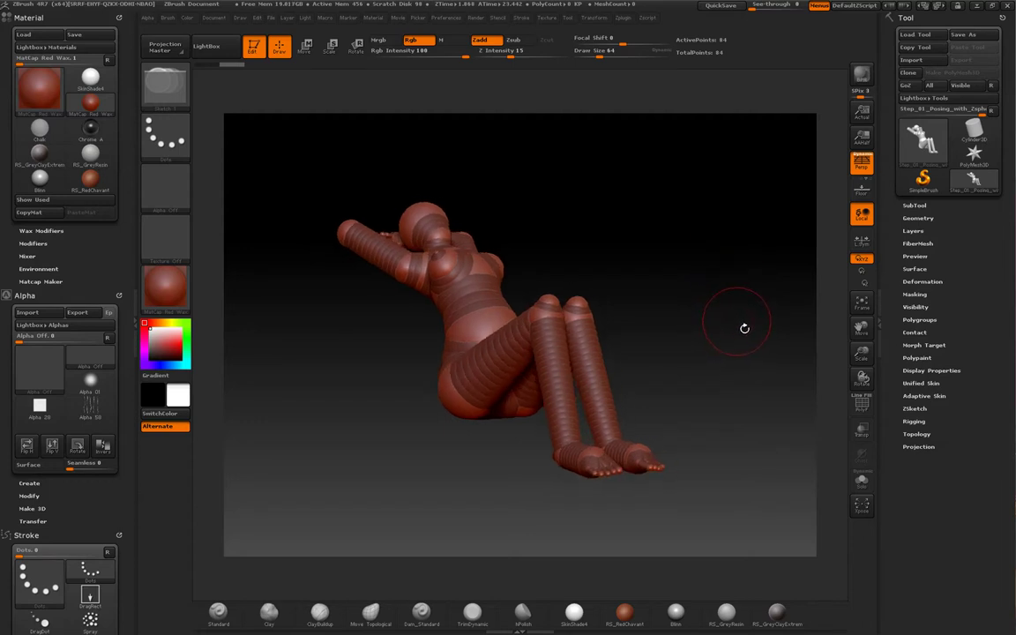
drag(745, 328, 738, 328)
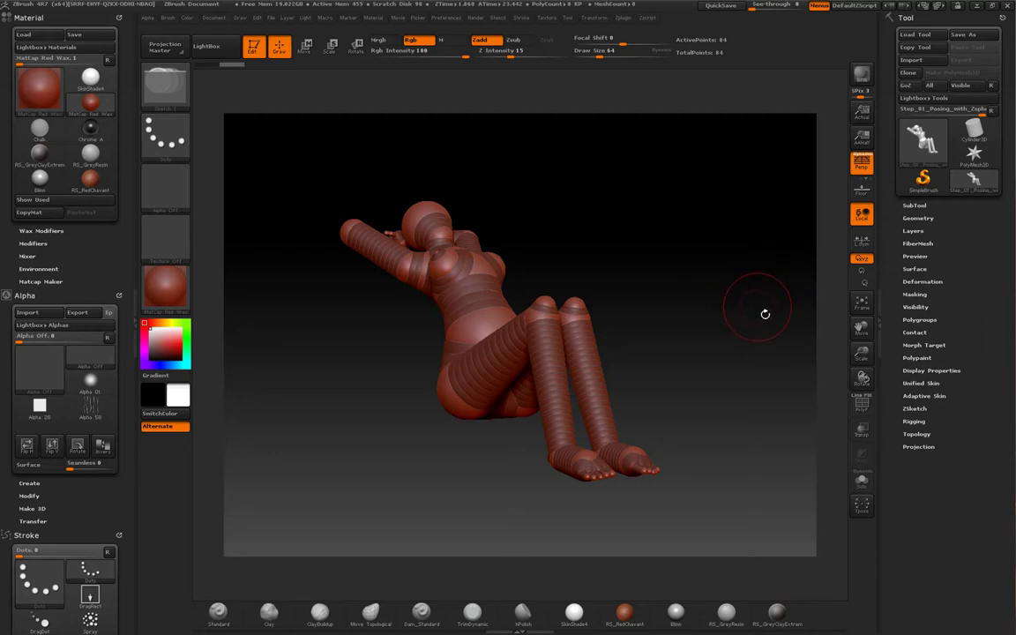
drag(746, 323, 726, 329)
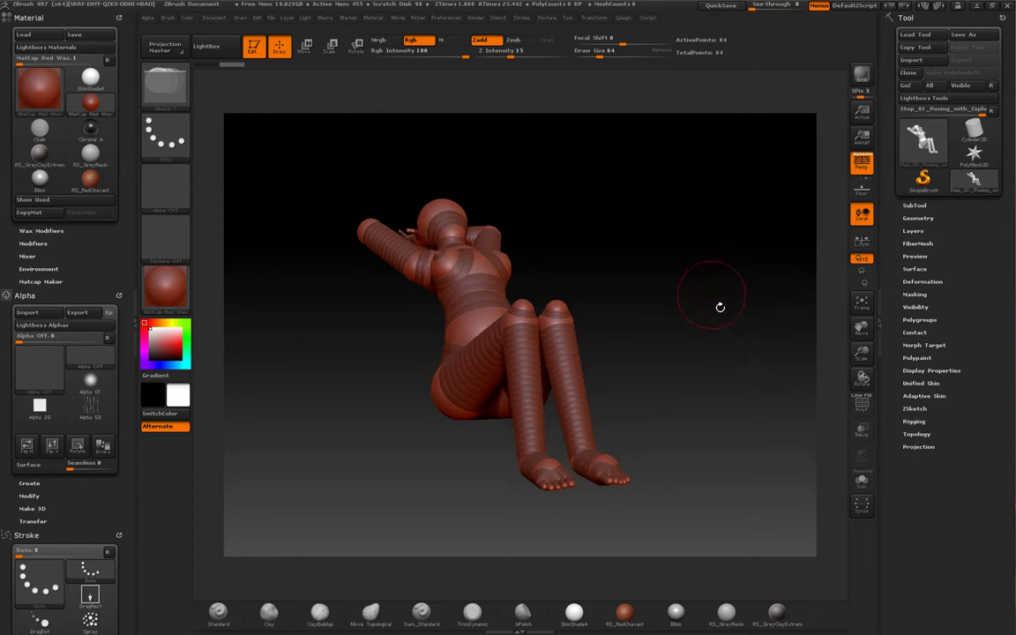
mouse_move(721, 317)
mouse_down()
mouse_move(716, 335)
mouse_move(734, 337)
mouse_move(737, 314)
mouse_move(707, 334)
mouse_move(728, 320)
mouse_up()
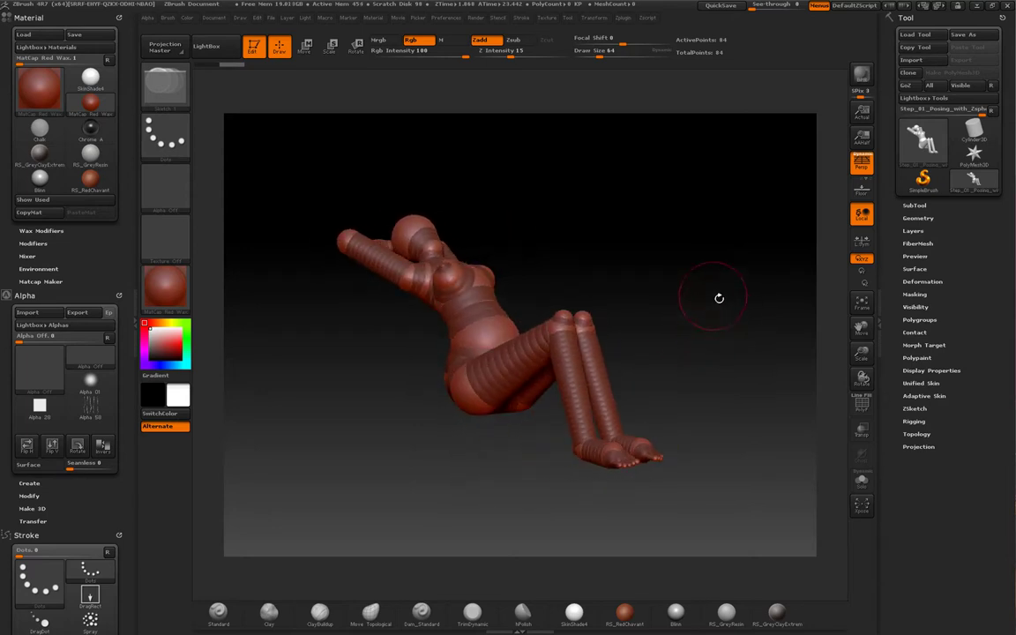
click(915, 206)
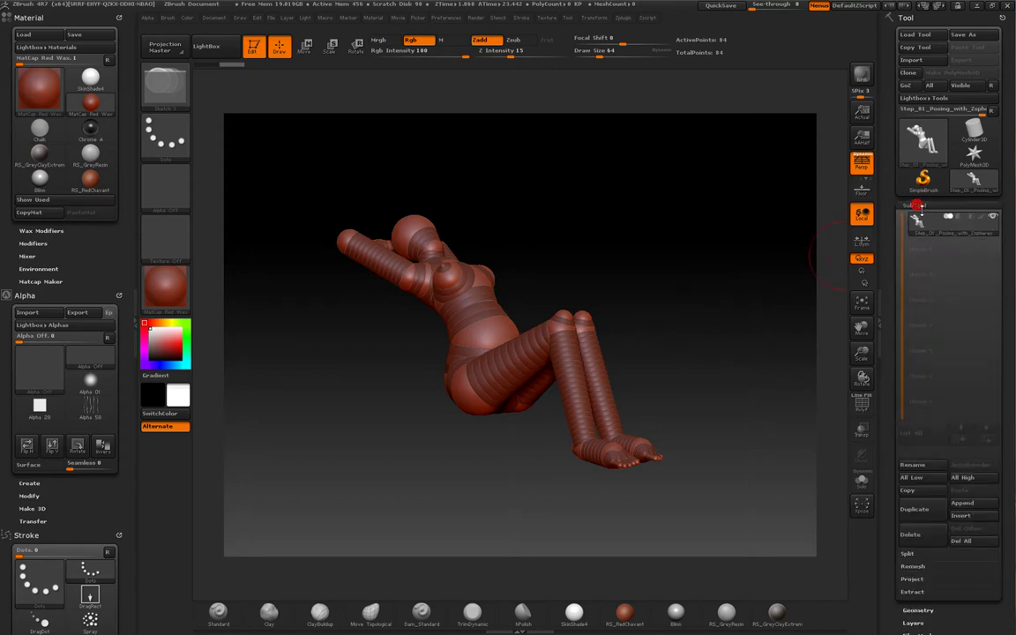
click(915, 206)
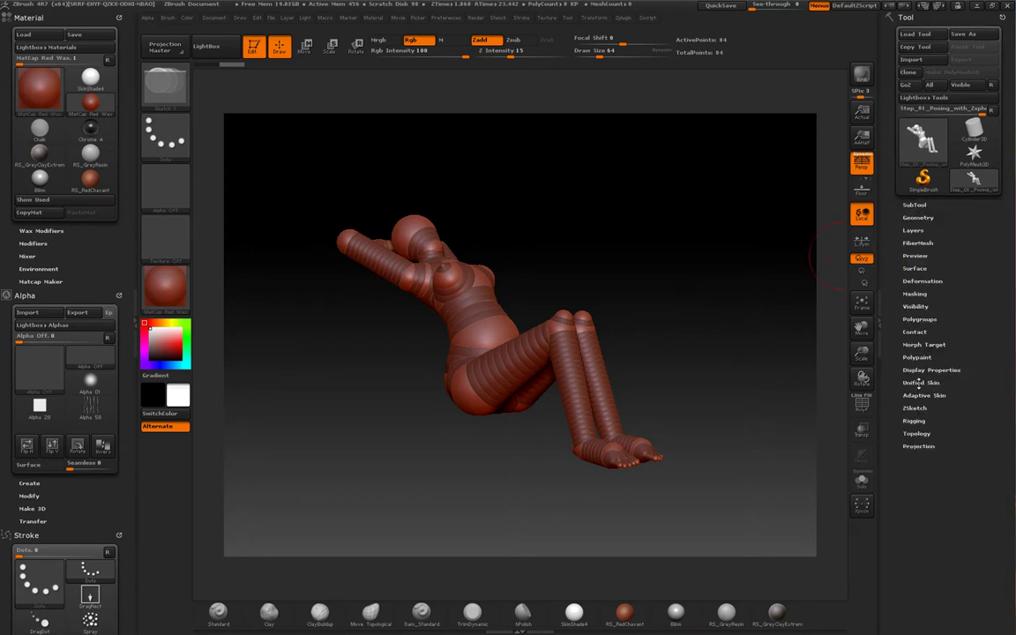
click(918, 409)
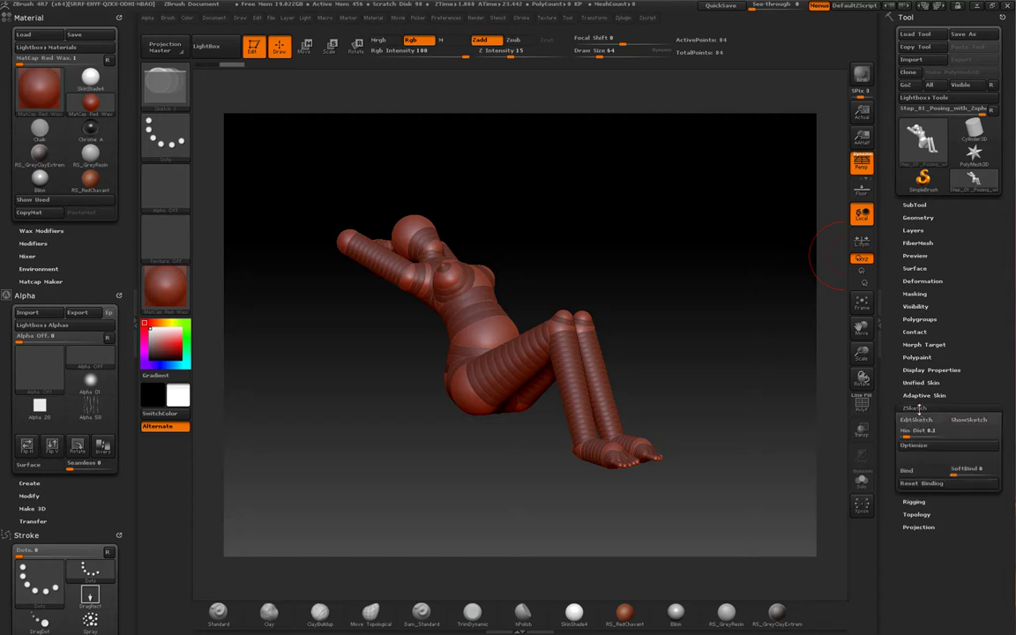
click(918, 408)
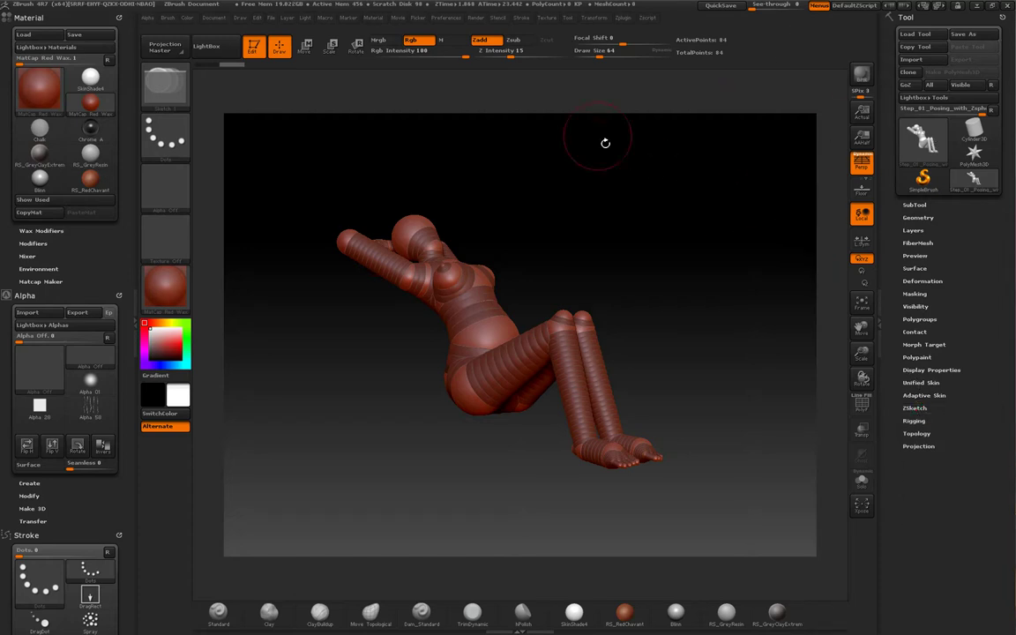
drag(714, 241, 716, 288)
mouse_move(974, 156)
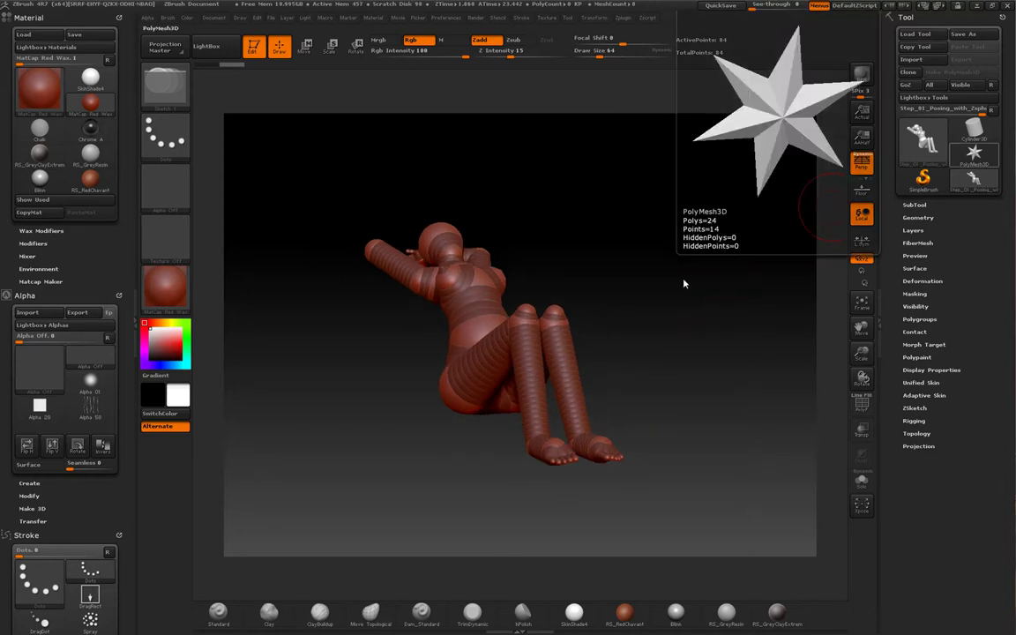
mouse_move(705, 294)
mouse_down()
mouse_move(703, 315)
mouse_move(726, 262)
mouse_move(734, 274)
mouse_move(696, 362)
mouse_move(704, 359)
mouse_move(674, 369)
mouse_move(668, 385)
mouse_move(731, 355)
mouse_move(741, 310)
mouse_move(725, 345)
mouse_move(736, 291)
mouse_move(726, 294)
mouse_up()
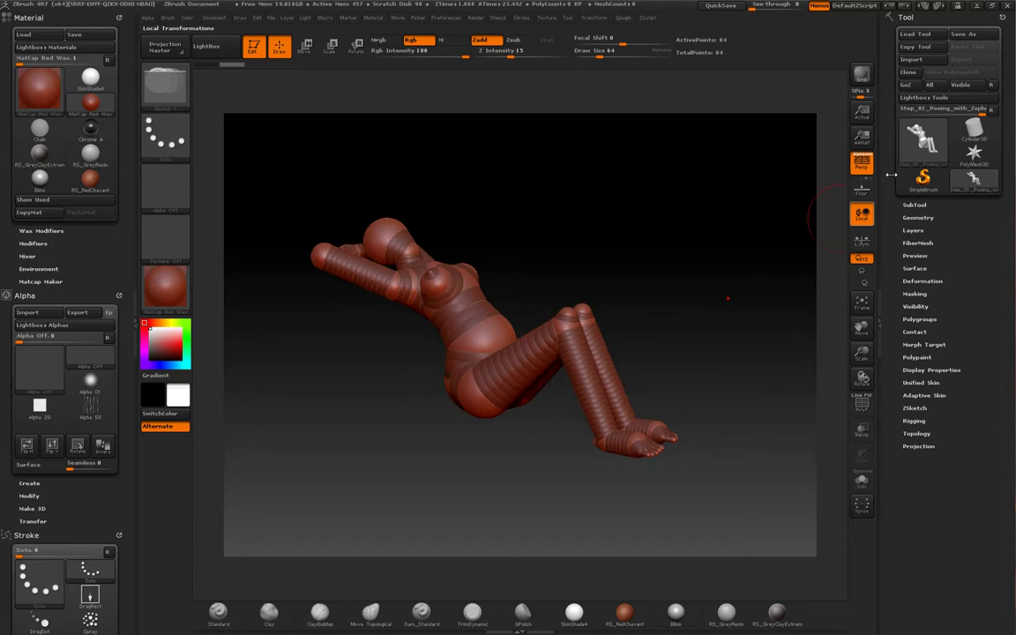
- Load the tool file Step_02_Define_Shape.ZTL, and make the Step_01 ZSphere posing figure active again
click(917, 34)
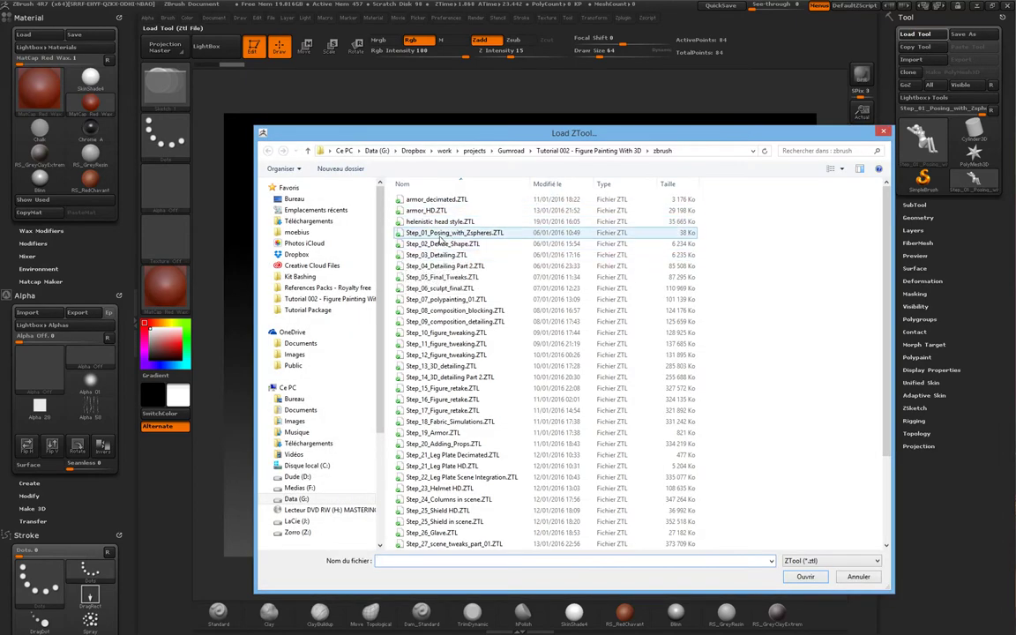
double_click(431, 245)
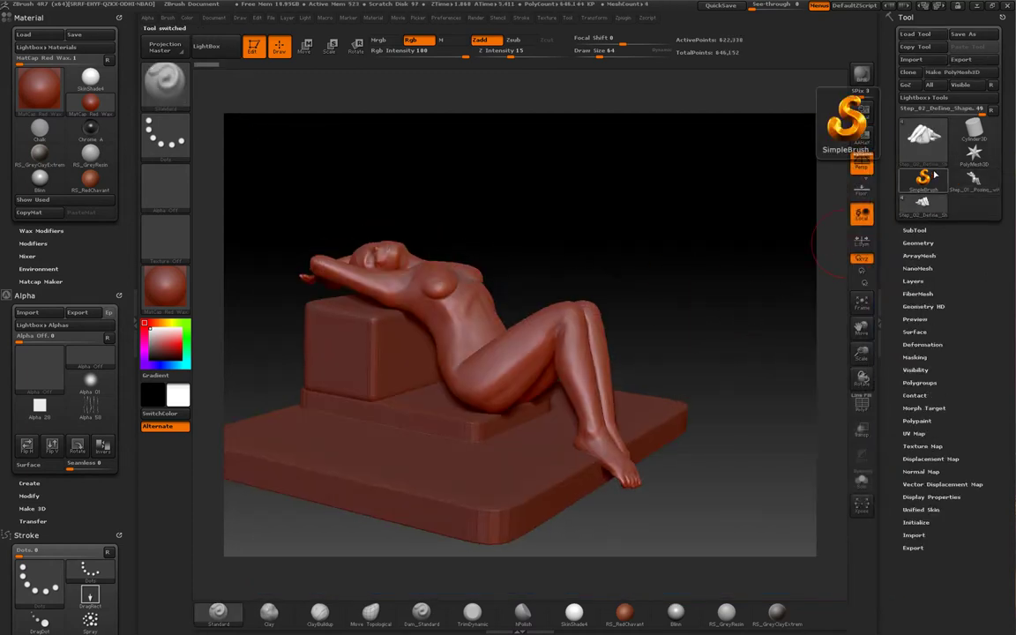
click(974, 180)
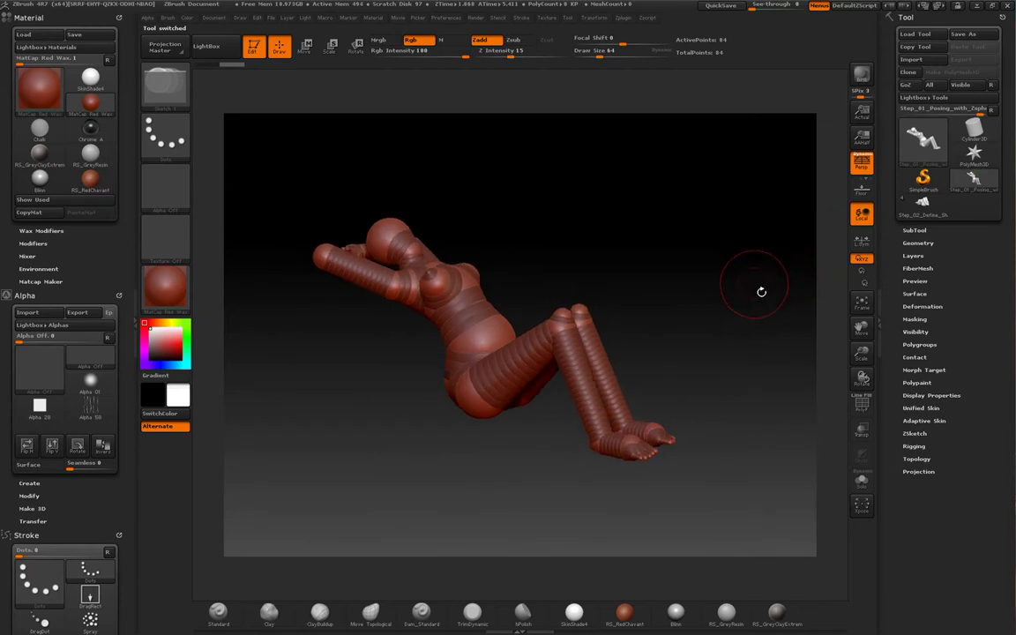
- Preview the ZSphere figure as a skinned mesh, compare it with the ZSpheres, and end on the ZSphere display
key(a)
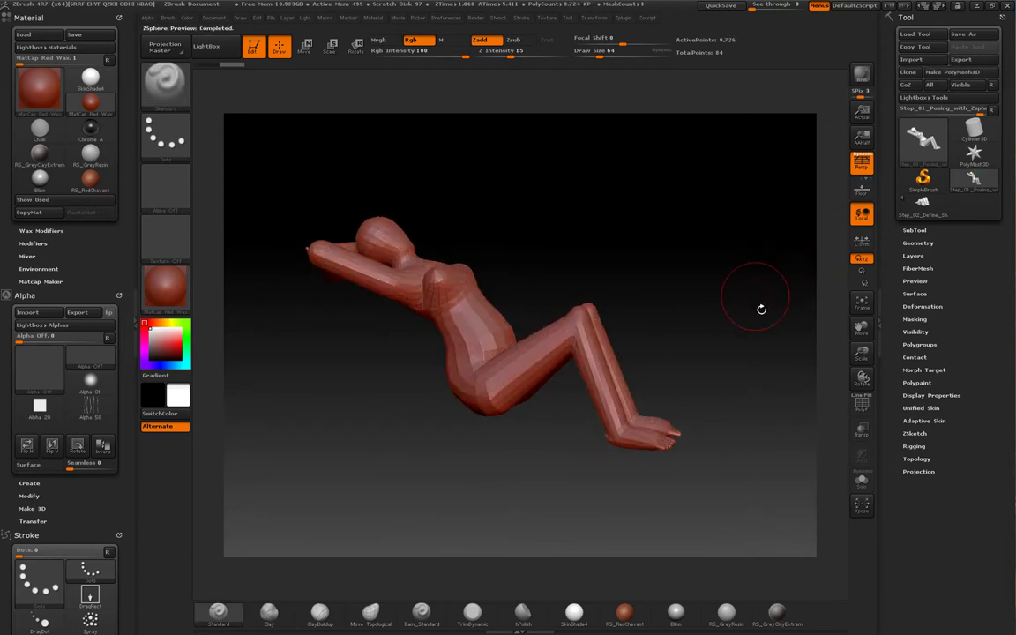
drag(741, 304, 763, 328)
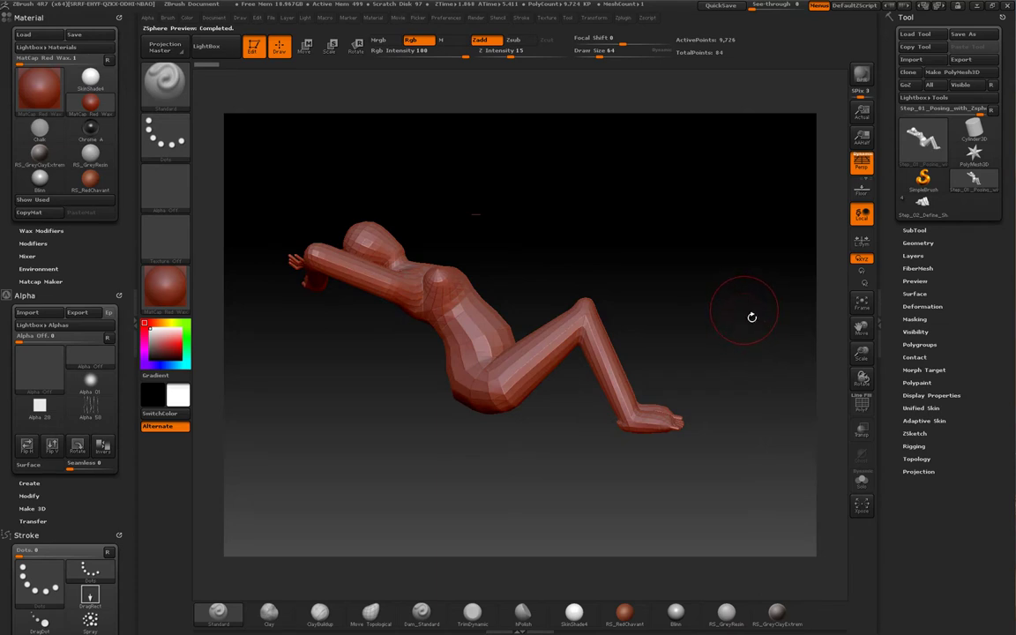
key(a)
key(a)
key(a)
key(a)
key(a)
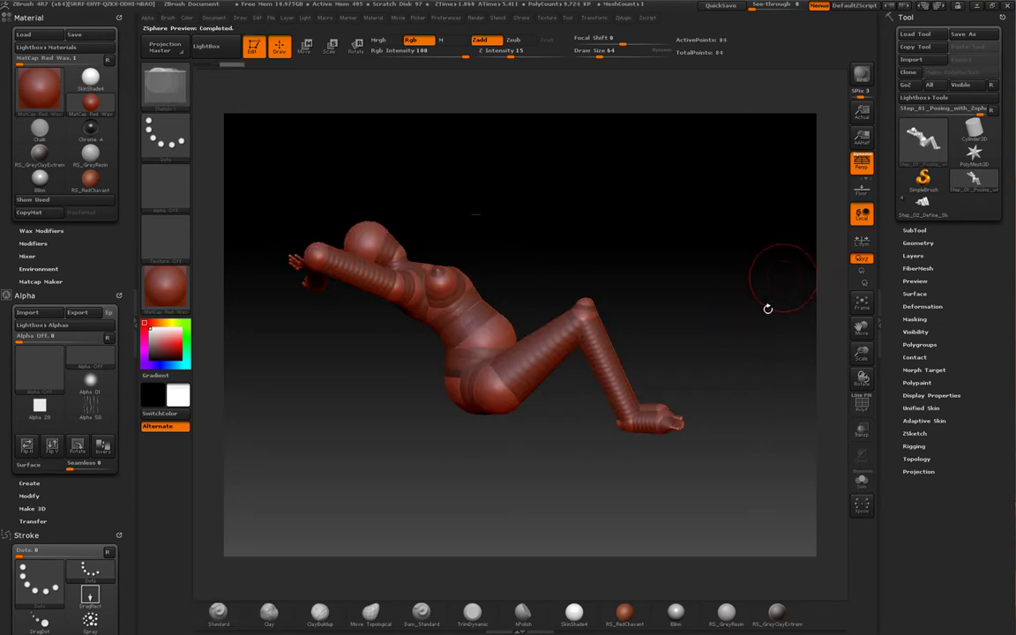
- Return the figure to ZSketch editing mode and inspect its pose from the front and side
mouse_move(767, 309)
mouse_down()
mouse_move(734, 308)
mouse_move(732, 332)
mouse_move(754, 330)
mouse_move(750, 356)
mouse_move(720, 353)
mouse_move(748, 341)
mouse_move(731, 345)
mouse_move(732, 320)
mouse_move(744, 341)
mouse_move(764, 321)
mouse_move(732, 347)
mouse_move(766, 311)
mouse_move(728, 351)
mouse_move(742, 352)
mouse_move(754, 329)
mouse_move(731, 344)
mouse_move(730, 336)
mouse_move(750, 338)
mouse_up()
key(shift+a)
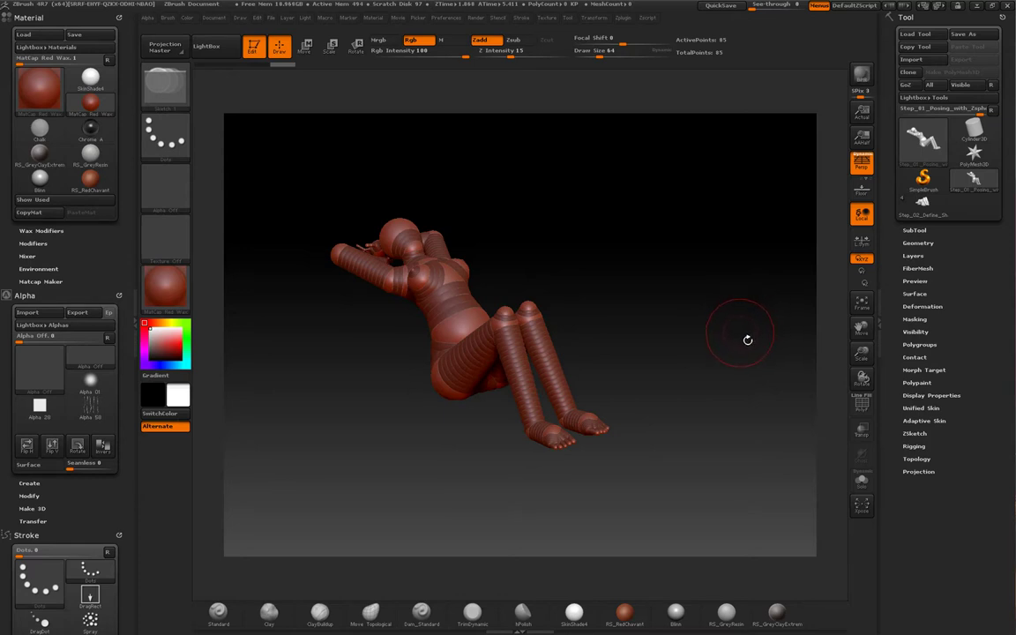
drag(747, 341, 758, 372)
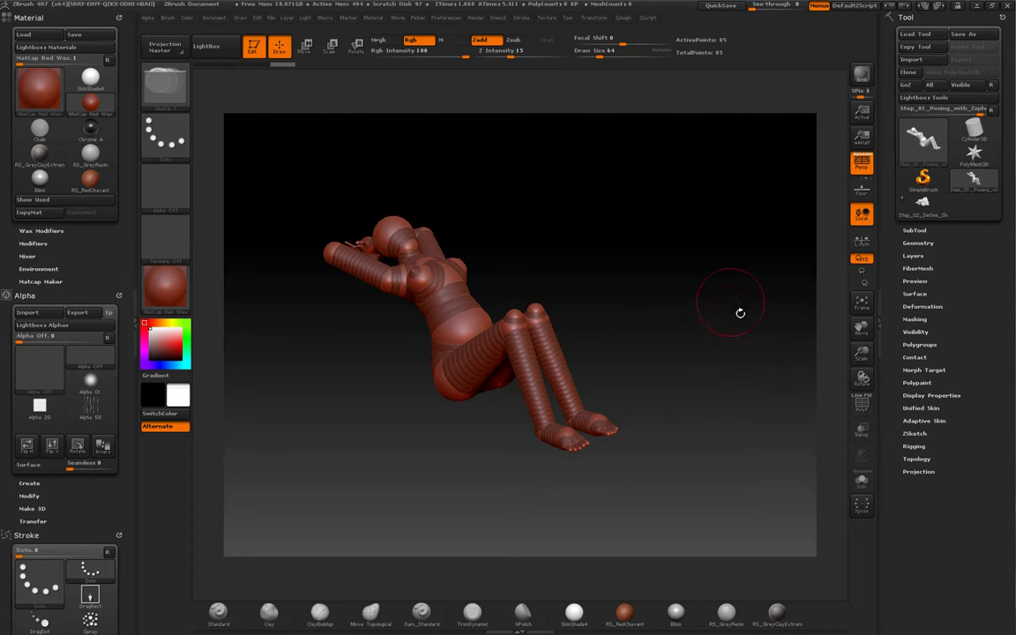
drag(740, 314, 790, 292)
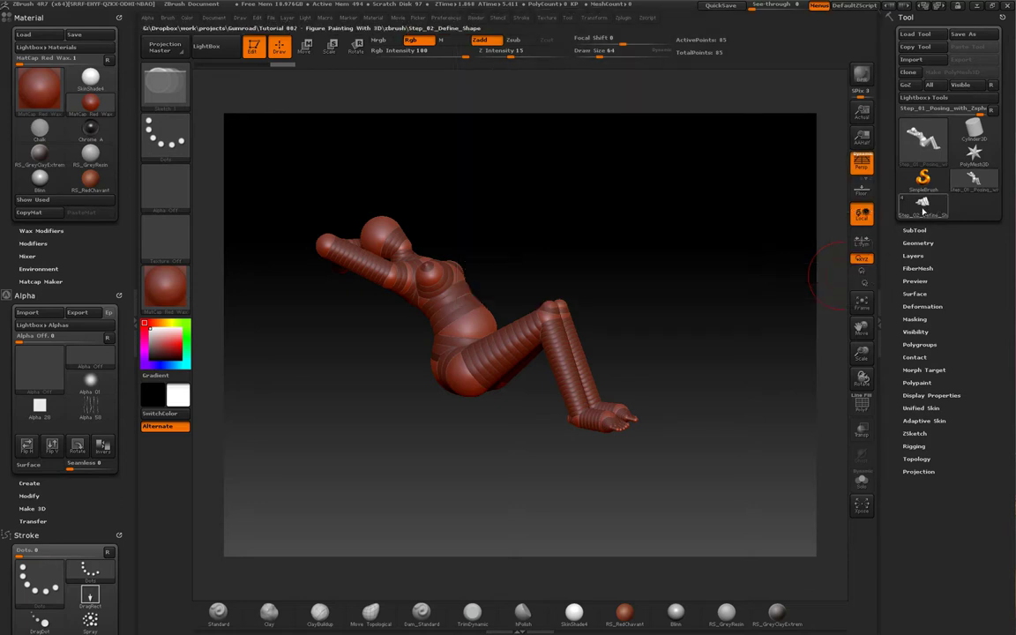
- Switch to the Step_02_Define_Shape sculpt and check the reclining figure with the perspective display
click(922, 203)
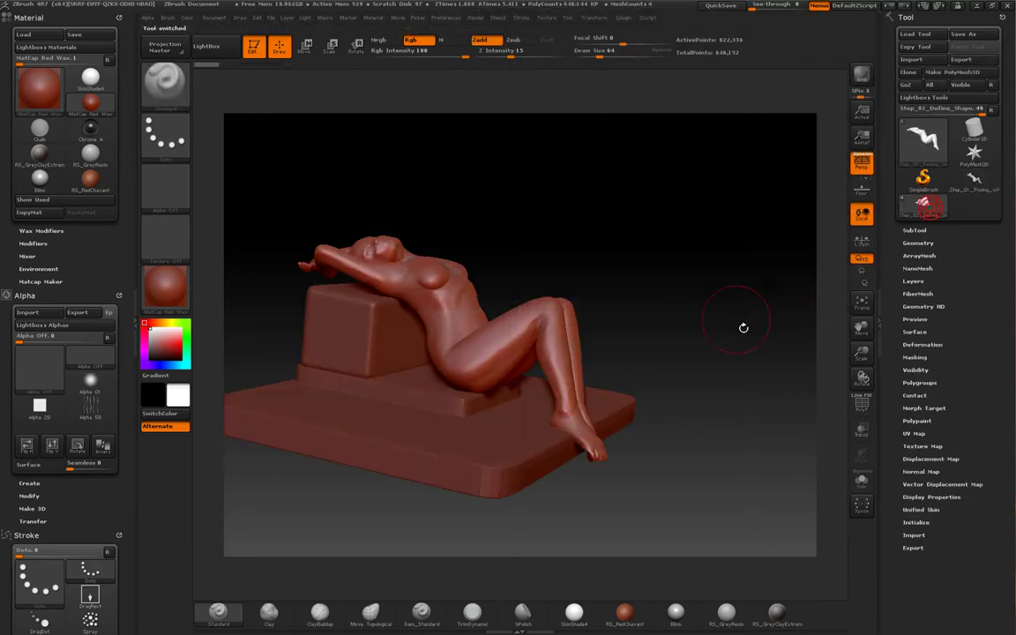
mouse_move(732, 321)
mouse_down()
mouse_move(747, 372)
mouse_move(731, 328)
mouse_move(755, 329)
mouse_move(744, 285)
mouse_up()
key(p)
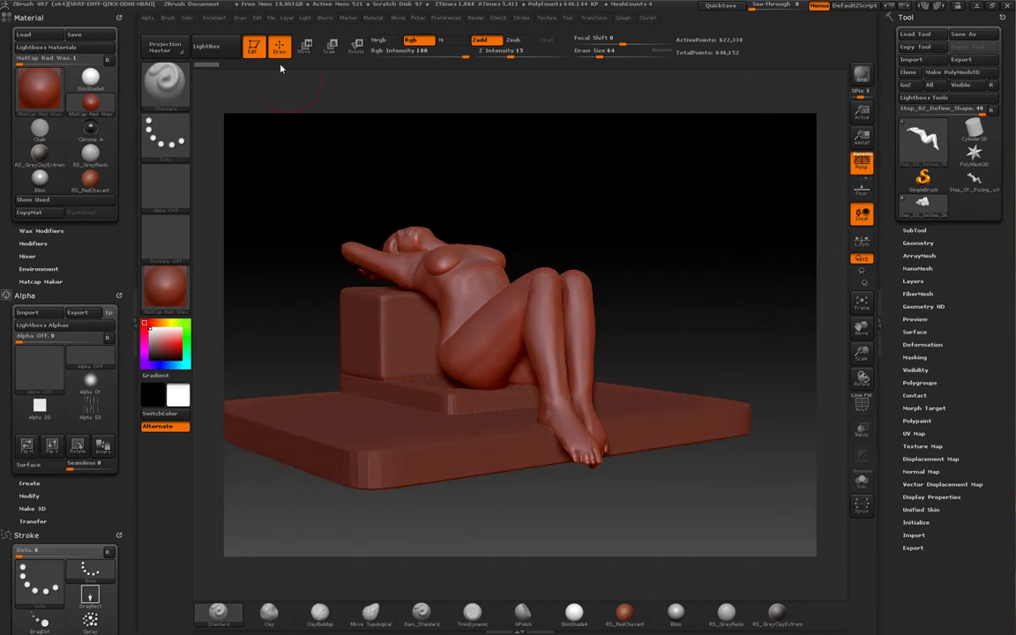
- Dock the Draw settings beside the canvas and reduce the perspective angle of view to about 21.67
click(240, 19)
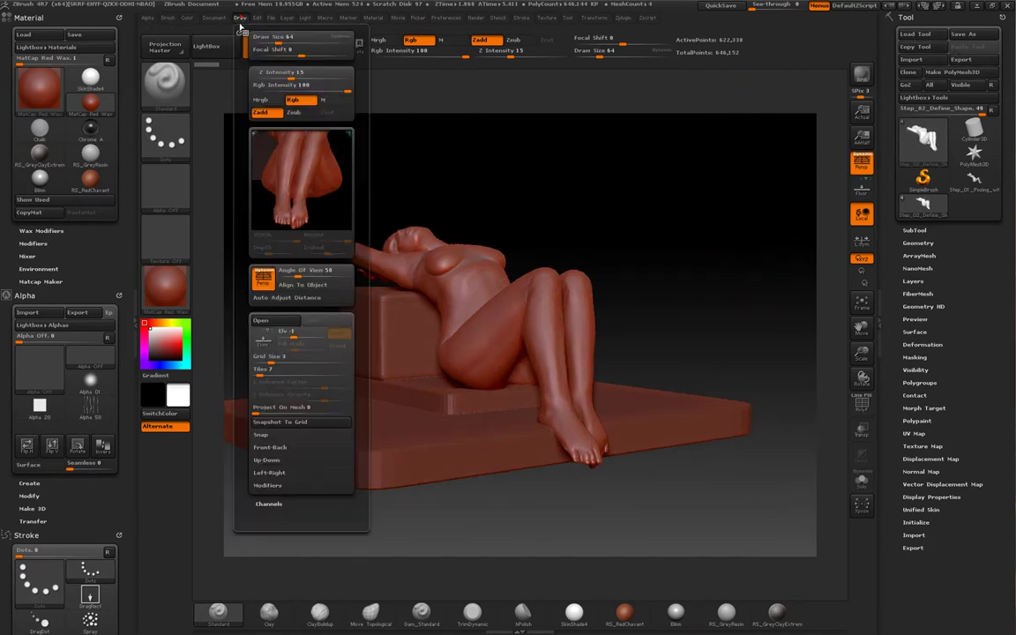
mouse_move(239, 32)
mouse_down()
mouse_move(262, 41)
mouse_move(901, 34)
mouse_up()
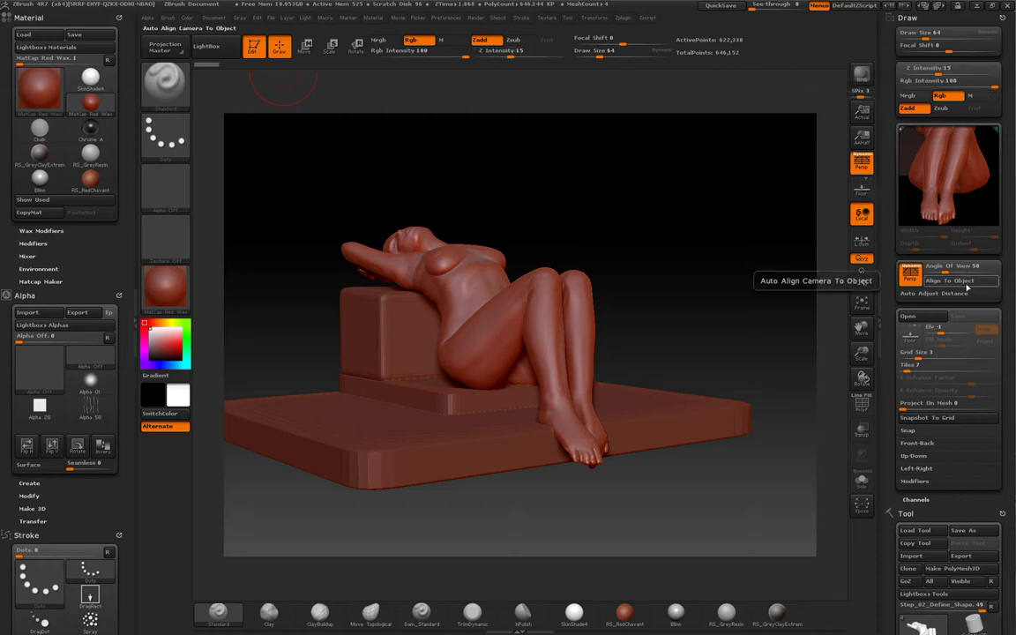
drag(954, 272, 939, 273)
drag(748, 302, 681, 295)
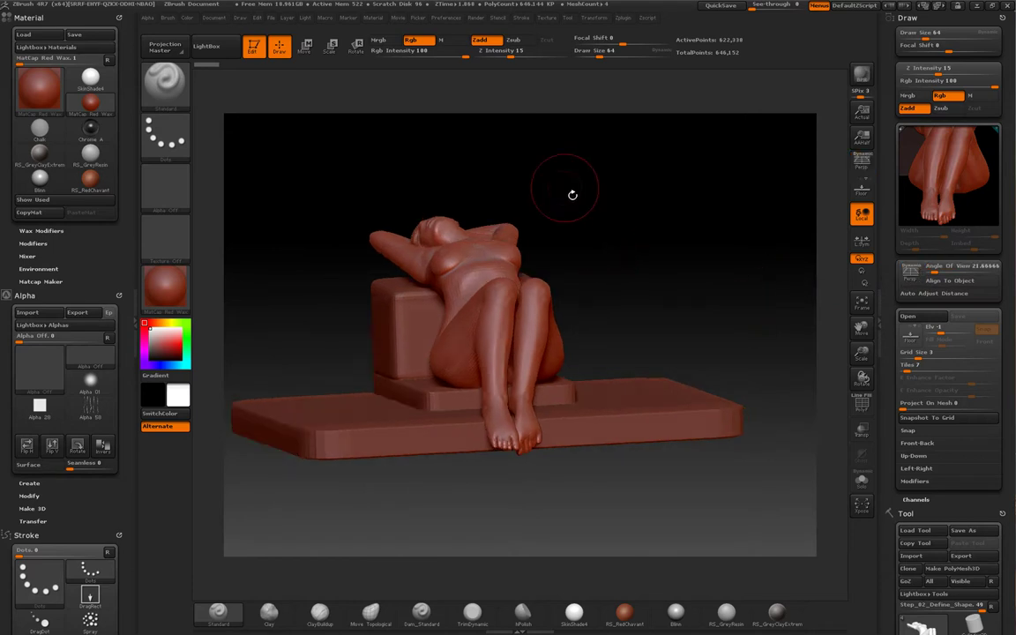
mouse_move(774, 285)
mouse_down()
mouse_move(766, 307)
mouse_move(785, 293)
mouse_up()
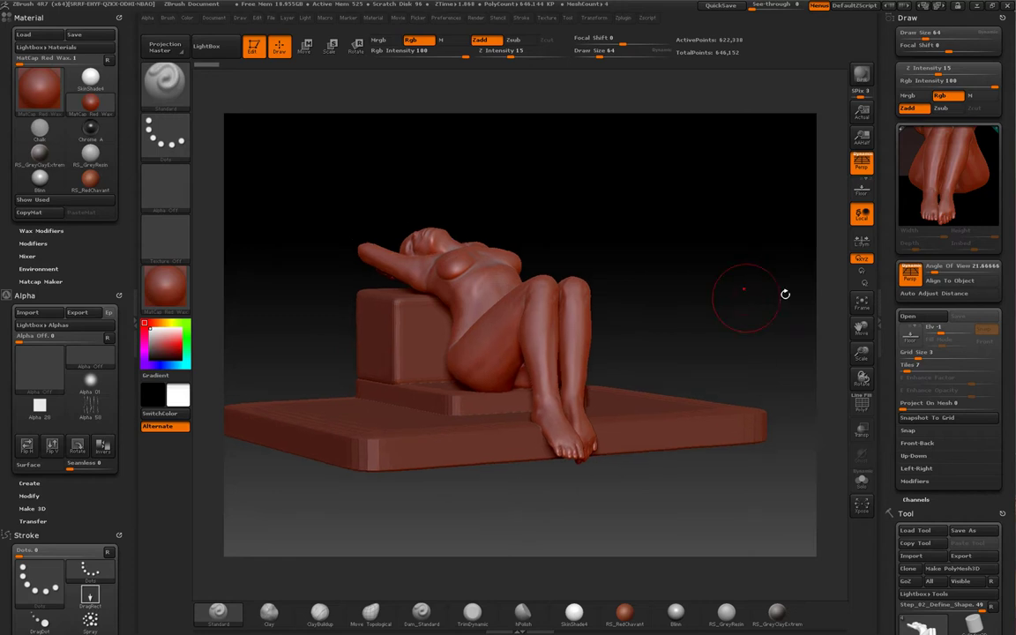
- Apply the Blinn material, dock the Light settings, and shift the main light's direction on the preview sphere
click(677, 614)
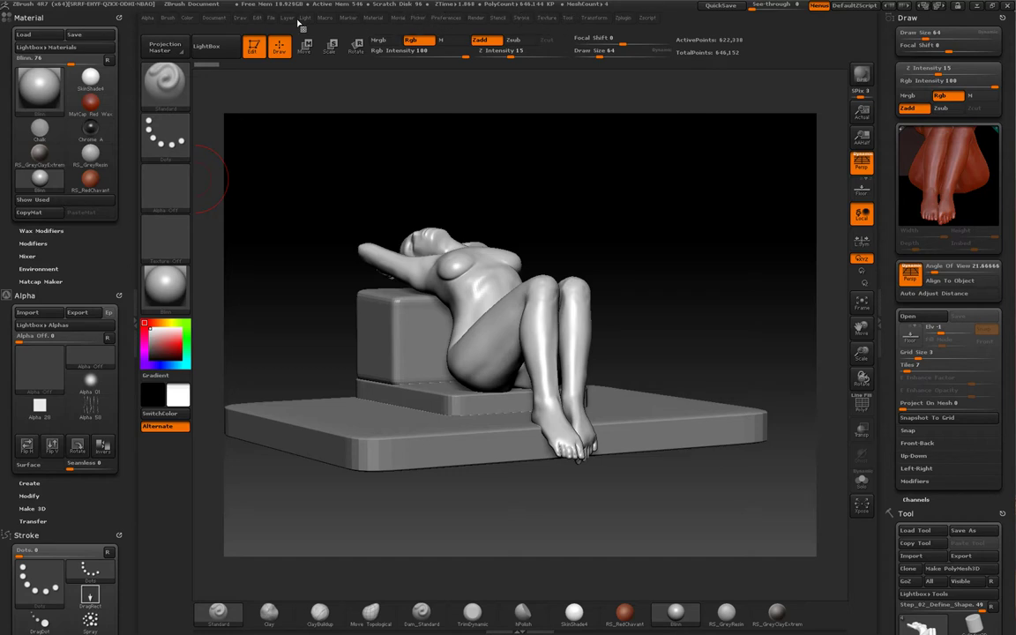
click(305, 19)
click(306, 43)
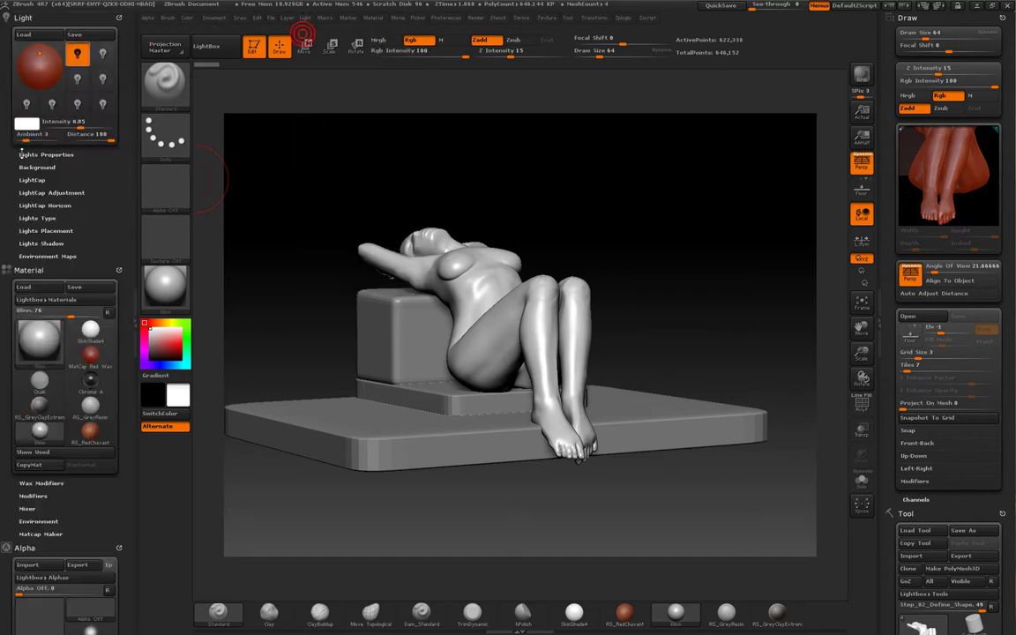
click(55, 60)
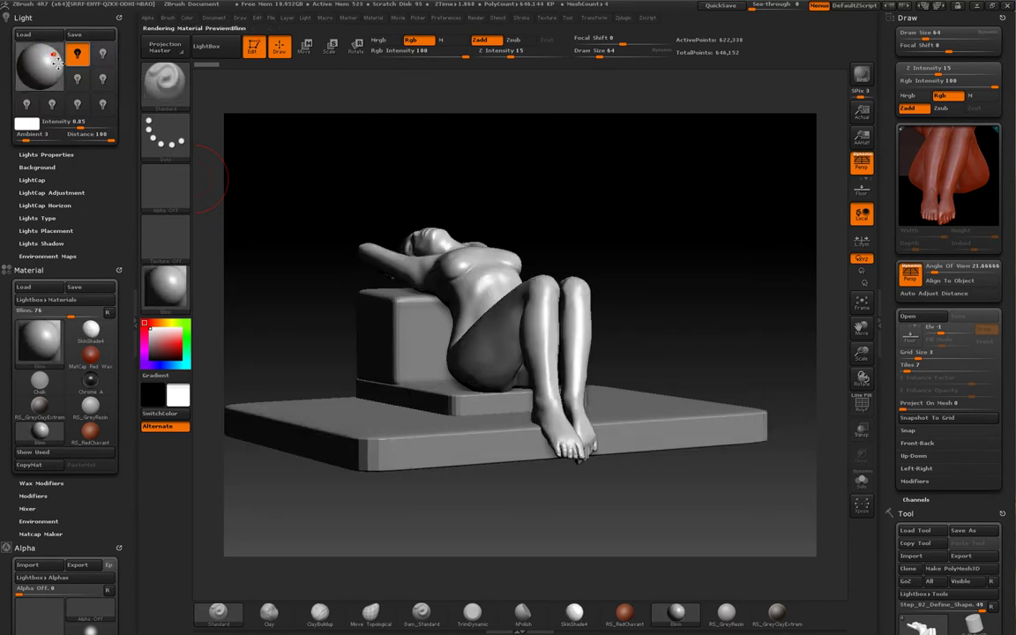
- Enable a second light aimed from the lower left, with intensity about 0.032 and ambient 1, and check the figure's shading
click(103, 53)
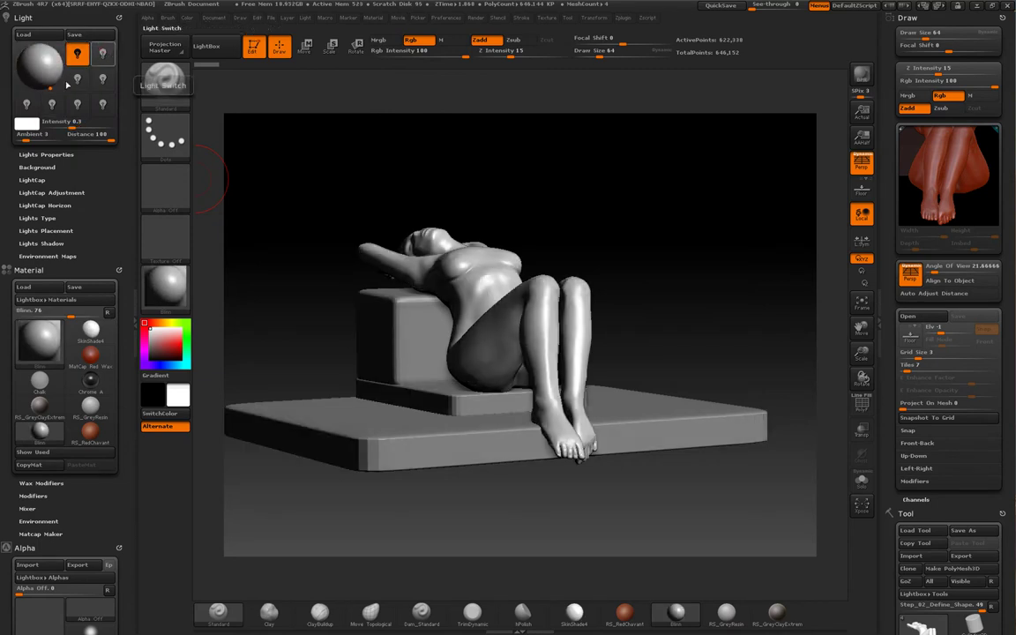
click(97, 54)
drag(39, 58, 33, 86)
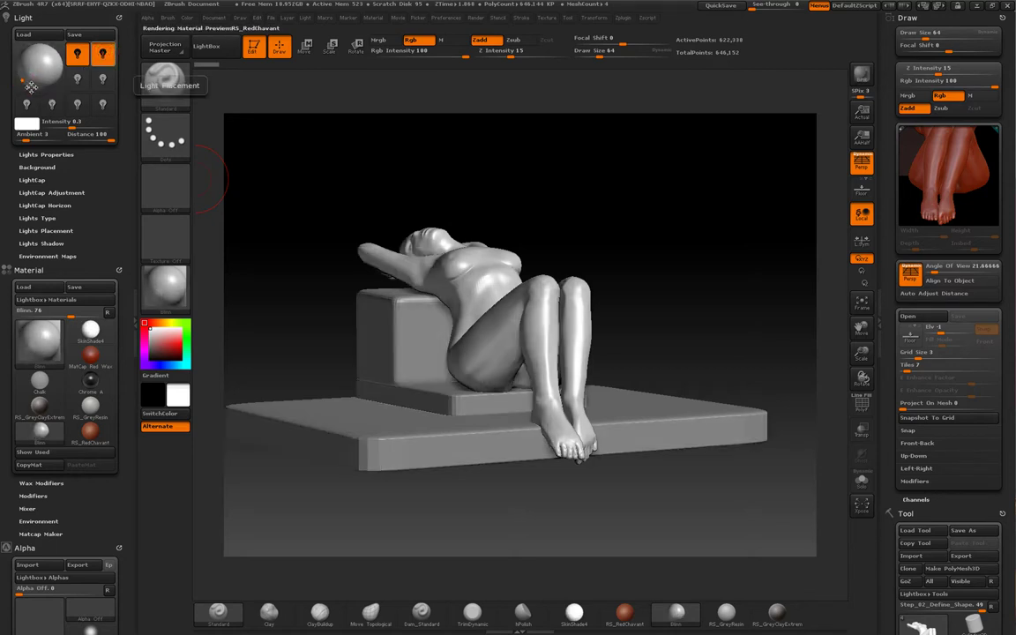
mouse_move(65, 128)
mouse_down()
mouse_move(30, 139)
mouse_move(64, 129)
mouse_up()
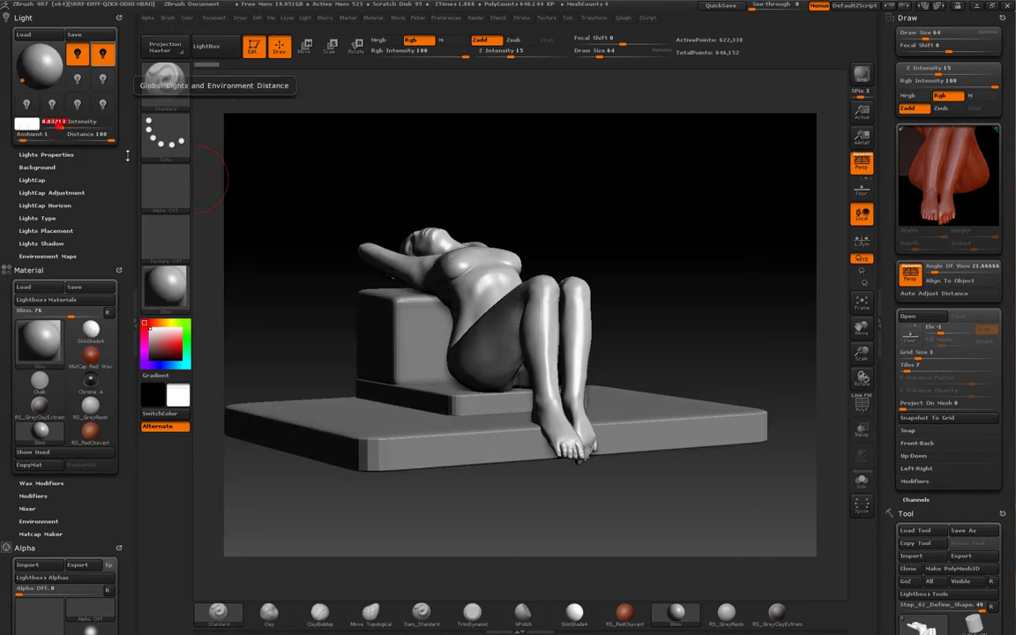
drag(694, 254, 714, 279)
mouse_move(729, 325)
mouse_down()
mouse_move(722, 320)
mouse_move(728, 326)
mouse_up()
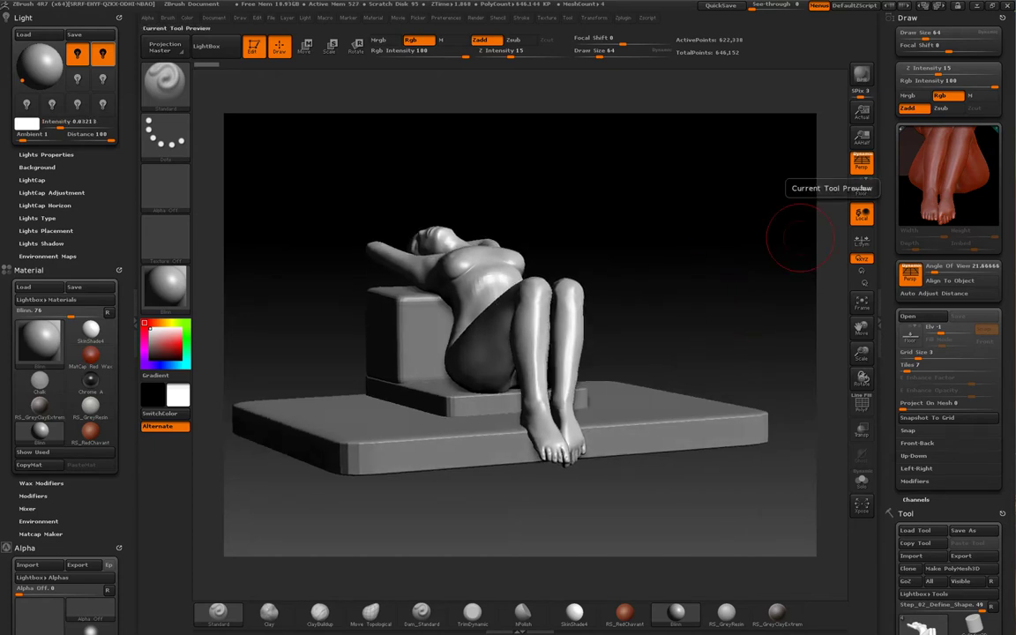
- Switch to Adobe Bridge, look over the reference images in the Refs folder, and return to ZBrush
key(alt+Tab)
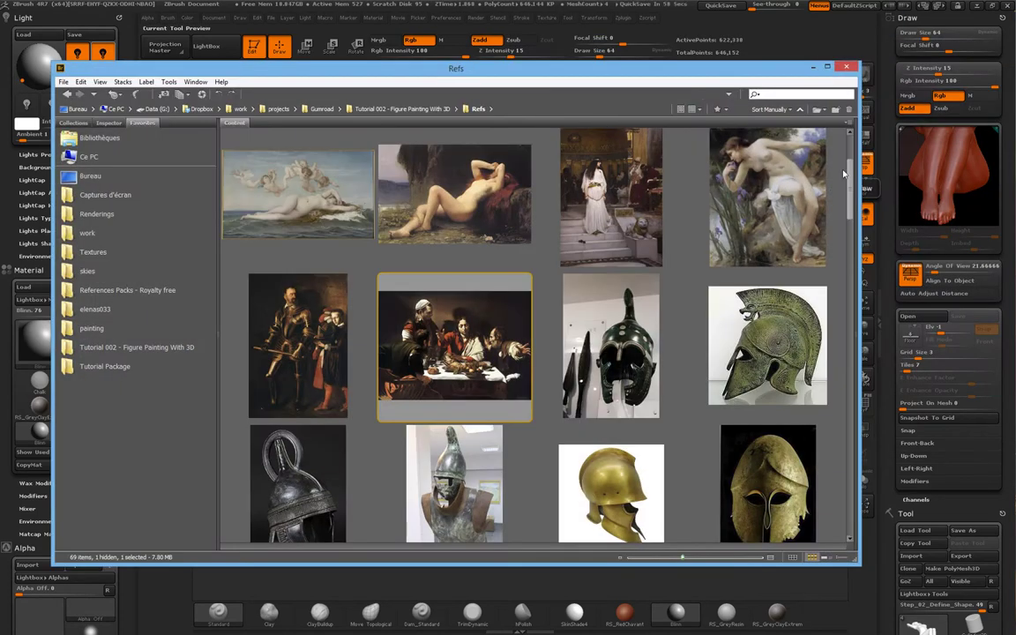
click(574, 219)
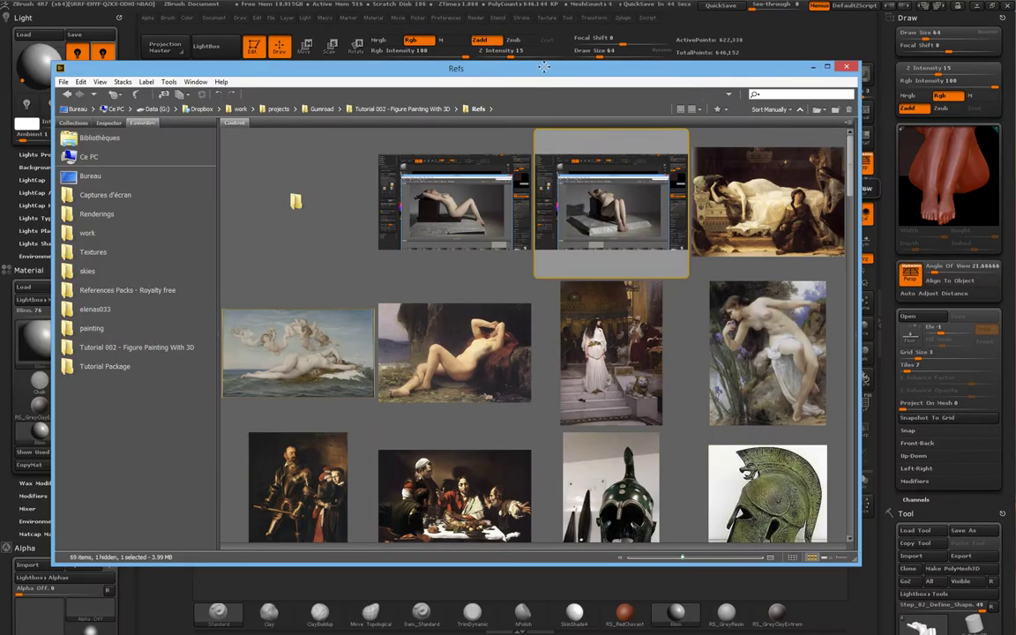
double_click(544, 67)
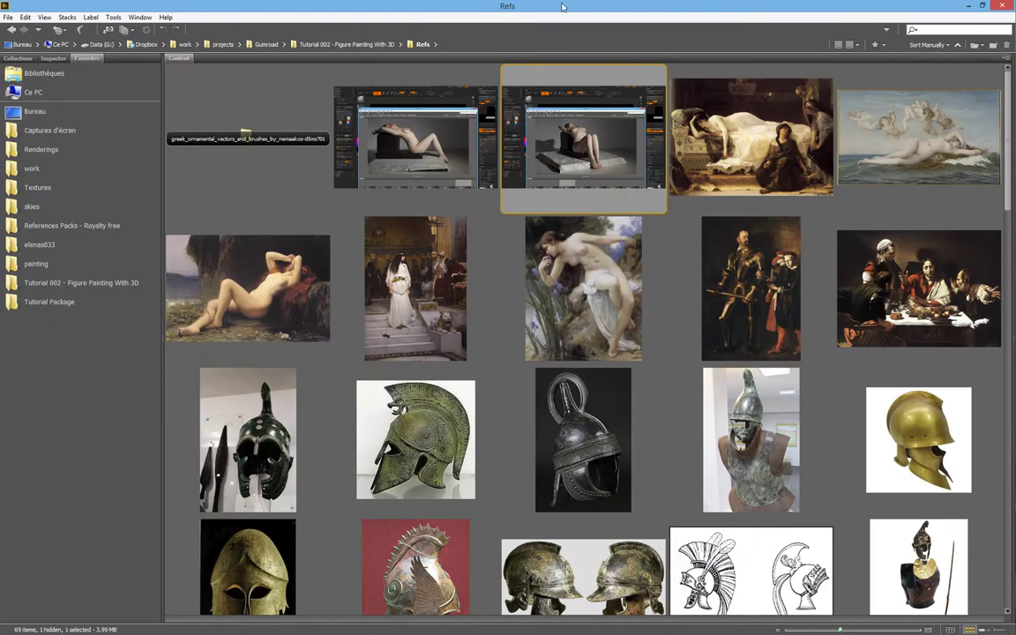
double_click(561, 7)
drag(580, 69, 1015, 125)
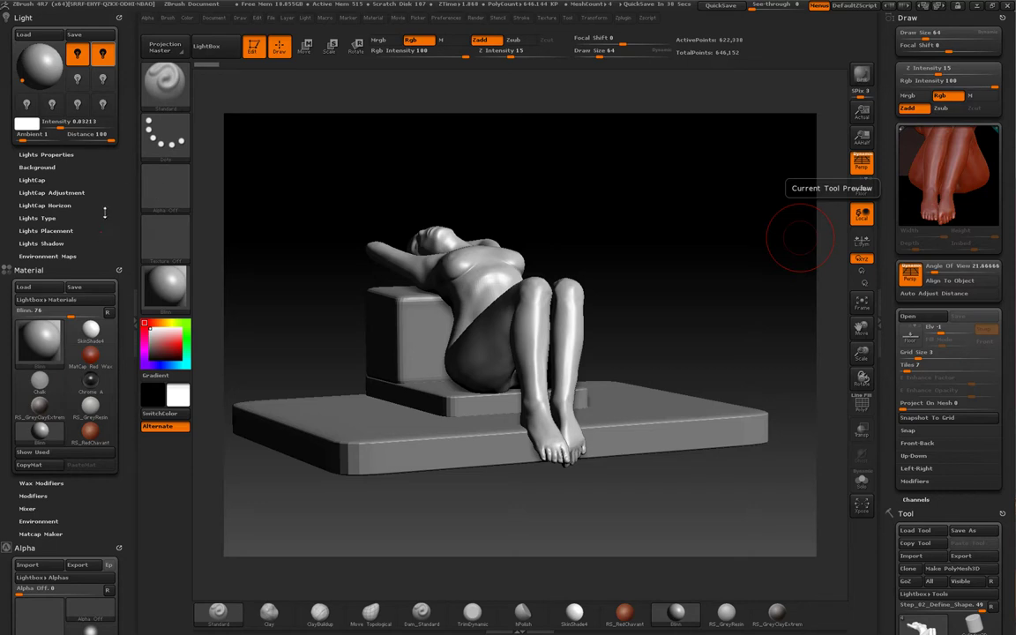
- Expand the Blinn material's modifiers and lower its Specular value to 14
scroll(95, 226, down, 2)
scroll(62, 424, down, 2)
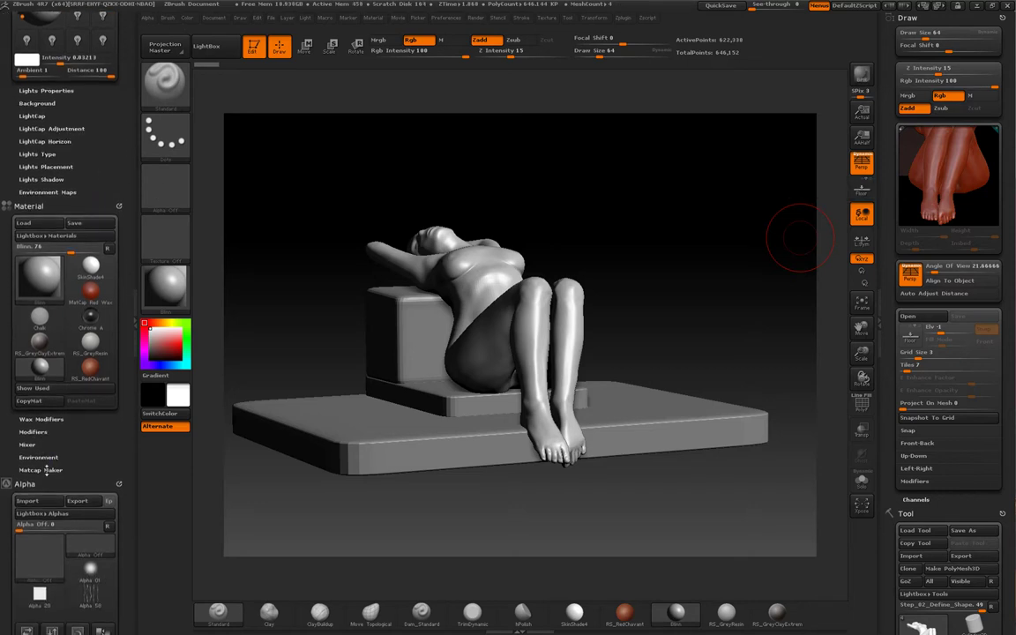
scroll(66, 394, down, 2)
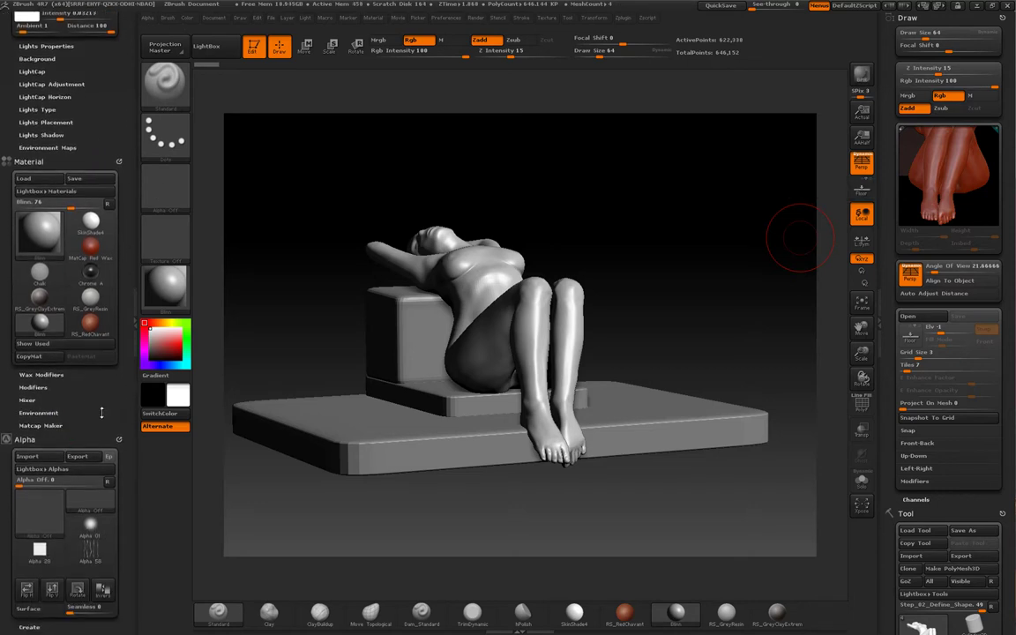
scroll(106, 398, down, 1)
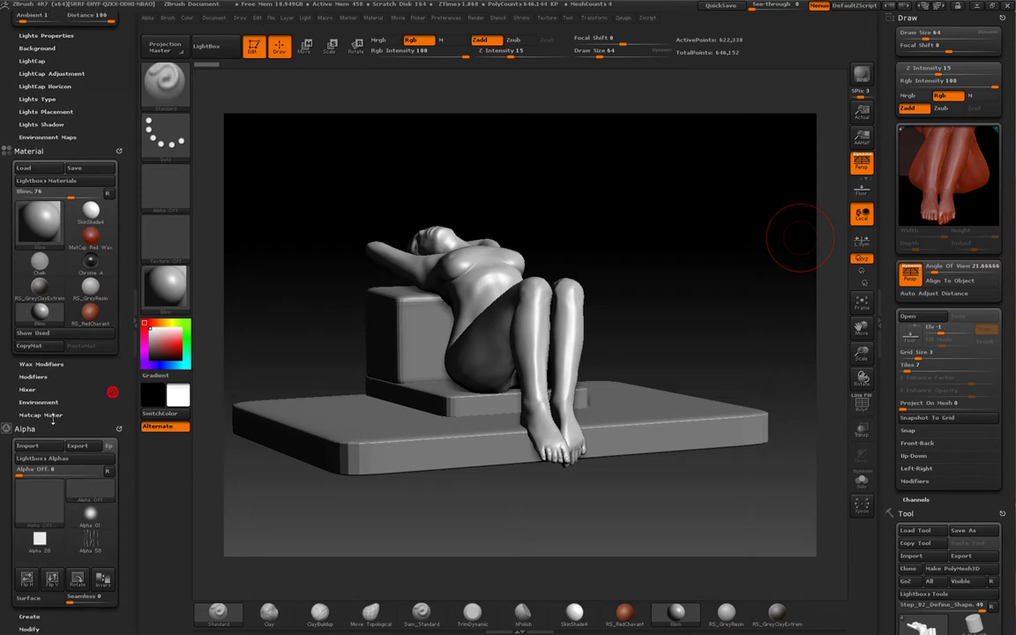
click(41, 364)
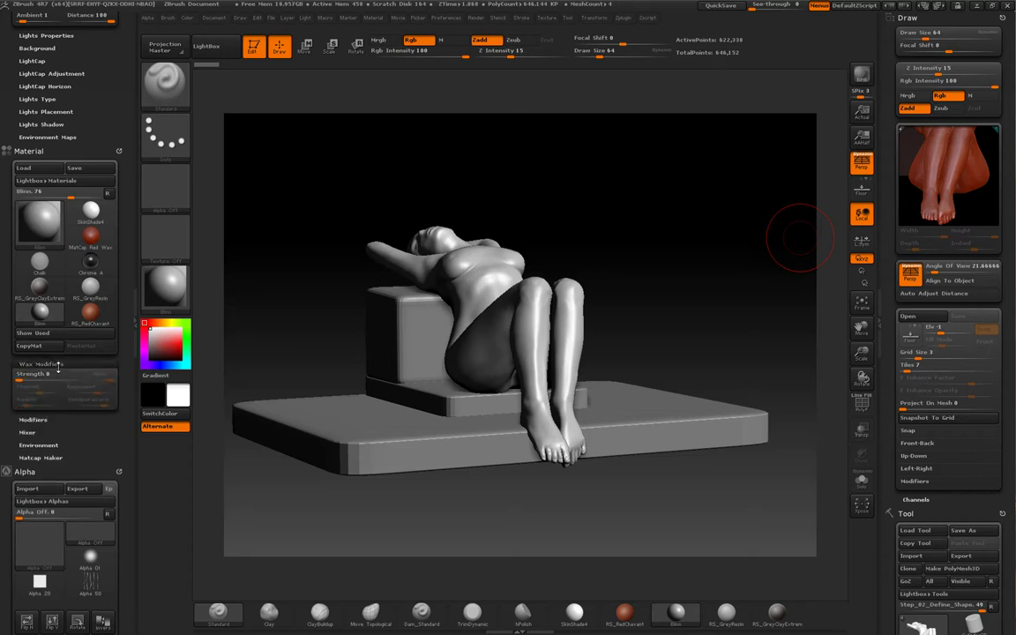
click(59, 367)
click(40, 377)
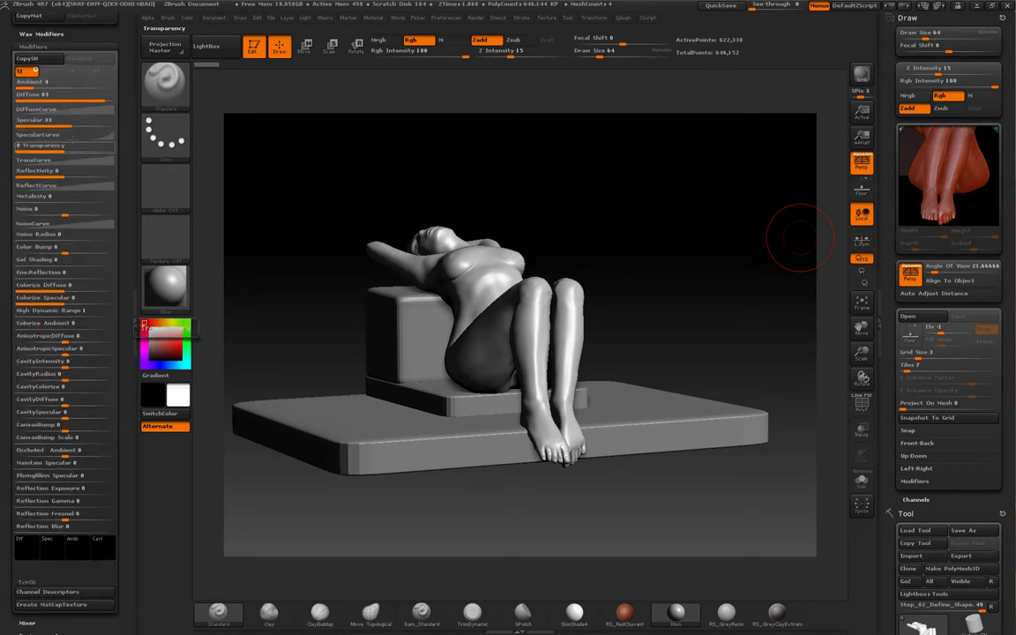
drag(80, 123, 55, 128)
click(56, 128)
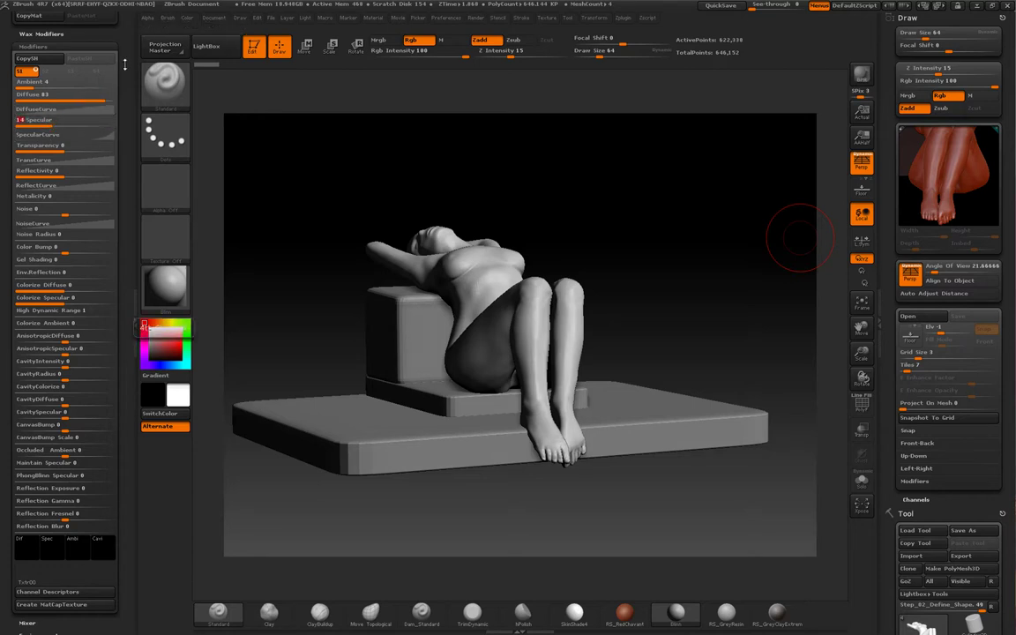
- Select the main light, adjust its direction on the preview sphere towards the upper right, and check the shadows with best-preview renders
drag(122, 62, 120, 151)
scroll(120, 152, up, 3)
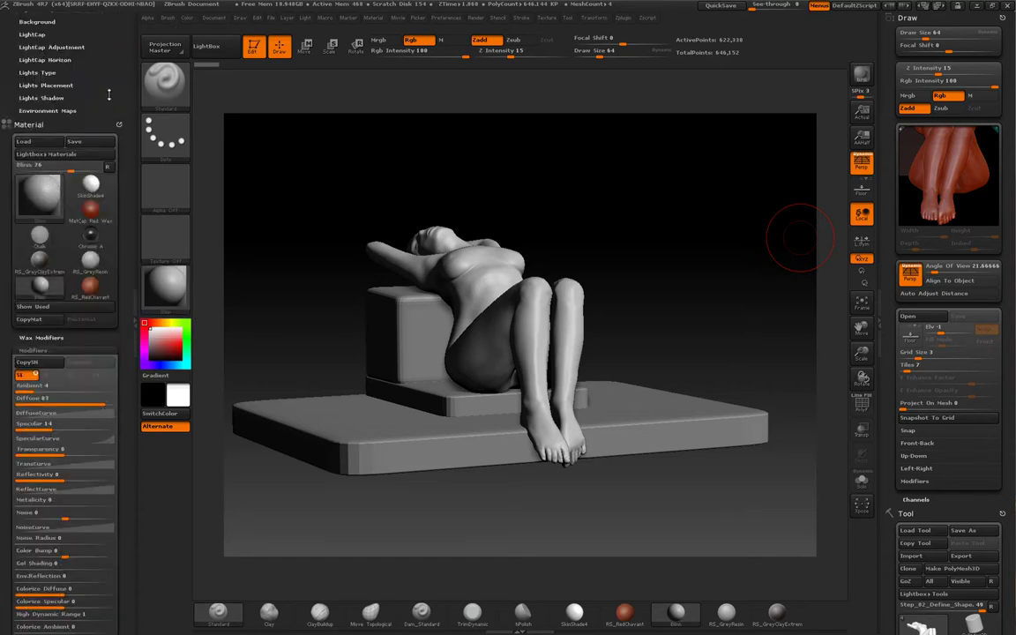
scroll(104, 170, up, 2)
scroll(104, 170, up, 1)
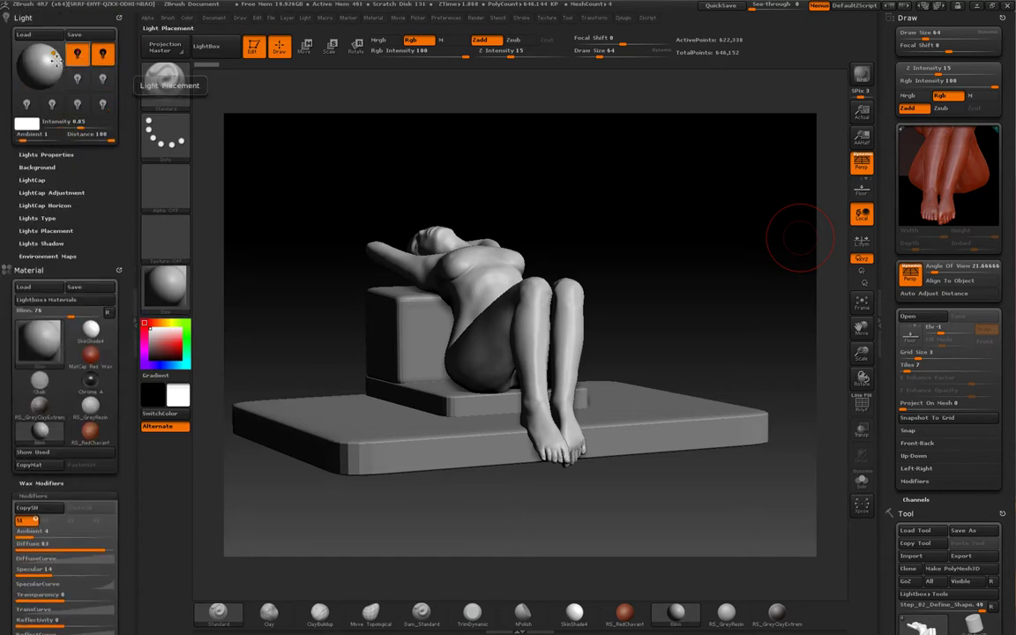
mouse_move(58, 60)
mouse_down()
mouse_move(50, 50)
mouse_move(56, 55)
mouse_up()
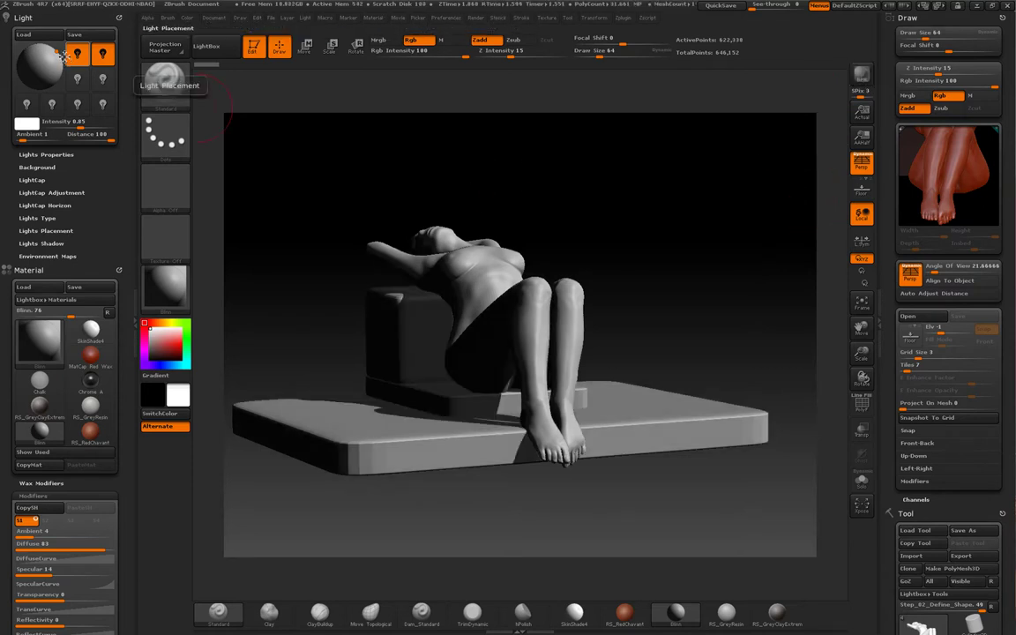
drag(59, 57, 60, 65)
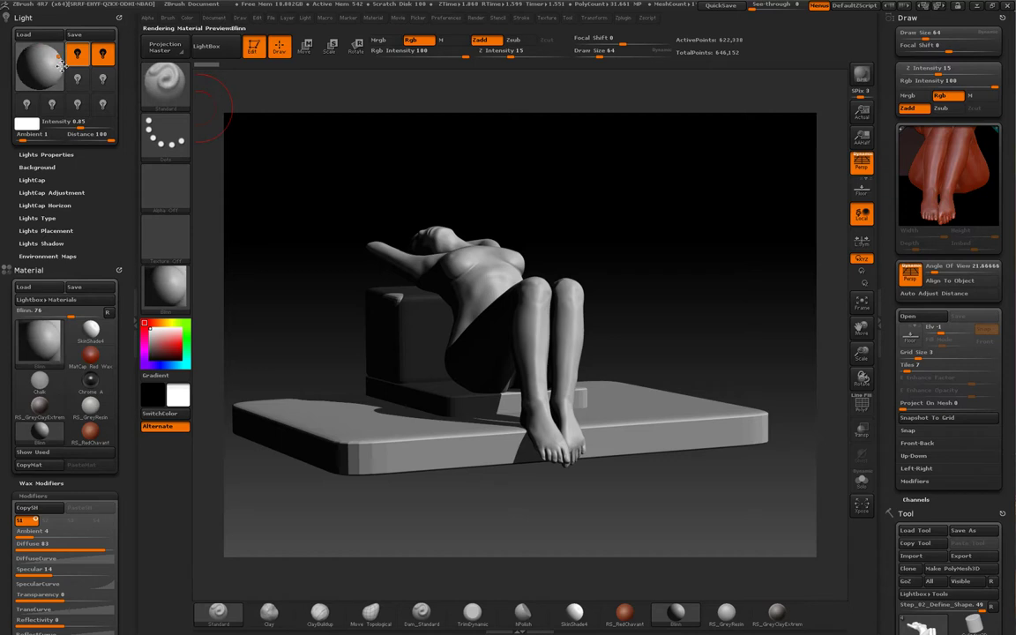
click(861, 76)
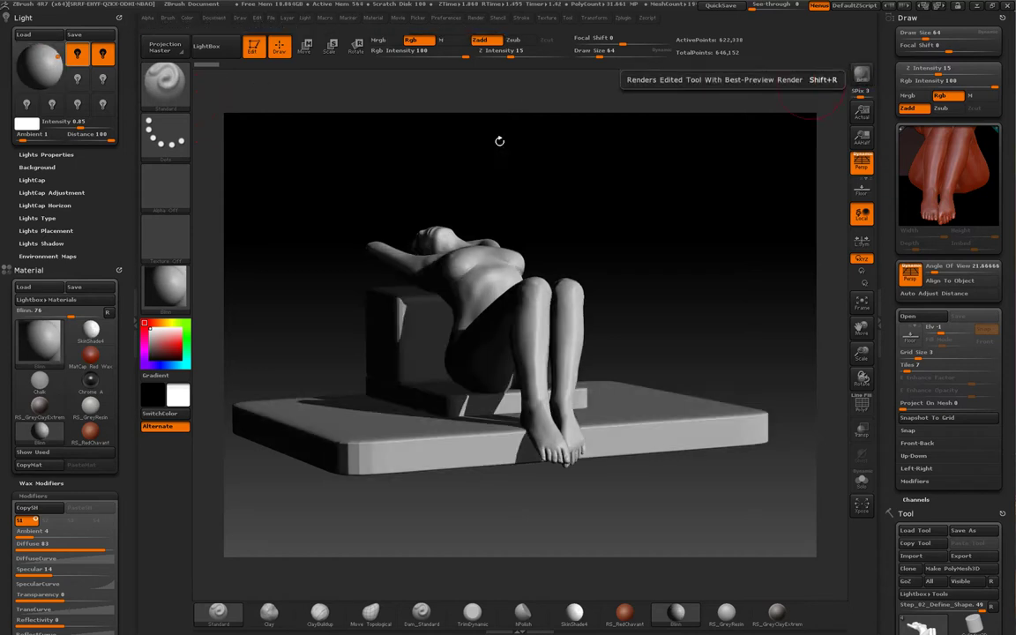
mouse_move(59, 61)
mouse_down()
mouse_move(50, 51)
mouse_move(59, 59)
mouse_up()
click(861, 73)
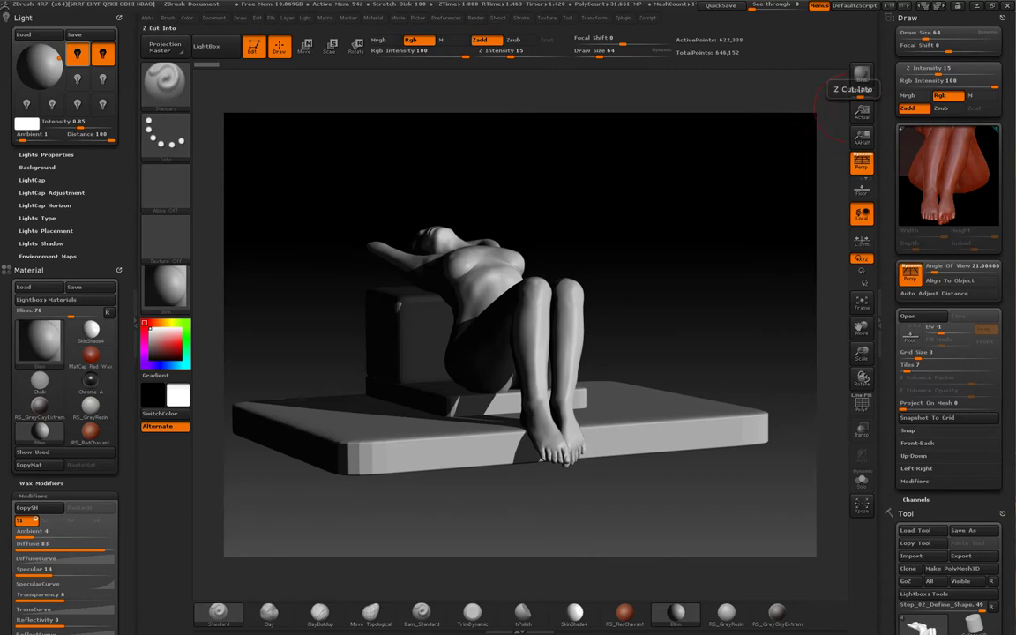
- Reduce the Blinn material's Specular value to 6
key(alt+Tab)
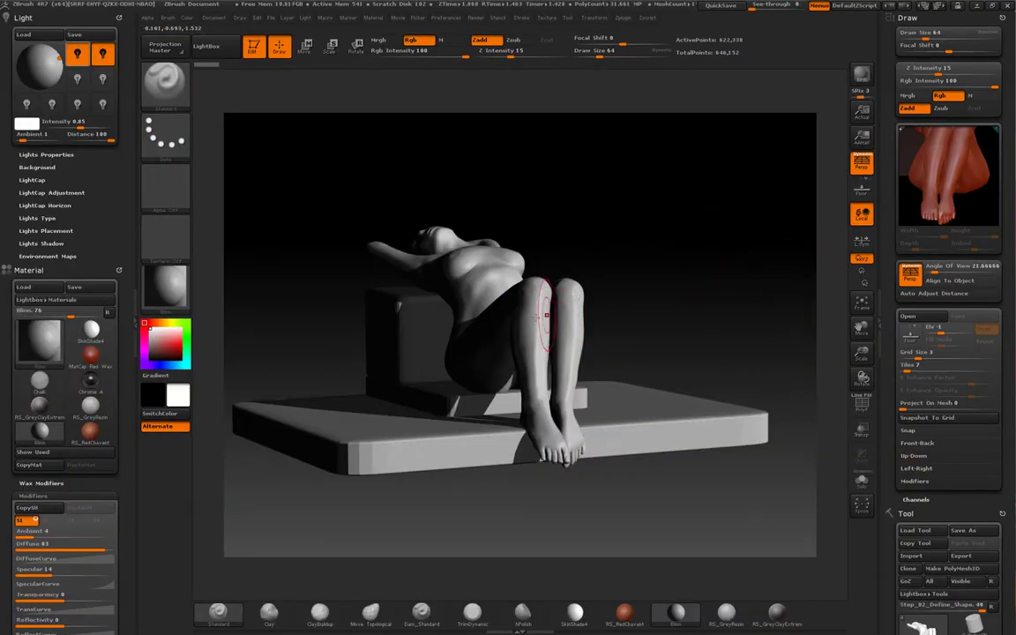
scroll(87, 207, down, 2)
scroll(88, 206, down, 4)
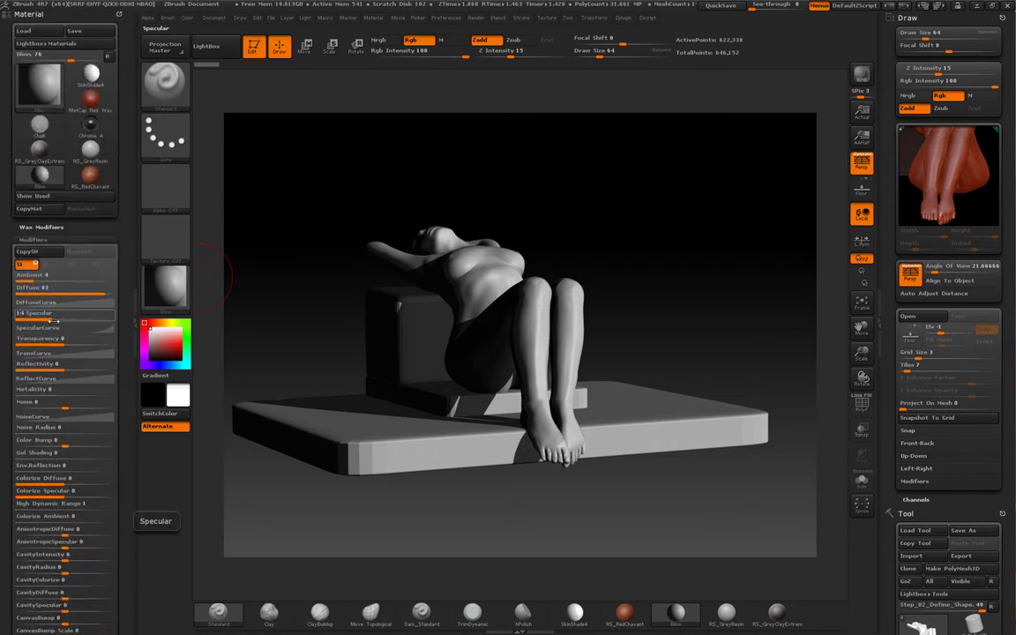
drag(57, 320, 45, 322)
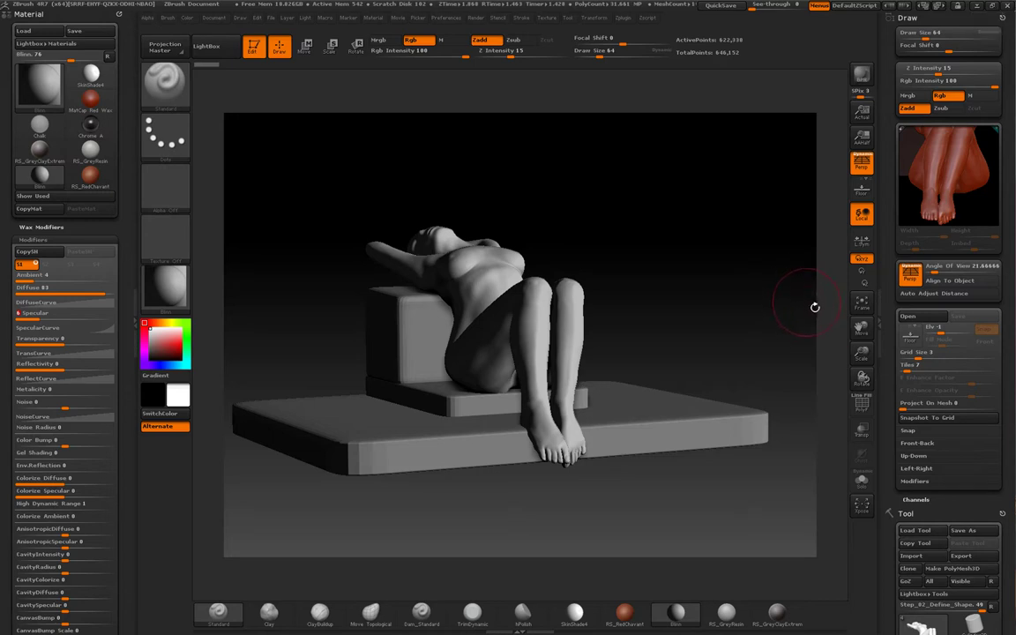
- Collapse the material modifiers and the Alpha, Stroke, Transform and Zplugin settings
click(62, 239)
click(73, 239)
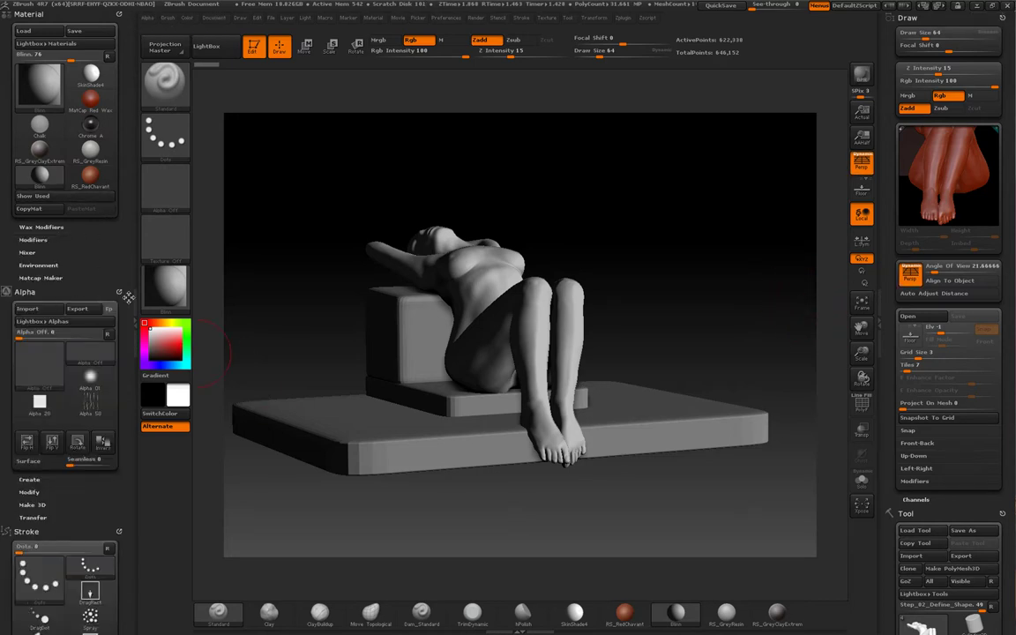
click(40, 292)
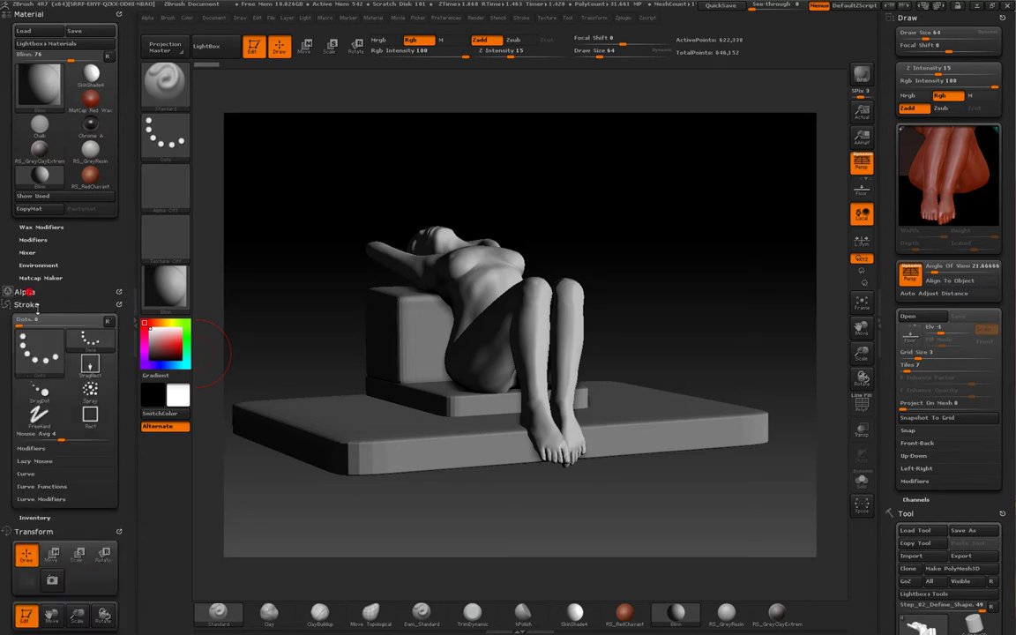
click(51, 304)
click(44, 328)
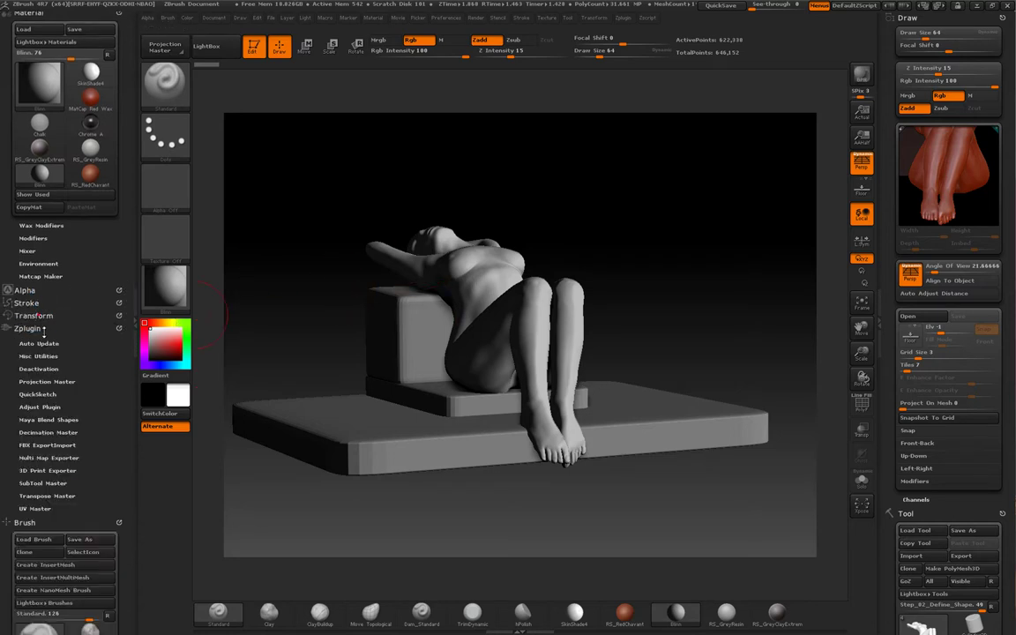
click(38, 330)
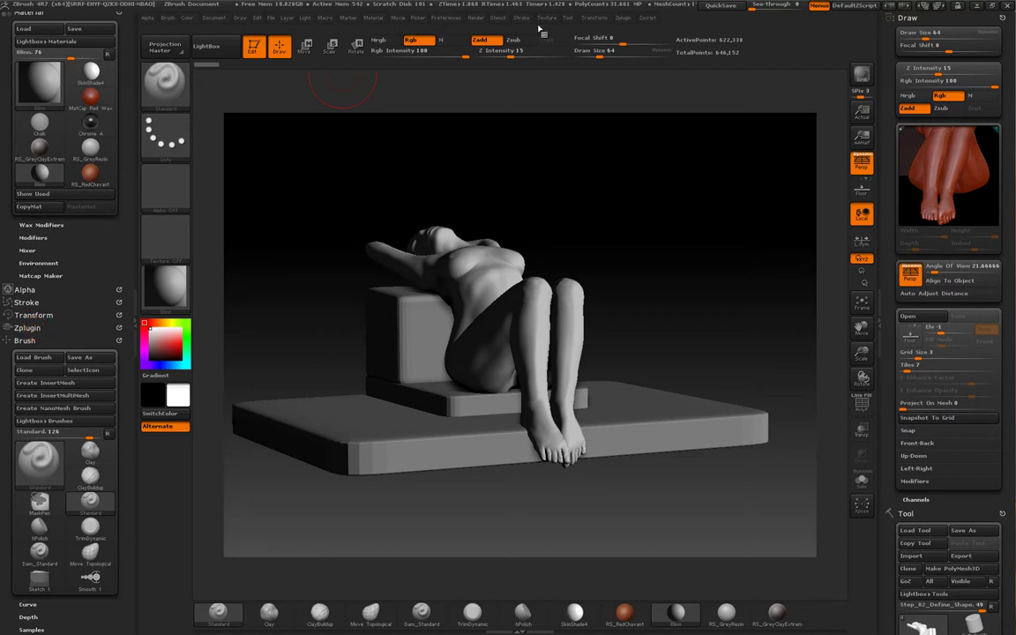
- Dock the Texture settings, store the current camera under Image Plane's Front reference view, and recall it after orbiting the figure
click(547, 18)
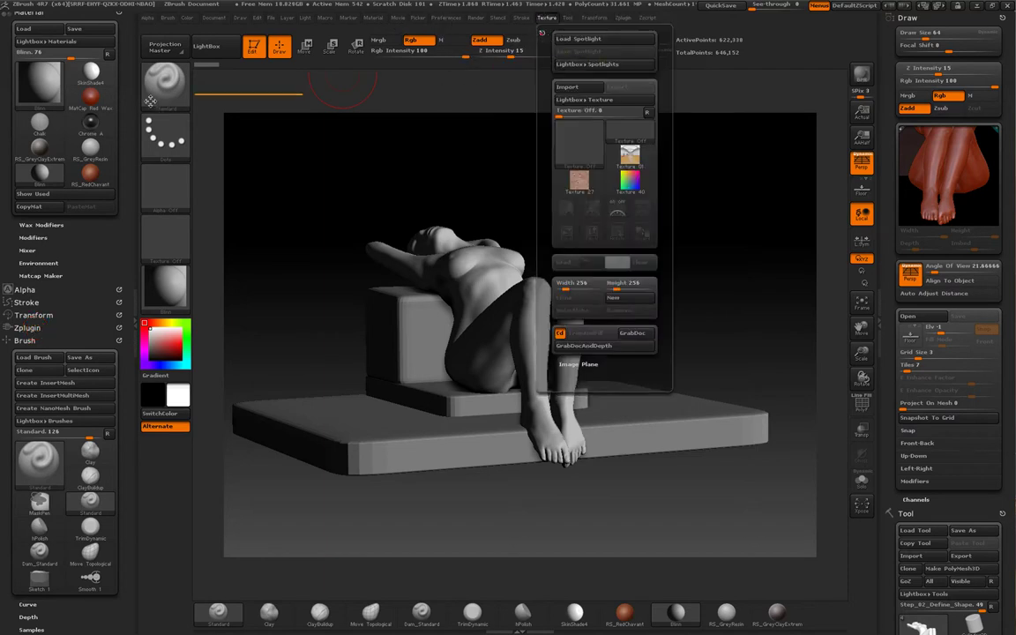
click(544, 39)
click(39, 360)
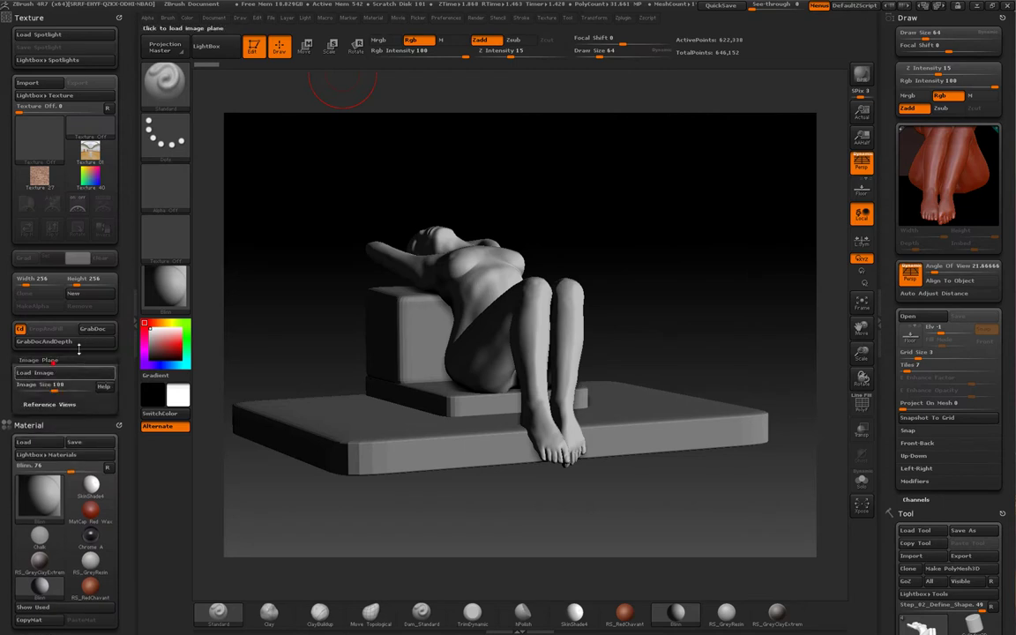
click(50, 404)
click(37, 456)
mouse_move(731, 263)
mouse_down()
mouse_move(769, 241)
mouse_move(680, 267)
mouse_move(768, 227)
mouse_move(760, 251)
mouse_move(664, 261)
mouse_up()
click(26, 416)
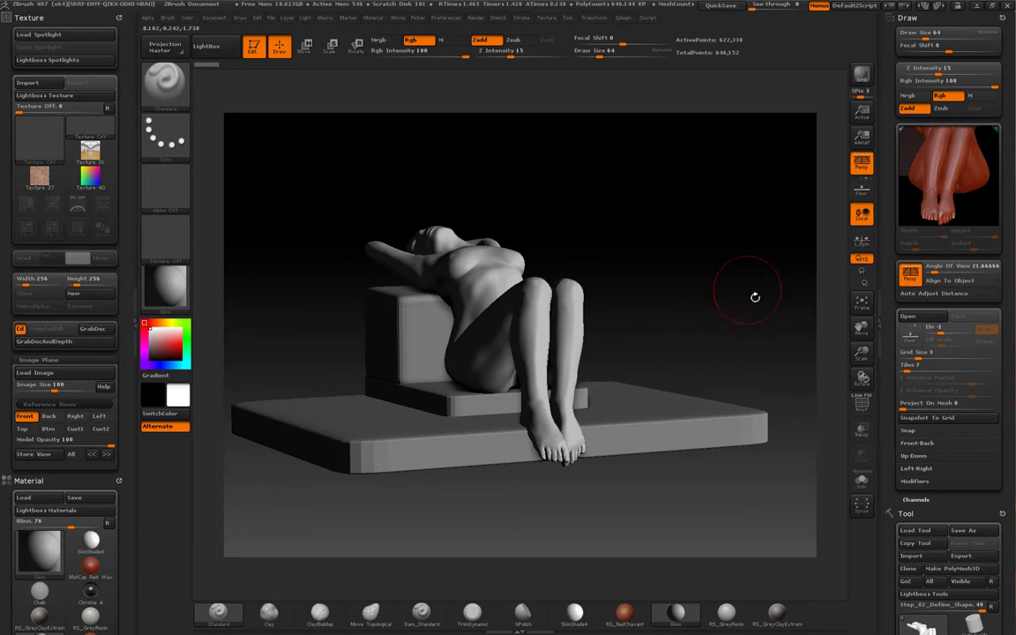
- Collapse the Draw settings, load Step_03_Detailing.ZTL, and make a best-preview render of the detailed figure
click(917, 18)
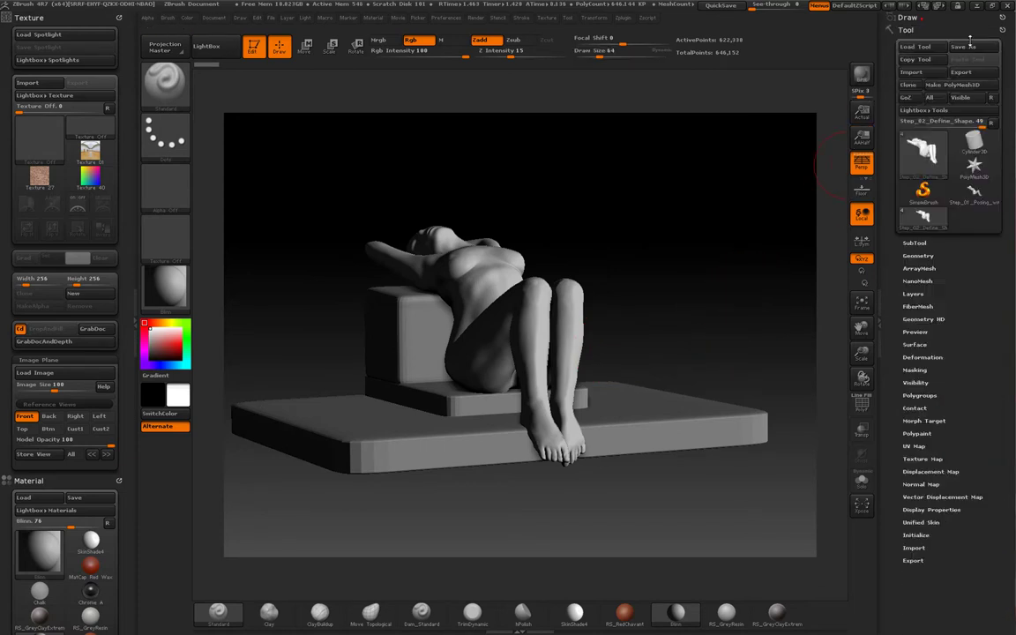
click(914, 46)
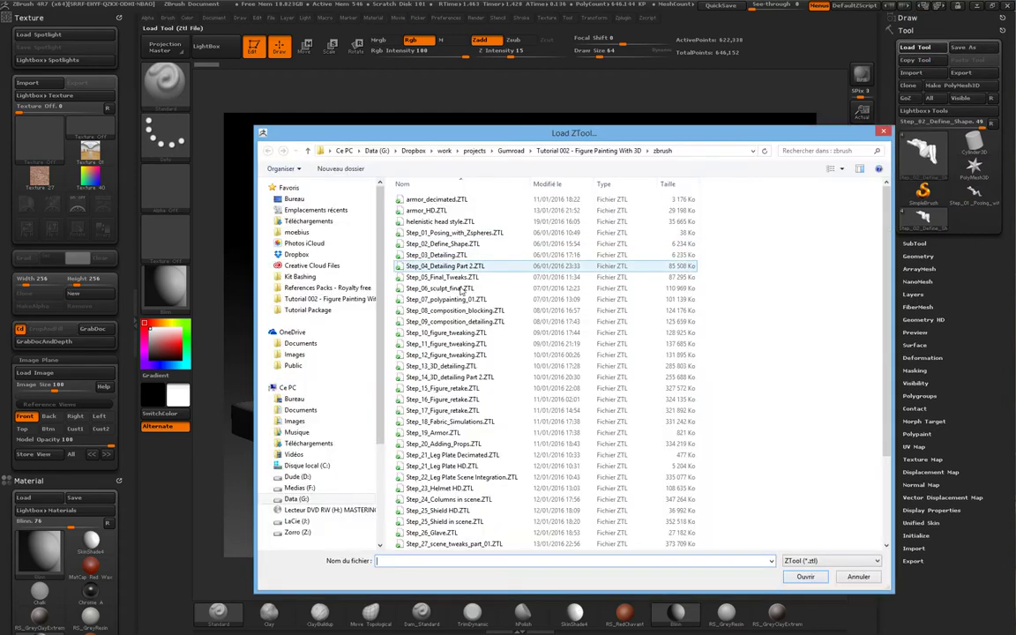
double_click(399, 255)
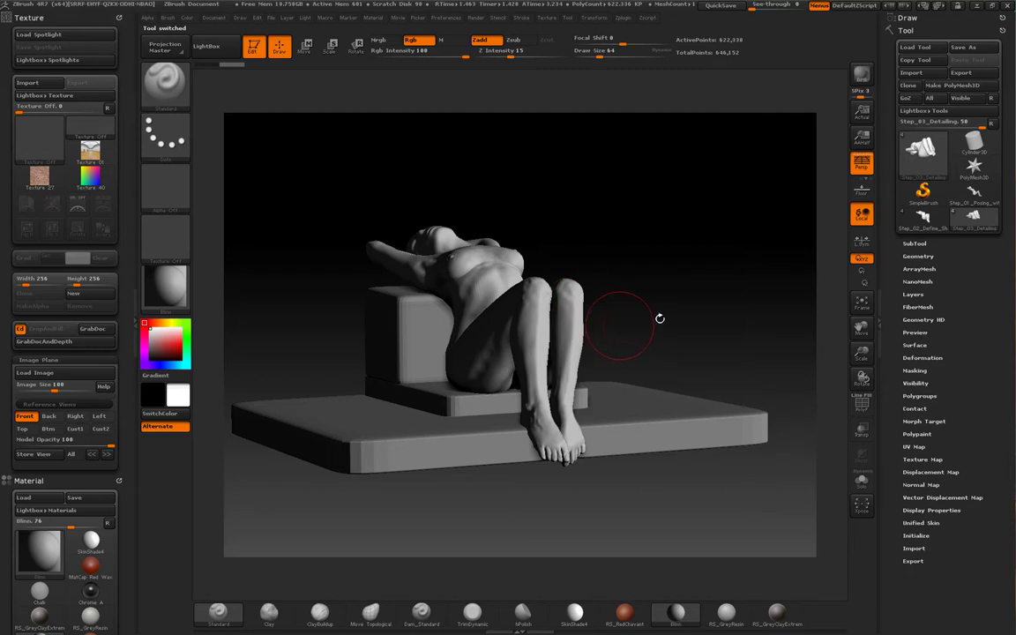
click(863, 78)
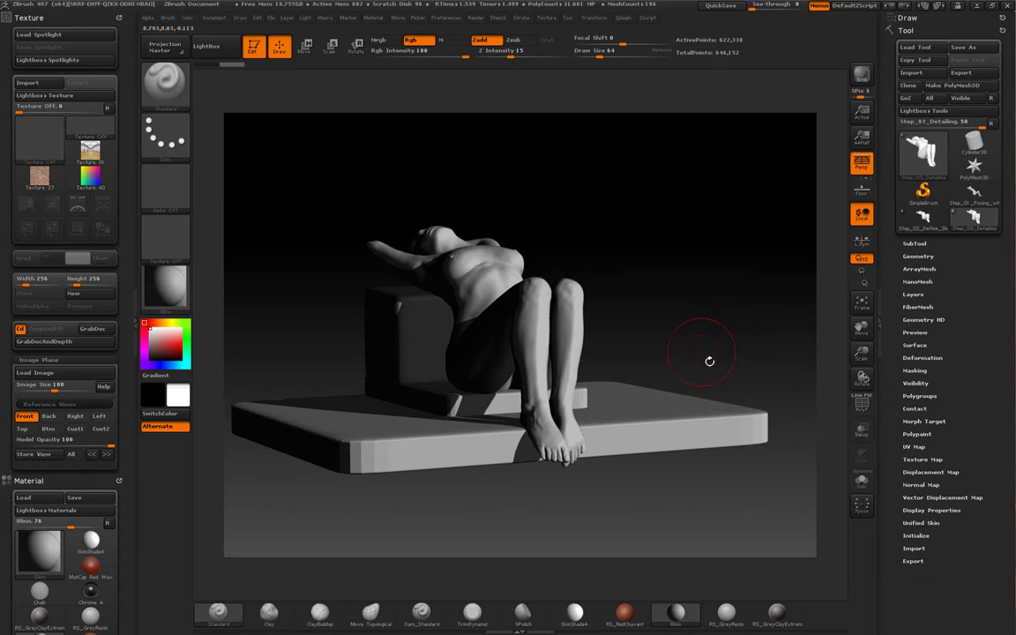
- Try the SkinShade4 material in a best-preview render, and return to Blinn for a comparison render
click(575, 613)
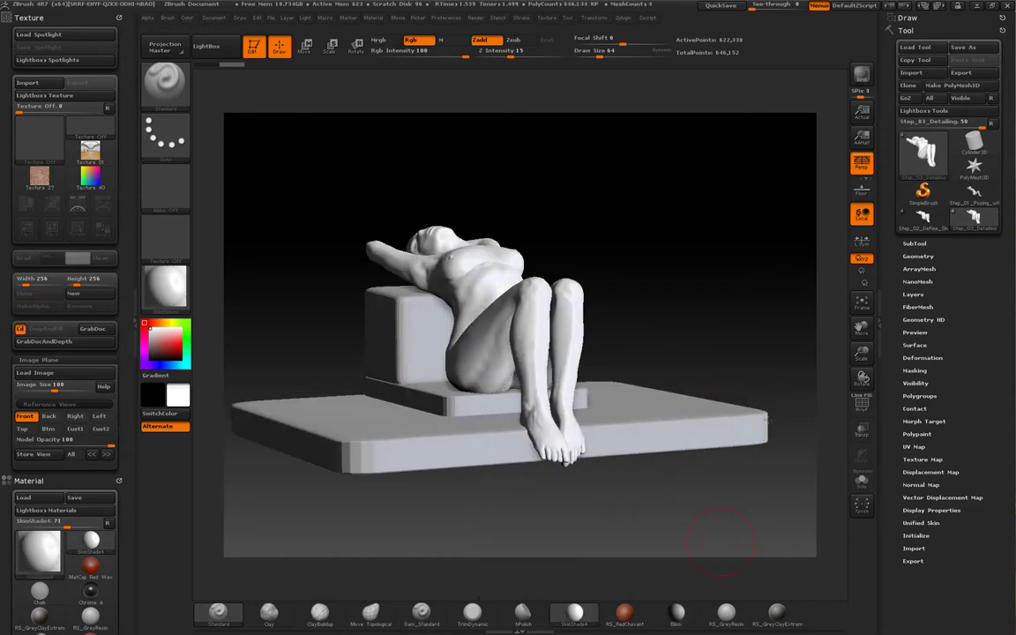
click(860, 77)
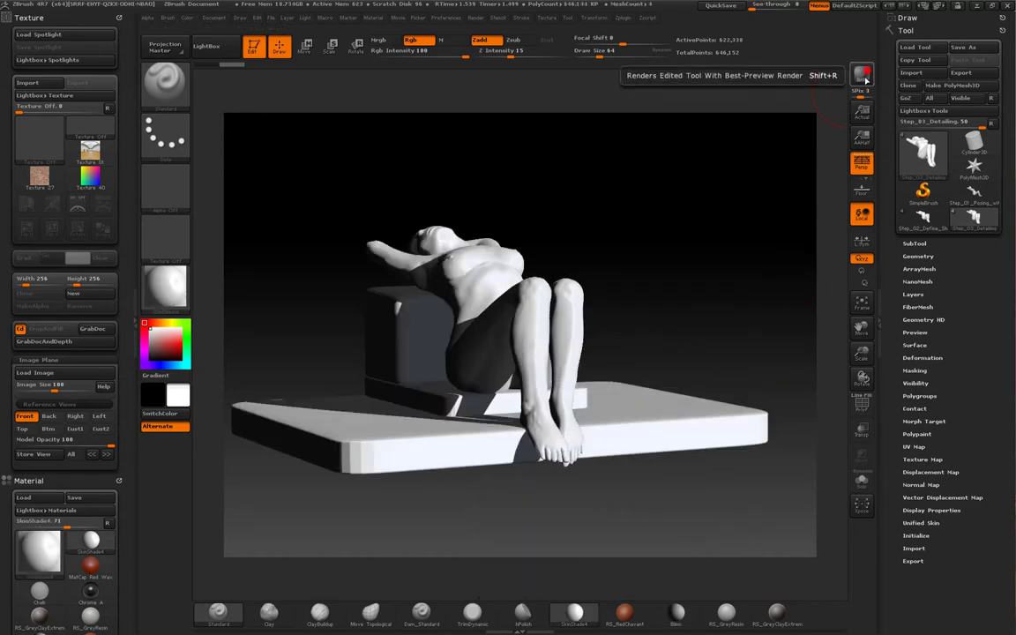
click(679, 611)
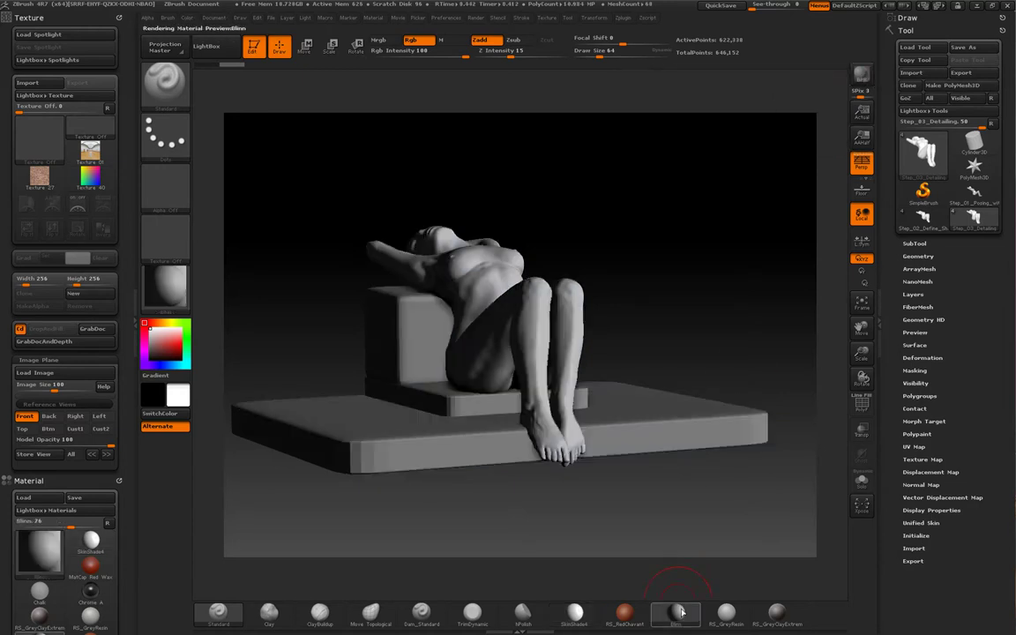
click(861, 75)
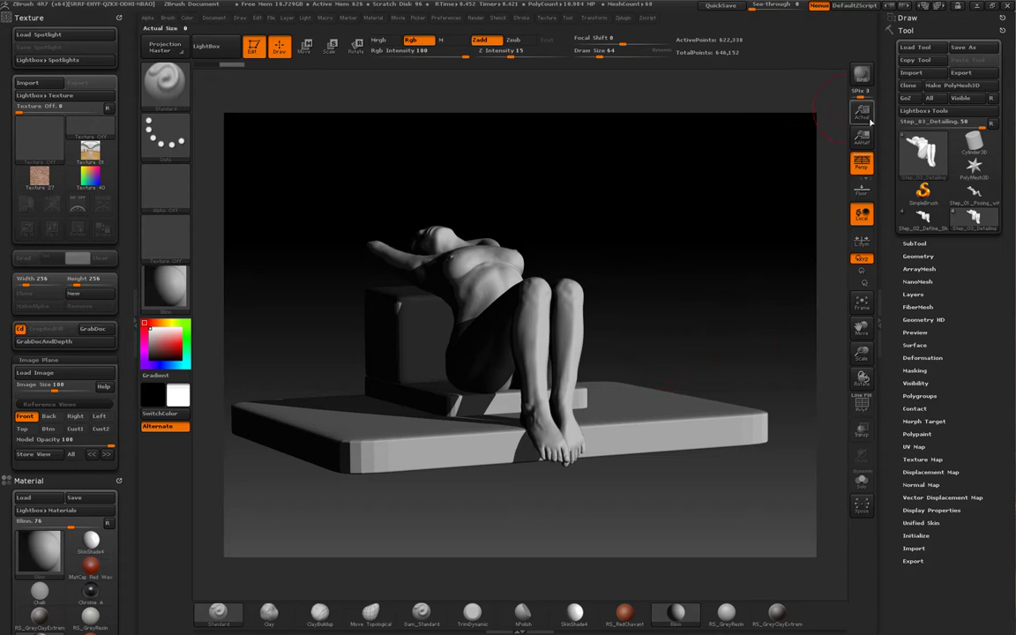
- Load Step_04_Detailing Part 2.ZTL, followed by Step_05_Final_Tweaks.ZTL
click(926, 54)
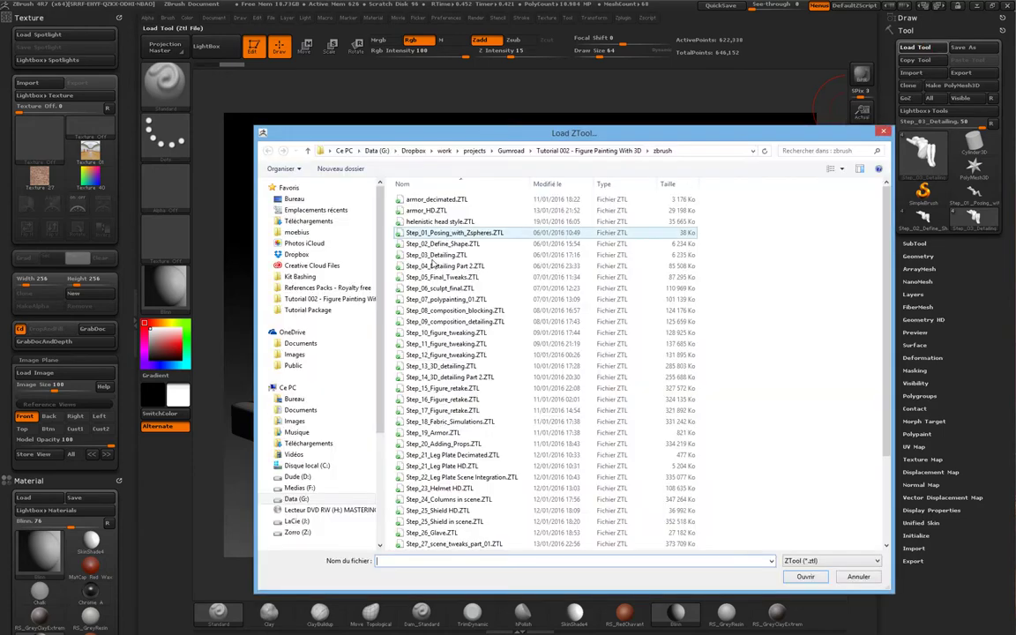
key(Escape)
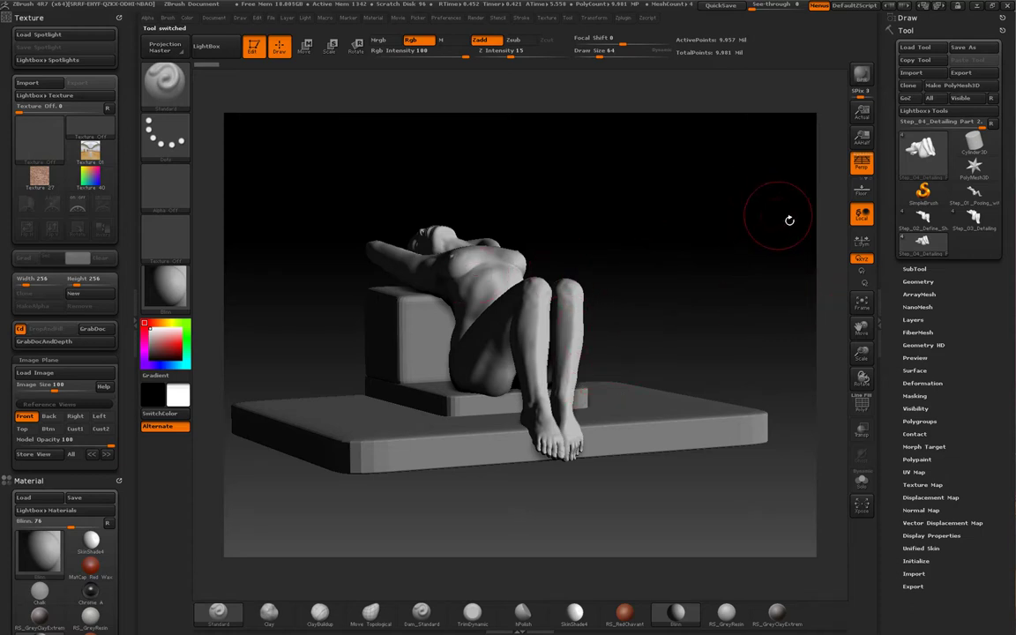
click(931, 50)
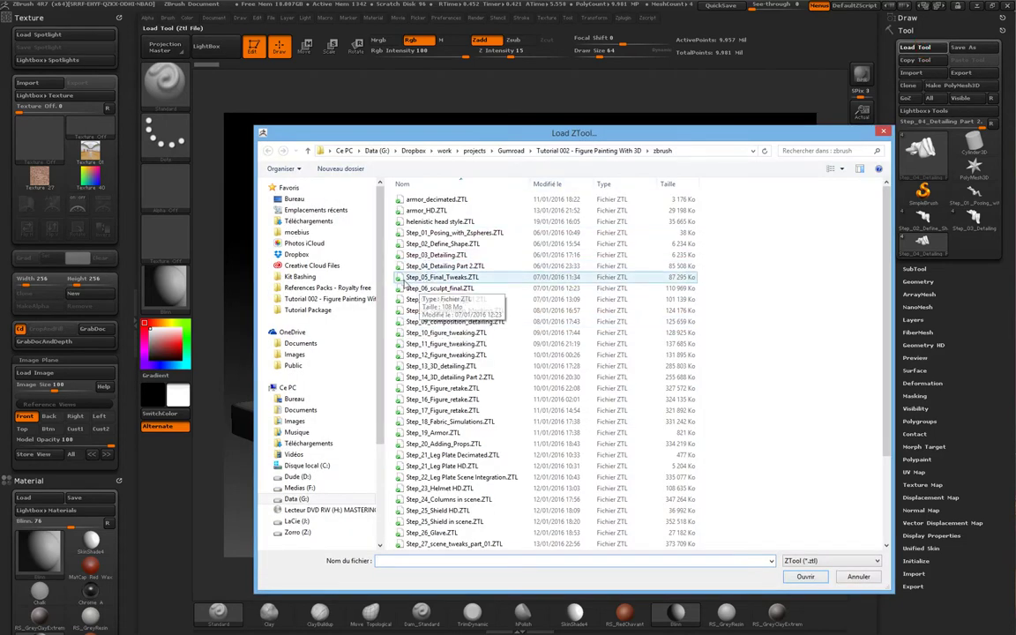
double_click(407, 277)
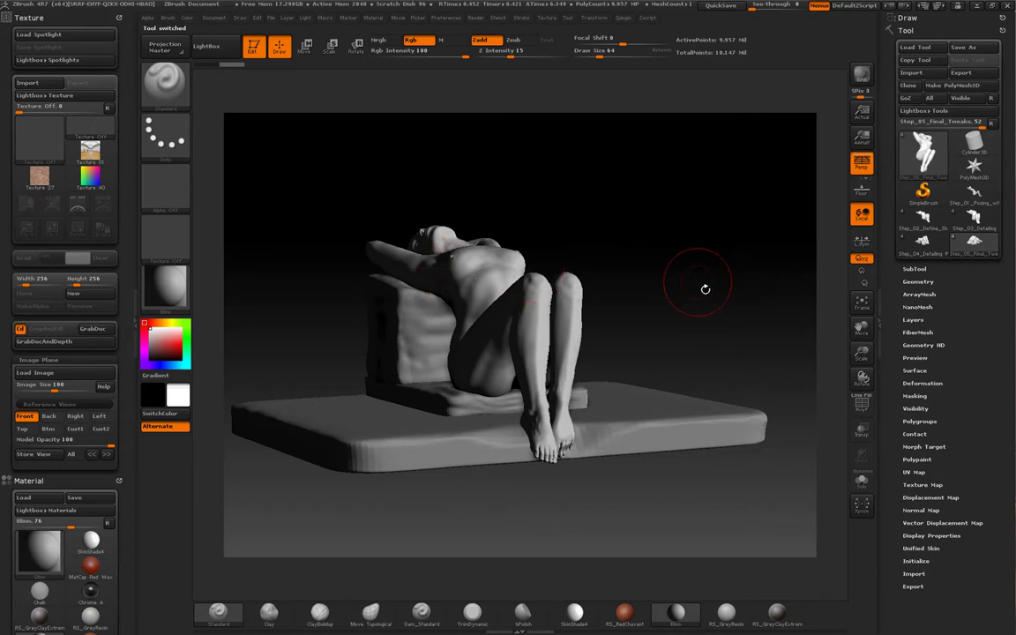
- Orbit around the Final Tweaks figure and recall the stored Front reference view
mouse_move(701, 288)
mouse_down()
mouse_move(678, 289)
mouse_move(760, 286)
mouse_move(634, 287)
mouse_move(689, 286)
mouse_up()
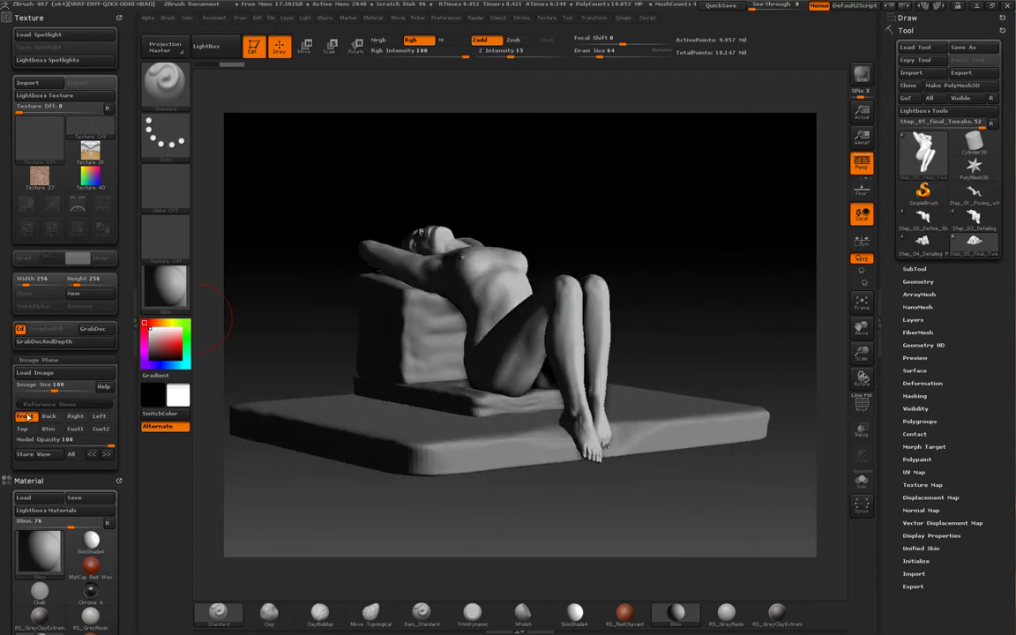
drag(243, 391, 619, 306)
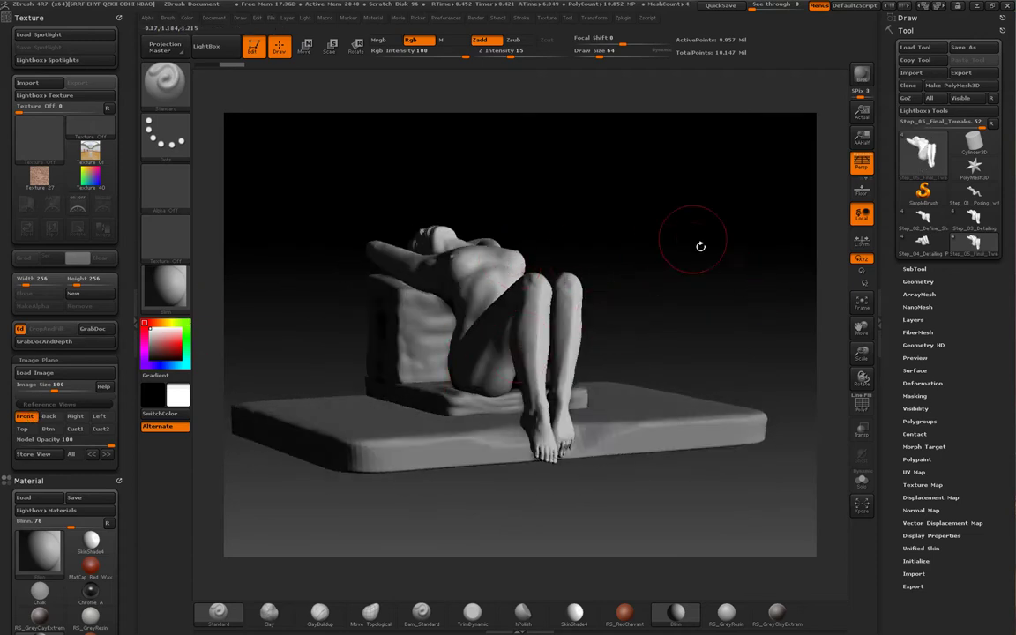
drag(700, 246, 773, 166)
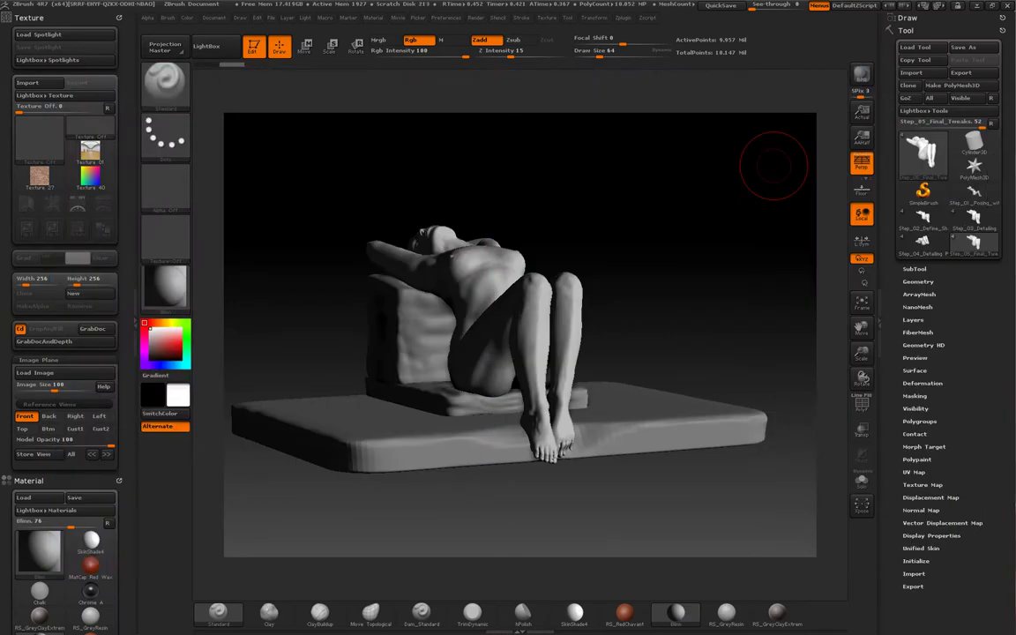
- Switch to Adobe Bridge, examine the classical figure paintings in the Refs folder, and return to ZBrush
key(alt+Tab)
click(632, 394)
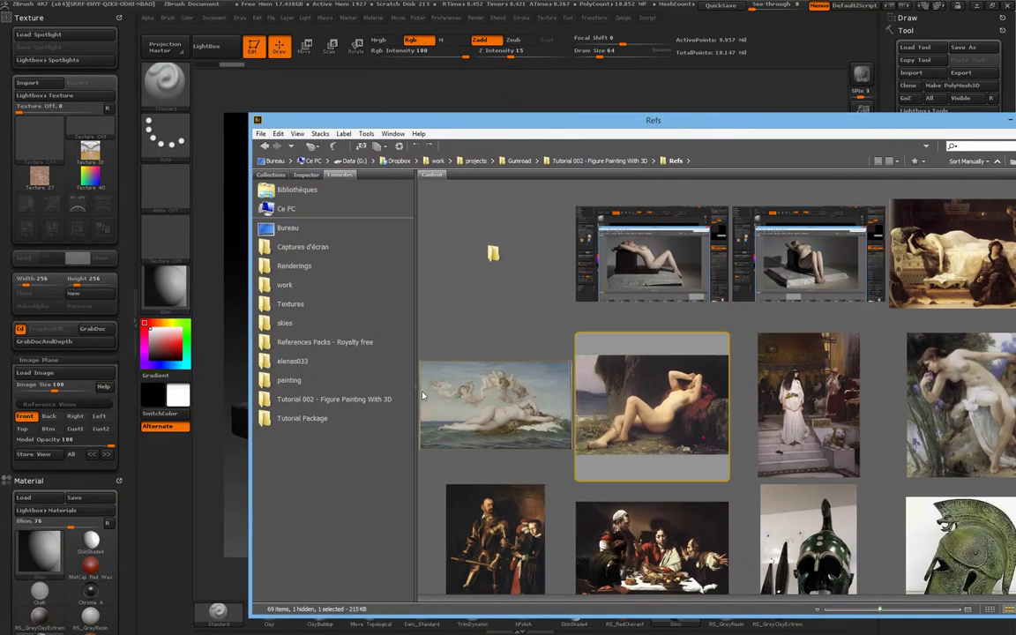
click(948, 379)
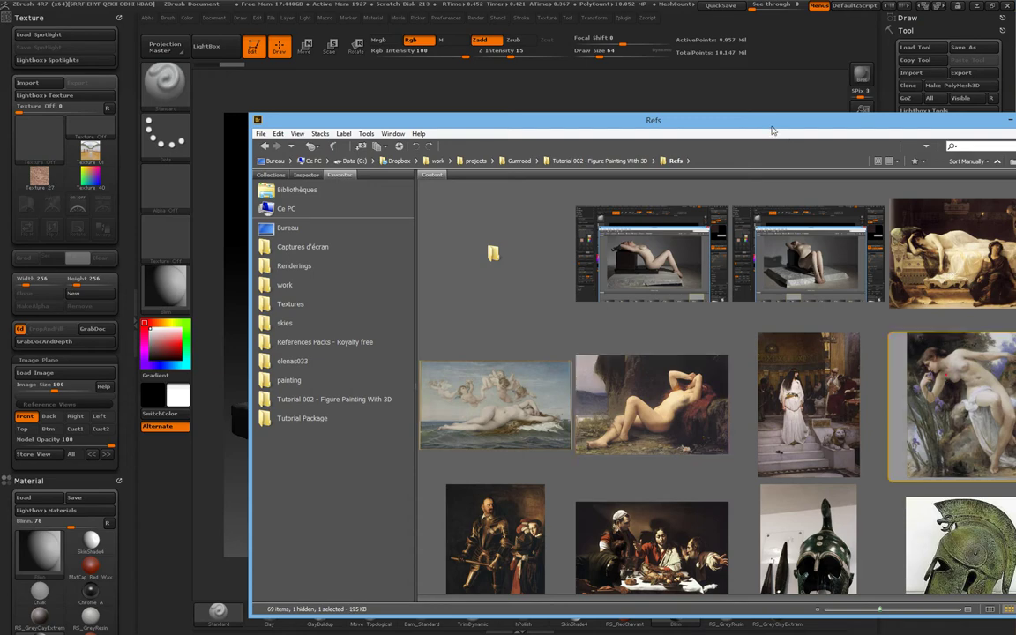
drag(774, 129, 642, 118)
click(509, 364)
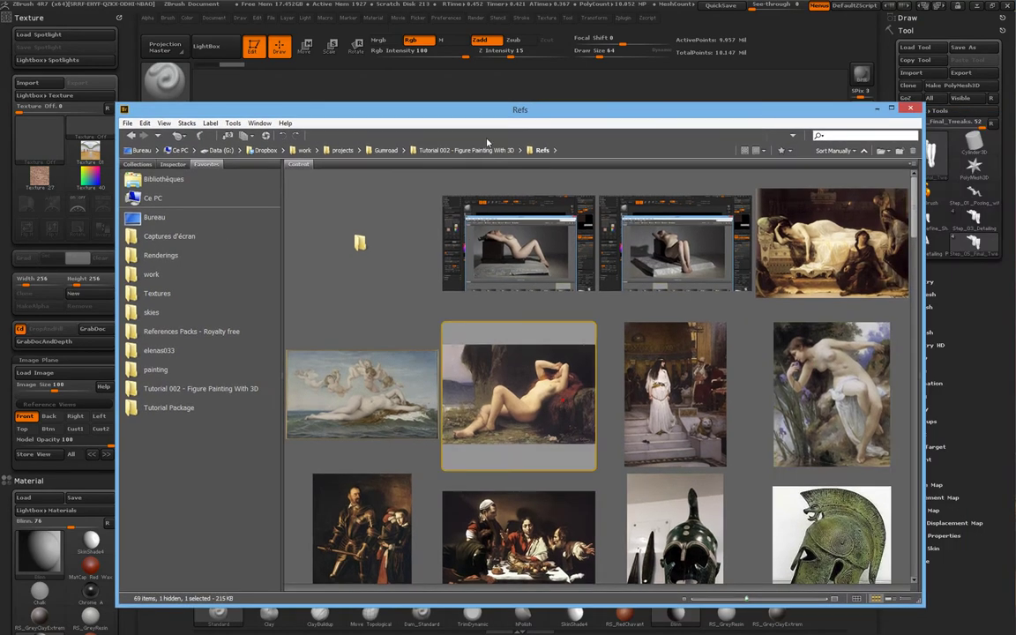
drag(493, 114, 1014, 118)
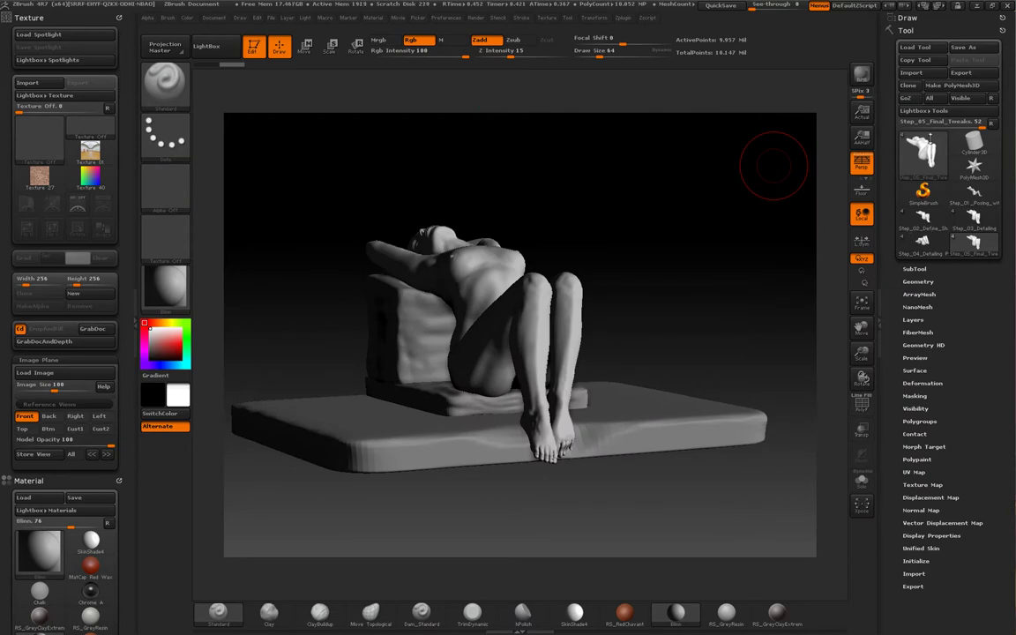
- Load Step_06_sculpt_final.ZTL, followed by Step_07_polypainting_01.ZTL
click(917, 48)
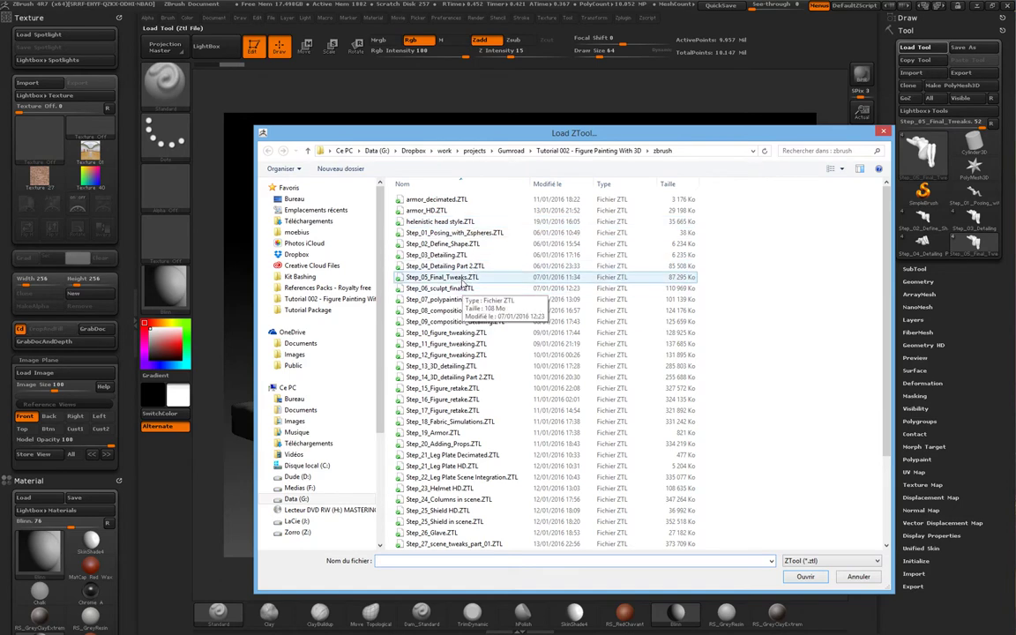
double_click(402, 288)
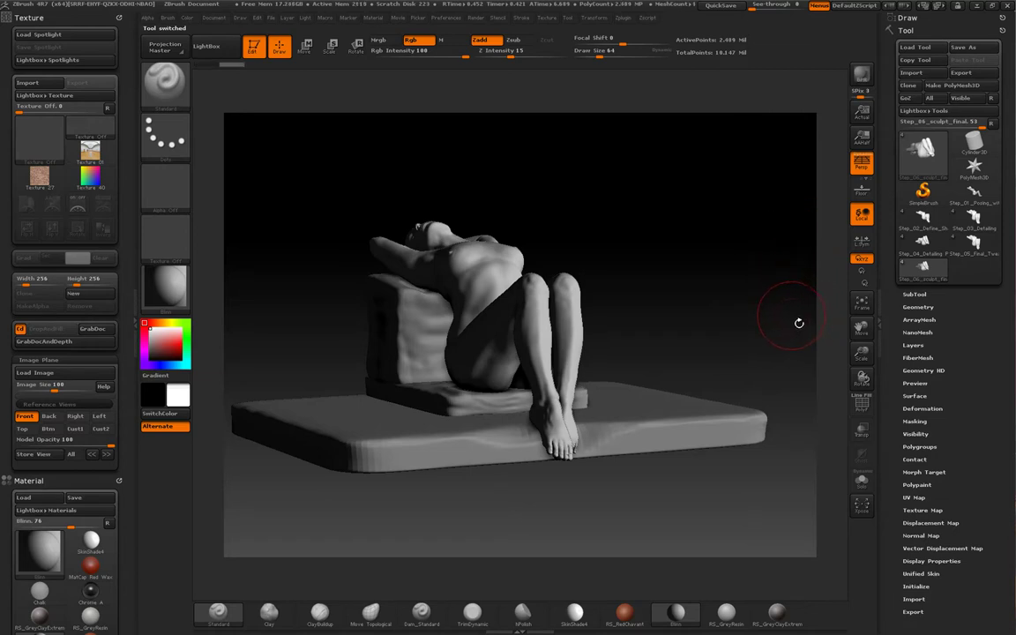
click(914, 46)
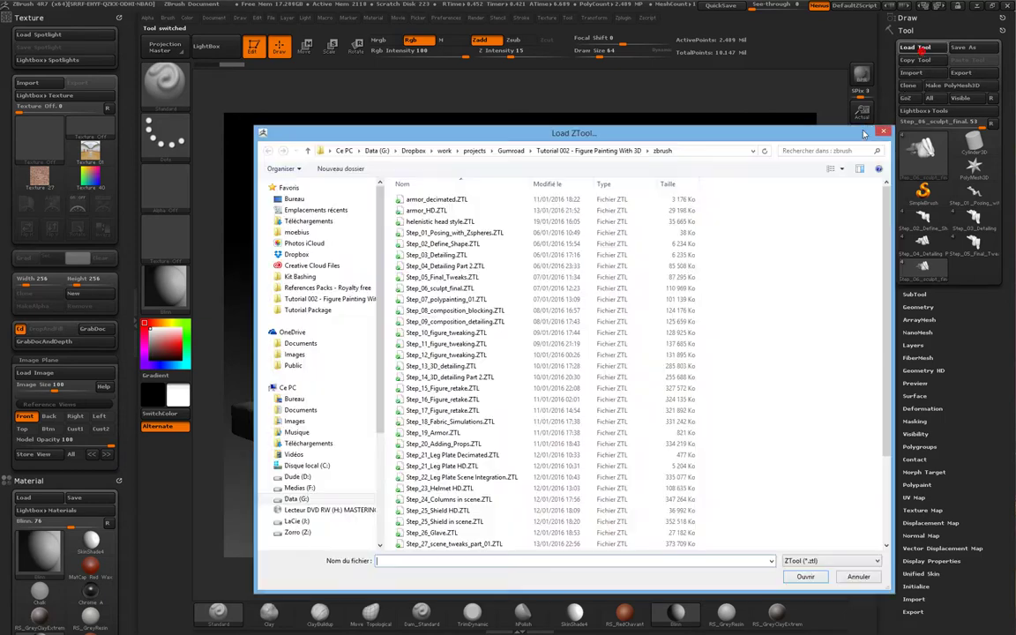
double_click(484, 288)
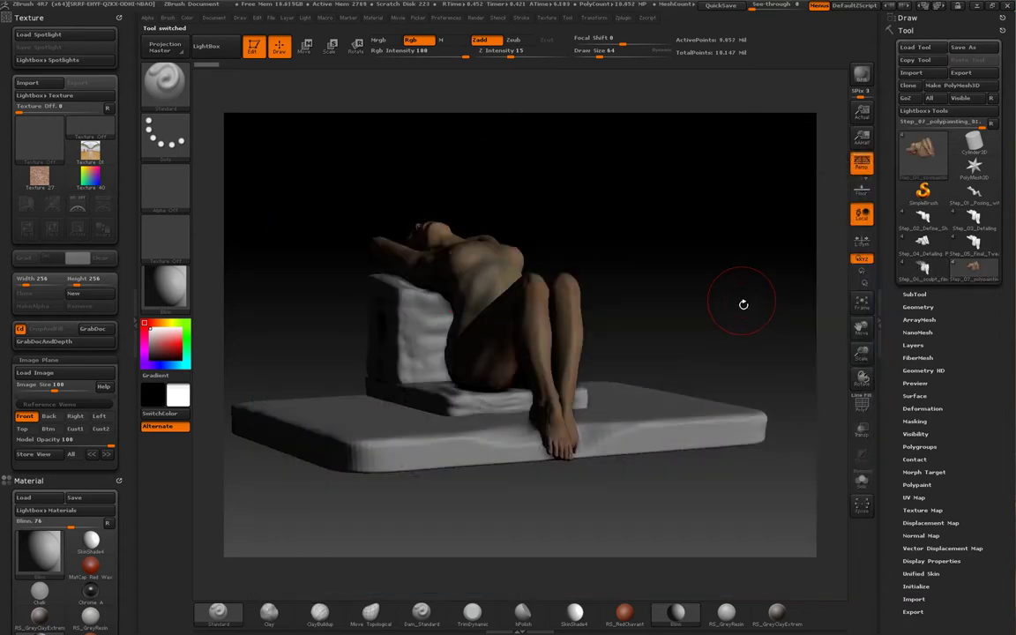
- Apply the SkinShade4 material to the polypainted figure, inspect it from several angles, and recall the stored Front view
drag(737, 299, 532, 569)
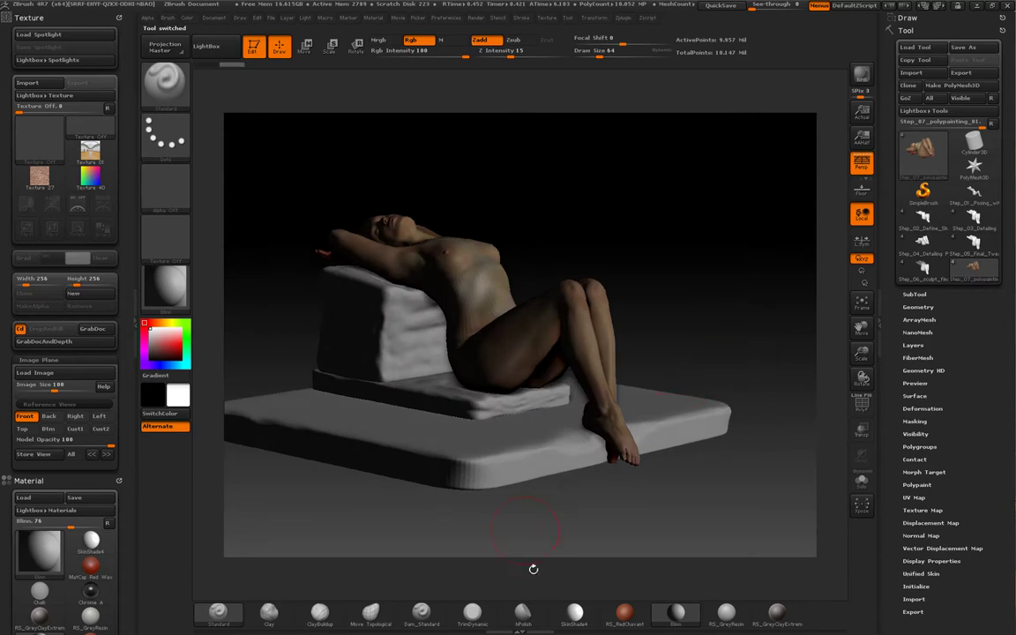
click(574, 611)
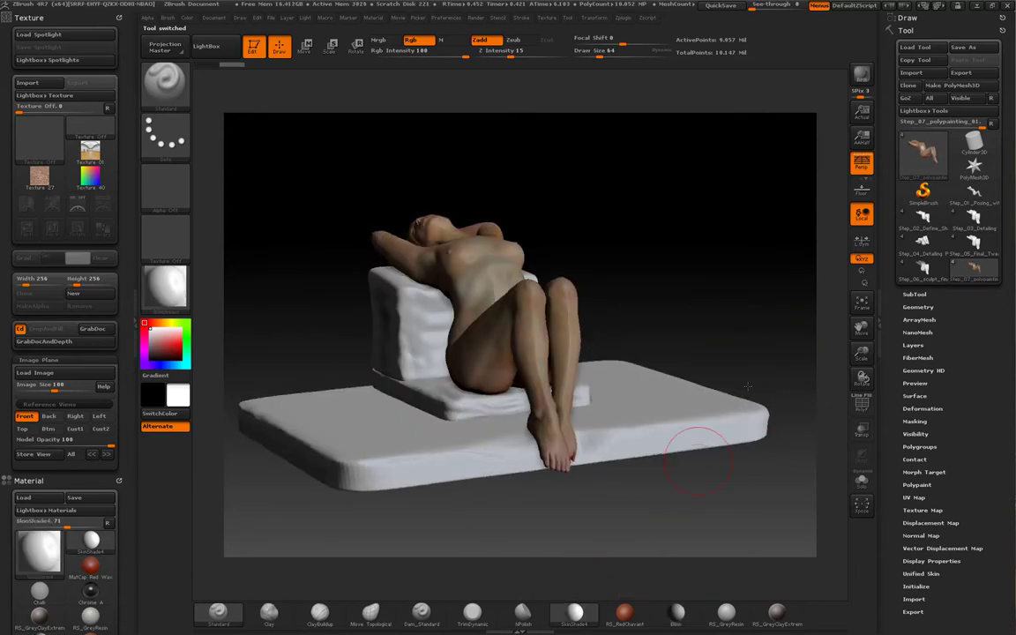
mouse_move(757, 378)
mouse_down()
mouse_move(764, 305)
mouse_move(773, 310)
mouse_move(760, 310)
mouse_move(768, 309)
mouse_move(771, 326)
mouse_move(758, 317)
mouse_move(774, 334)
mouse_move(737, 342)
mouse_move(765, 335)
mouse_move(776, 305)
mouse_move(775, 328)
mouse_move(755, 319)
mouse_up()
key(shift)
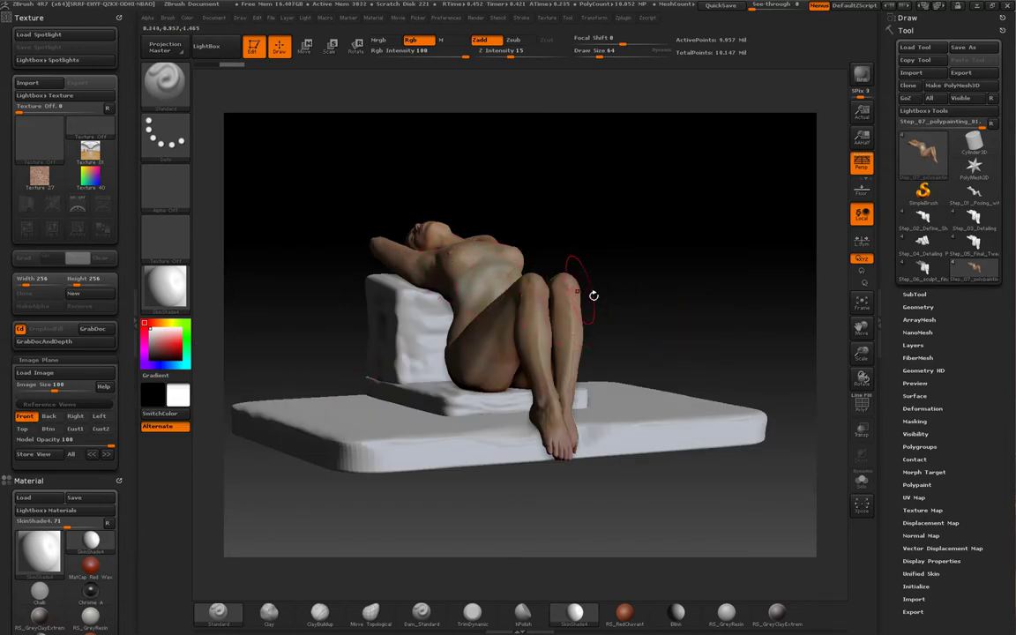
drag(733, 295, 329, 367)
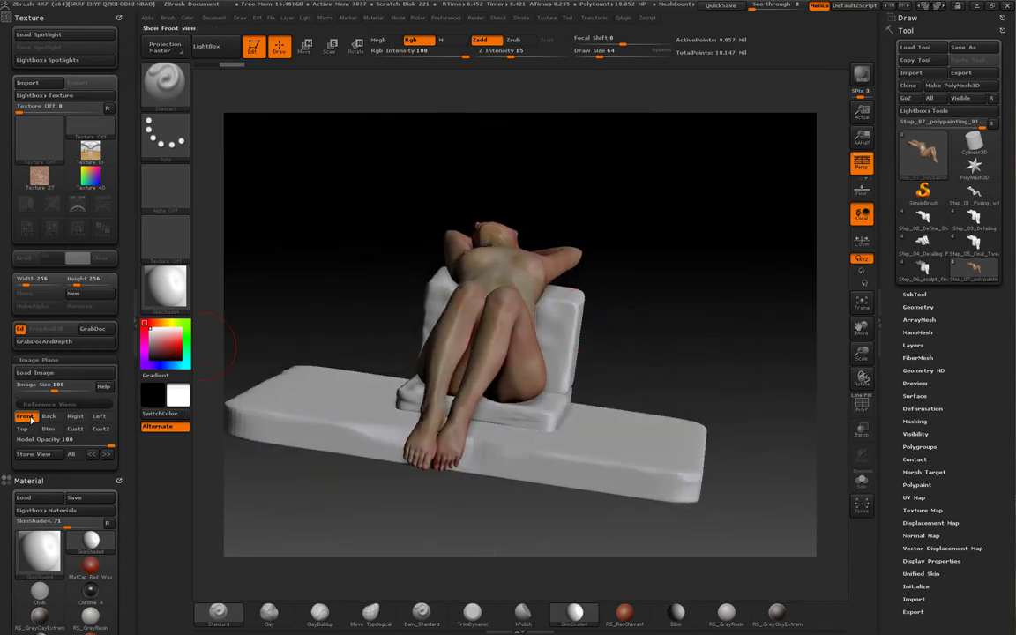
drag(243, 415, 707, 250)
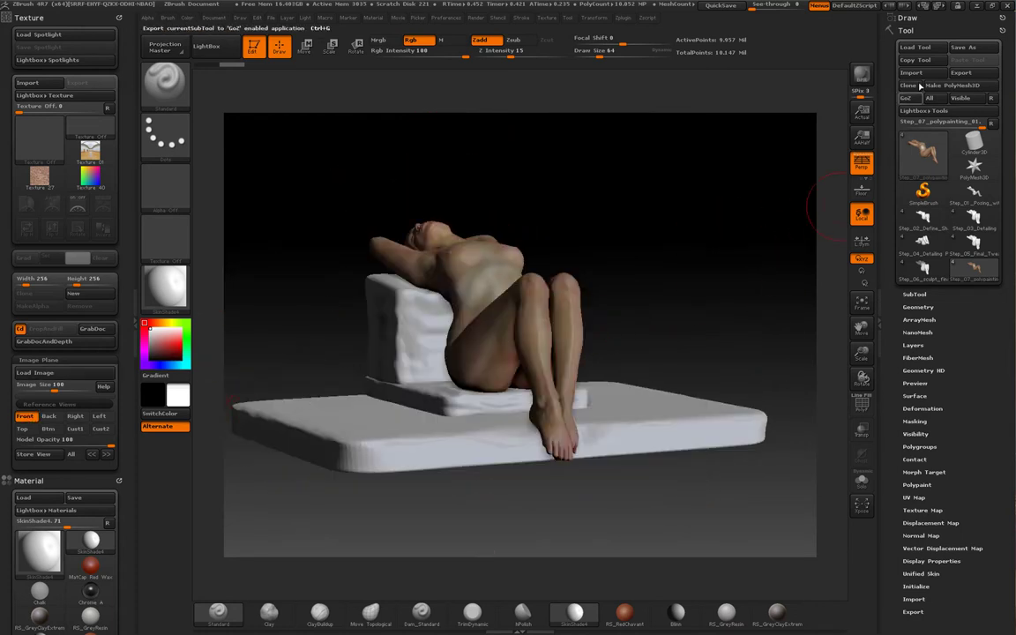
- Load the composition blocking scene from Step_08_composition_blocking.ZTL
key(ctrl+o)
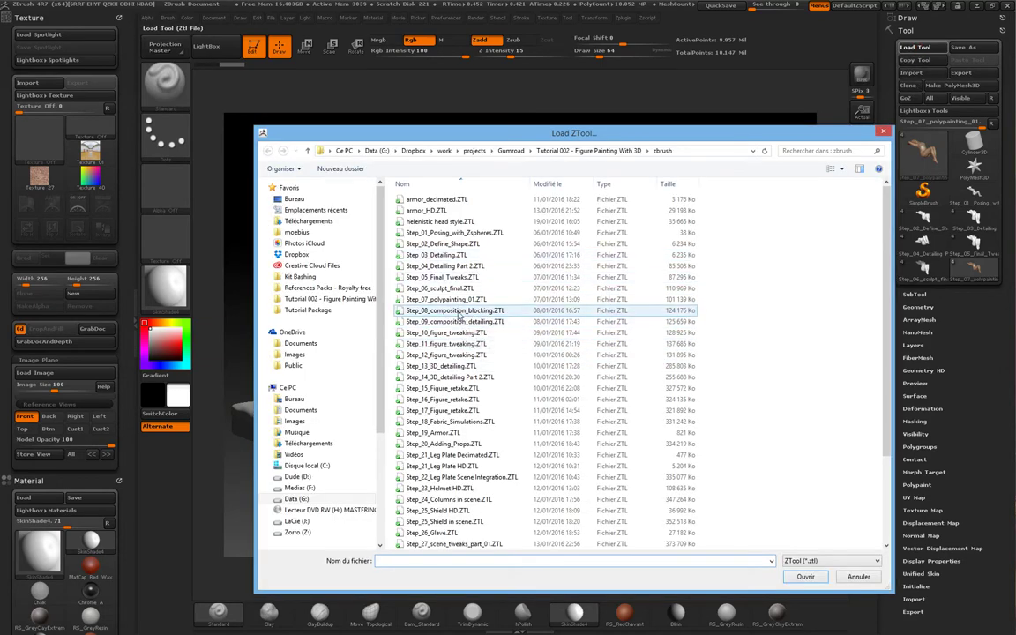
click(432, 311)
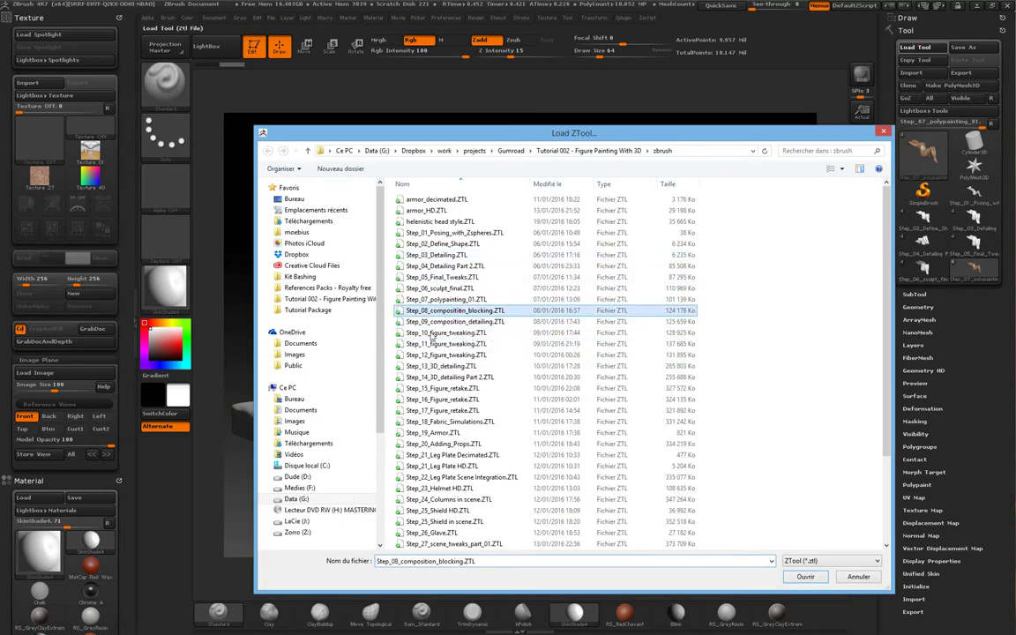
double_click(398, 311)
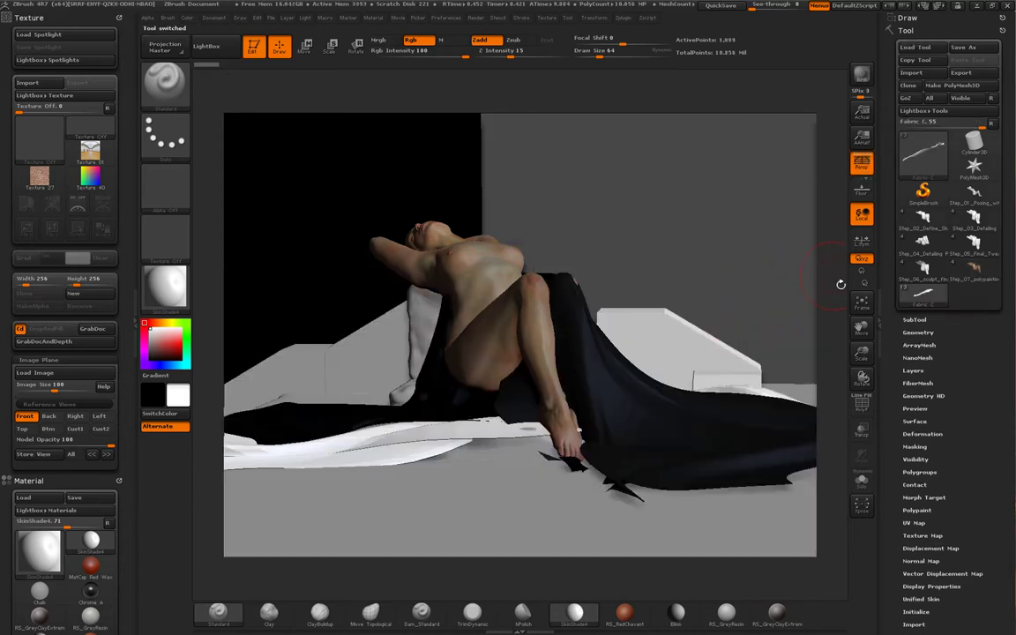
- Orbit around the blocked-out composition, recall the stored Front view, and make a best-preview render
drag(839, 283, 829, 332)
mouse_move(922, 269)
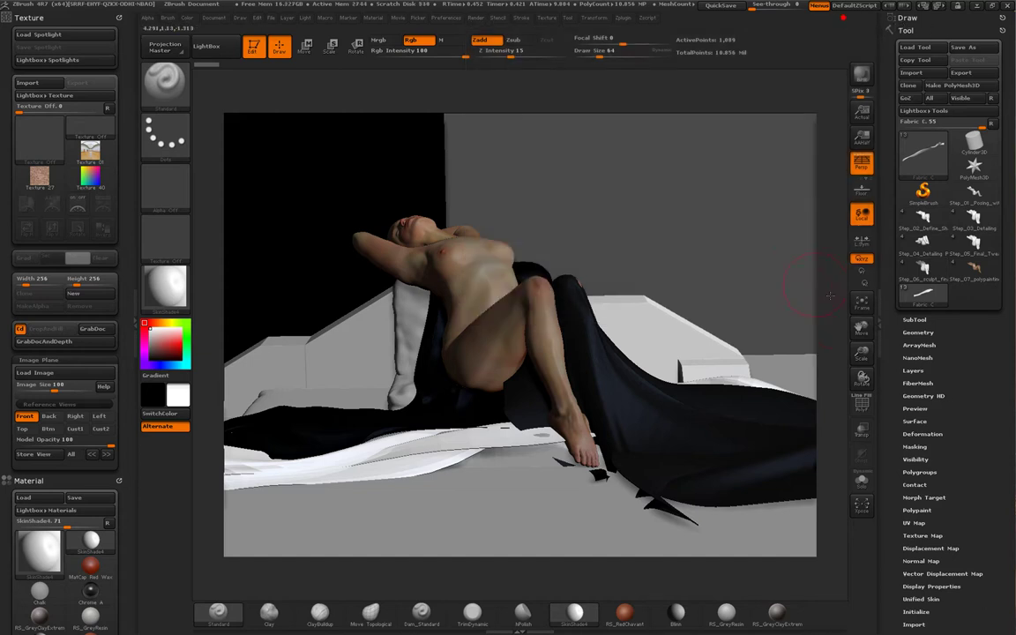
drag(835, 299, 838, 377)
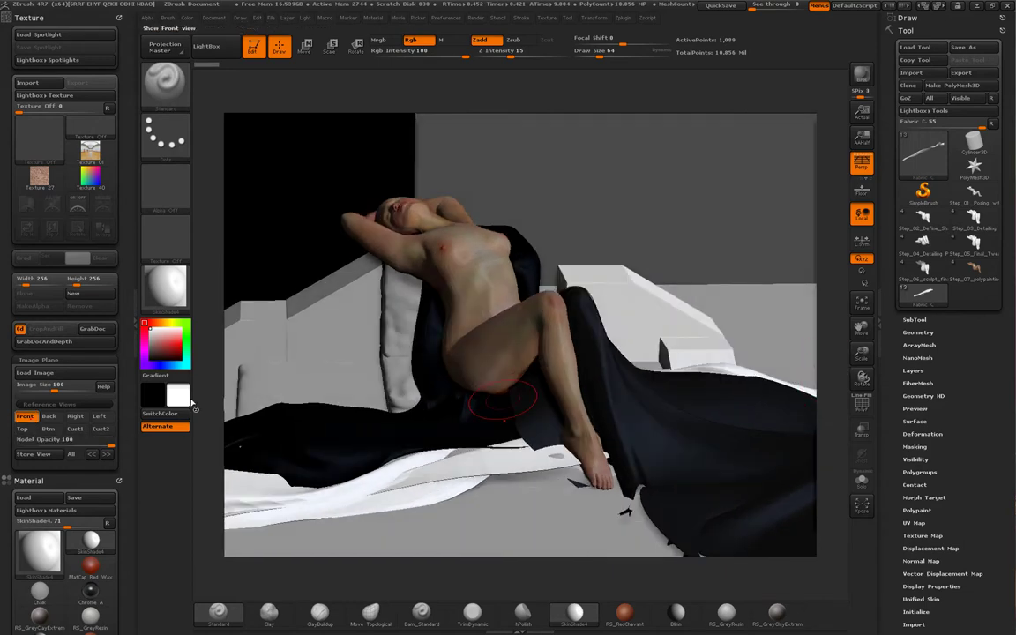
click(25, 415)
click(863, 87)
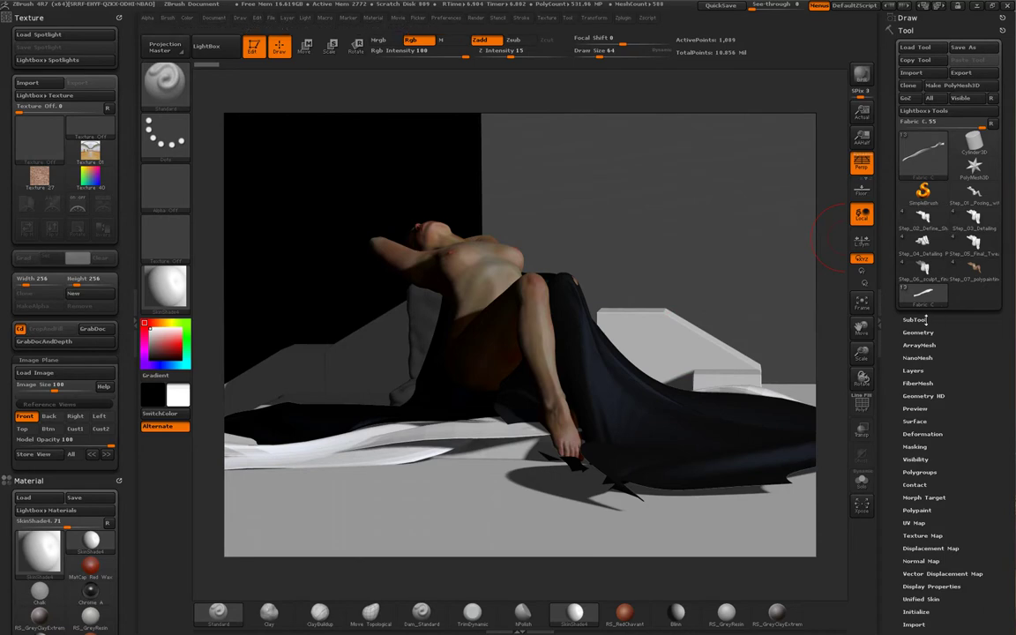
- Load Step_09_composition_detailing.ZTL and compare it with the previously loaded composition tool
click(917, 50)
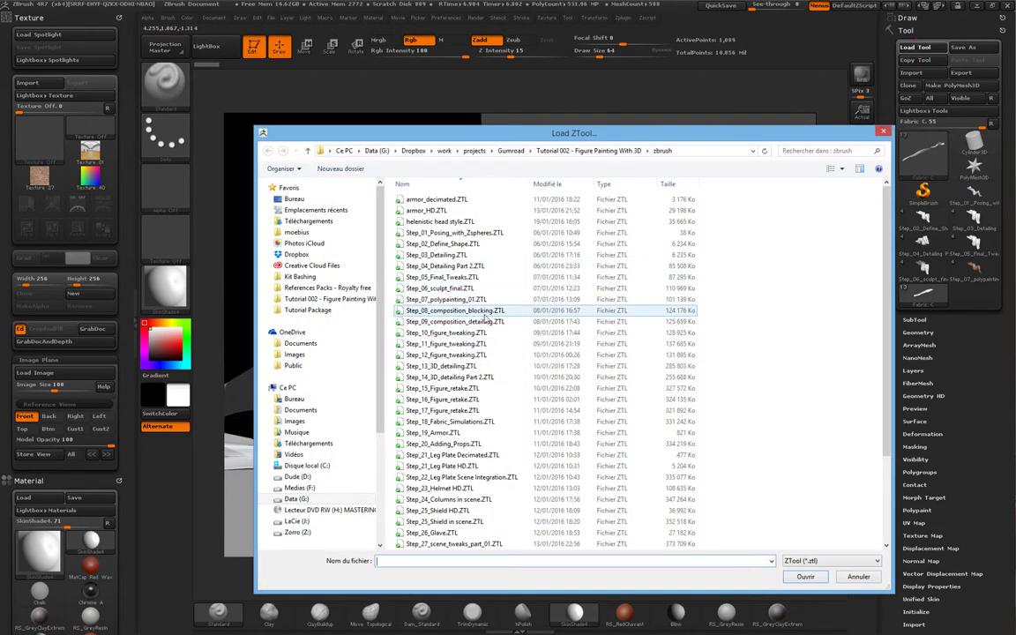
double_click(398, 324)
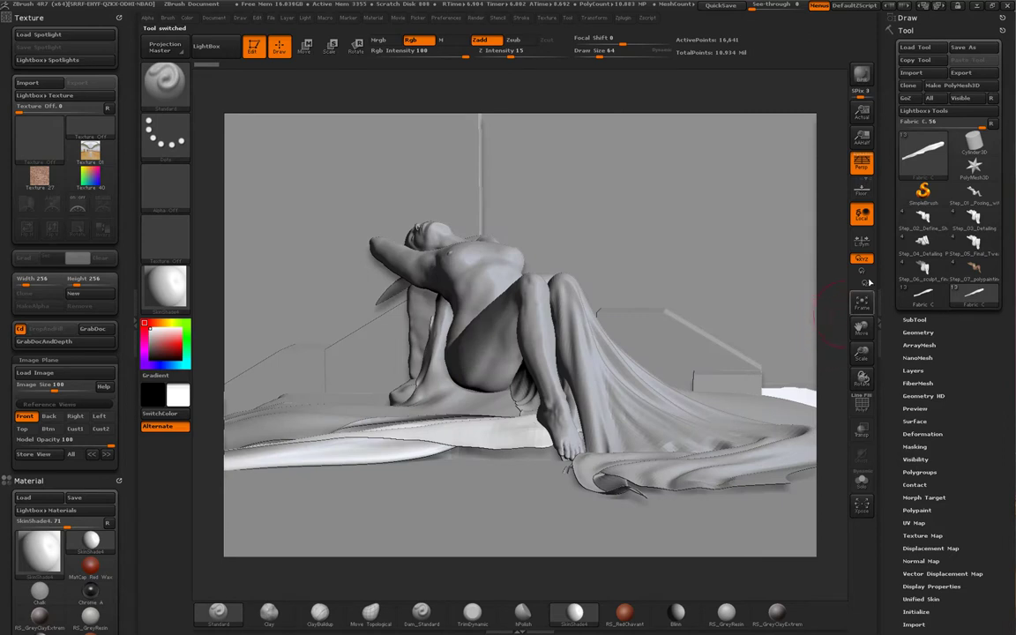
click(936, 302)
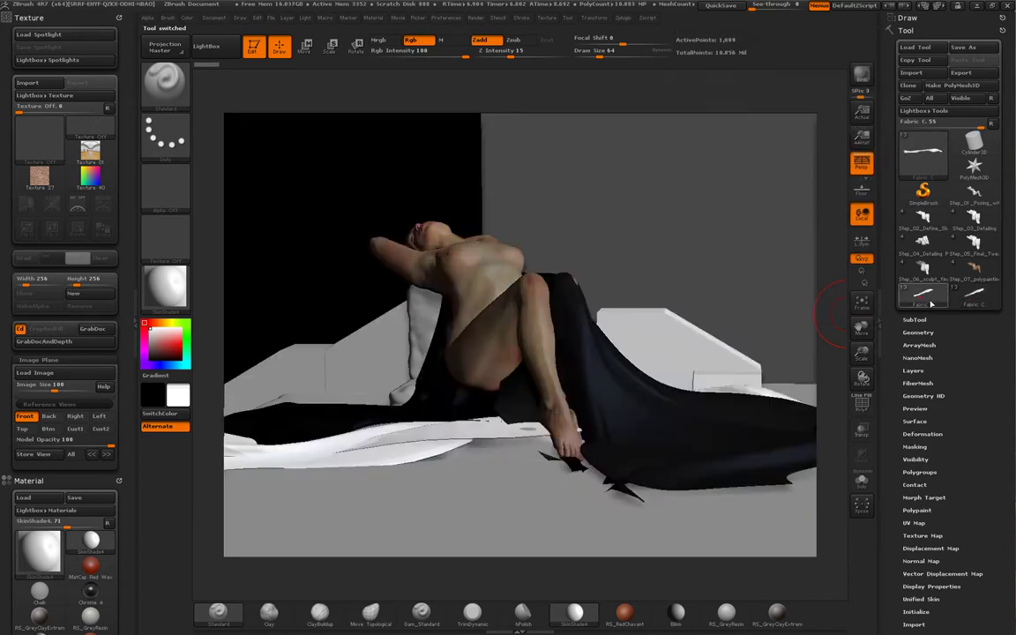
click(973, 300)
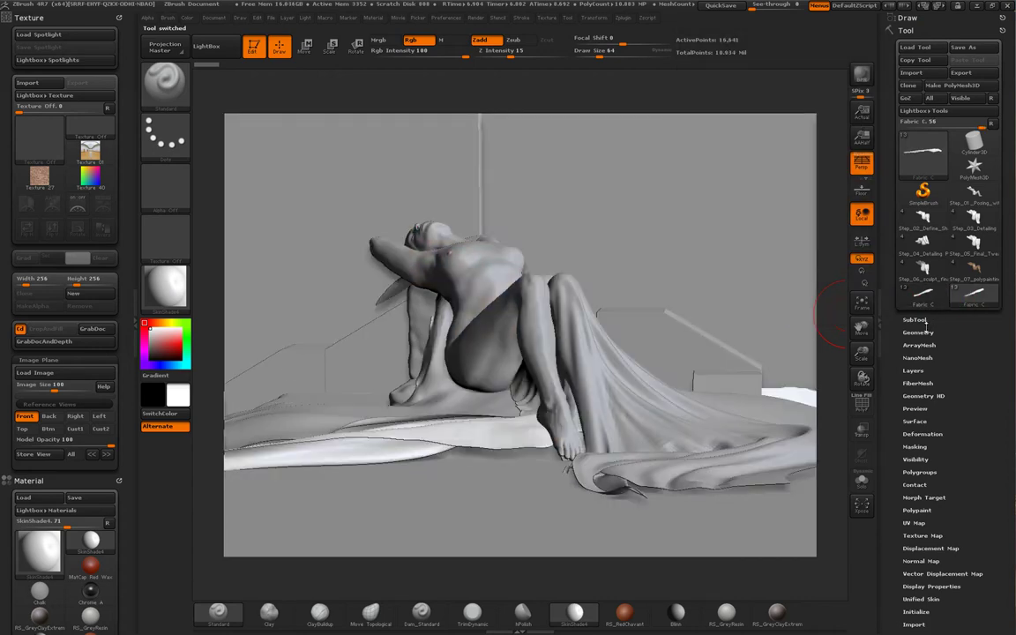
- Expand the SubTool list, look through the scene's parts, and turn on polypaint display for Fabric B
click(916, 320)
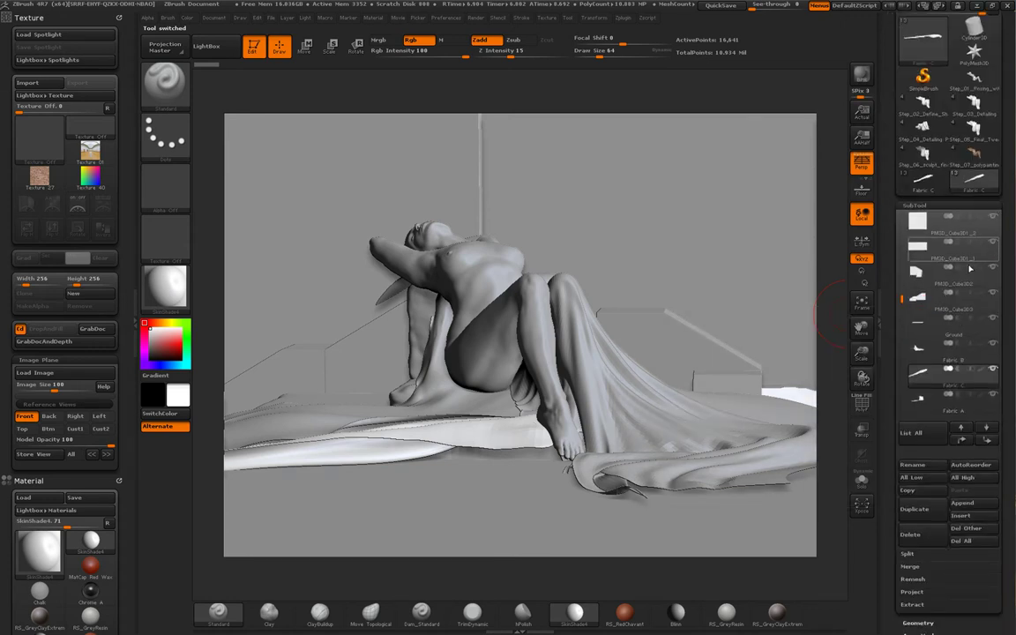
drag(901, 299, 899, 213)
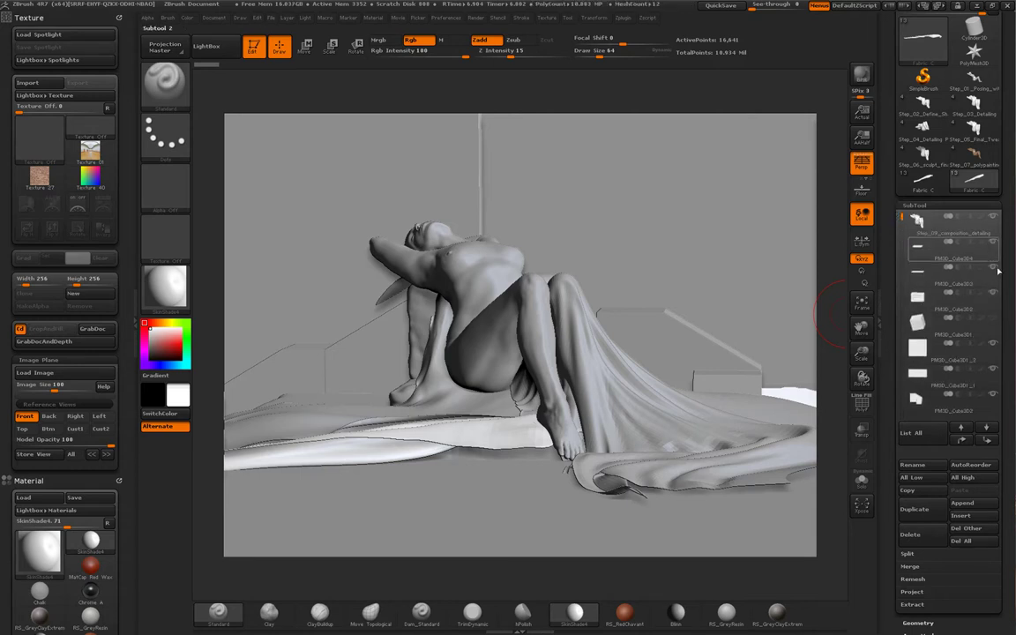
click(994, 320)
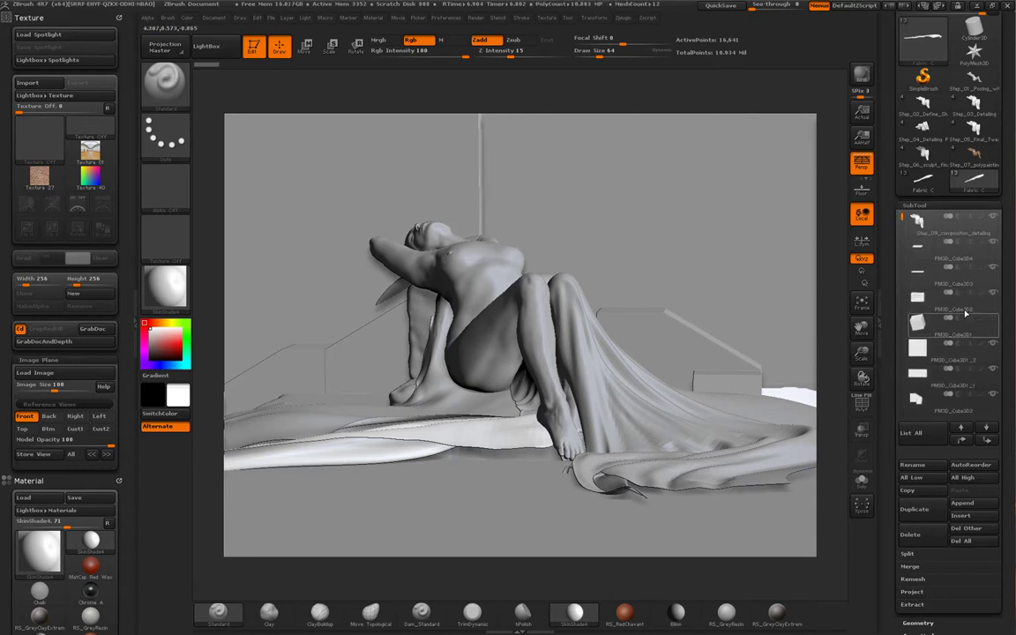
drag(901, 220, 901, 299)
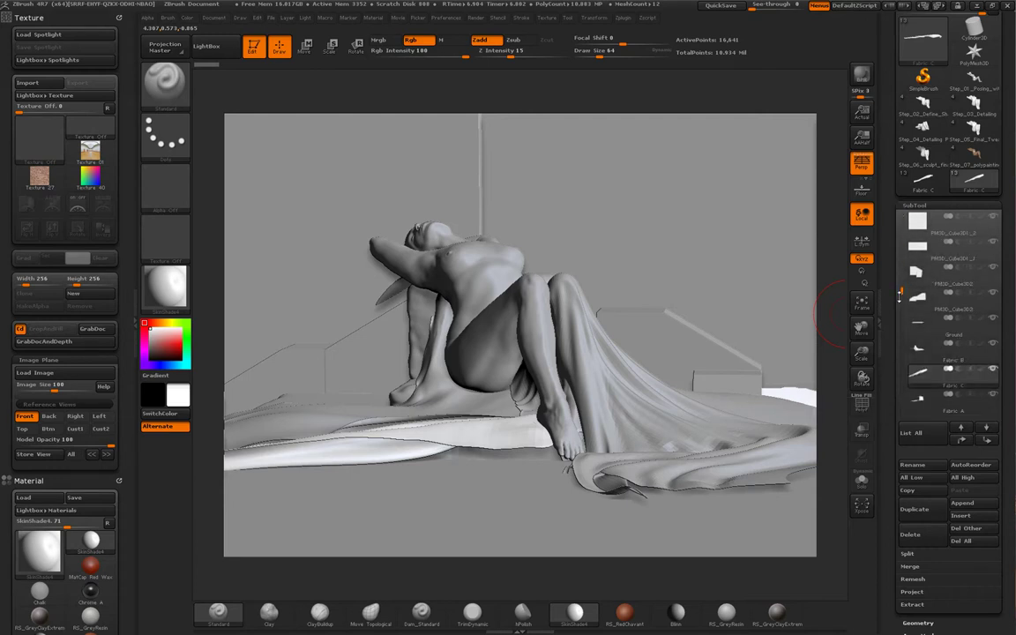
click(985, 349)
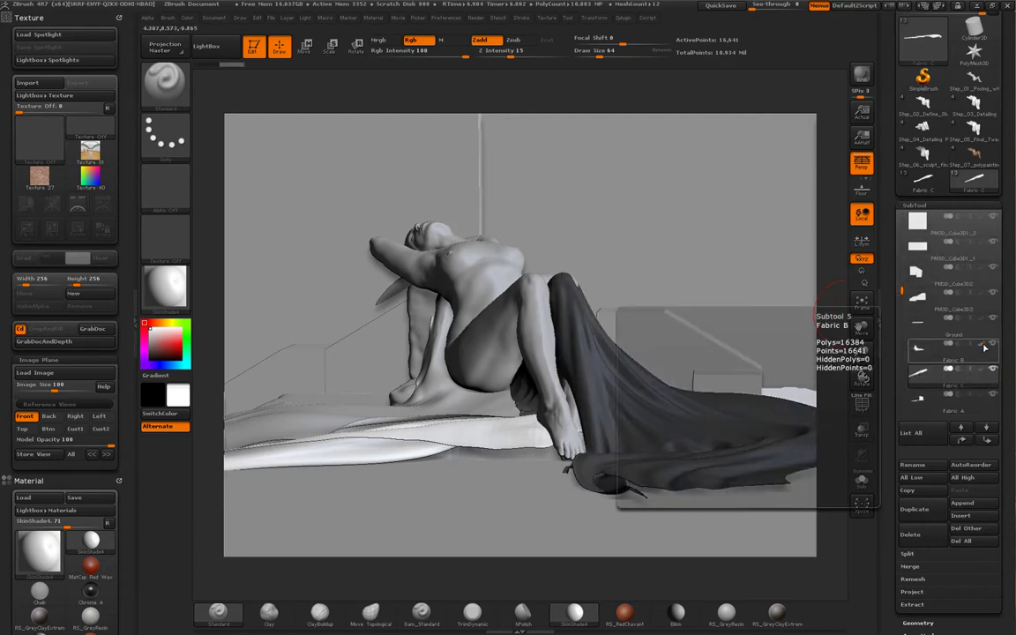
- Turn off polypaint display for Fabric B, then compare the scene with the previously loaded composition tool
click(984, 347)
click(984, 346)
click(984, 347)
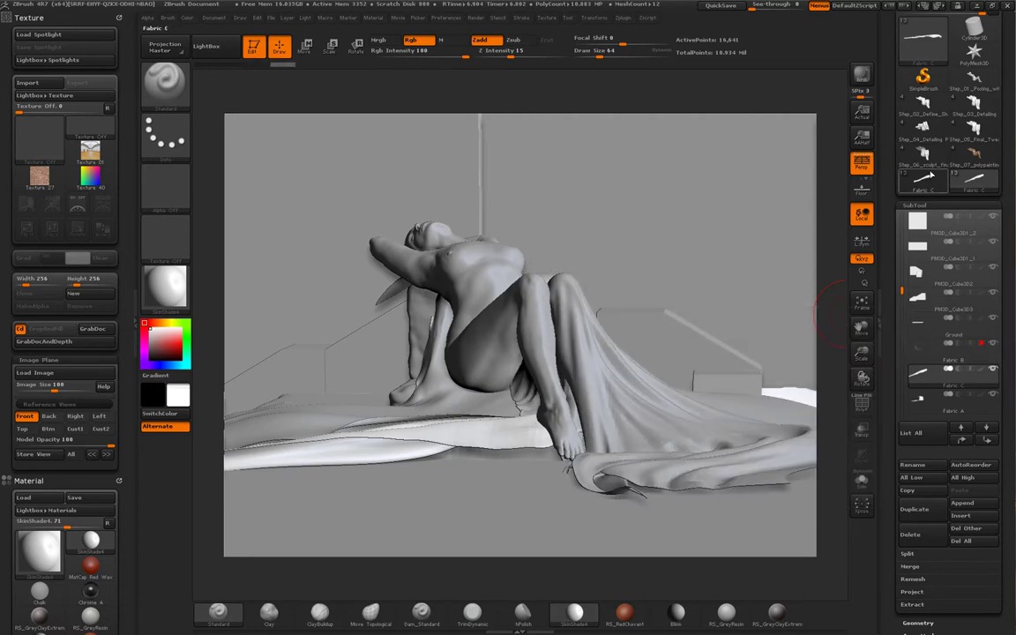
click(932, 185)
click(968, 181)
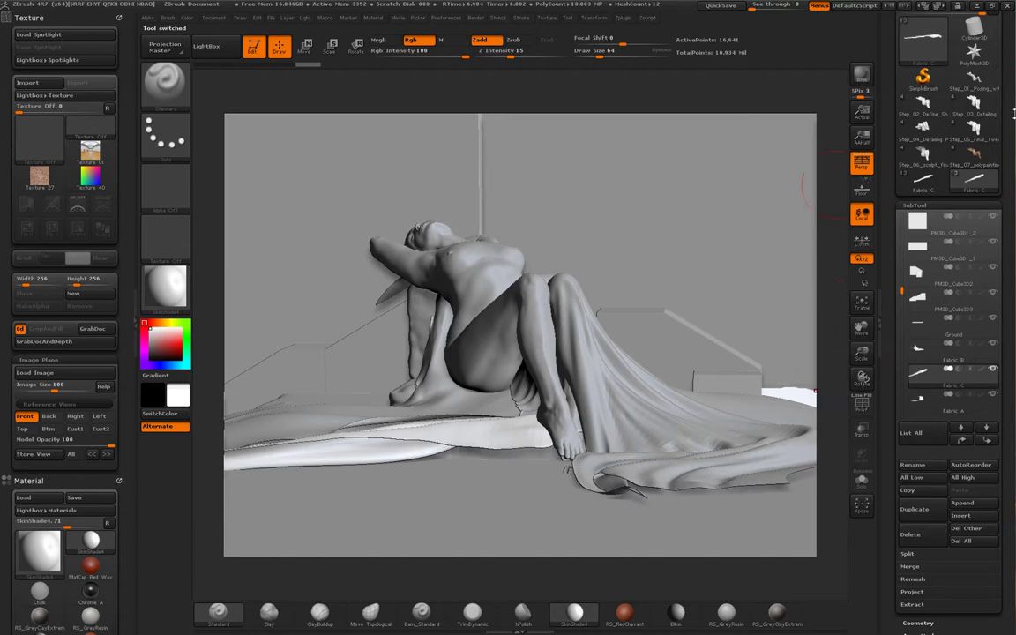
- Load Step_10_figure_tweaking.ZTL and orbit slightly around the reclining figure and drapery
scroll(1013, 113, up, 4)
click(914, 46)
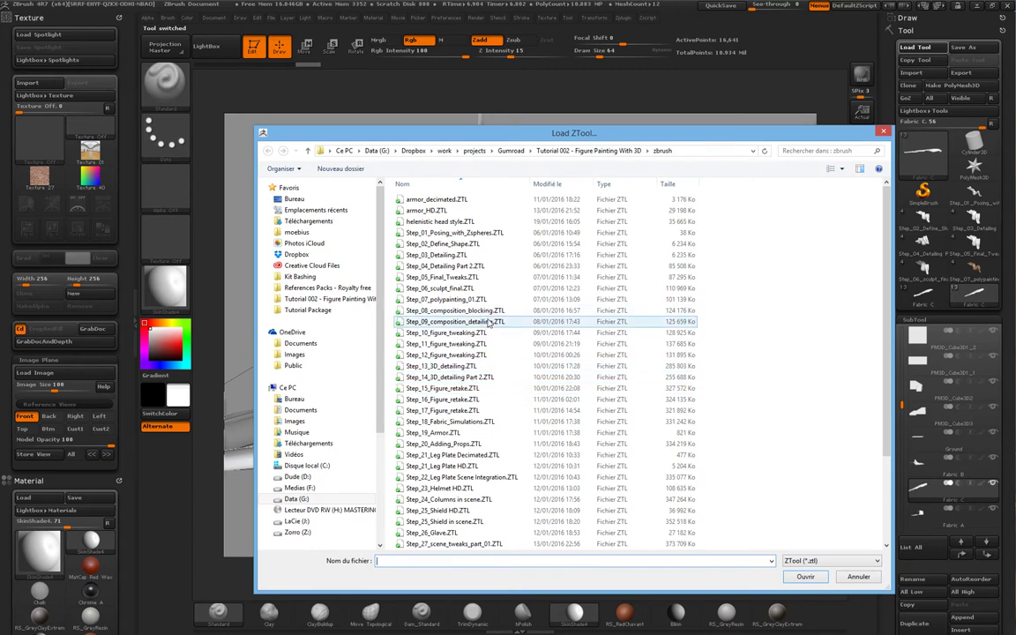
double_click(409, 338)
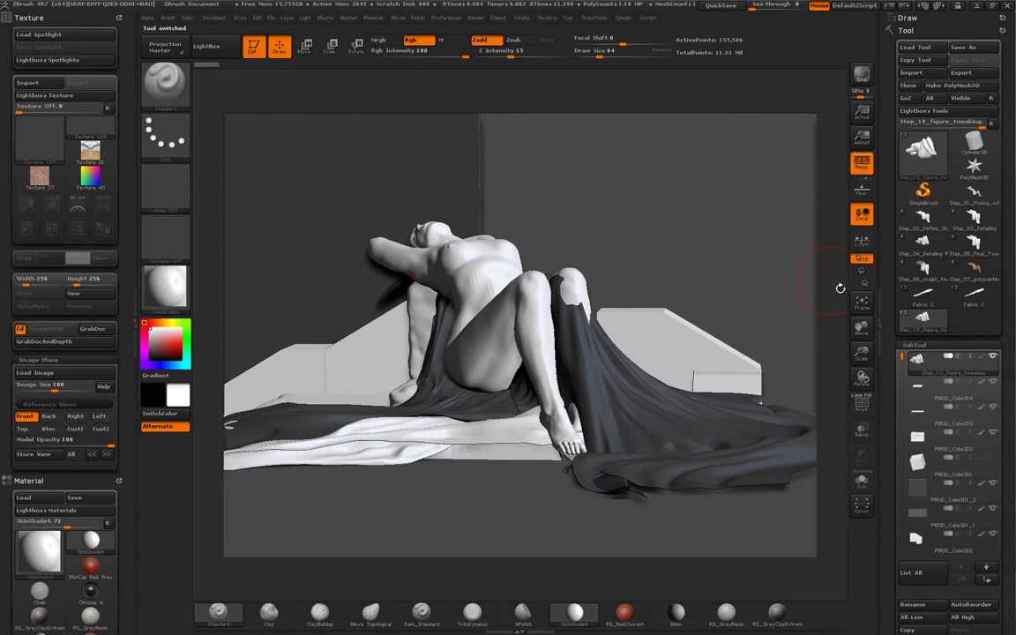
drag(838, 286, 840, 292)
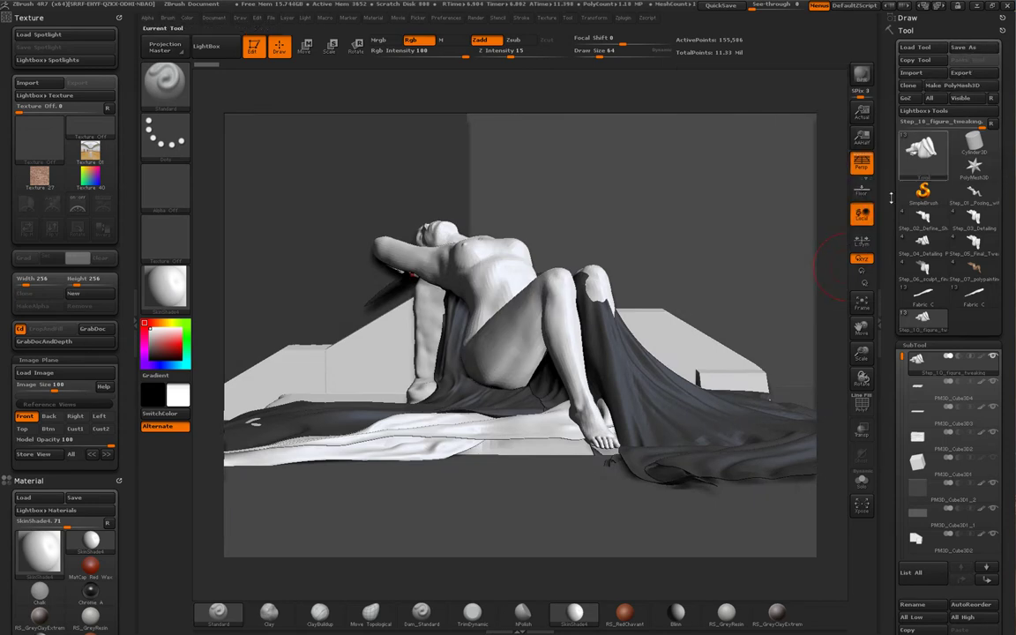
mouse_move(839, 235)
mouse_down()
mouse_move(836, 223)
mouse_move(831, 229)
mouse_up()
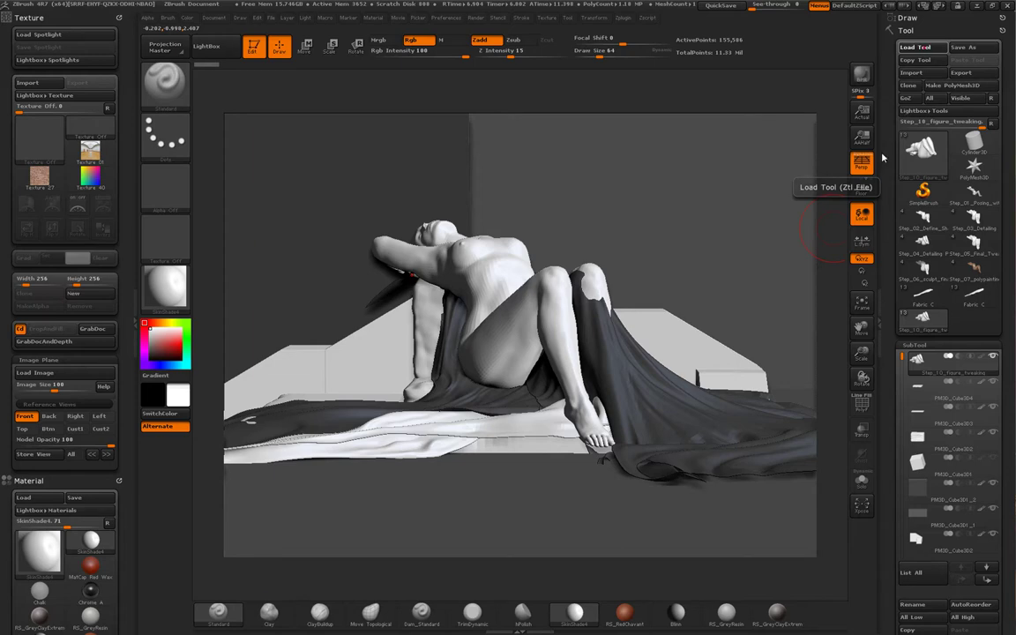
- Load Step_11_figure_tweaking.ZTL and view the scene from slightly different angles
click(914, 47)
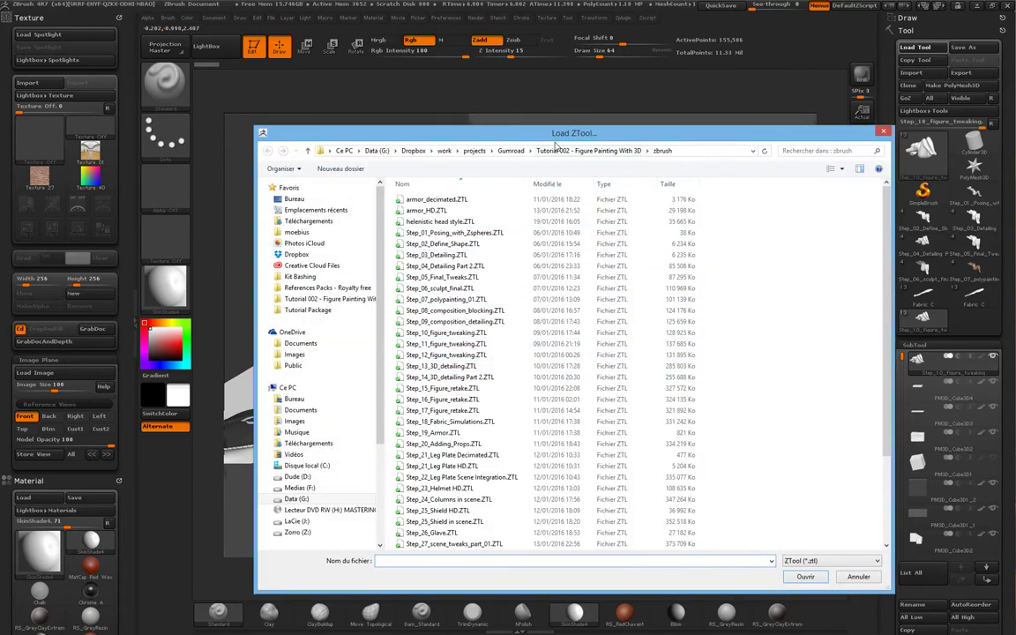
drag(555, 145, 505, 148)
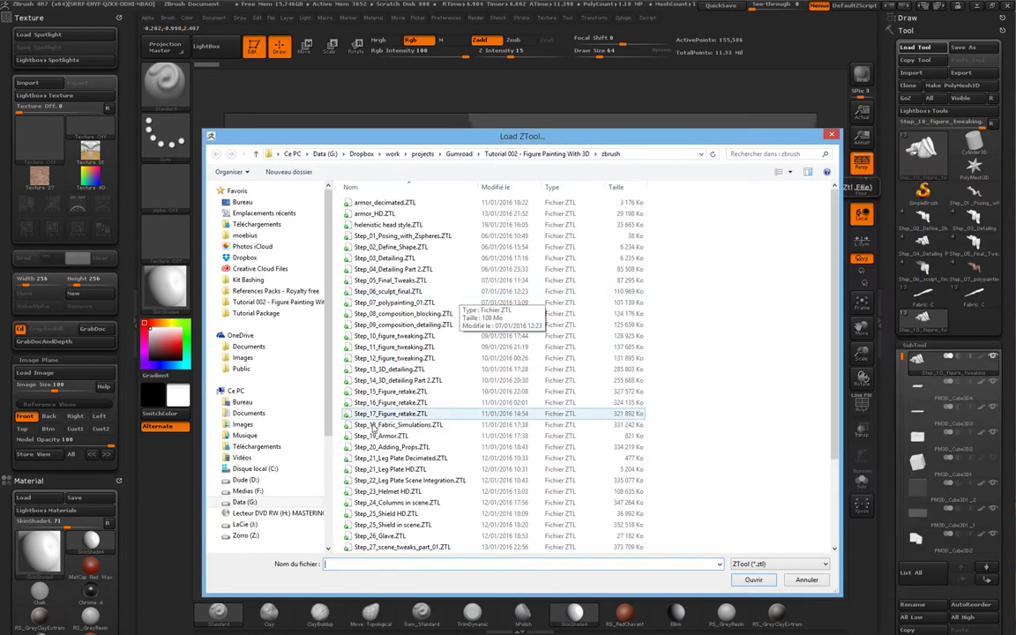
double_click(350, 348)
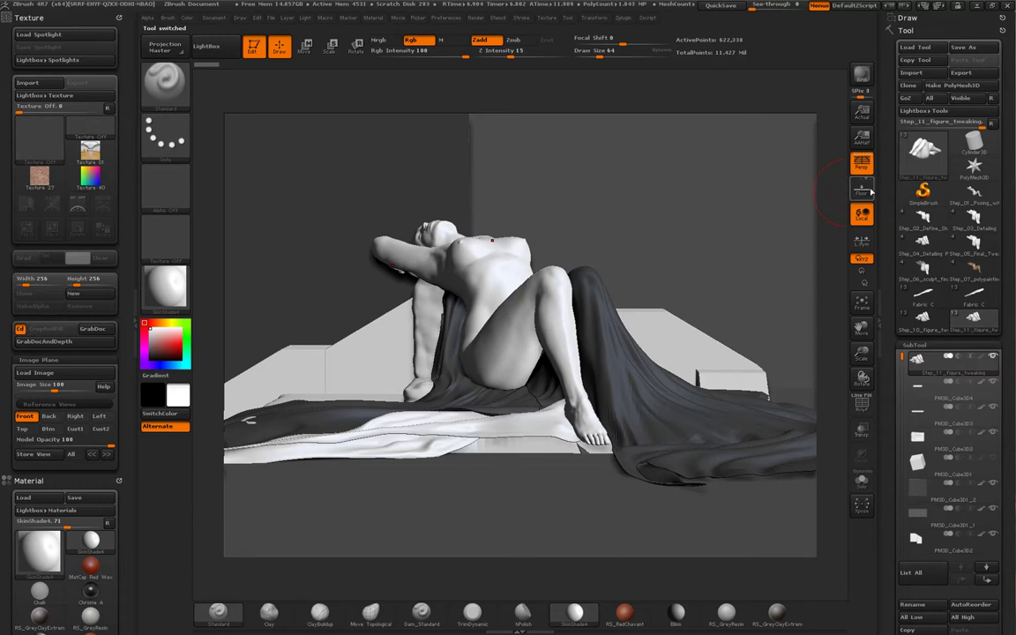
drag(840, 214, 839, 229)
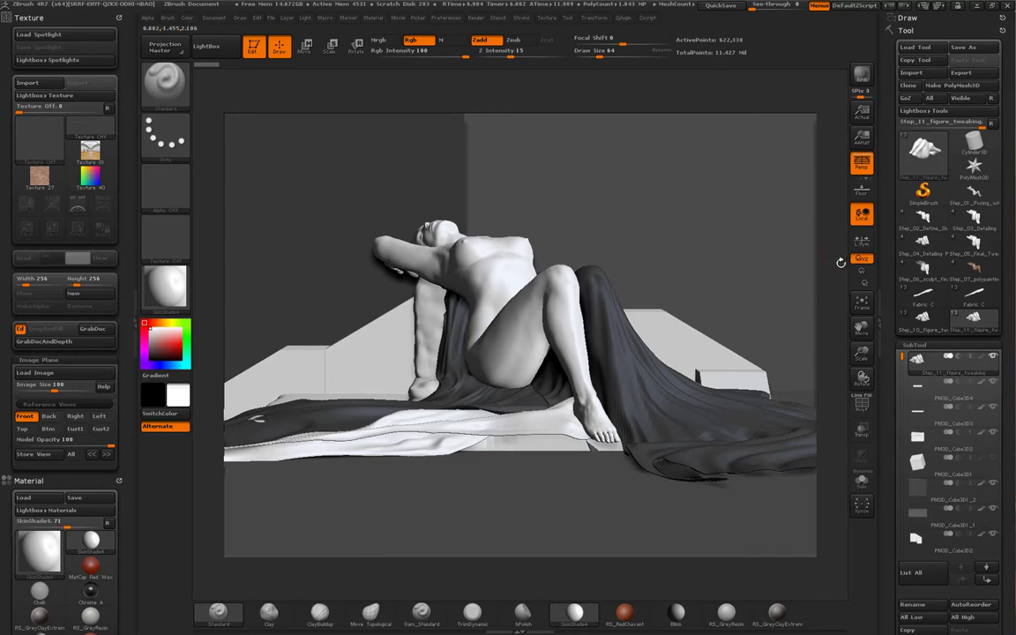
drag(840, 261, 833, 262)
- Load Step_12_figure_tweaking.ZTL, the scene with the polypainted figure
click(914, 47)
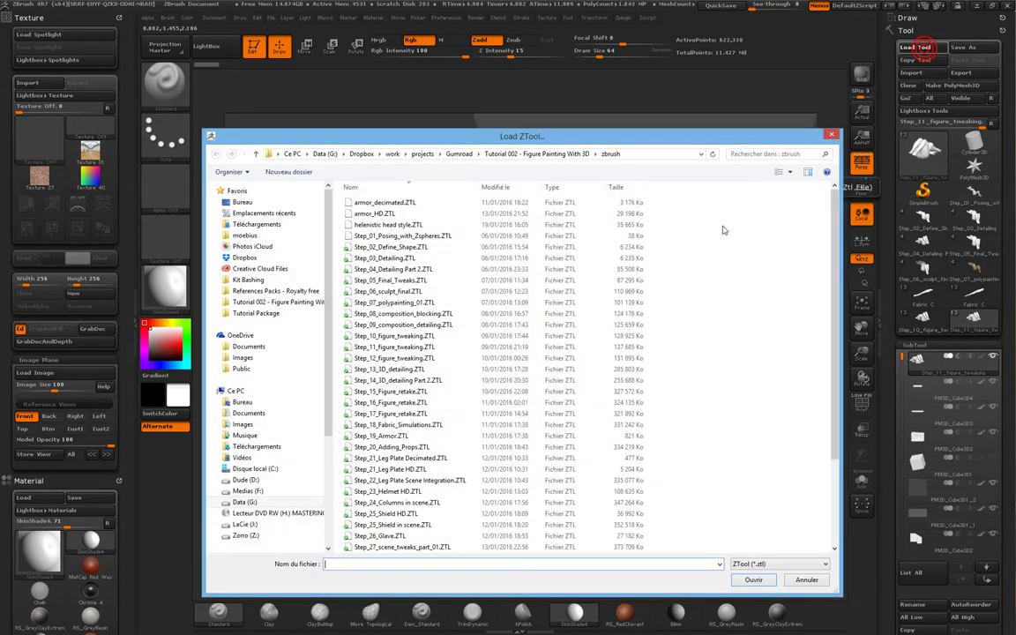
drag(620, 141, 676, 120)
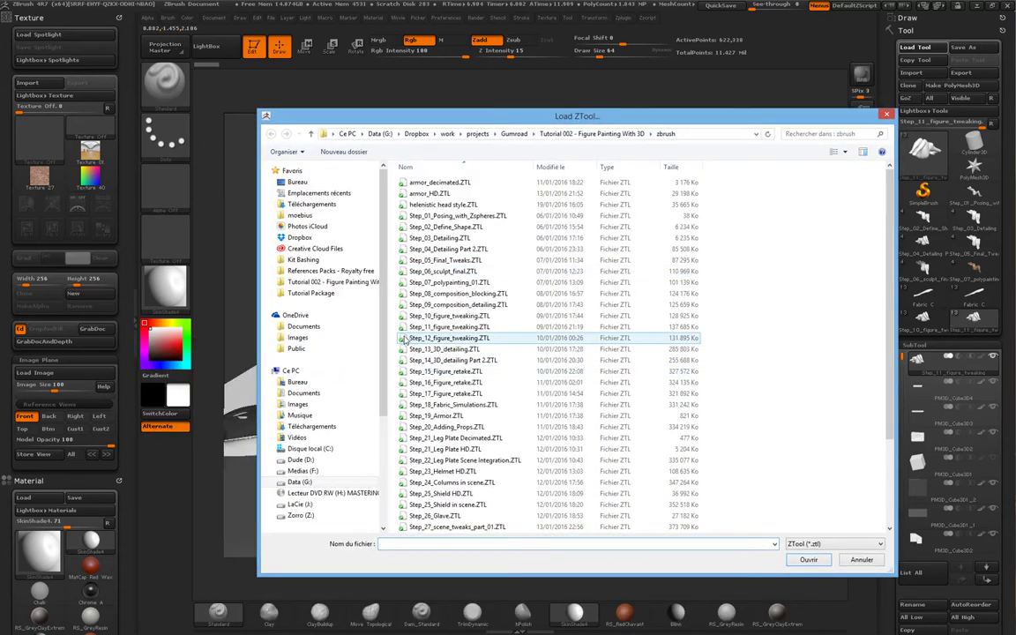
double_click(447, 327)
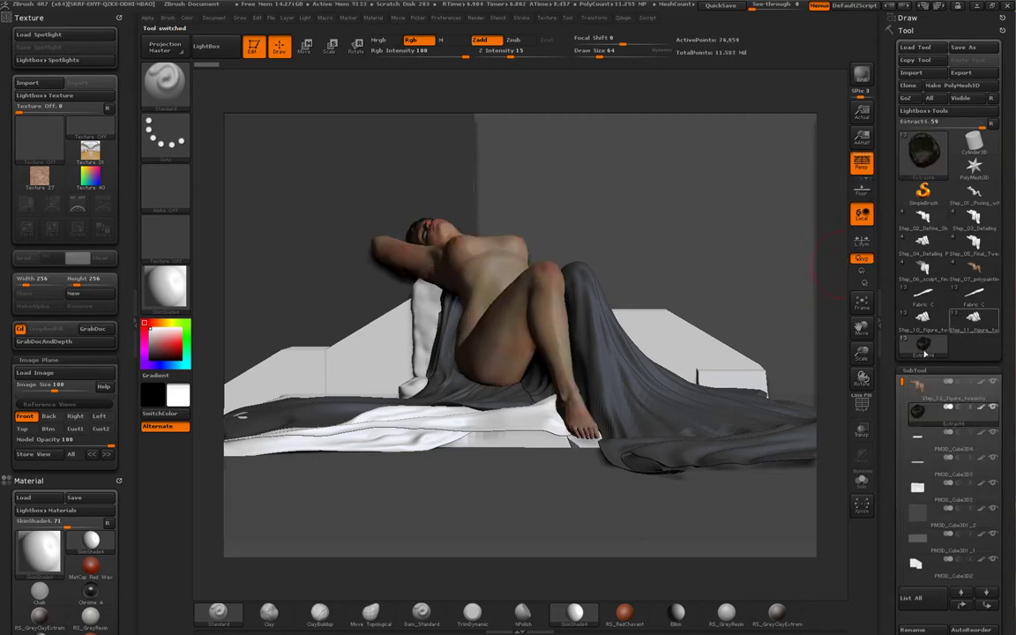
- Switch back and forth between the Step 11 and Step 12 tools to compare the two versions of the figure
click(969, 326)
click(928, 350)
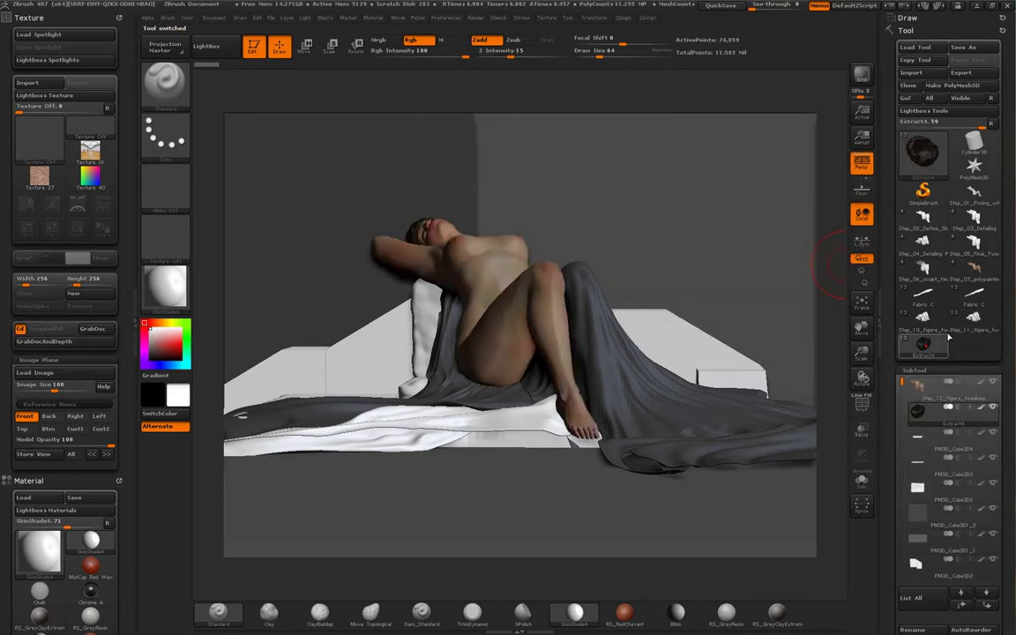
click(978, 320)
click(926, 350)
click(983, 321)
click(928, 344)
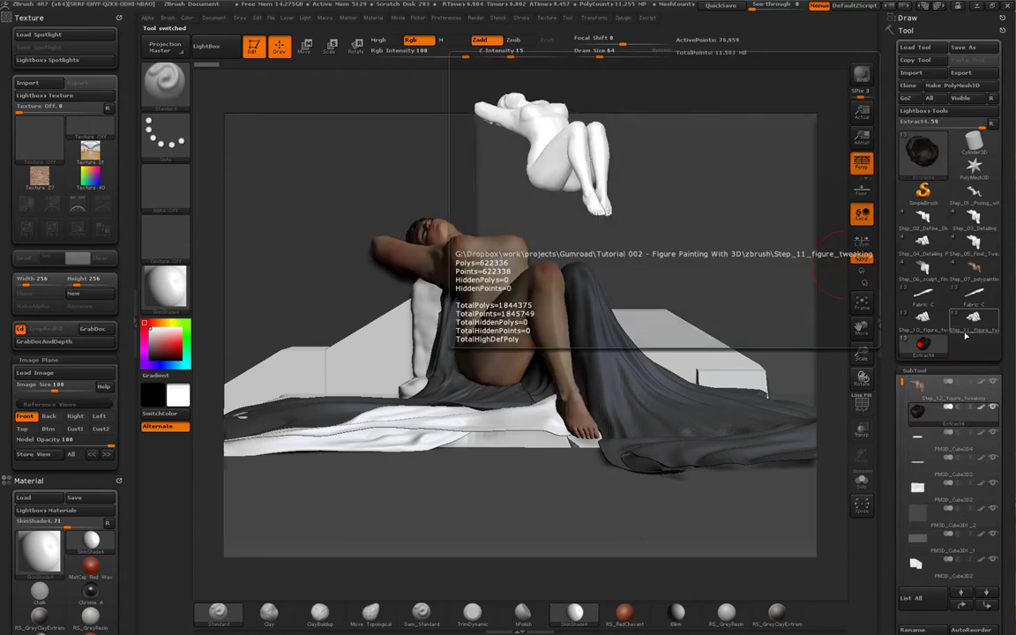
click(967, 330)
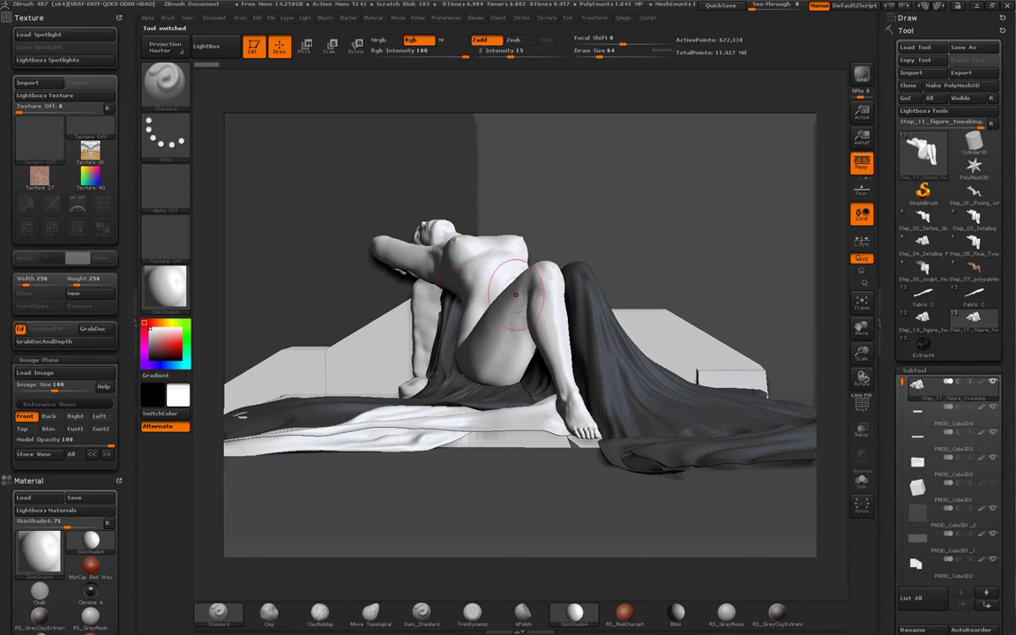
mouse_move(957, 322)
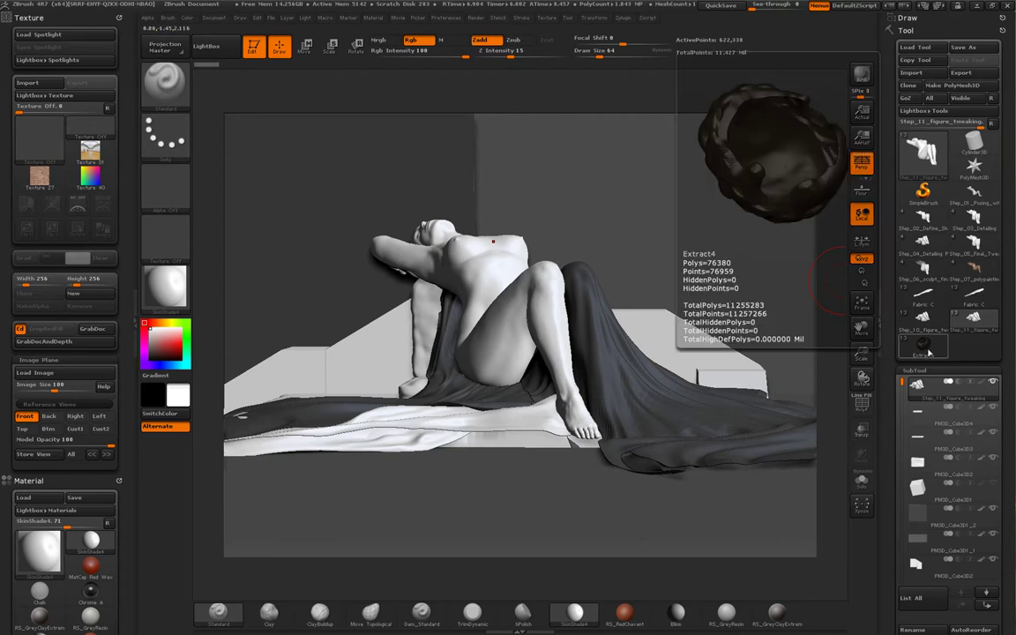
click(927, 352)
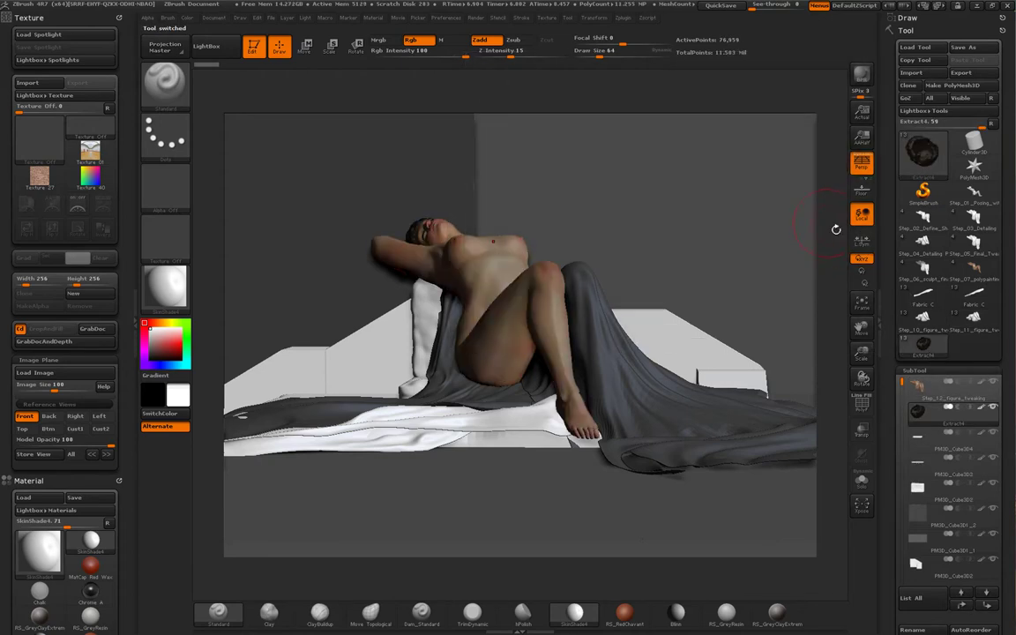
- Orbit around the polypainted Step 12 scene and recall the stored Front view
drag(841, 232, 844, 283)
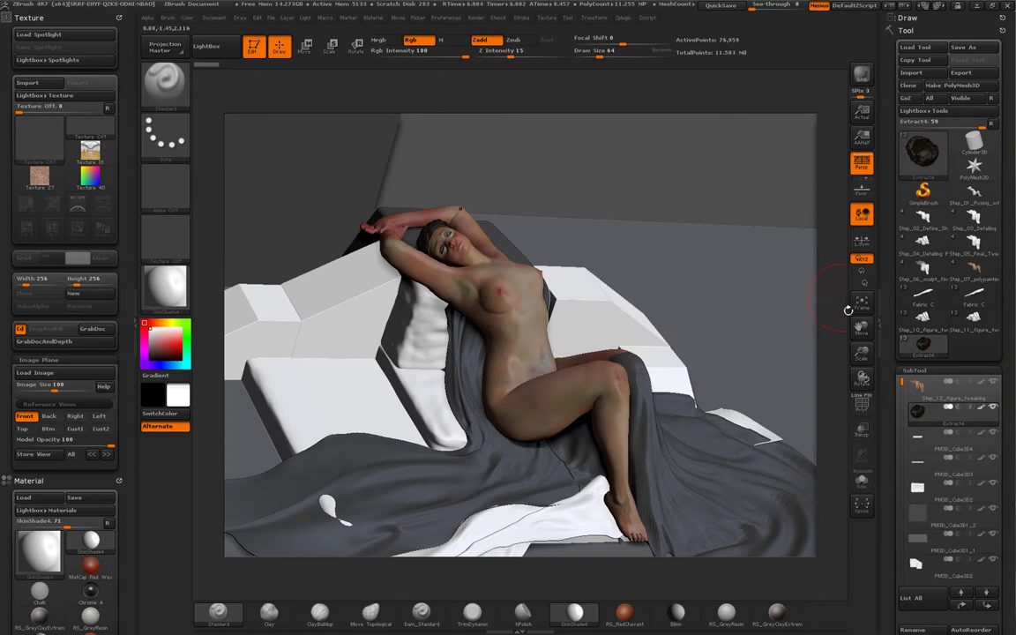
mouse_move(847, 310)
mouse_down()
mouse_move(845, 302)
mouse_move(844, 319)
mouse_move(838, 291)
mouse_move(837, 307)
mouse_up()
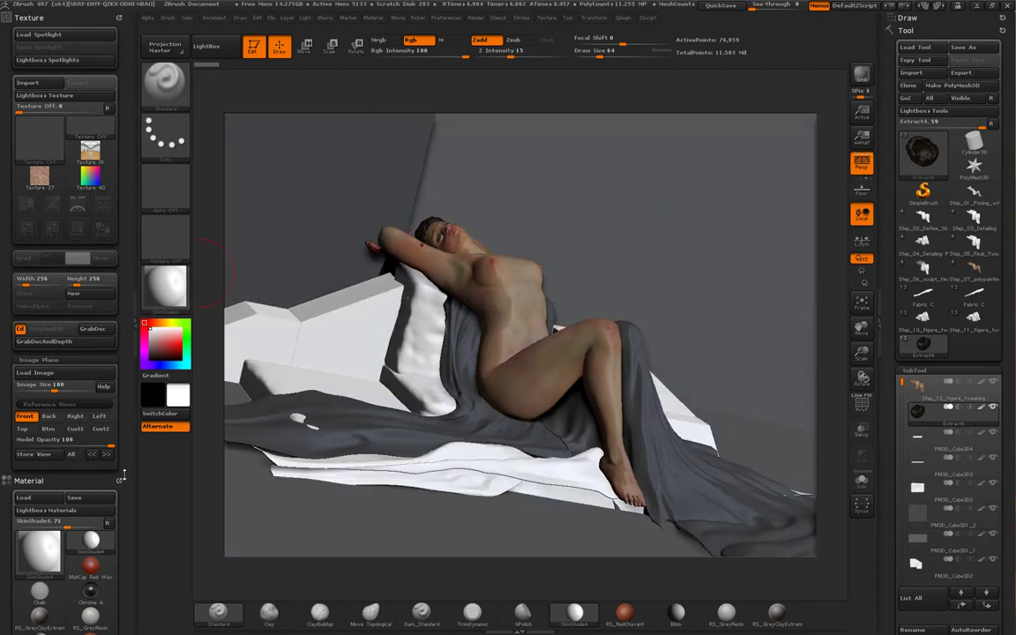
click(26, 415)
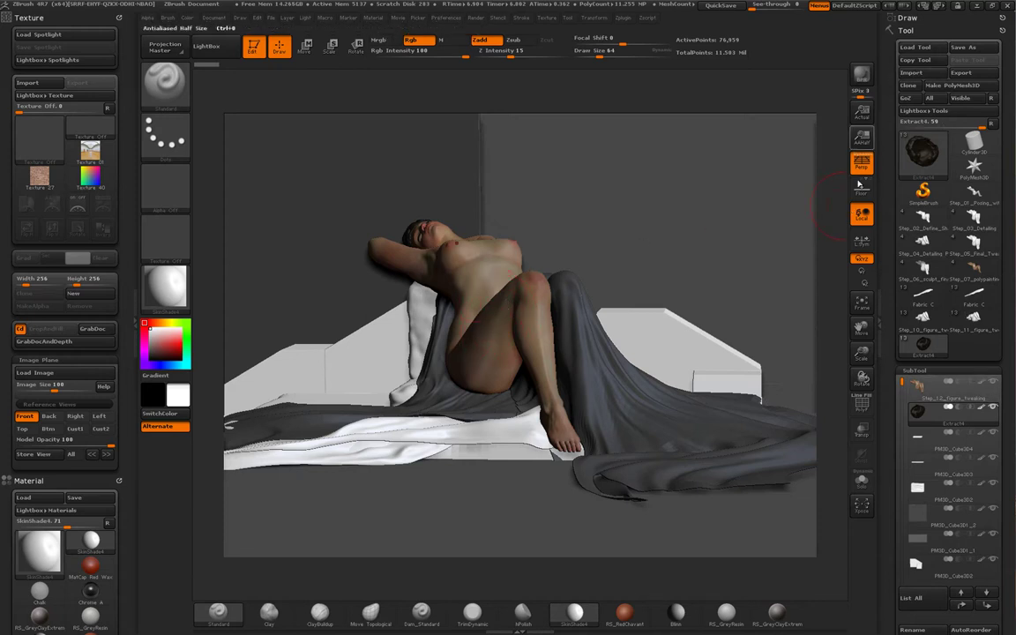
key(shift)
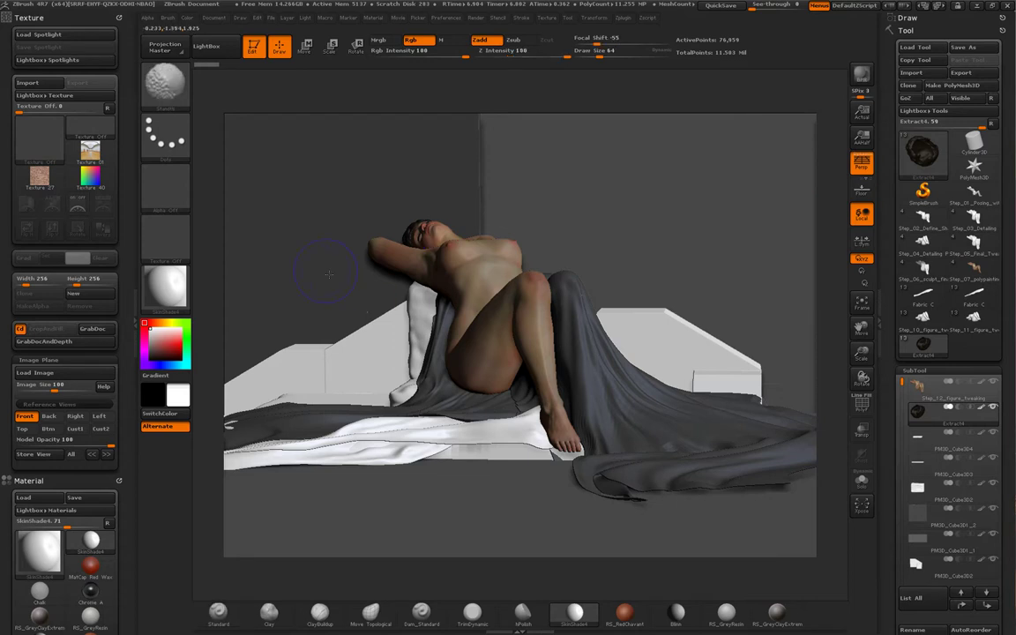
key(b)
key(s)
key(t)
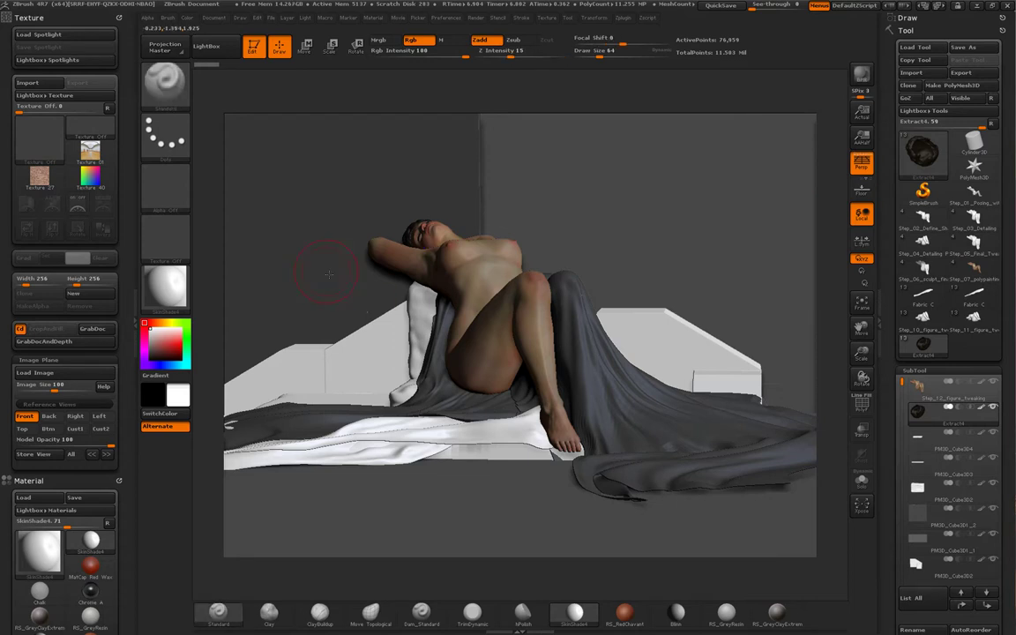
- Make the Step_12_figure_tweaking subtool active and lower its subdivision level
click(933, 392)
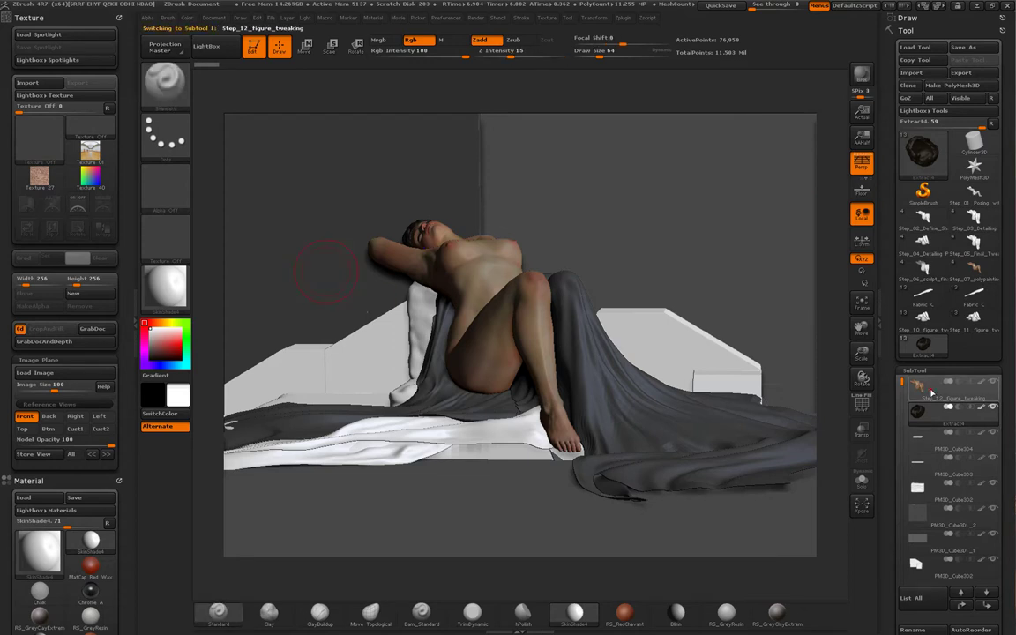
key(b)
key(c)
key(b)
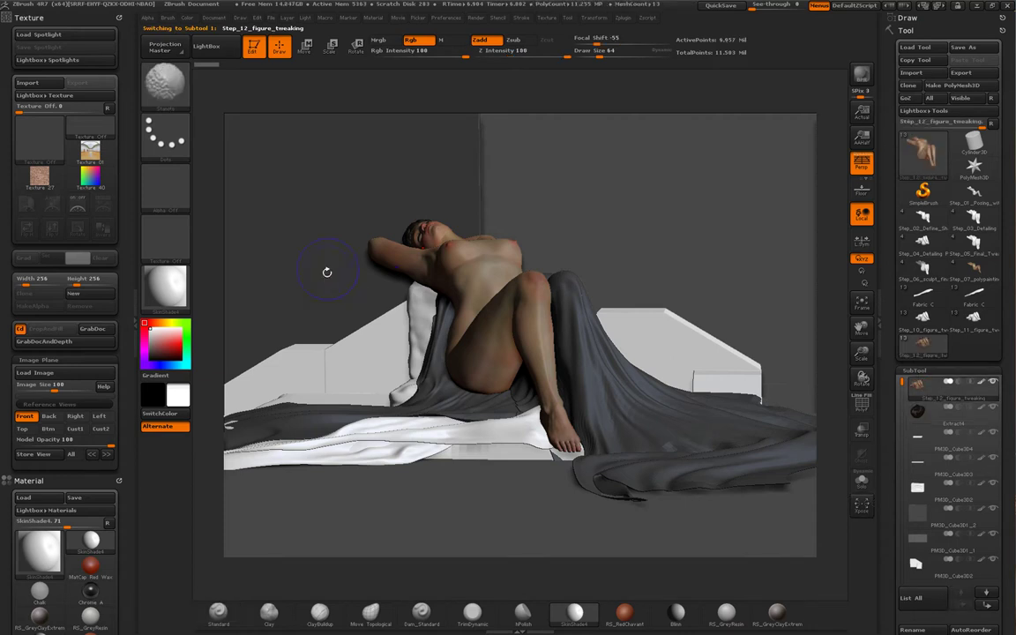
key(b)
key(s)
key(t)
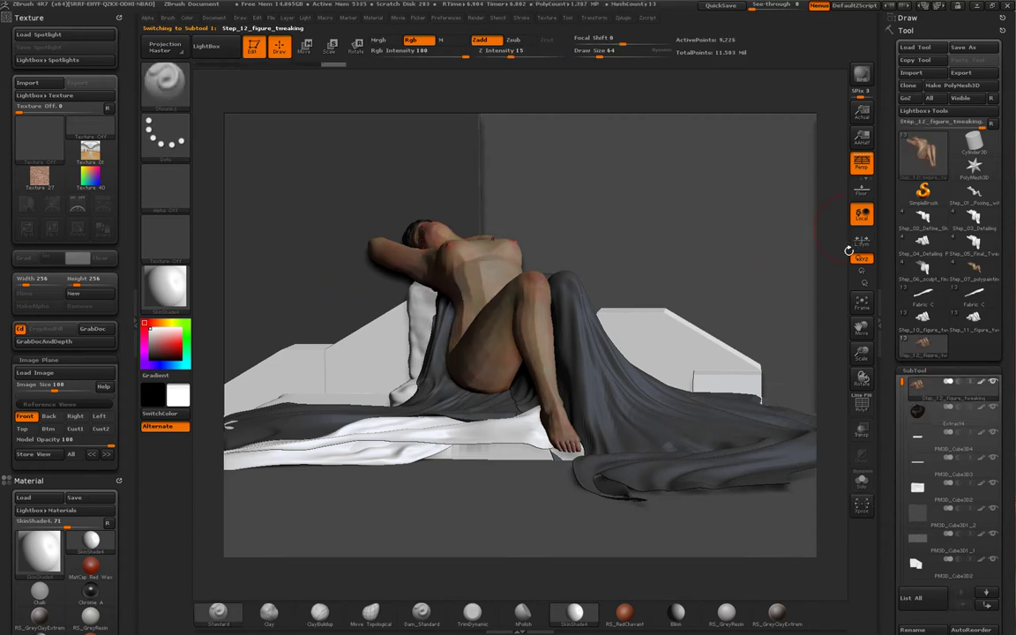
- Isolate the figure with Solo and step it down to a still coarser subdivision level
drag(843, 268, 848, 279)
click(861, 482)
mouse_move(721, 297)
mouse_down()
mouse_move(768, 302)
mouse_move(765, 279)
mouse_up()
key(shift+d)
key(d)
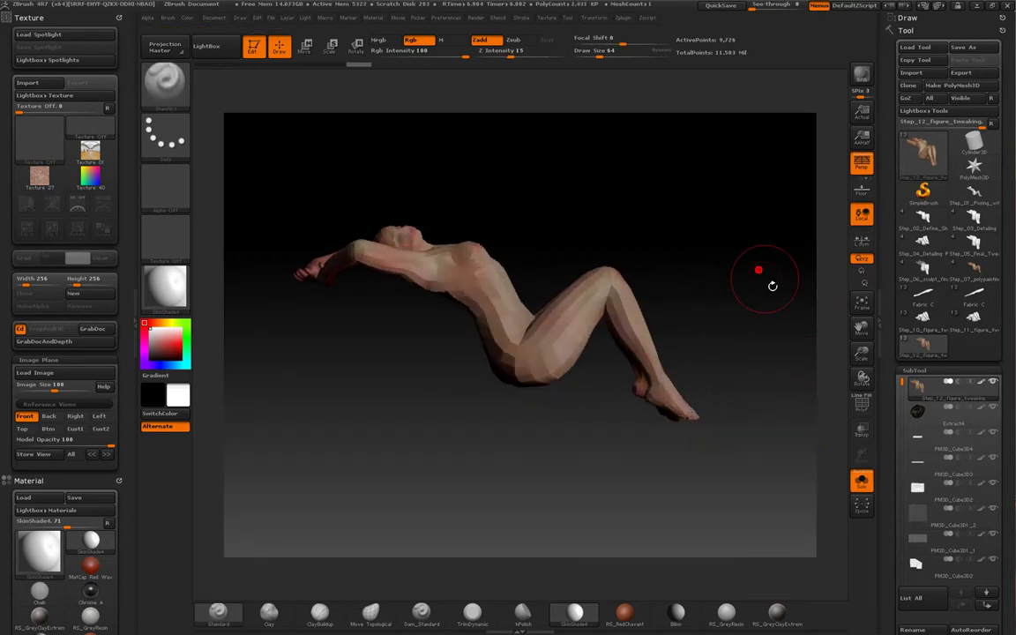
key(shift+d)
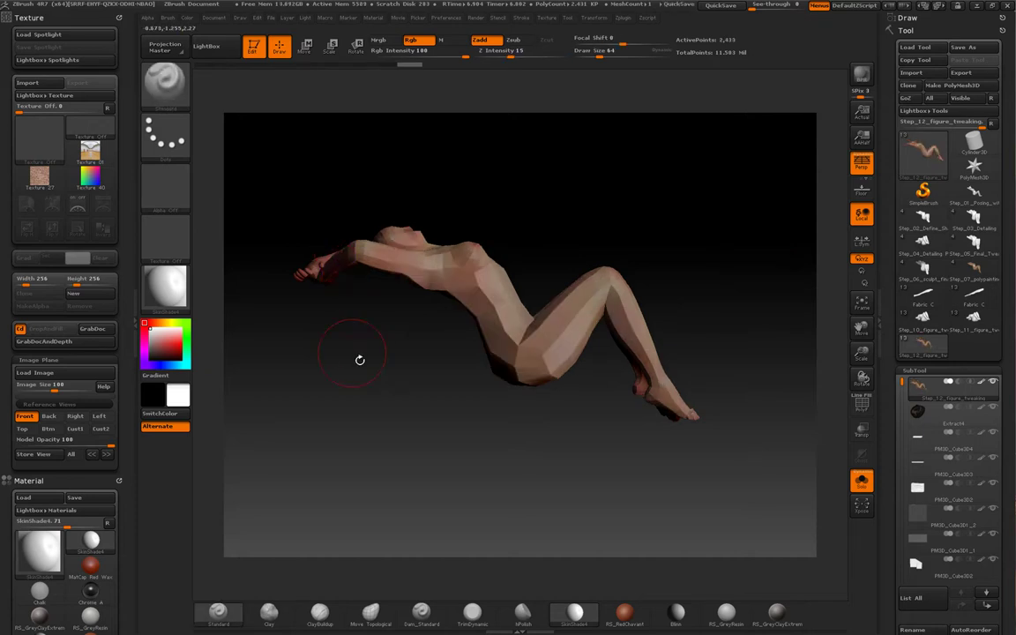
- Choose the Inflat brush, set its draw size to 154, and examine the low-resolution figure from several angles
key(b)
key(i)
key(n)
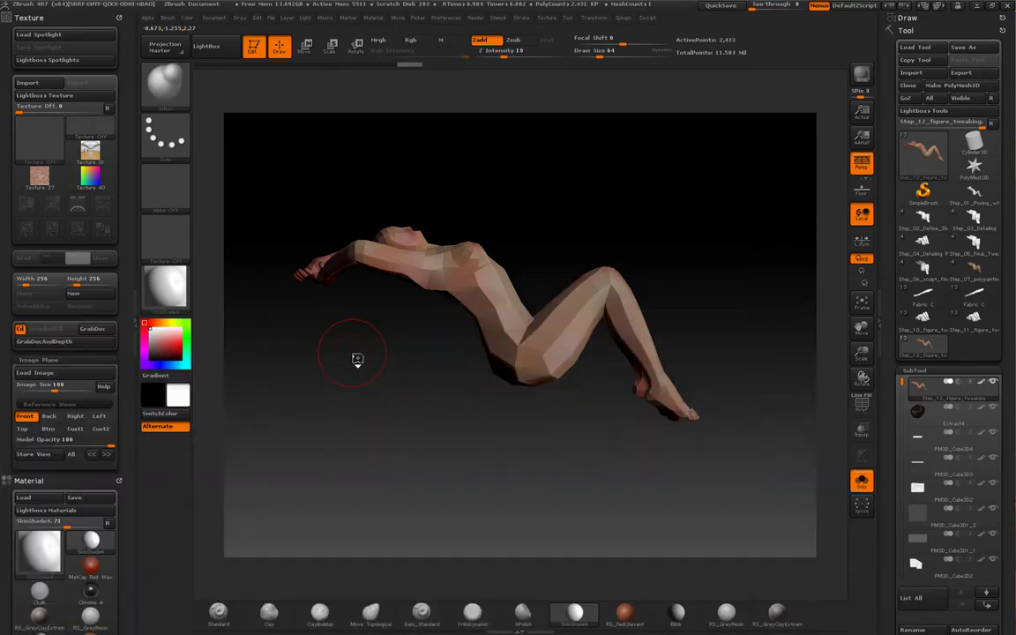
key(space)
mouse_move(597, 335)
mouse_down()
mouse_move(615, 335)
mouse_move(573, 319)
mouse_move(613, 294)
mouse_up()
drag(741, 252, 657, 229)
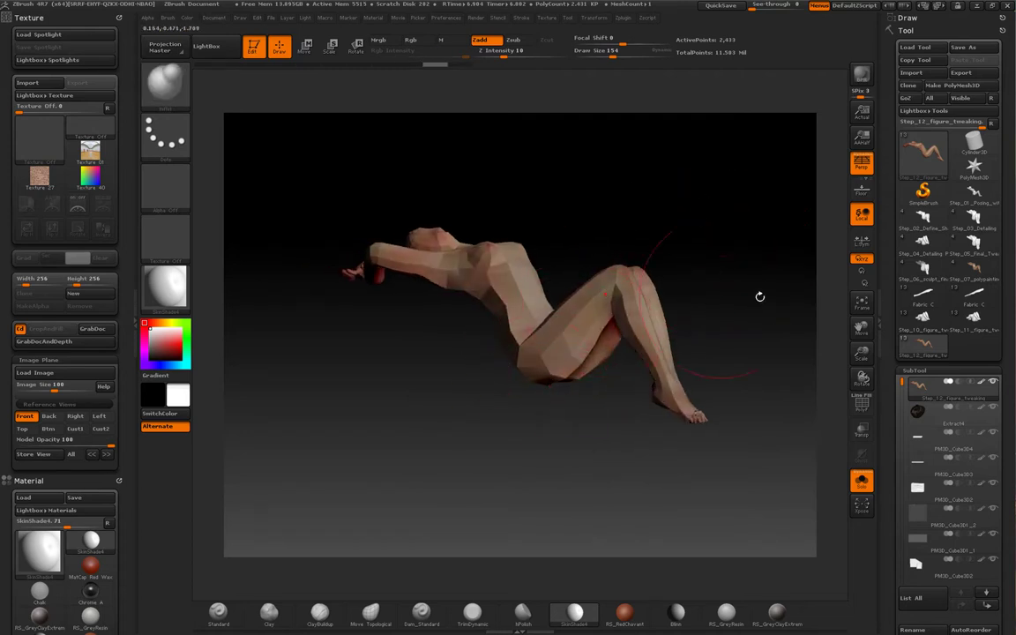
drag(737, 295, 600, 272)
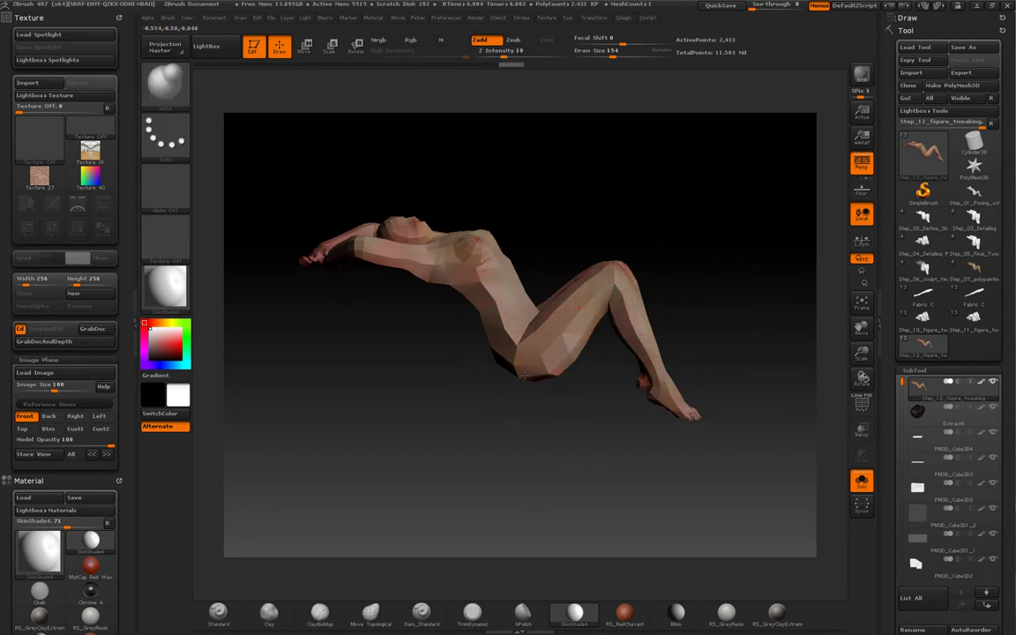
drag(759, 265, 680, 256)
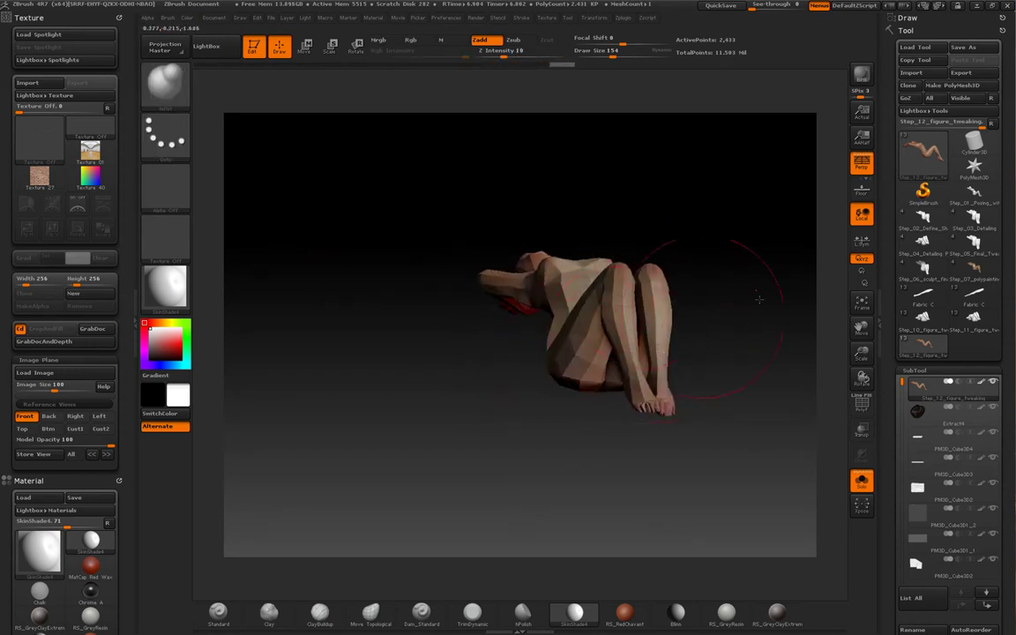
drag(756, 310, 529, 344)
drag(695, 231, 563, 251)
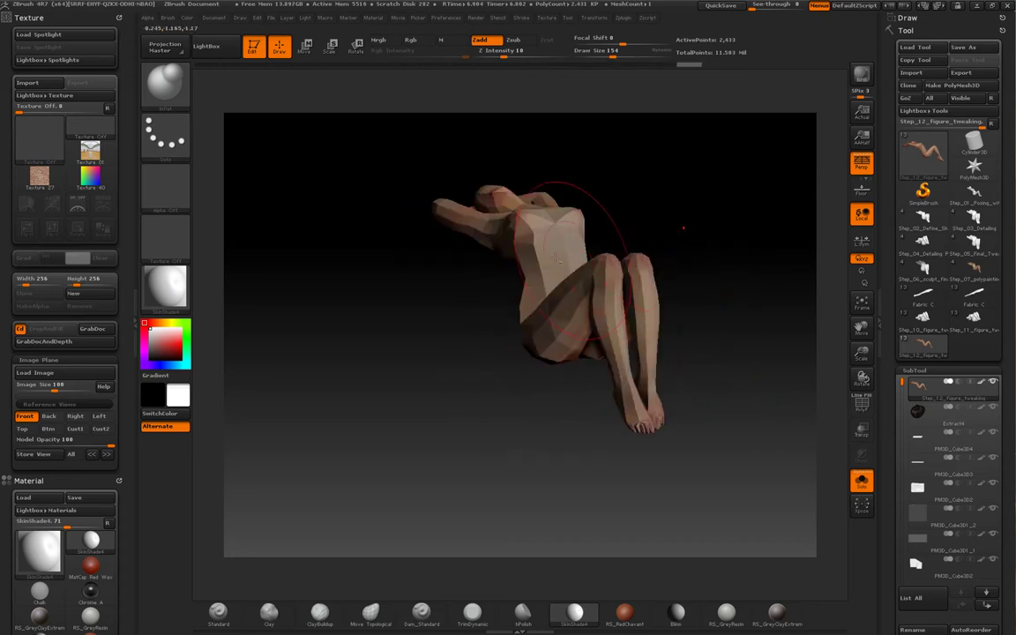
- Return the figure to a high subdivision level and recall the stored Front view
key(ctrl+d)
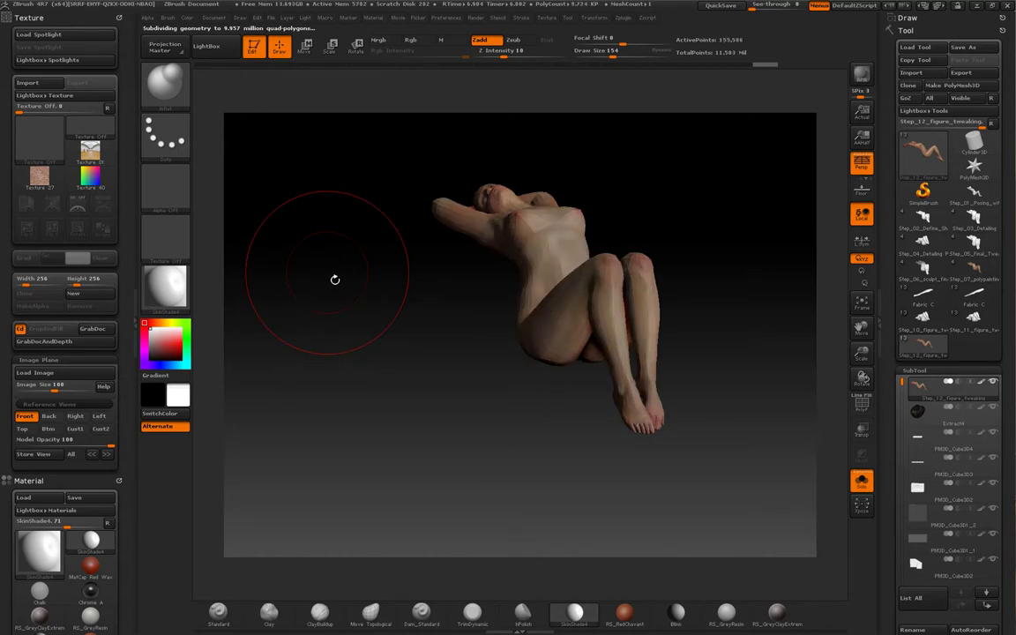
click(25, 415)
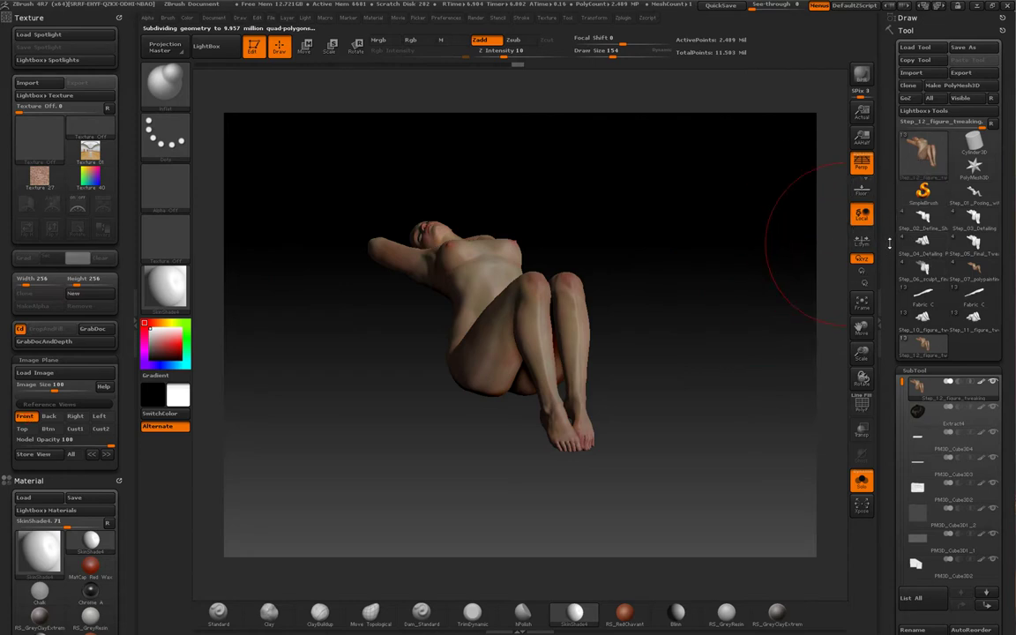
- Load Step_13_3D_detailing.ZTL and turn off Solo so the whole scene is displayed
drag(892, 244, 890, 229)
click(908, 33)
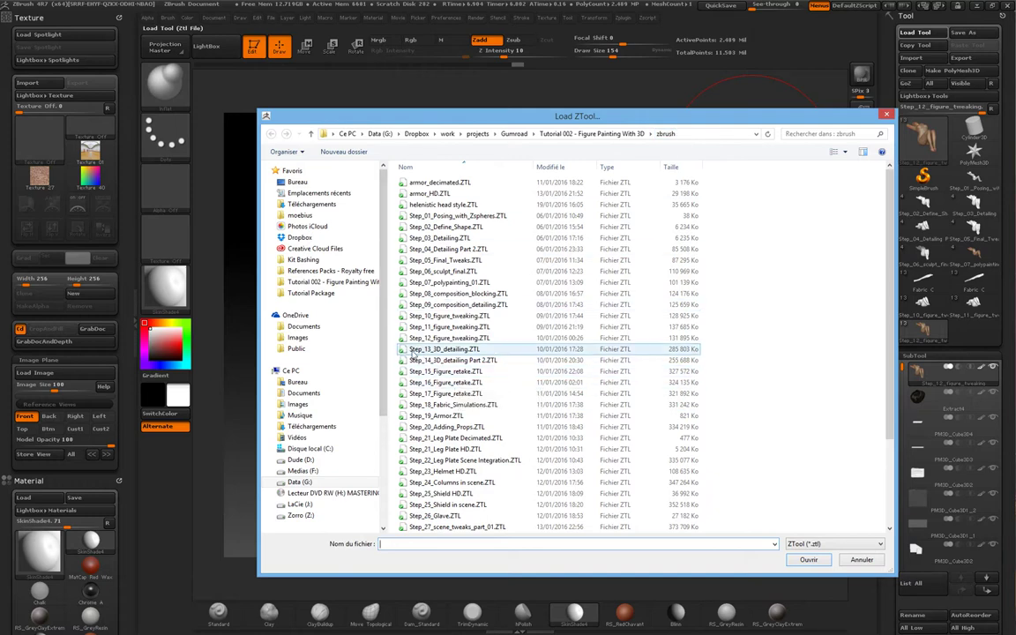
double_click(403, 351)
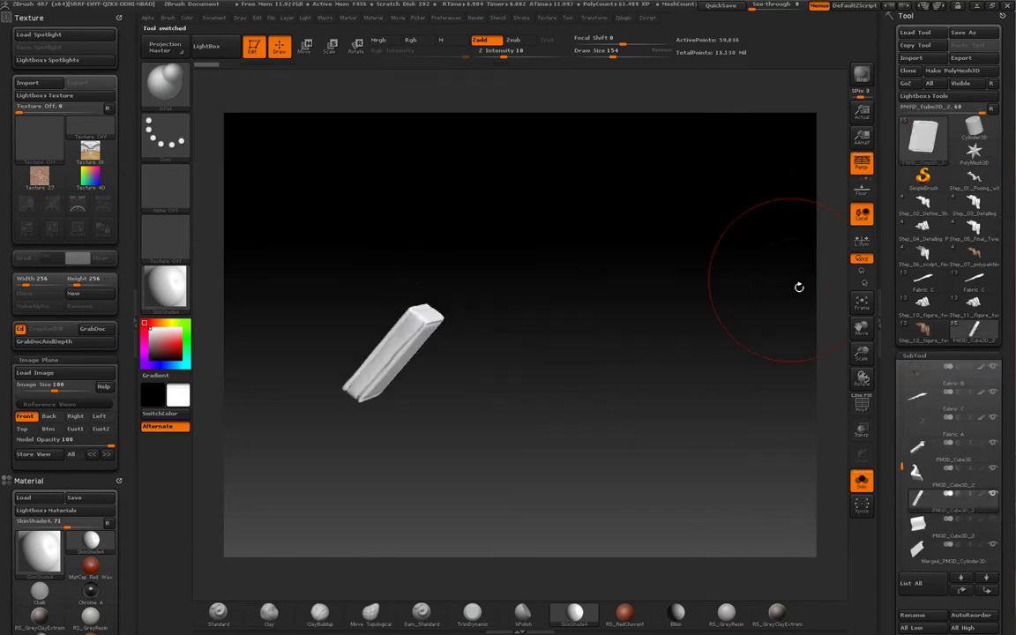
click(862, 480)
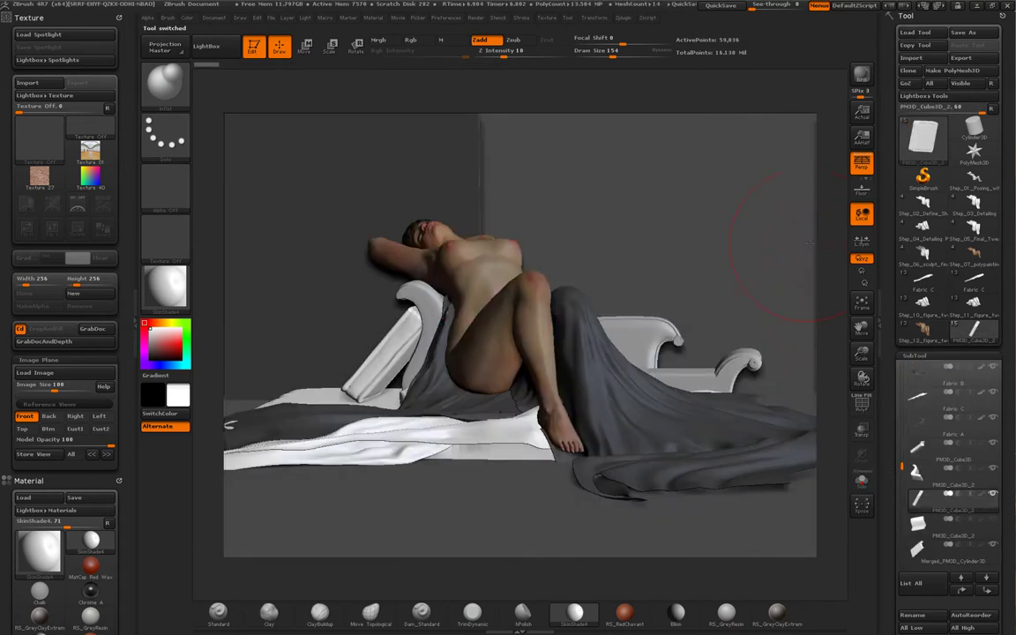
- Recall the stored Front view and switch between the Step_12 and Step_13 tools to compare the two versions
mouse_move(831, 276)
mouse_down()
mouse_move(844, 281)
mouse_move(829, 310)
mouse_move(812, 319)
mouse_move(840, 282)
mouse_move(826, 290)
mouse_up()
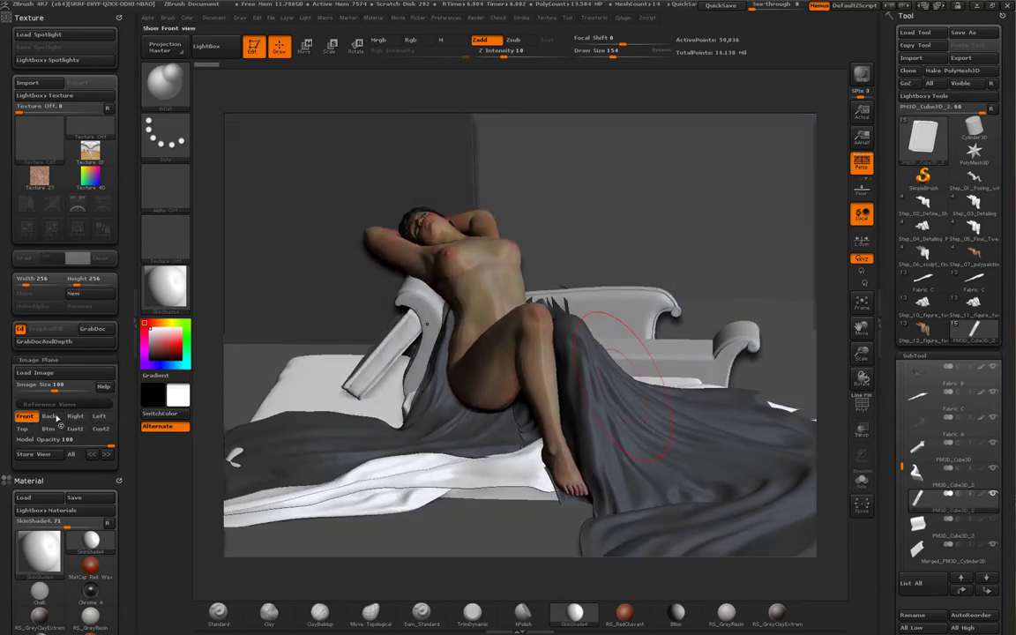
click(27, 417)
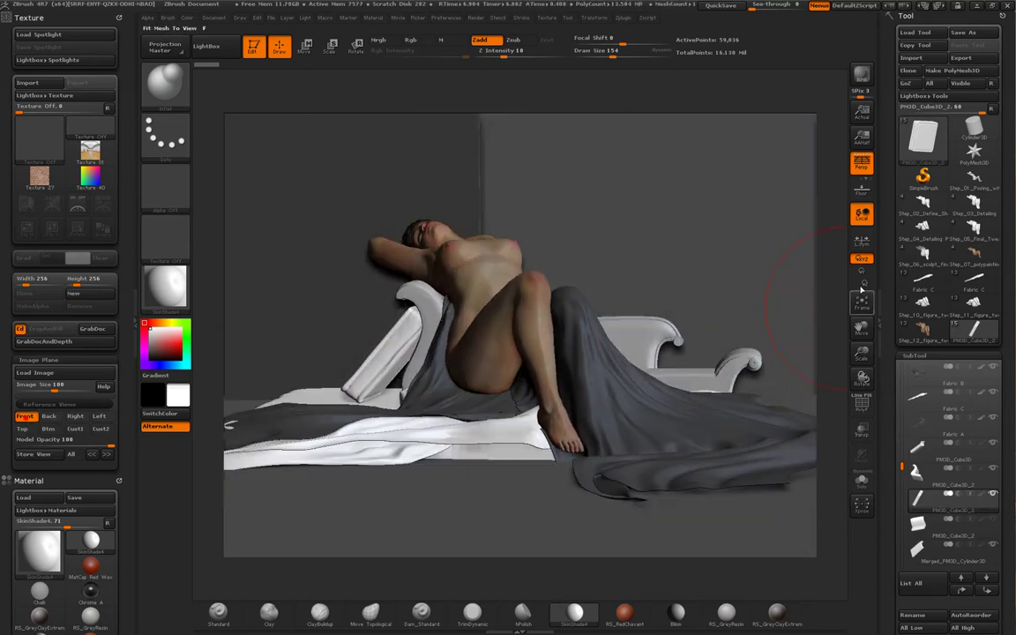
click(923, 329)
click(973, 330)
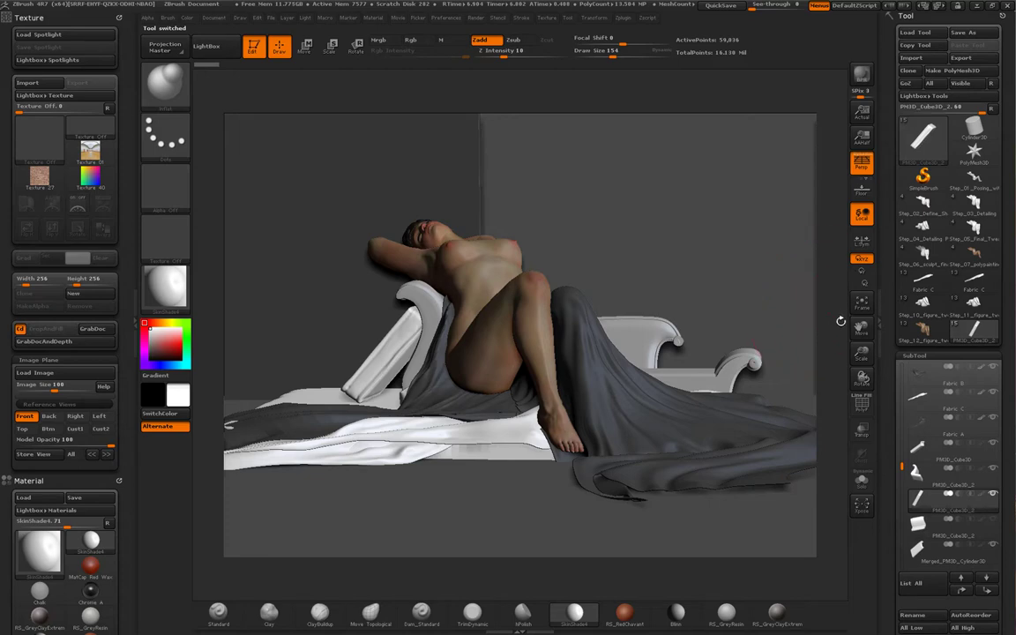
- Examine the figure, couch and draped fabric of the Step_13 scene from several angles
mouse_move(840, 322)
mouse_down()
mouse_move(829, 334)
mouse_move(840, 326)
mouse_up()
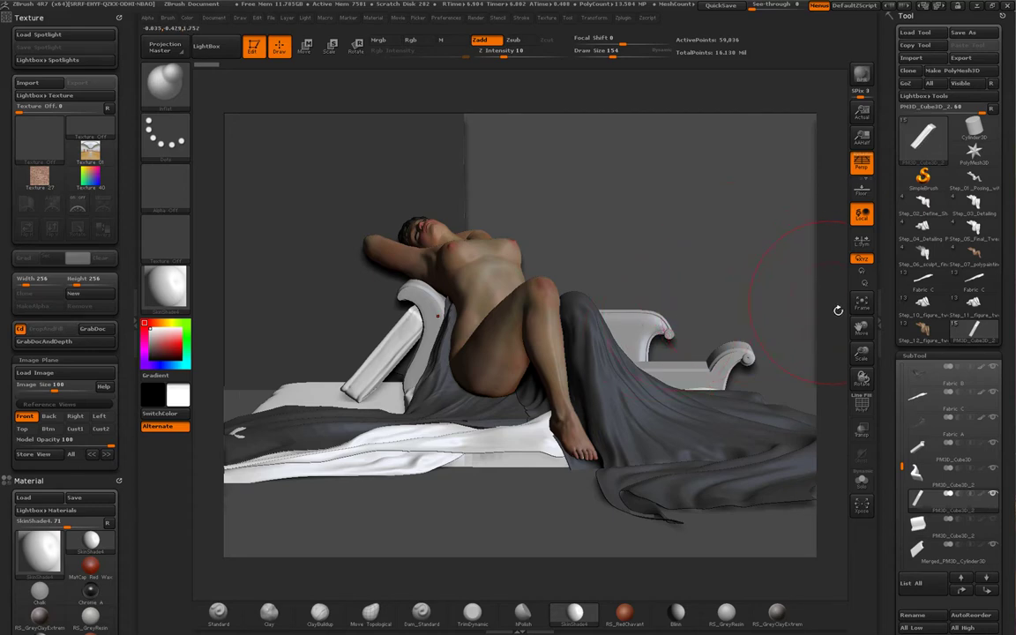
mouse_move(841, 315)
mouse_down()
mouse_move(838, 335)
mouse_move(843, 302)
mouse_move(839, 319)
mouse_up()
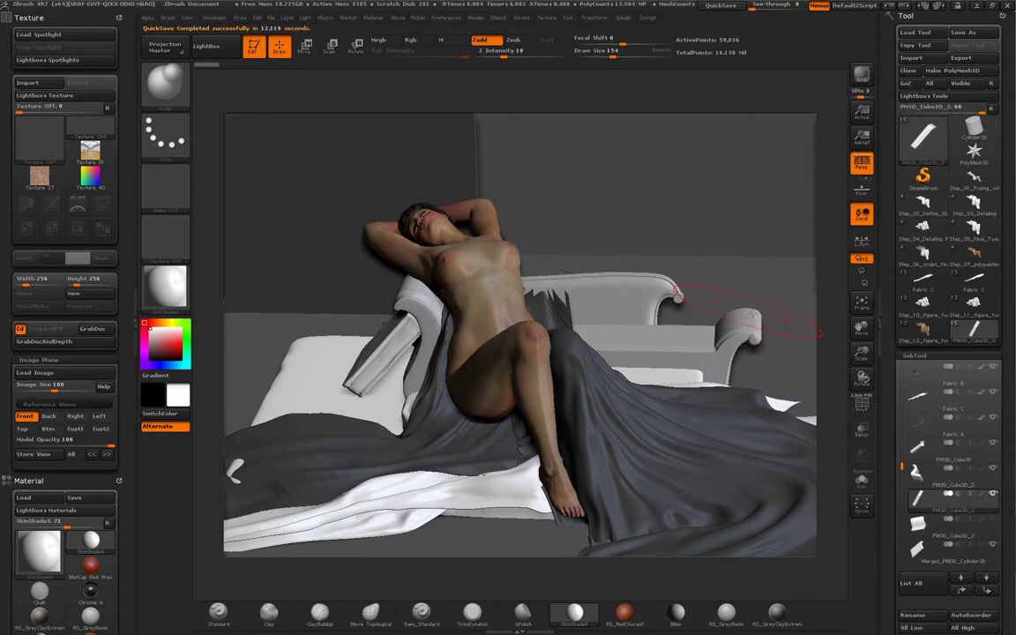
shift+drag(845, 280, 834, 300)
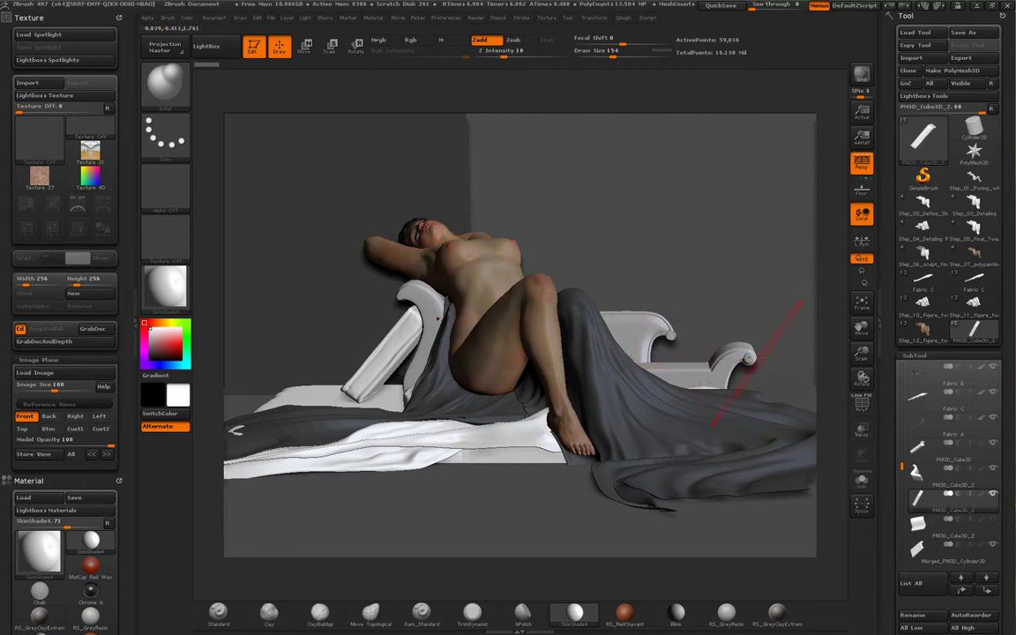
mouse_move(723, 368)
mouse_down()
mouse_move(759, 335)
mouse_move(782, 351)
mouse_move(788, 330)
mouse_move(837, 348)
mouse_up()
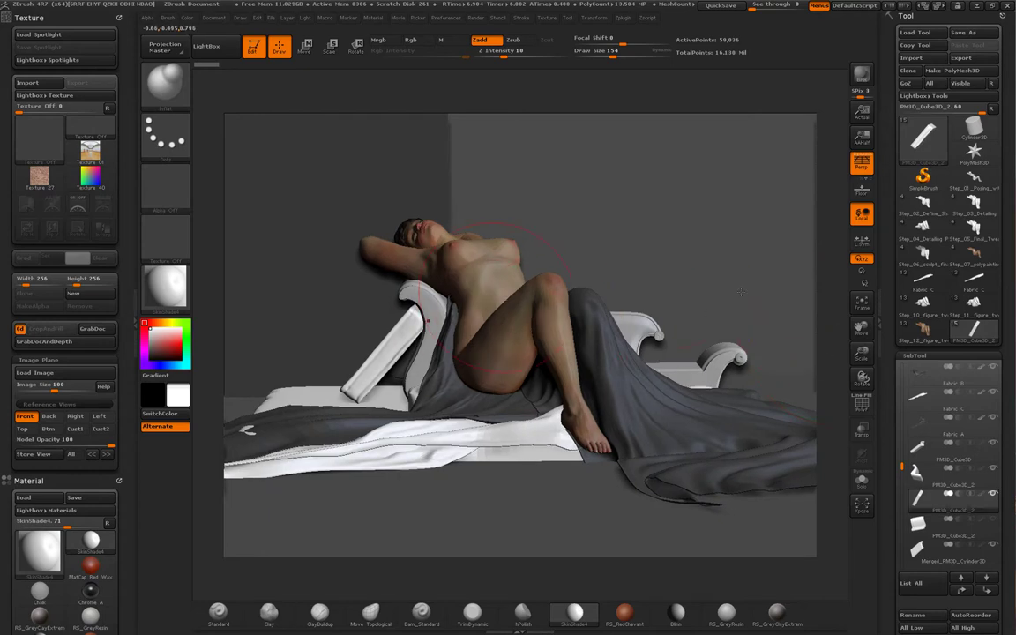
mouse_move(843, 313)
mouse_down()
mouse_move(839, 366)
mouse_move(839, 310)
mouse_up()
mouse_move(837, 365)
mouse_down()
mouse_move(841, 352)
mouse_move(826, 345)
mouse_up()
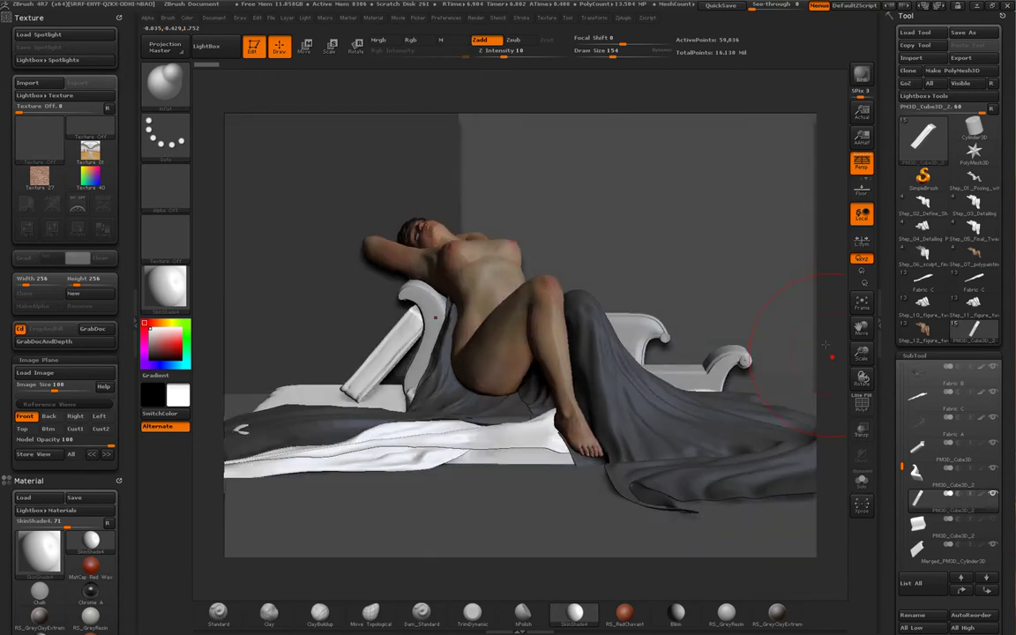
- Load Step_14_3D_detailing Part 2.ZTL from the project's zbrush folder
click(913, 34)
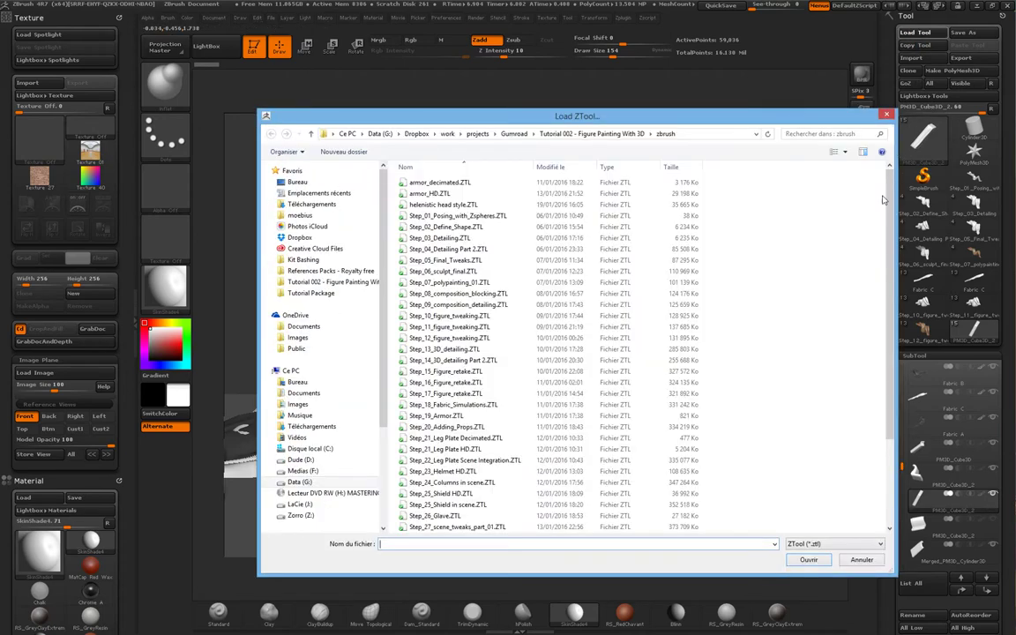
scroll(725, 260, down, 2)
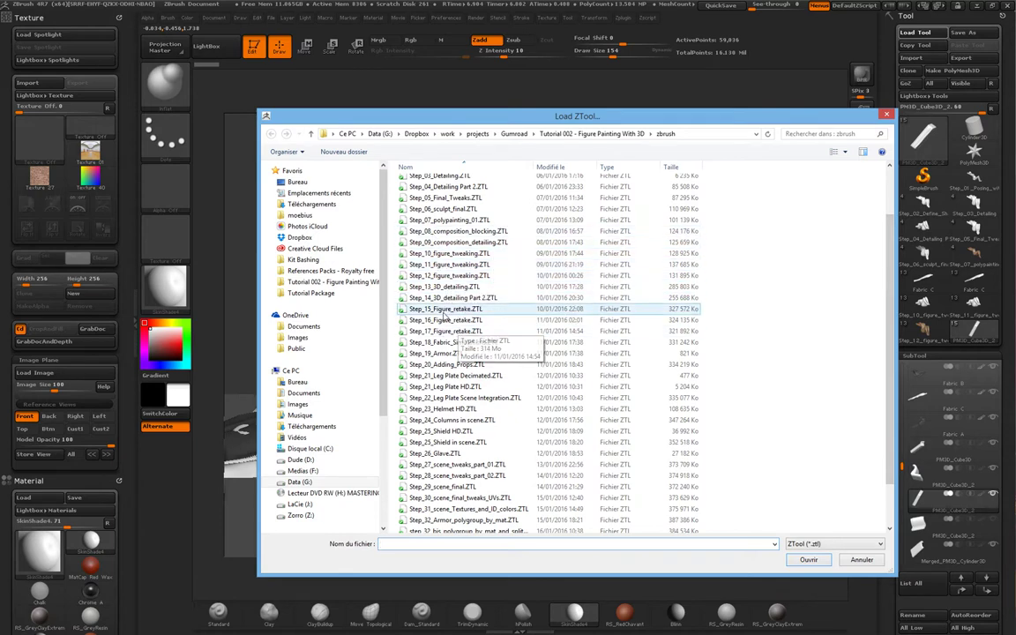
click(403, 300)
double_click(403, 300)
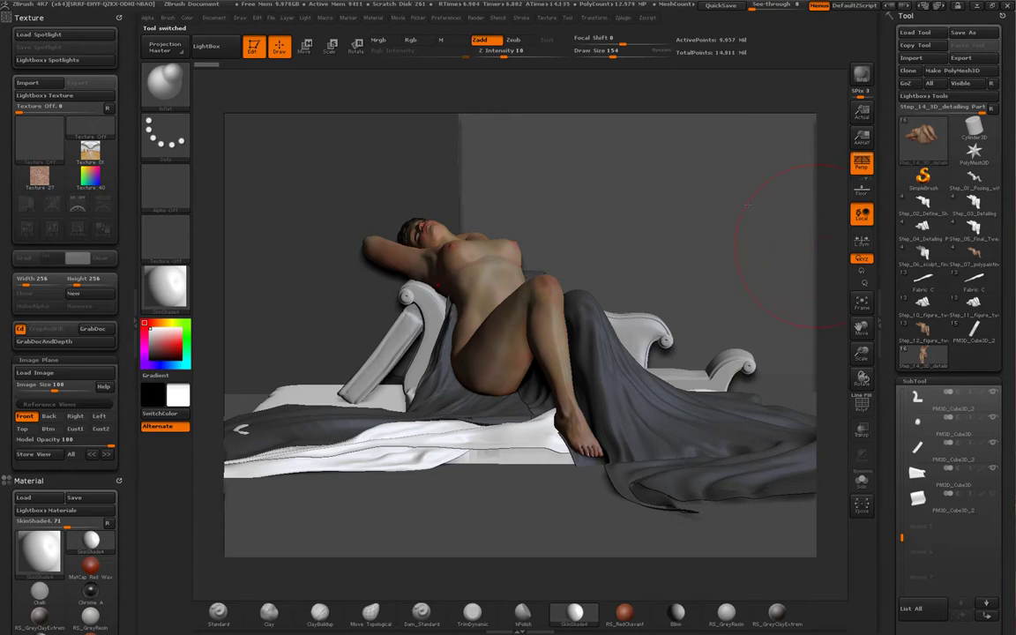
- Adjust a QuickSave setting in the preferences
click(446, 17)
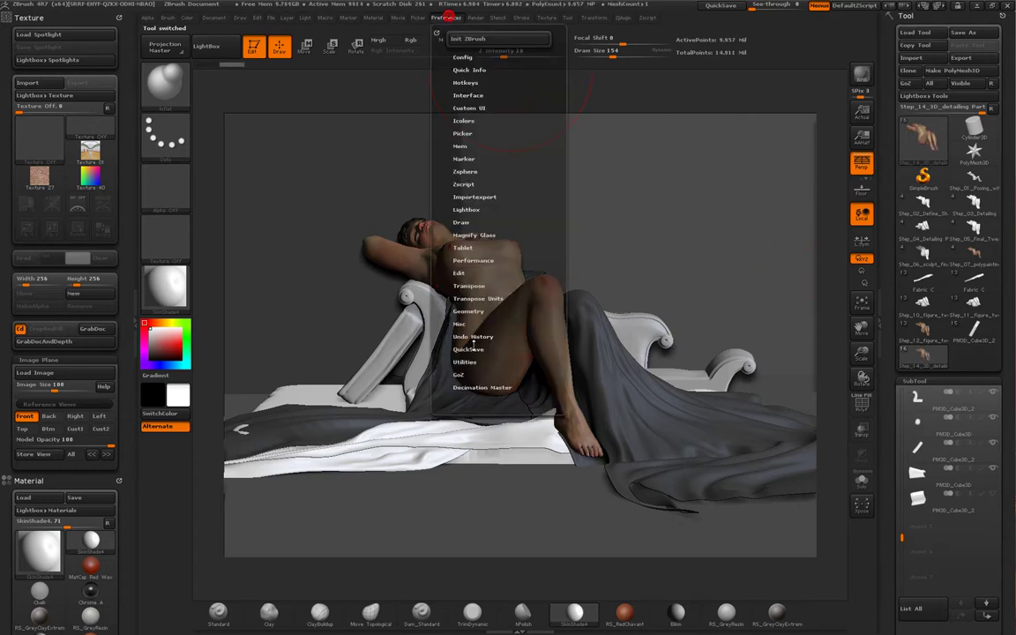
click(472, 307)
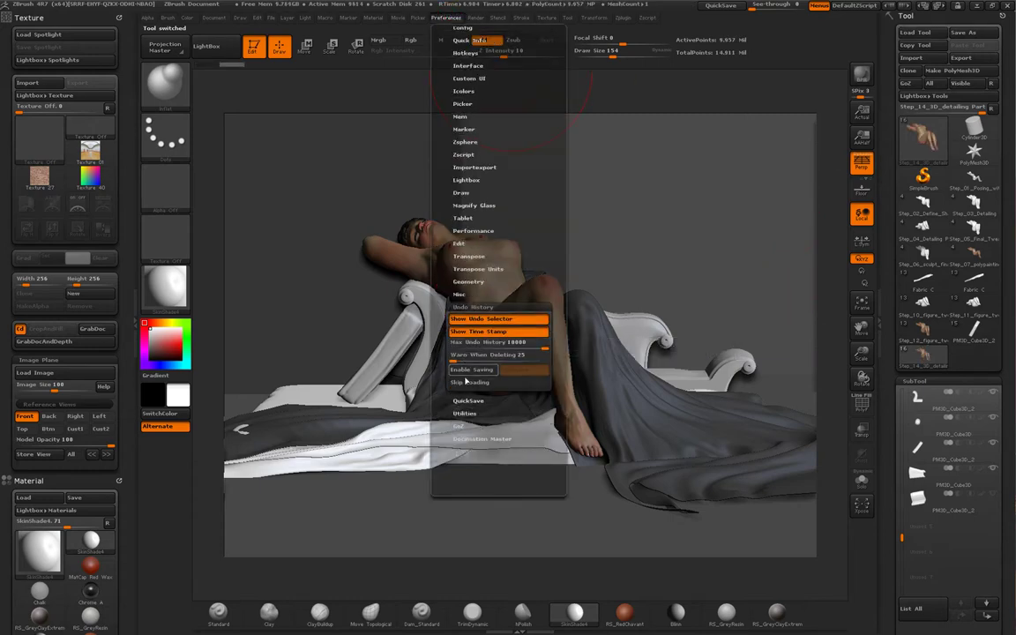
click(468, 400)
drag(465, 335, 519, 336)
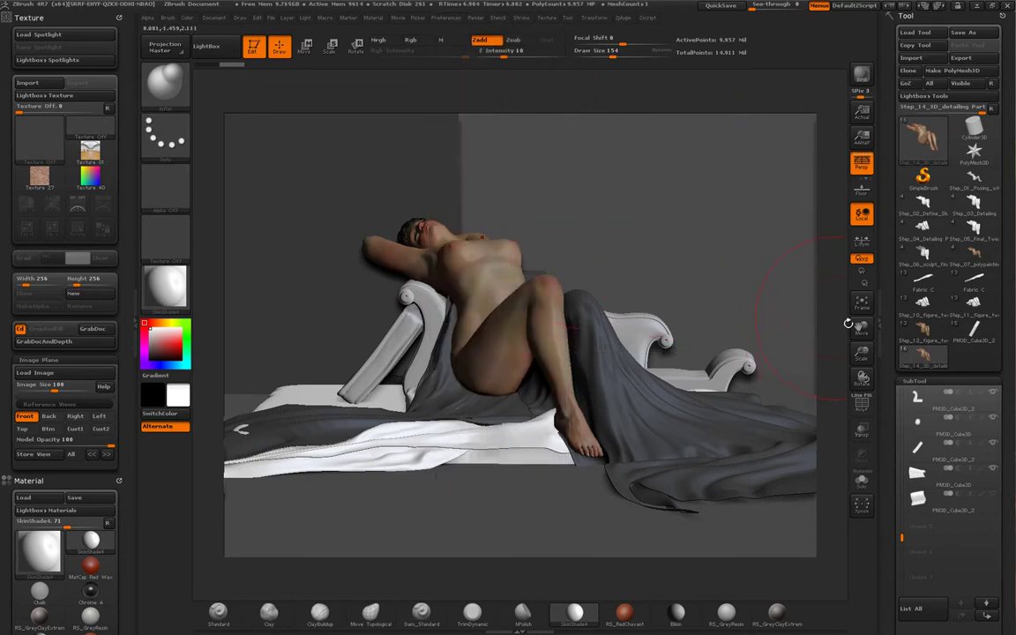
- Switch to the Step_13 tool and back to Step_14 to compare the couch detailing
click(978, 337)
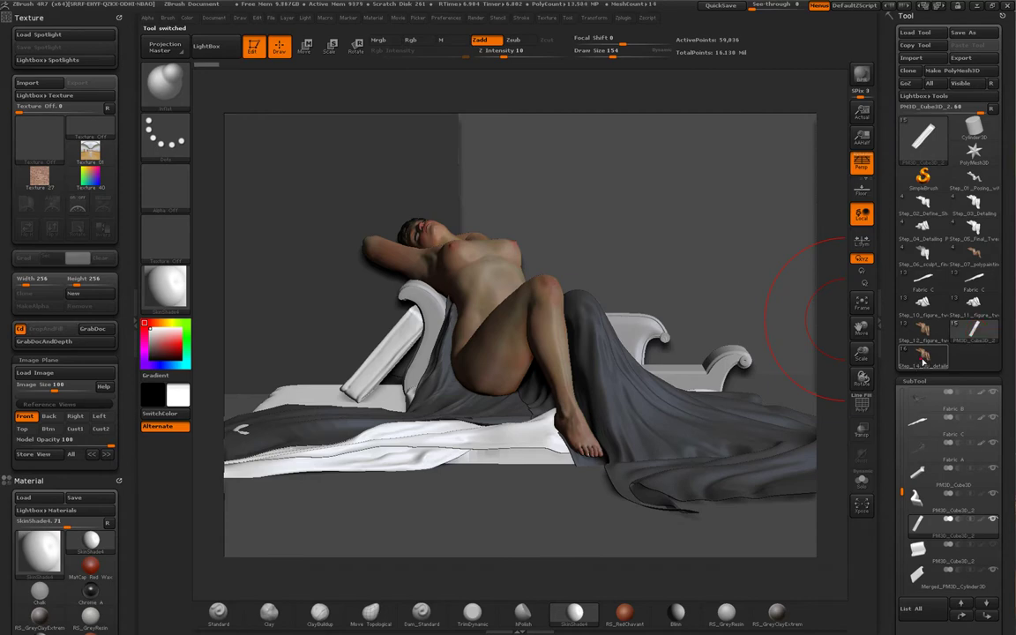
click(922, 357)
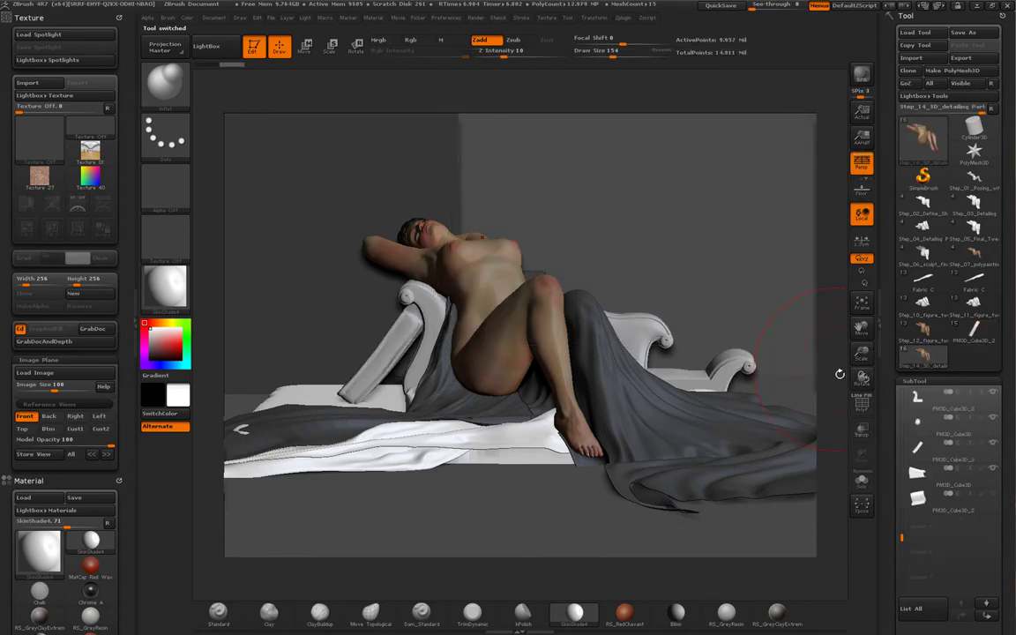
click(829, 364)
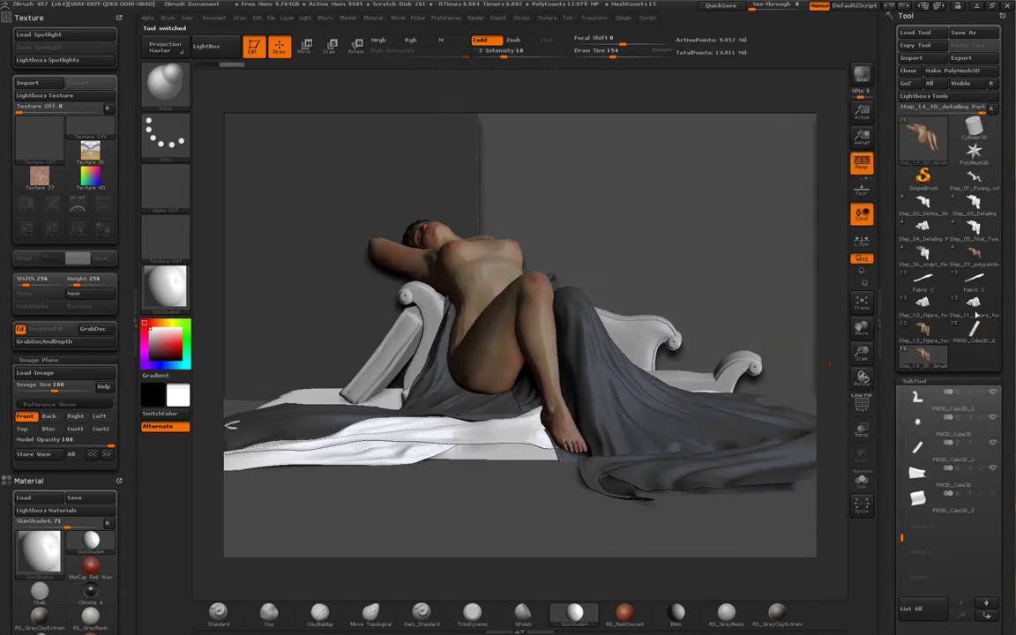
- Load Step_15_Figure_retake.ZTL and examine the reworked figure and arm pose from several angles
click(915, 31)
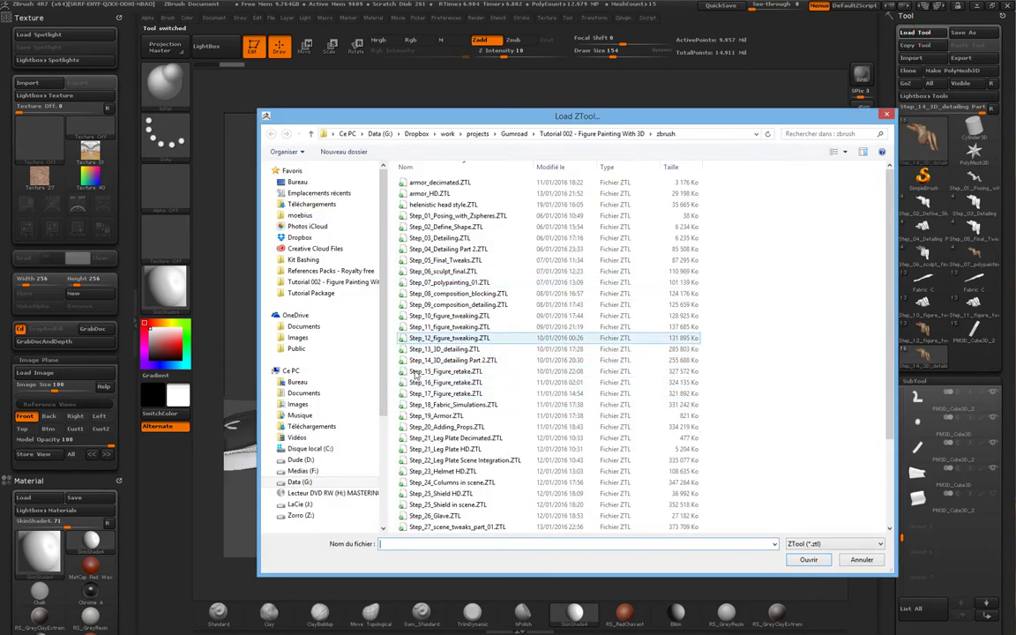
double_click(402, 374)
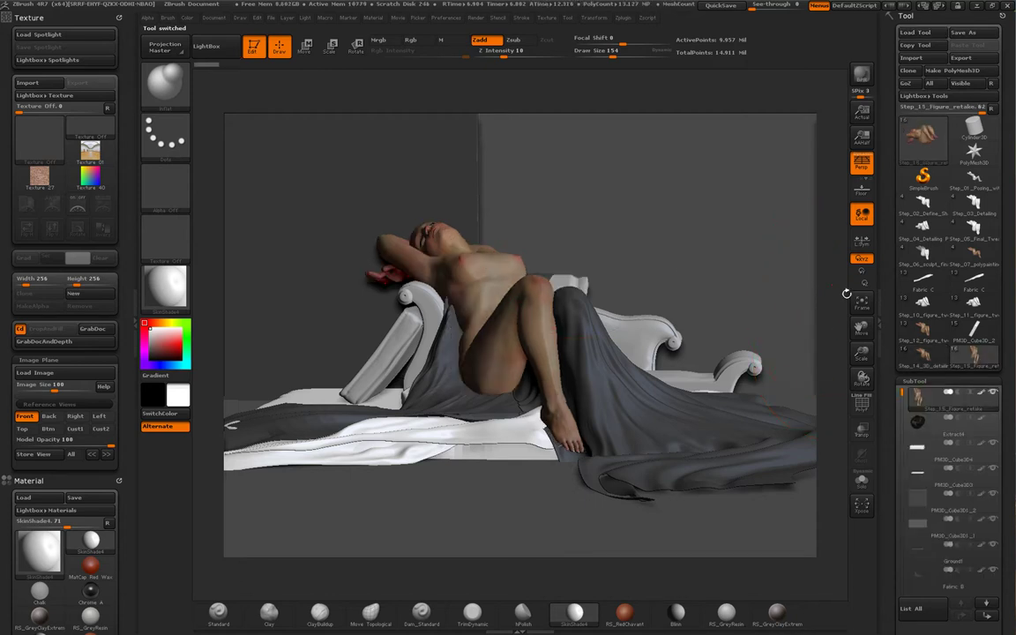
drag(838, 288, 836, 356)
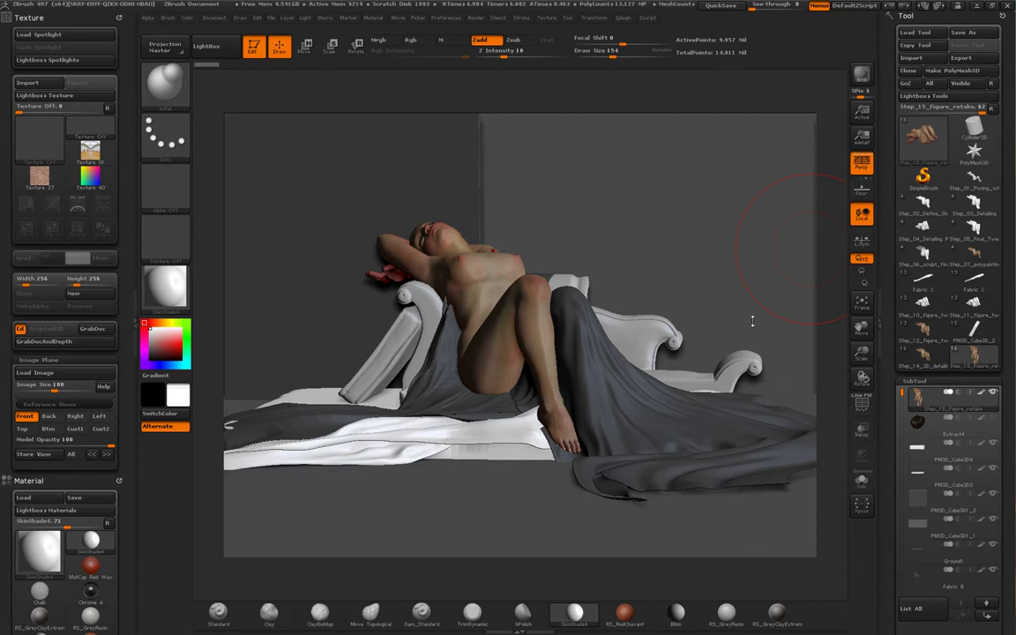
drag(838, 281, 838, 321)
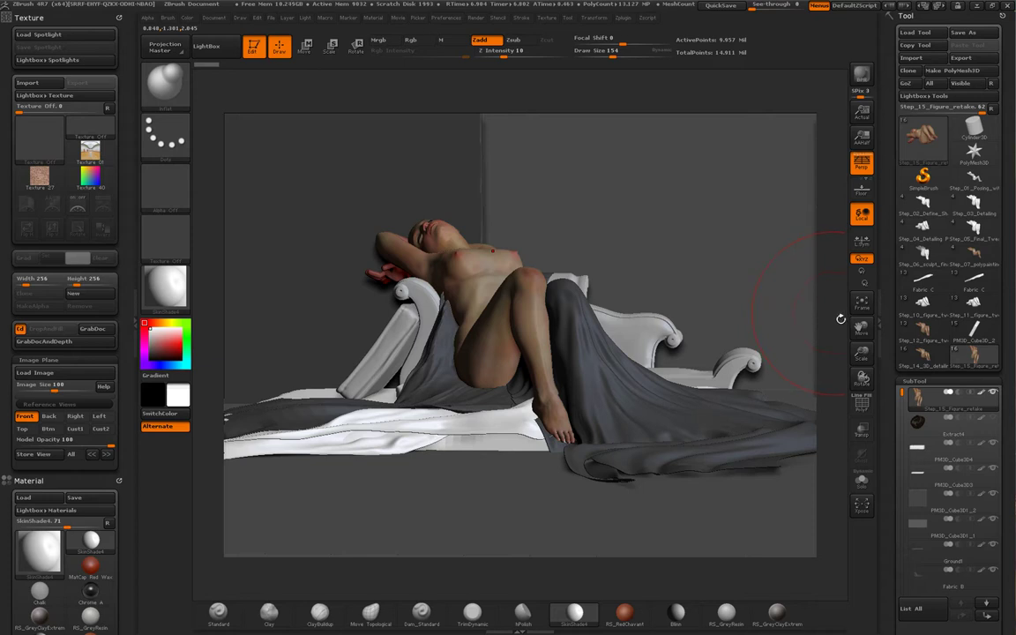
drag(841, 322, 843, 321)
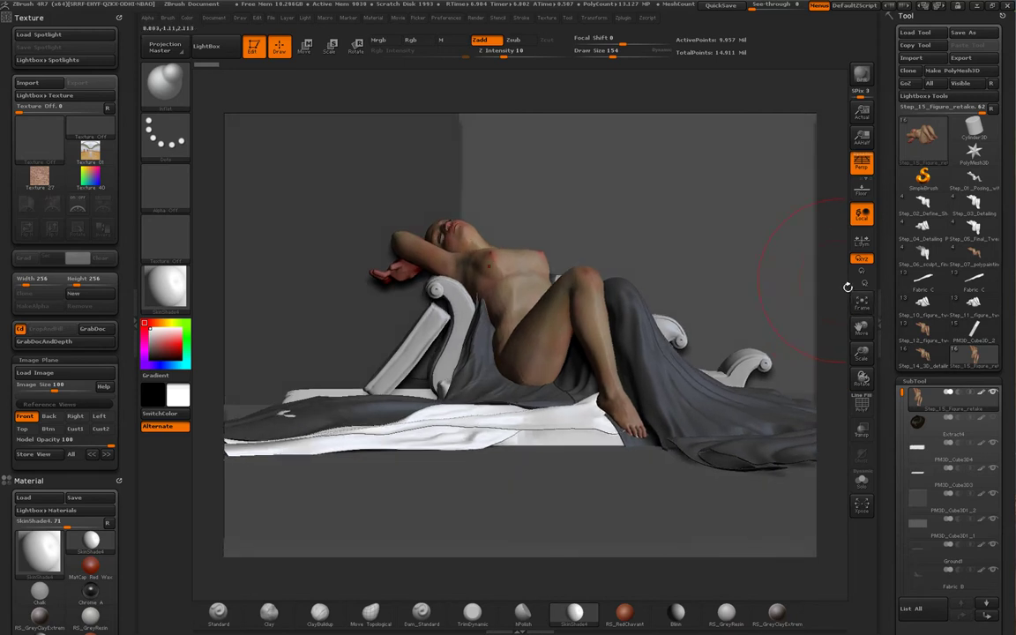
alt+drag(837, 282, 844, 311)
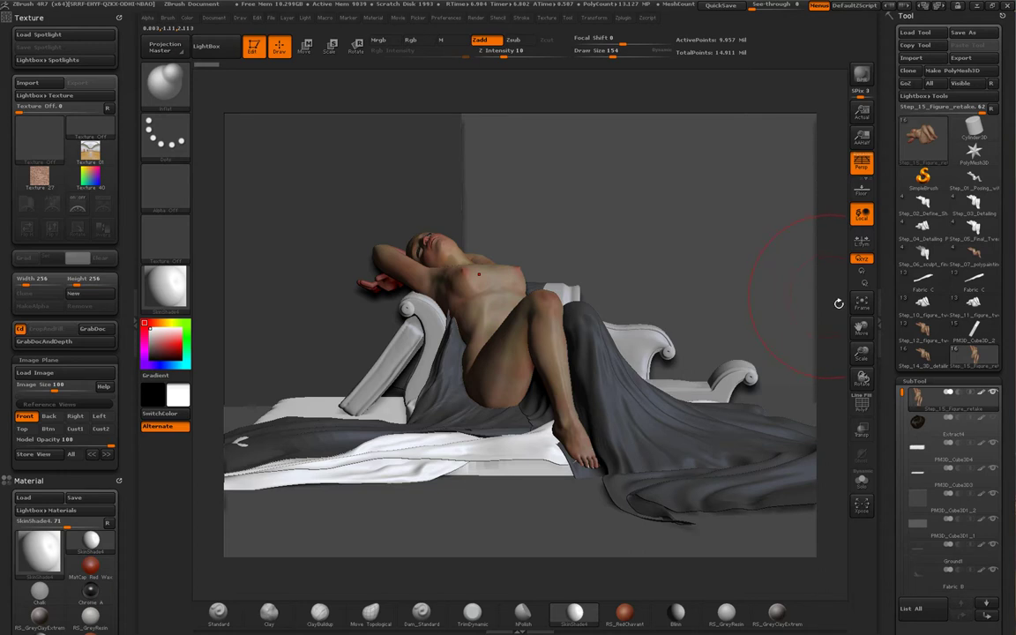
drag(840, 303, 843, 303)
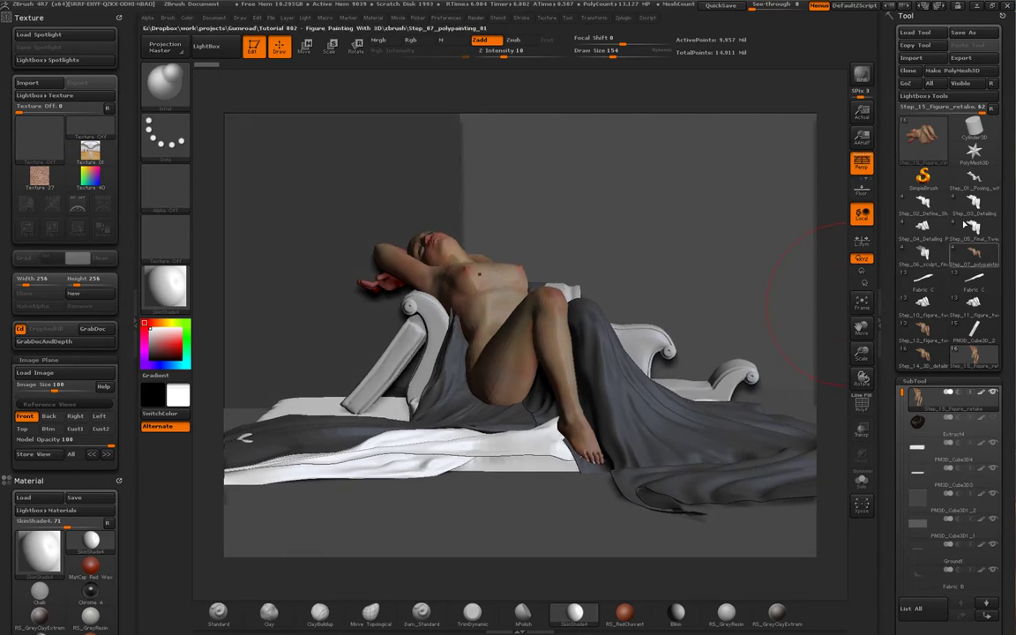
- Load Step_16_Figure_retake.ZTL and compare it with the Step_15 version, finishing in the stored Front view
click(914, 31)
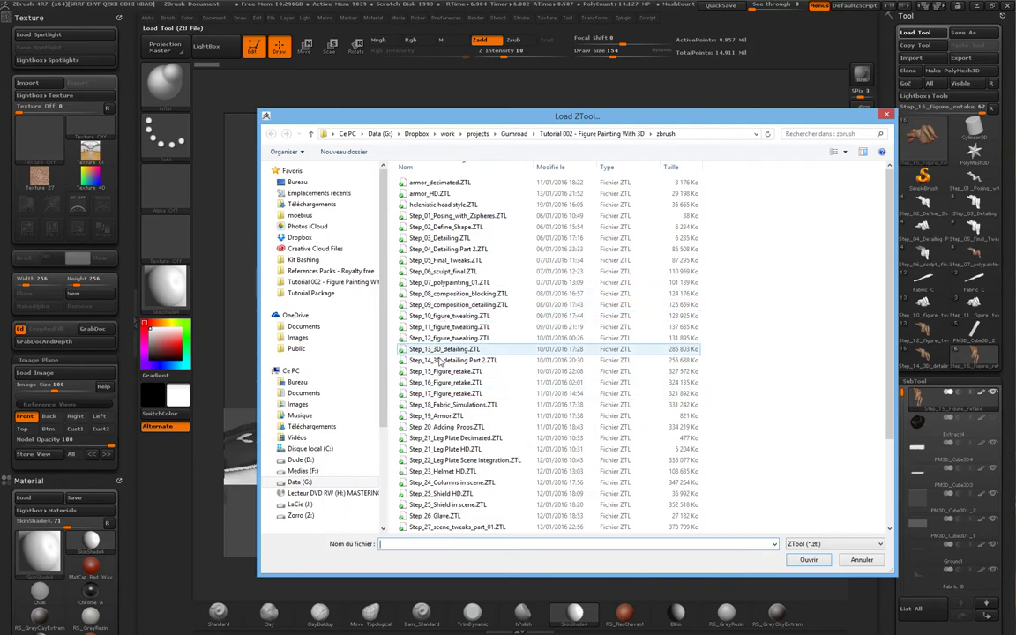
double_click(431, 384)
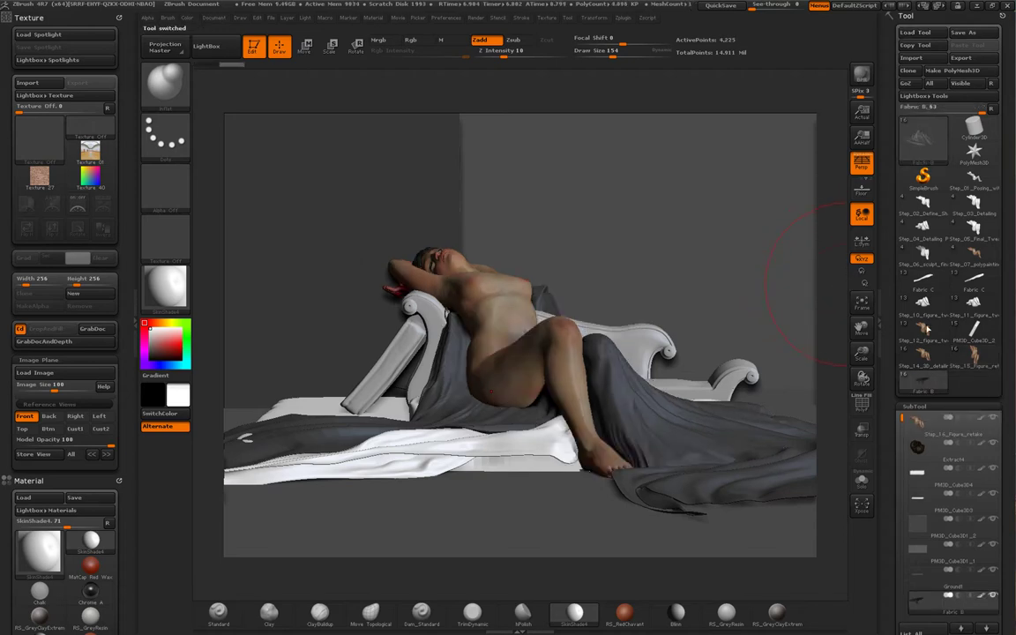
click(976, 367)
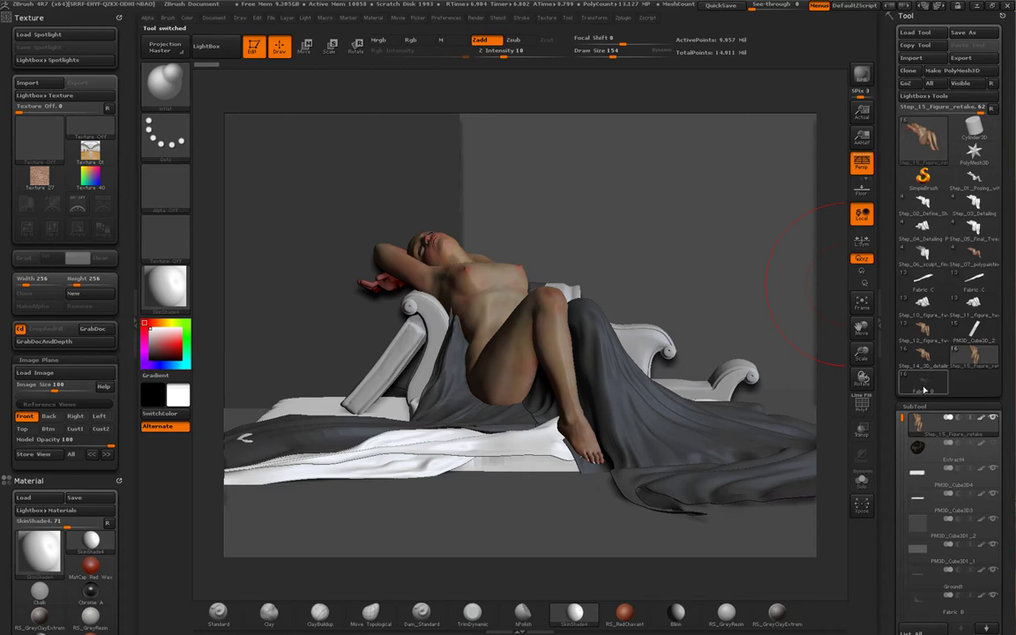
click(924, 388)
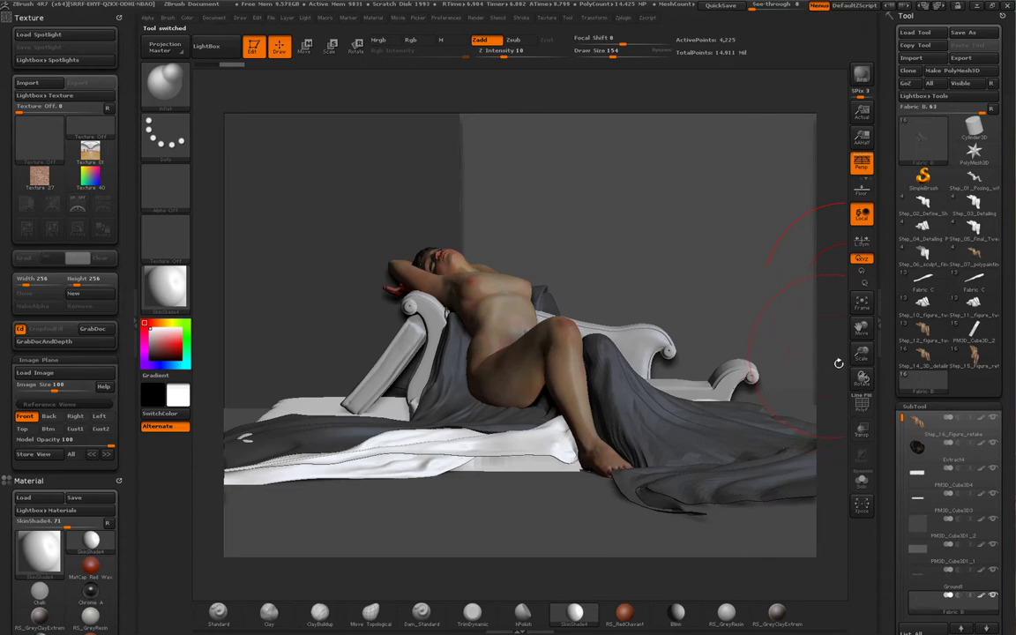
mouse_move(838, 365)
mouse_down()
mouse_move(844, 373)
mouse_move(844, 357)
mouse_move(837, 365)
mouse_move(829, 356)
mouse_up()
click(25, 416)
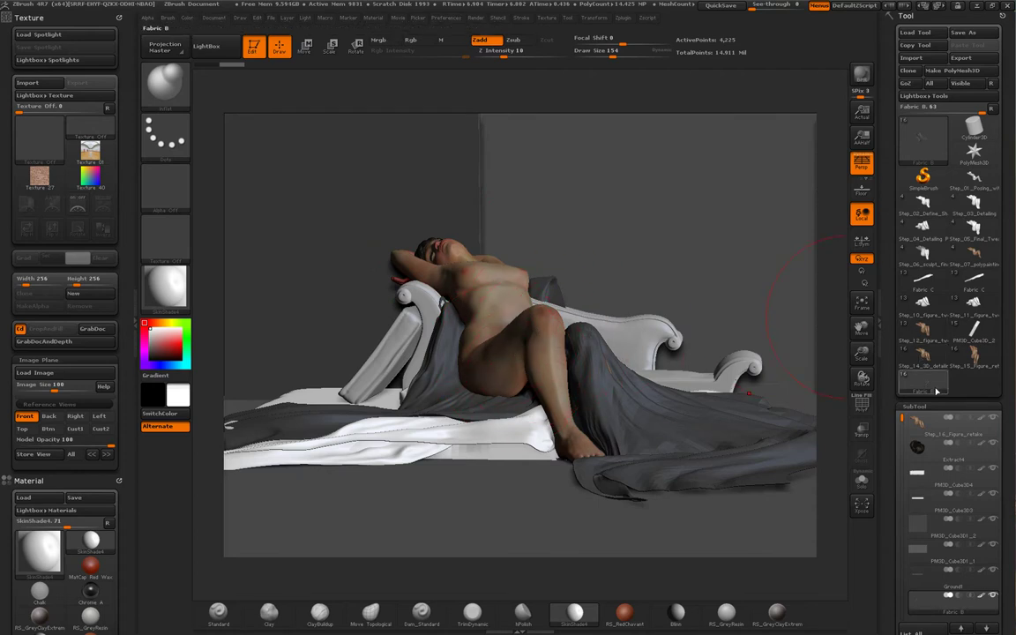
- Load Step_17_Figure_retake.ZTL and render the scene with Best Preview Render
click(917, 33)
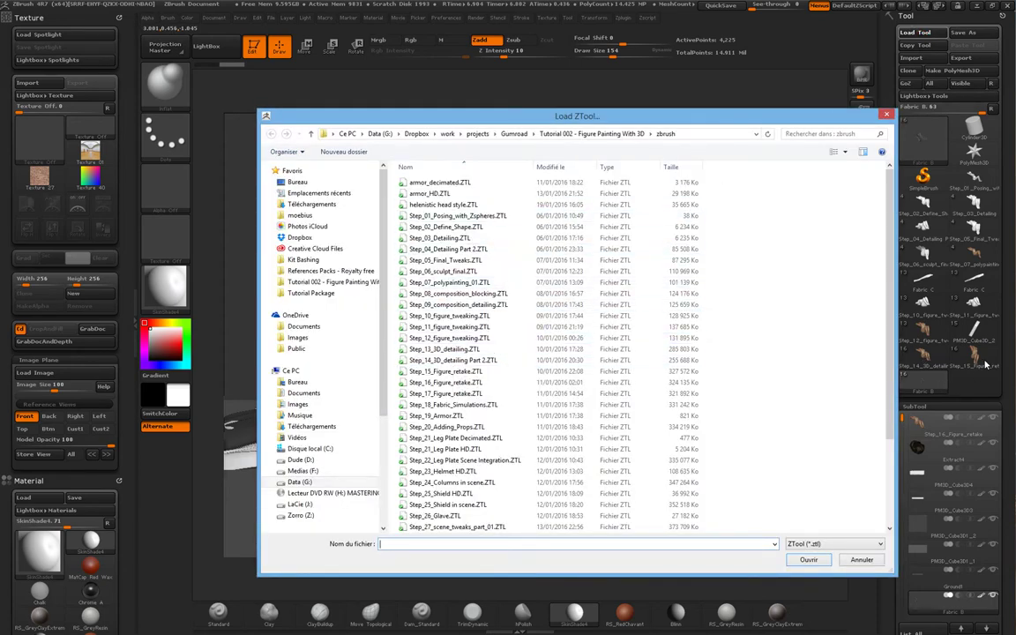
double_click(444, 397)
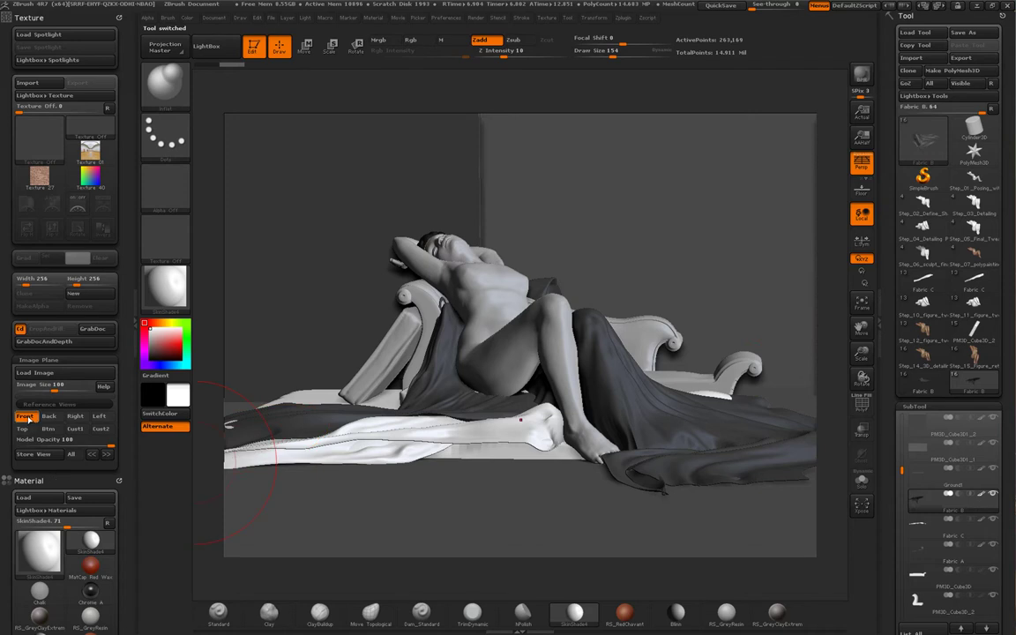
click(862, 78)
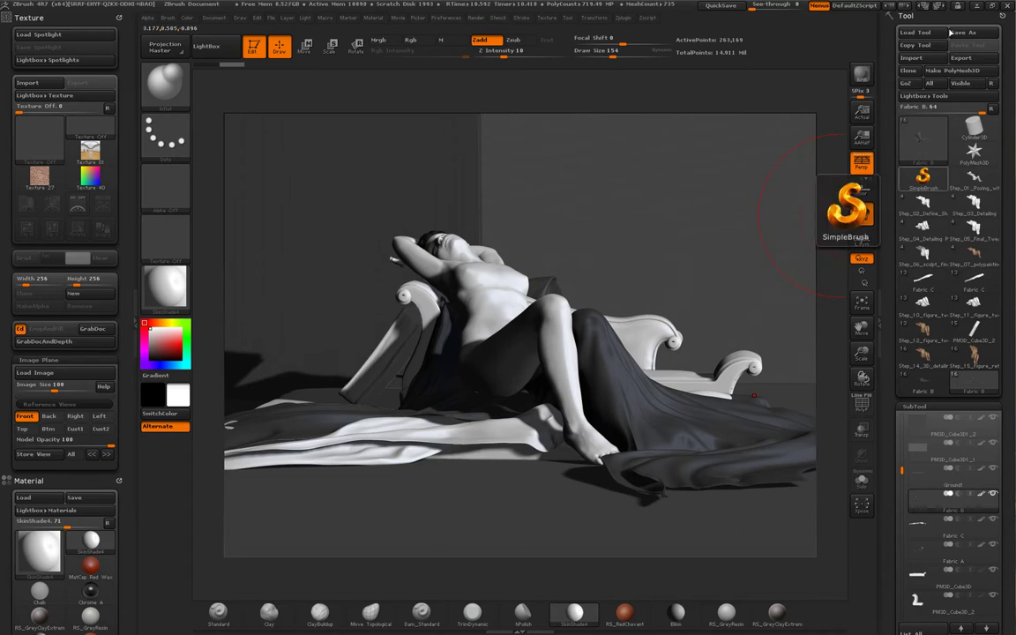
click(861, 214)
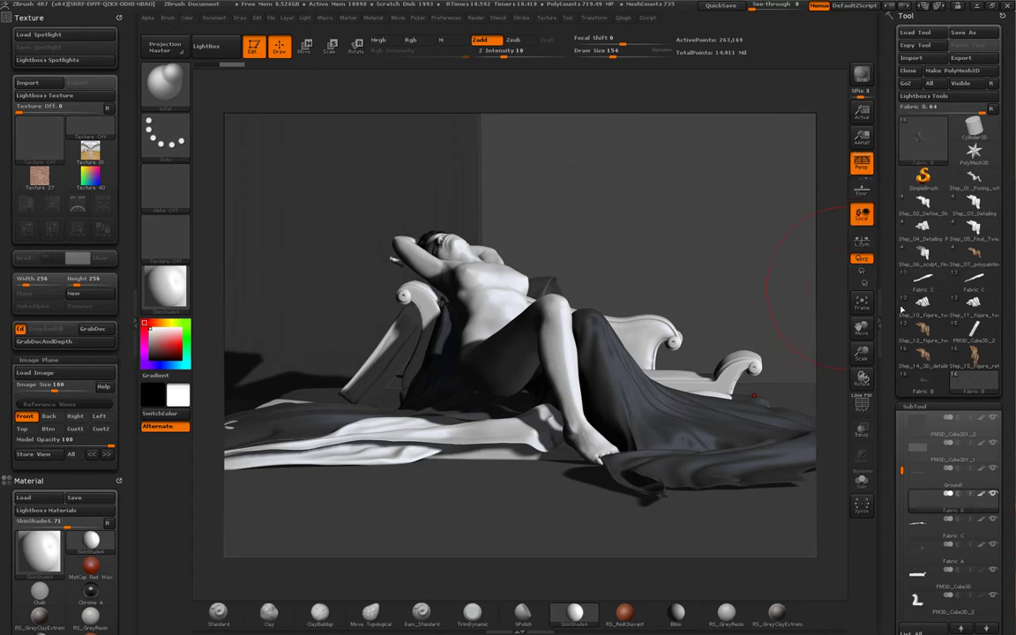
click(915, 36)
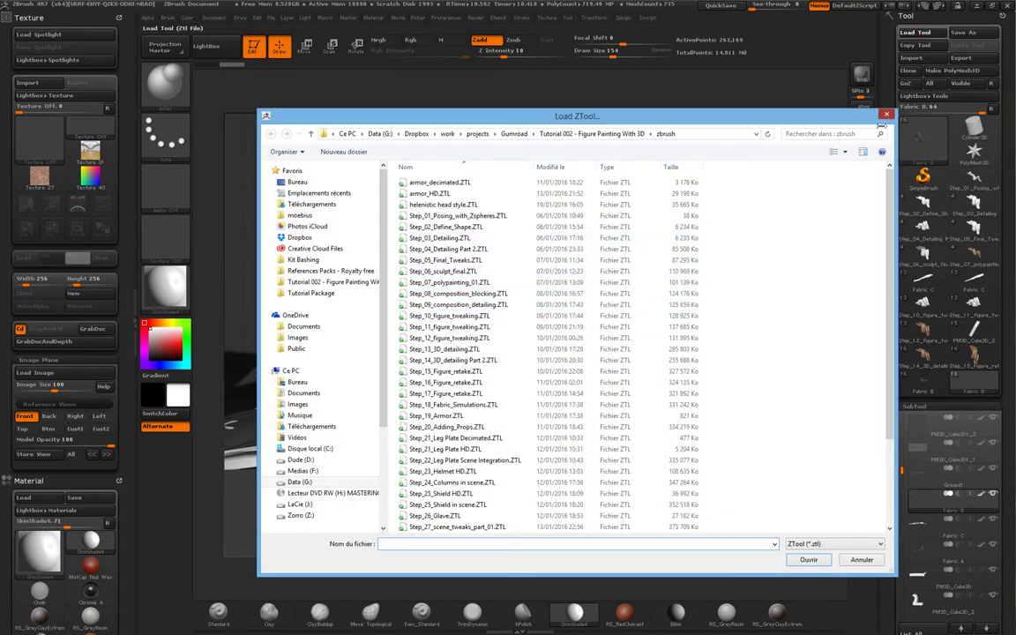
click(886, 114)
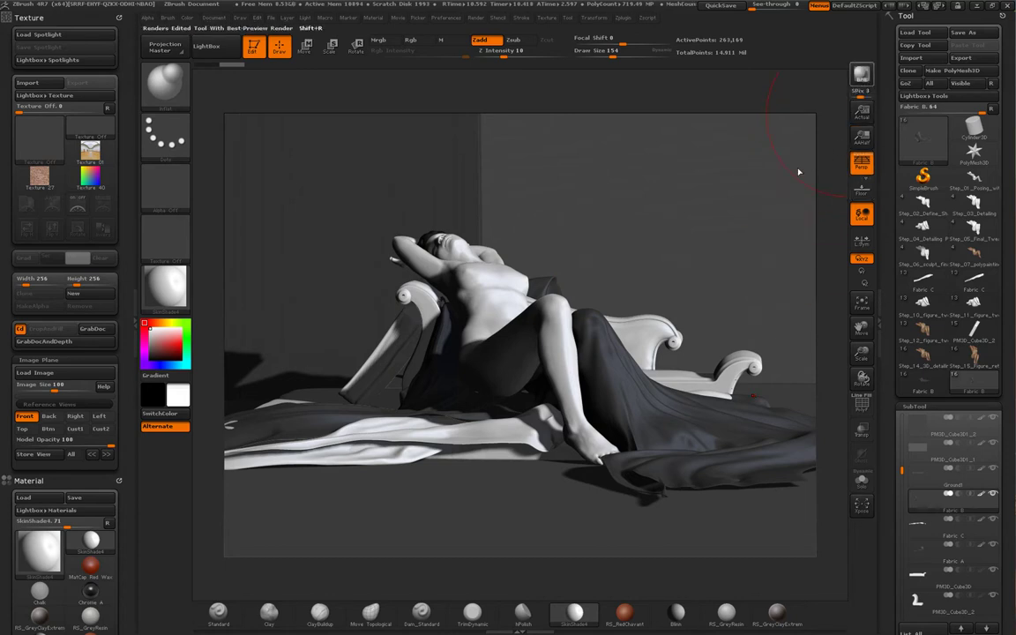
- Render the scene again with Best Preview Render and load Step_18_Fabric_Simulations.ZTL
key(shift+r)
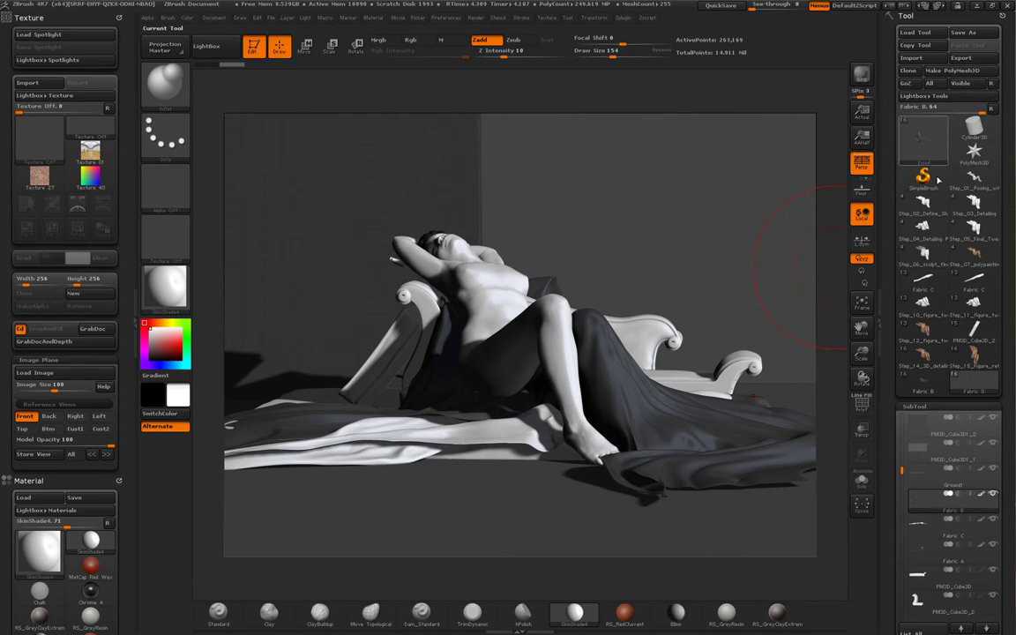
click(915, 32)
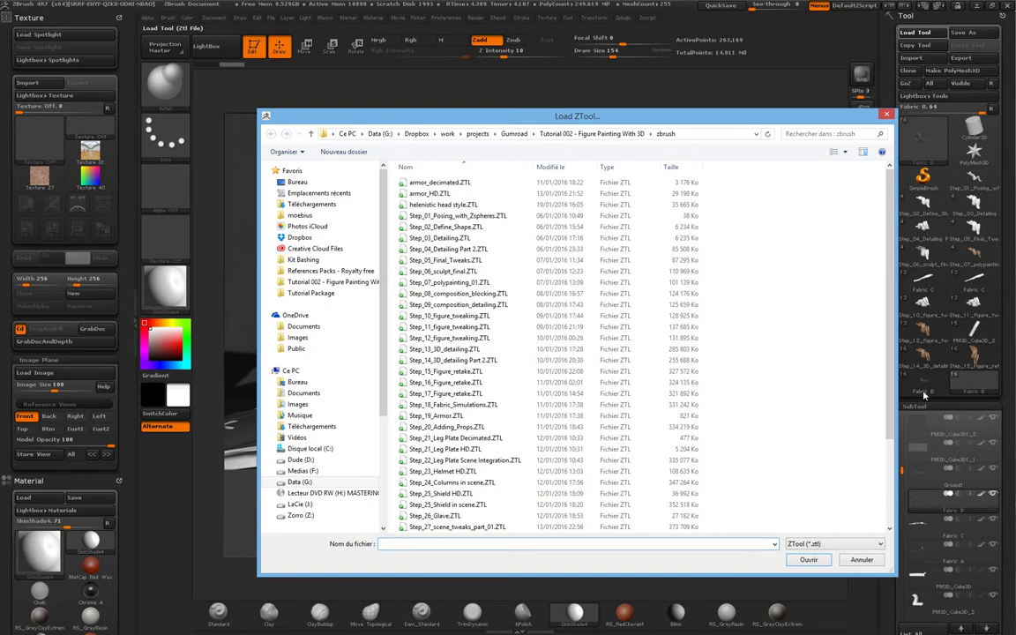
click(407, 404)
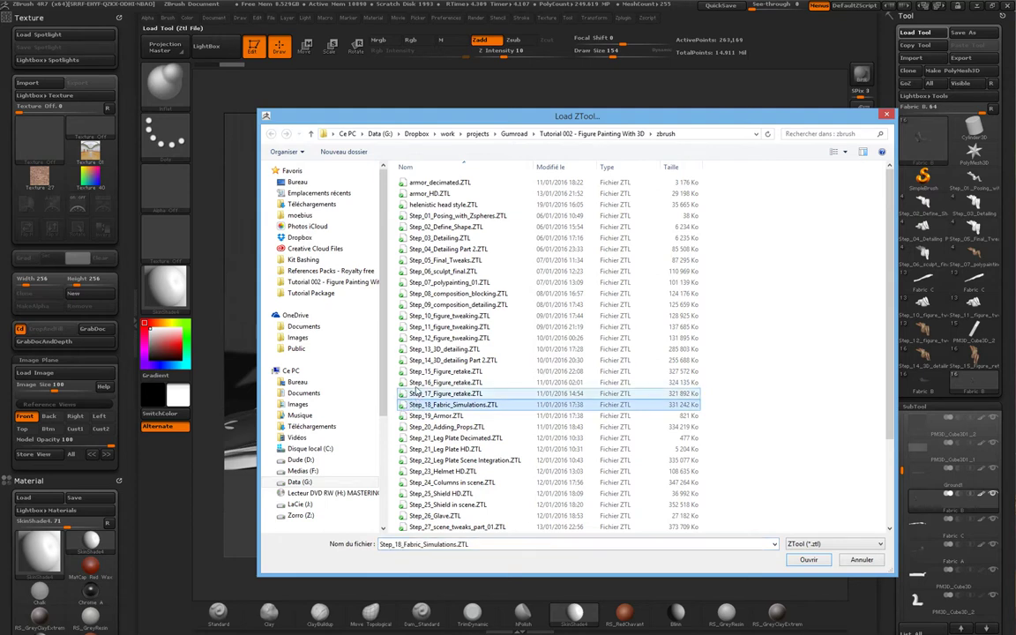
double_click(405, 405)
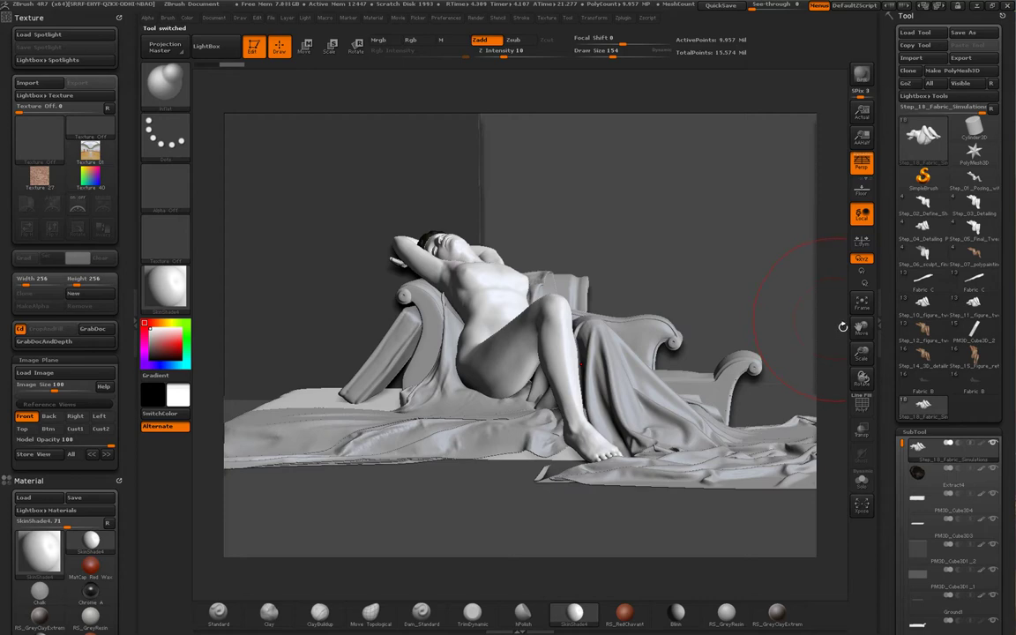
- Hide the Merged_Fabric B_Sim3 subtool, show Merged_Fabric B_Sim, and examine the drape over the legs from several angles
drag(902, 447, 912, 572)
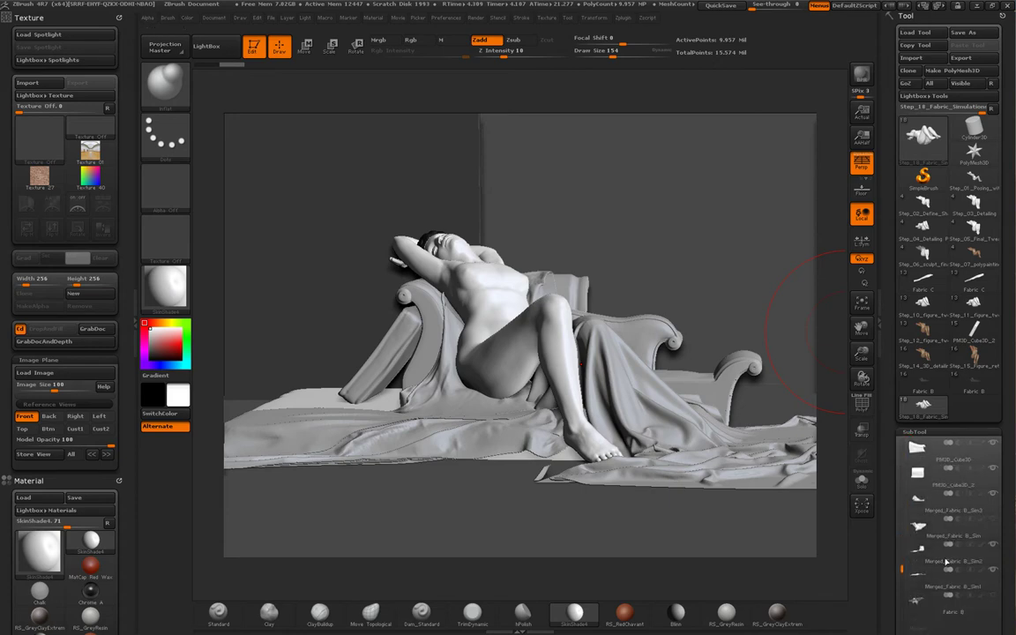
mouse_move(920, 534)
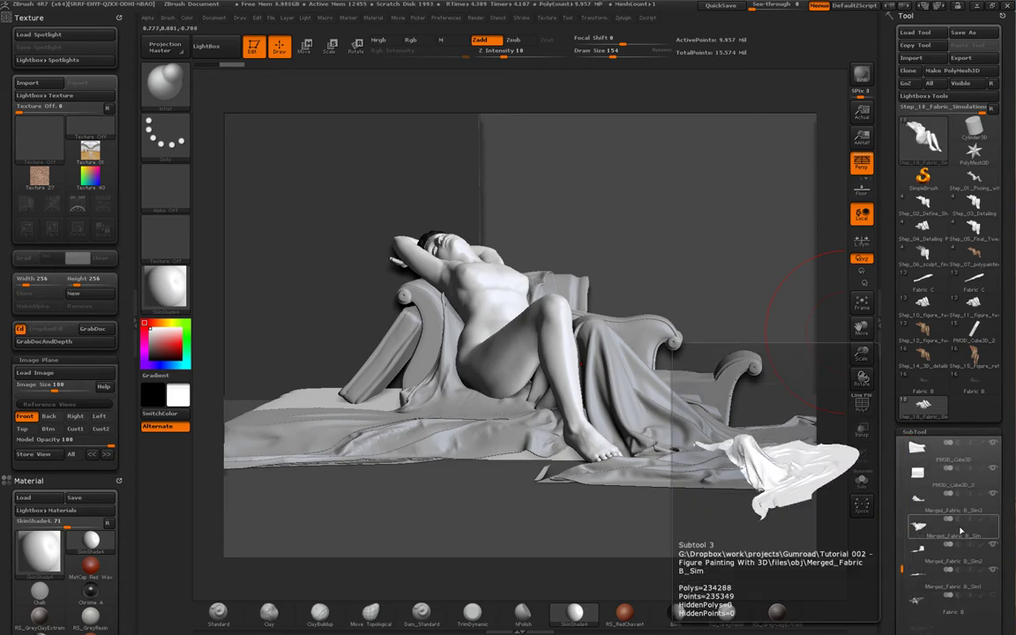
mouse_move(941, 503)
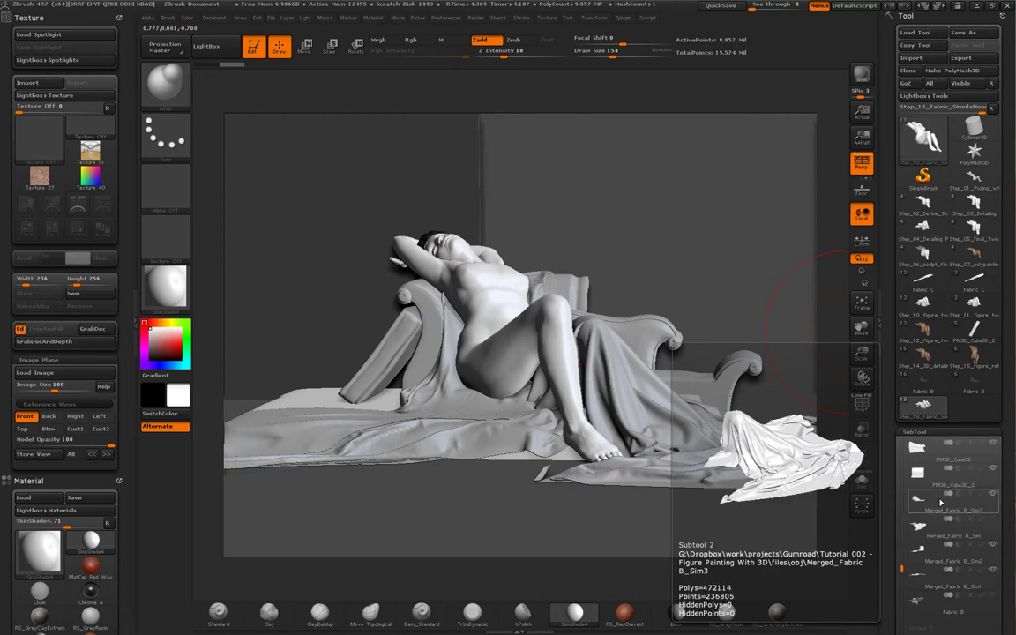
click(992, 495)
click(993, 519)
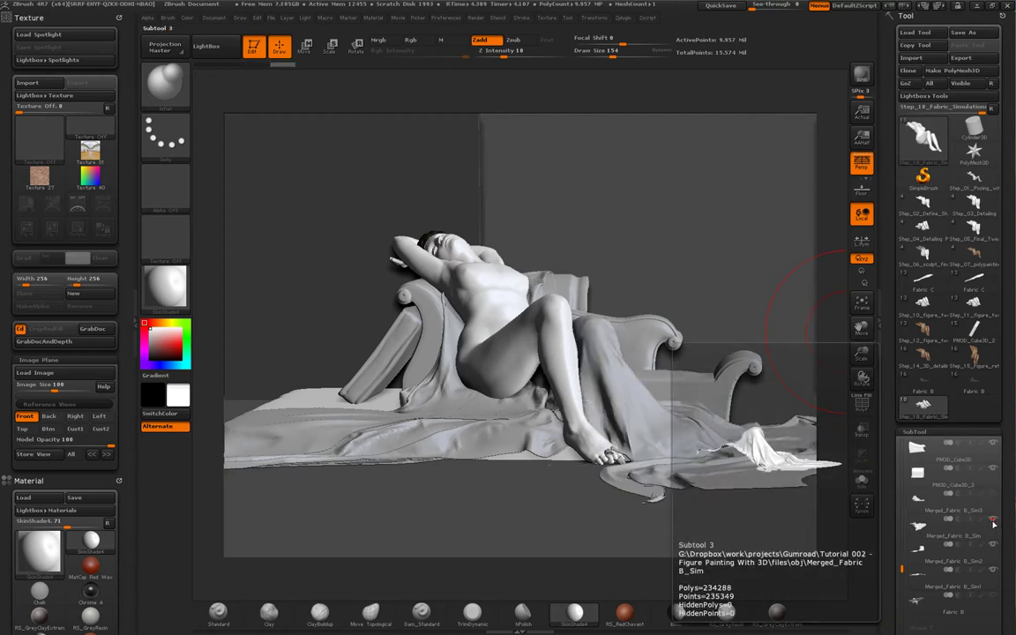
drag(834, 385, 839, 432)
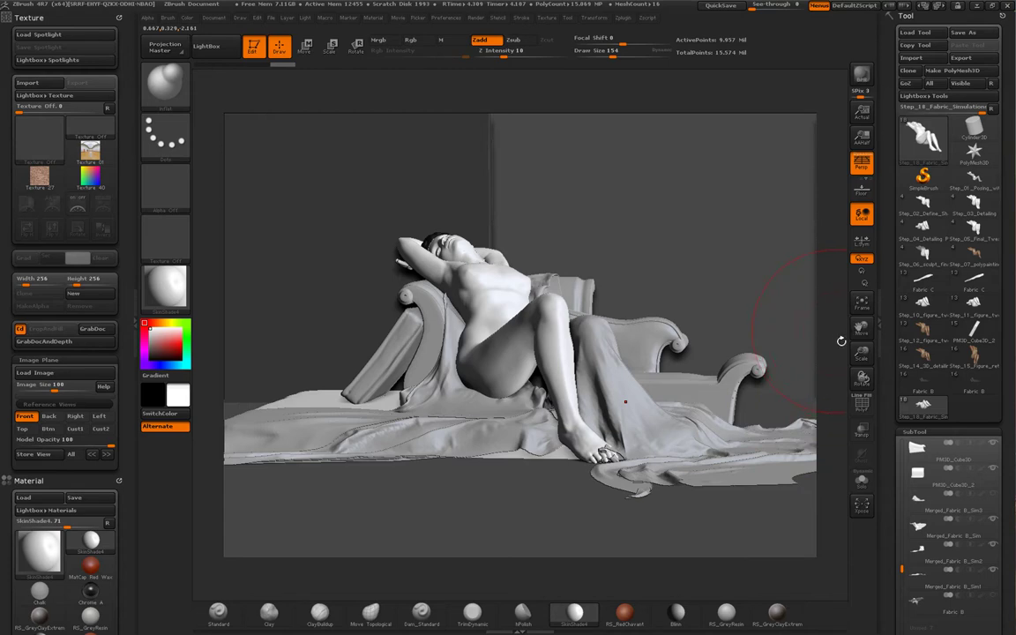
drag(843, 350, 844, 404)
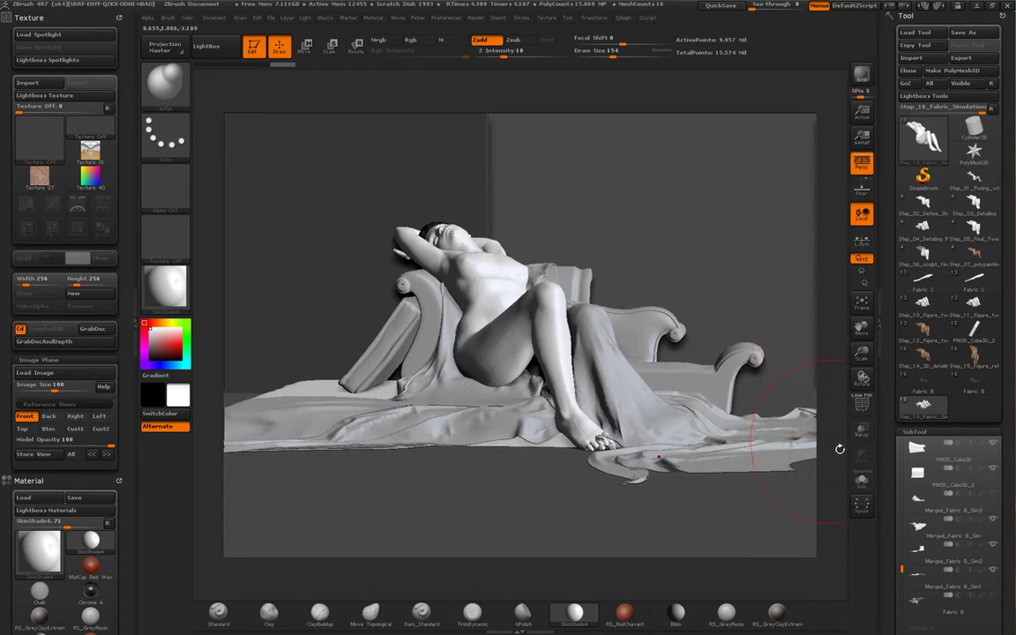
drag(839, 447, 840, 463)
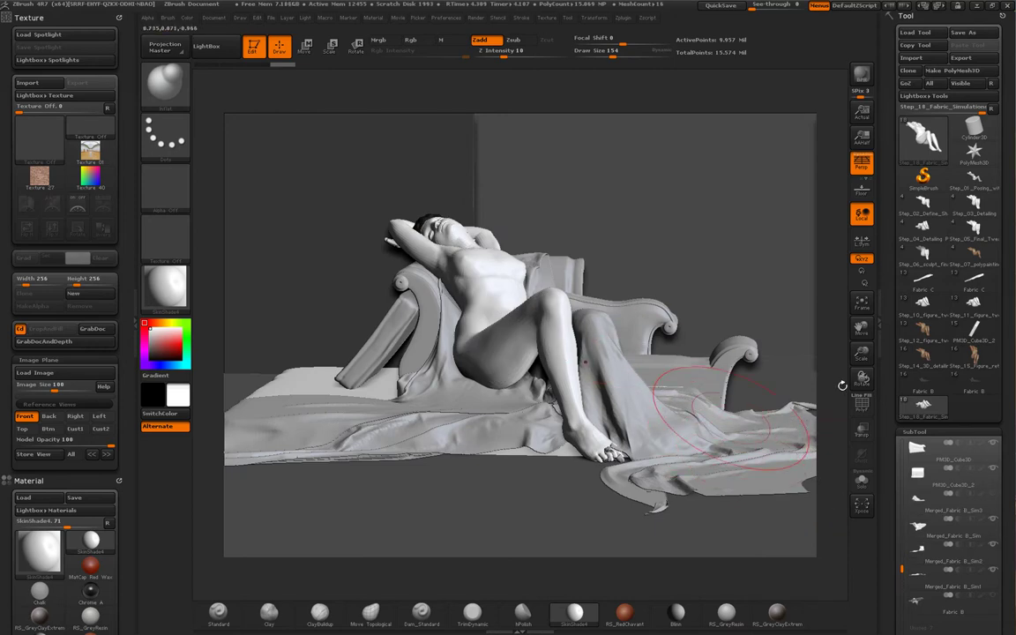
drag(846, 385, 798, 419)
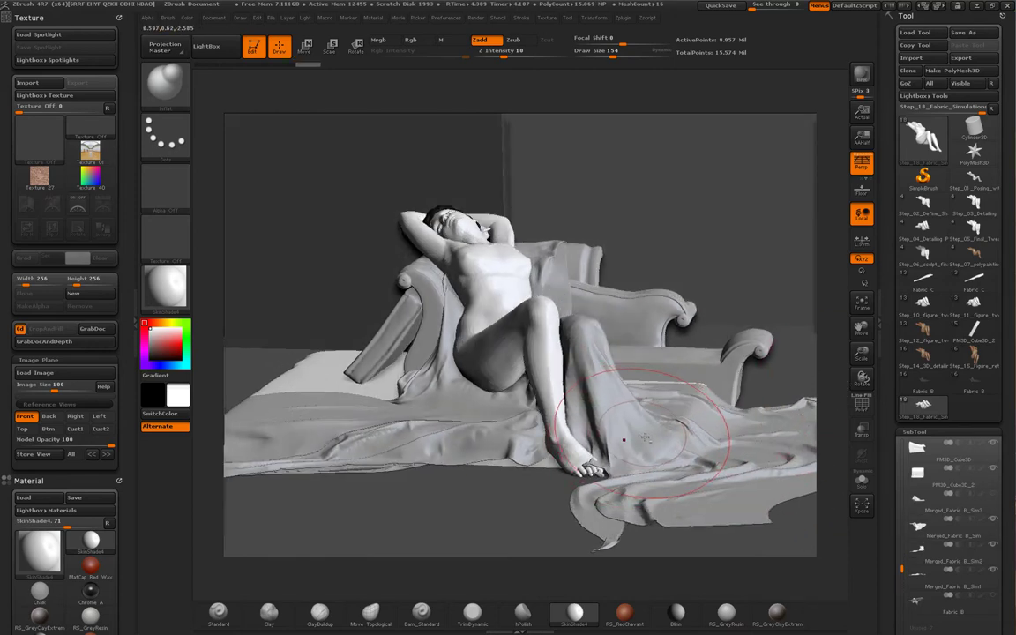
- Select the Merged_Fabric B_Sim subtool and isolate it with Solo to view the simulated cloth
click(929, 527)
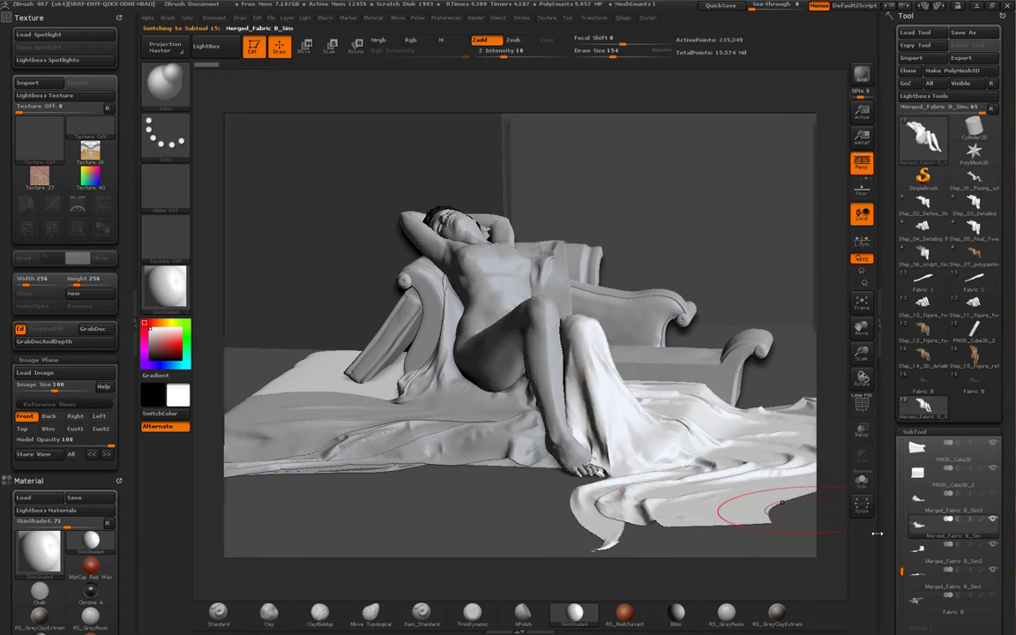
drag(839, 453, 864, 432)
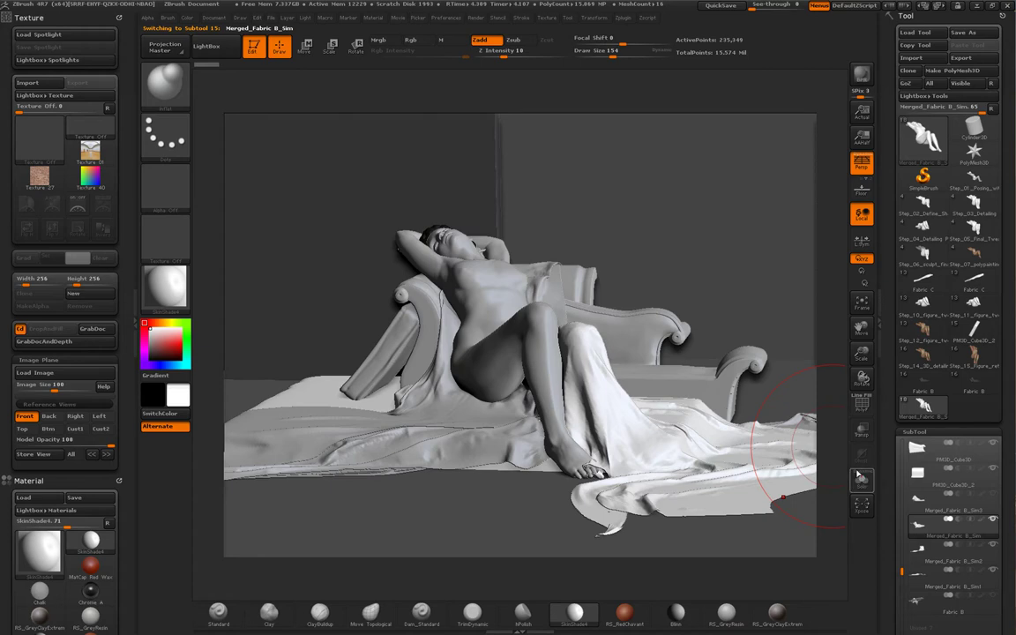
click(861, 481)
mouse_move(726, 313)
mouse_down()
mouse_move(682, 343)
mouse_move(737, 390)
mouse_up()
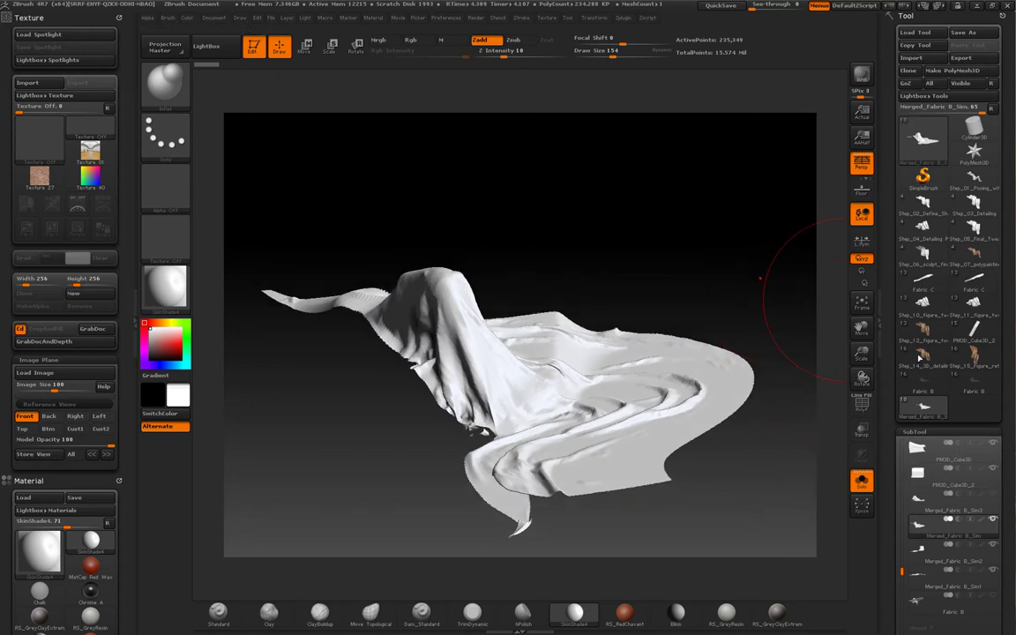
- Compare the older tool's sculpted Fabric B with the simulated Merged_Fabric B_Sim, and examine the simulated folds from several angles
click(967, 390)
mouse_move(924, 412)
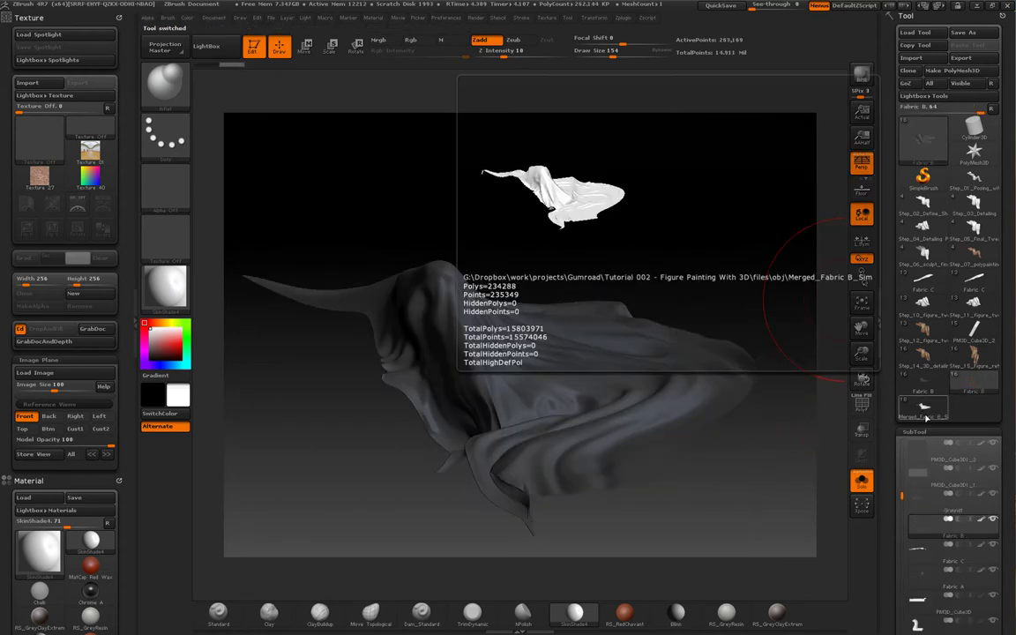
click(924, 413)
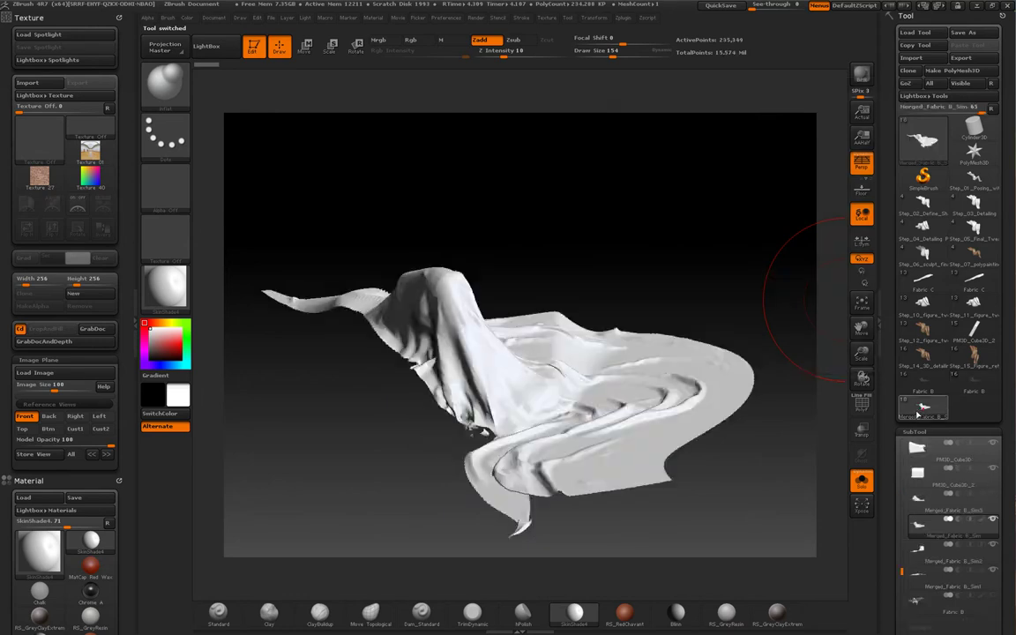
mouse_move(762, 496)
mouse_down()
mouse_move(780, 494)
mouse_move(758, 487)
mouse_up()
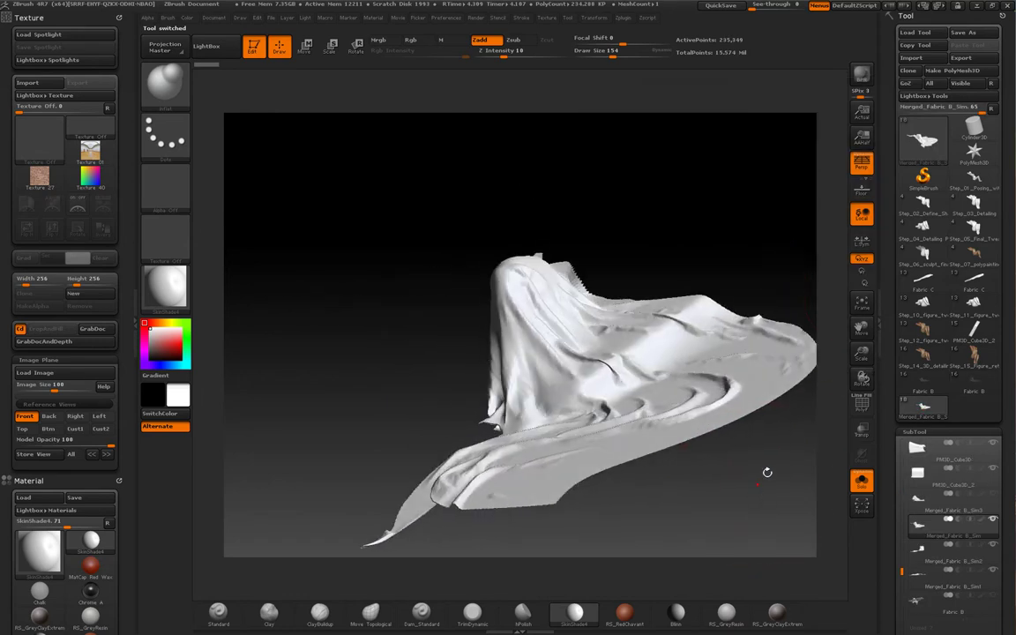
drag(766, 283, 774, 327)
mouse_move(756, 283)
mouse_down()
mouse_move(775, 242)
mouse_move(784, 283)
mouse_move(759, 297)
mouse_move(752, 276)
mouse_move(773, 264)
mouse_move(788, 308)
mouse_move(779, 310)
mouse_move(751, 231)
mouse_move(762, 285)
mouse_move(739, 278)
mouse_move(757, 281)
mouse_move(764, 308)
mouse_move(748, 297)
mouse_move(750, 308)
mouse_up()
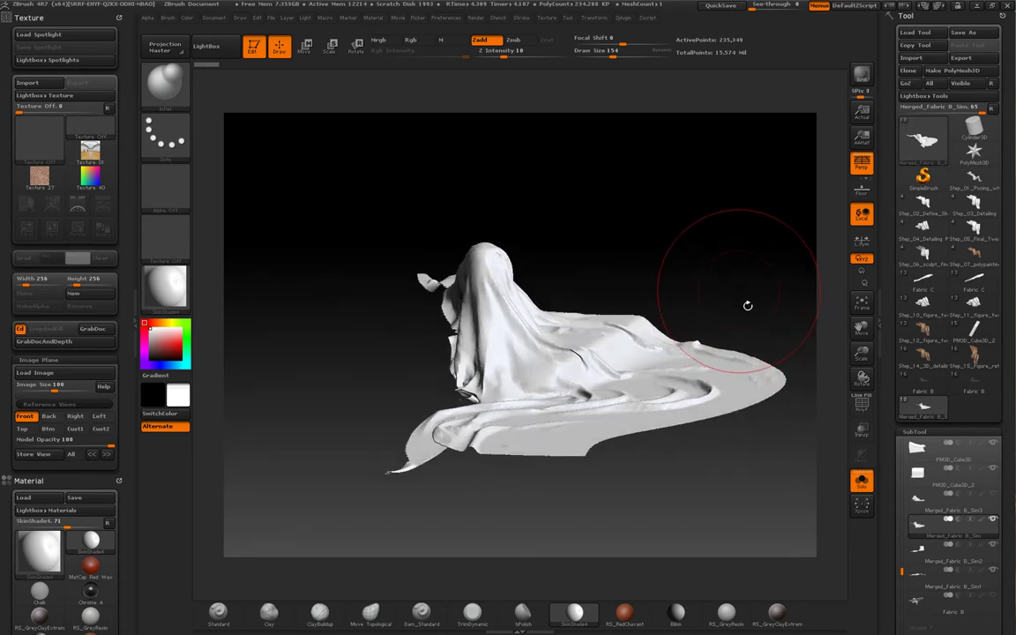
mouse_move(747, 305)
mouse_down()
mouse_move(807, 310)
mouse_move(741, 304)
mouse_move(757, 320)
mouse_move(744, 310)
mouse_move(752, 329)
mouse_move(751, 309)
mouse_up()
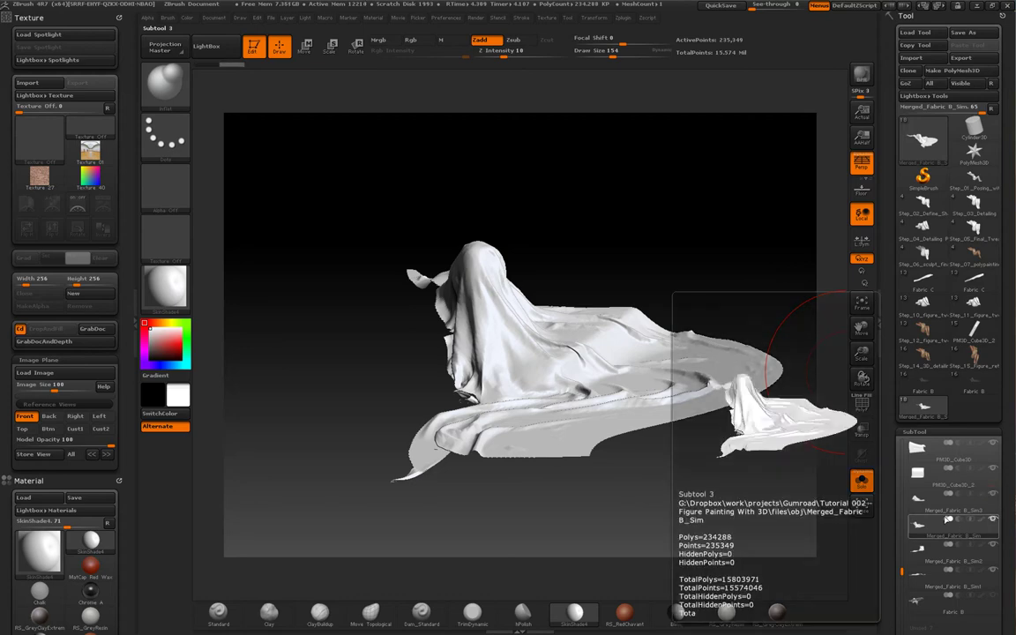
- Turn off Solo, select the Merged_Fabric B_Sim3 subtool, isolate it with Solo and examine its folds from several angles
click(861, 481)
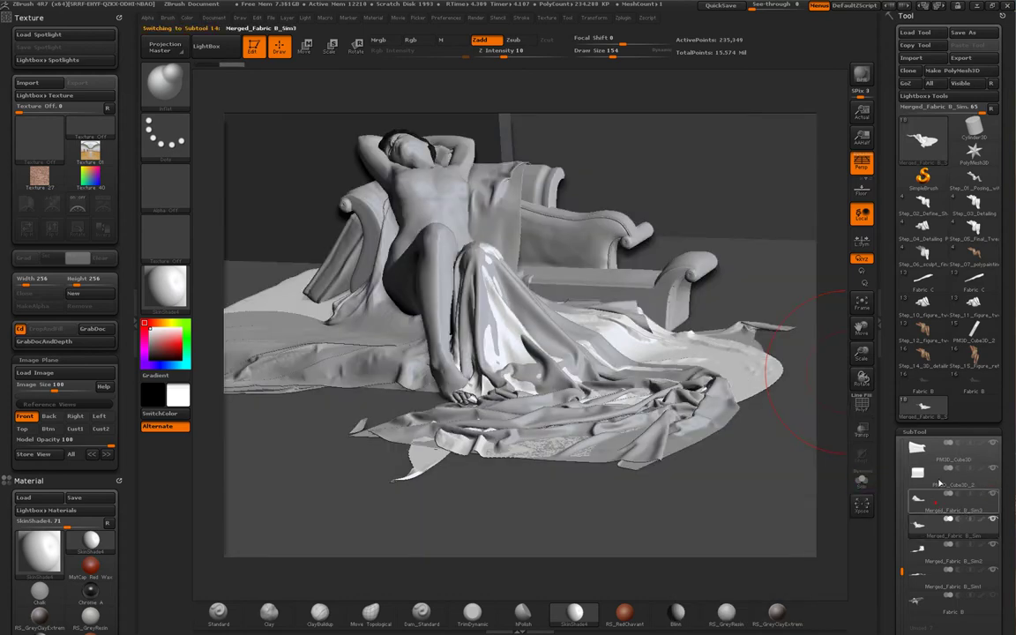
click(941, 499)
click(861, 480)
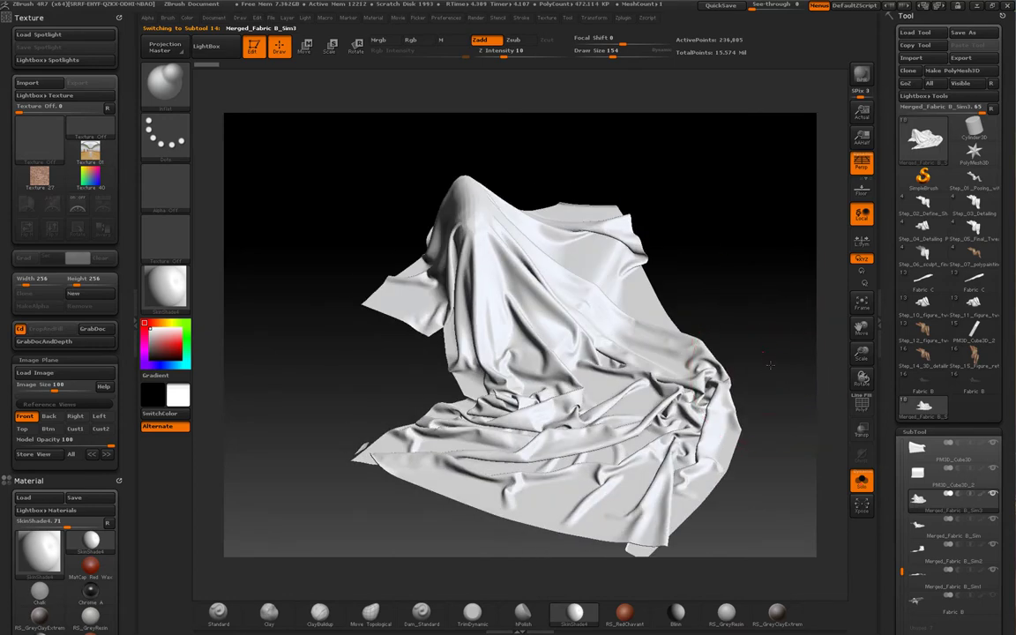
drag(770, 364, 769, 356)
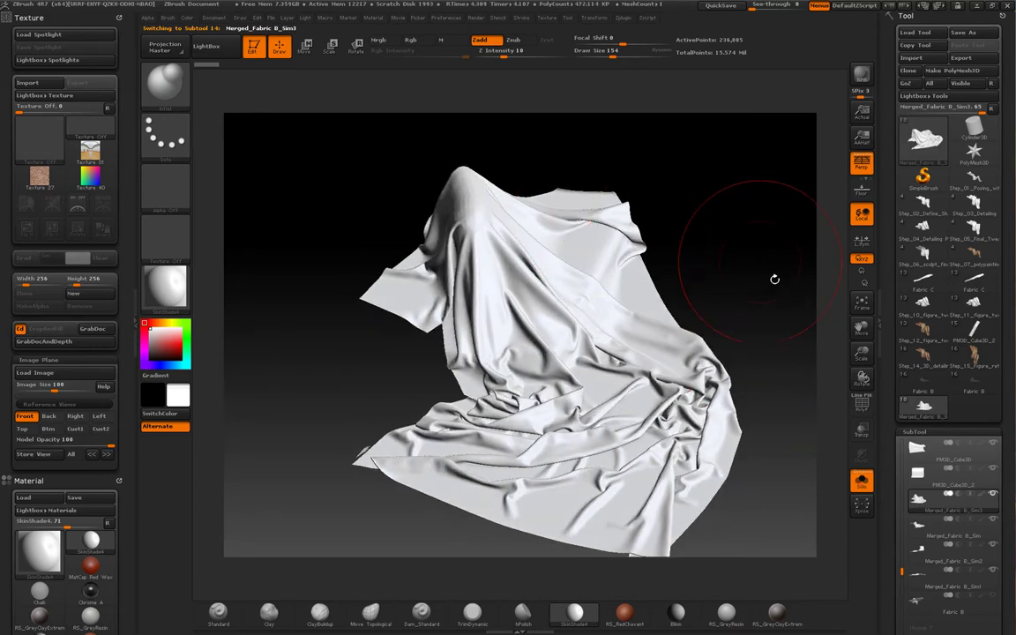
drag(774, 279, 771, 292)
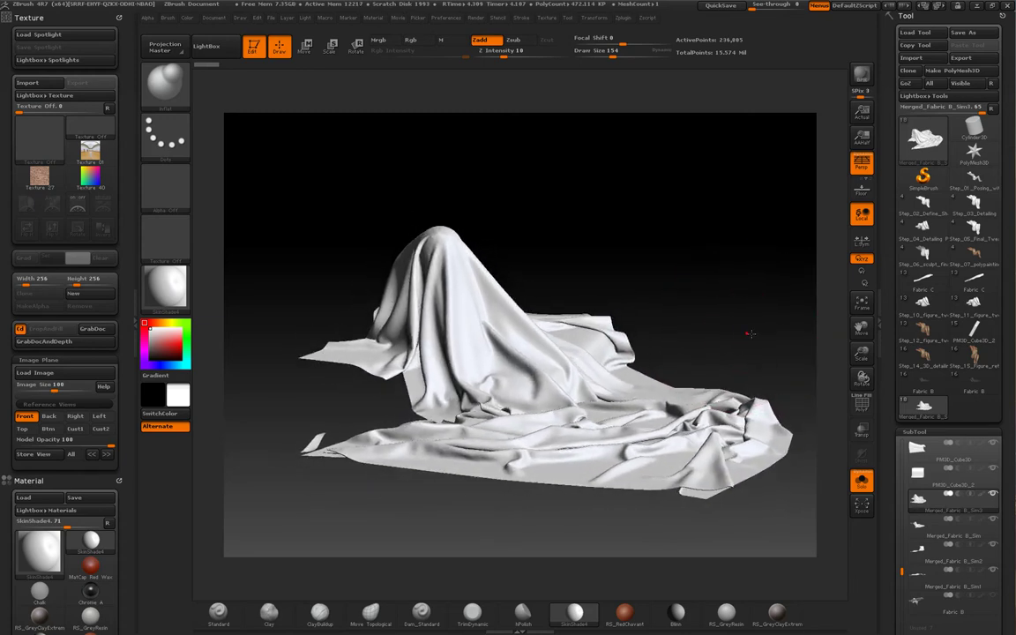
mouse_move(752, 335)
mouse_down()
mouse_move(762, 351)
mouse_move(769, 290)
mouse_move(747, 299)
mouse_move(763, 294)
mouse_move(749, 337)
mouse_move(746, 313)
mouse_move(760, 318)
mouse_up()
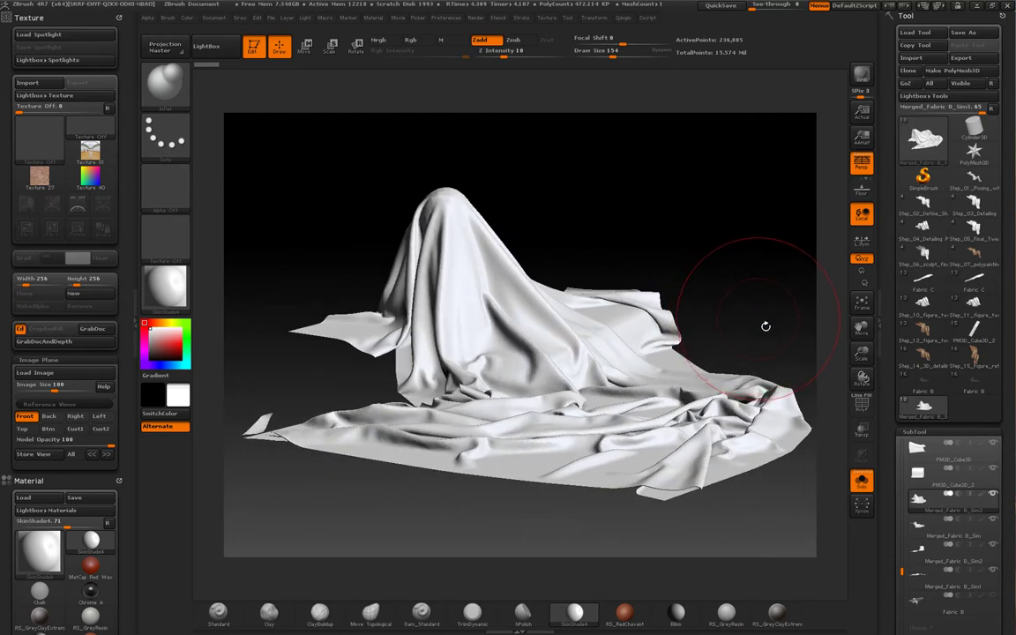
drag(766, 327, 848, 323)
- Load Step_19_Armor.ZTL and examine the torso armor base mesh
click(914, 31)
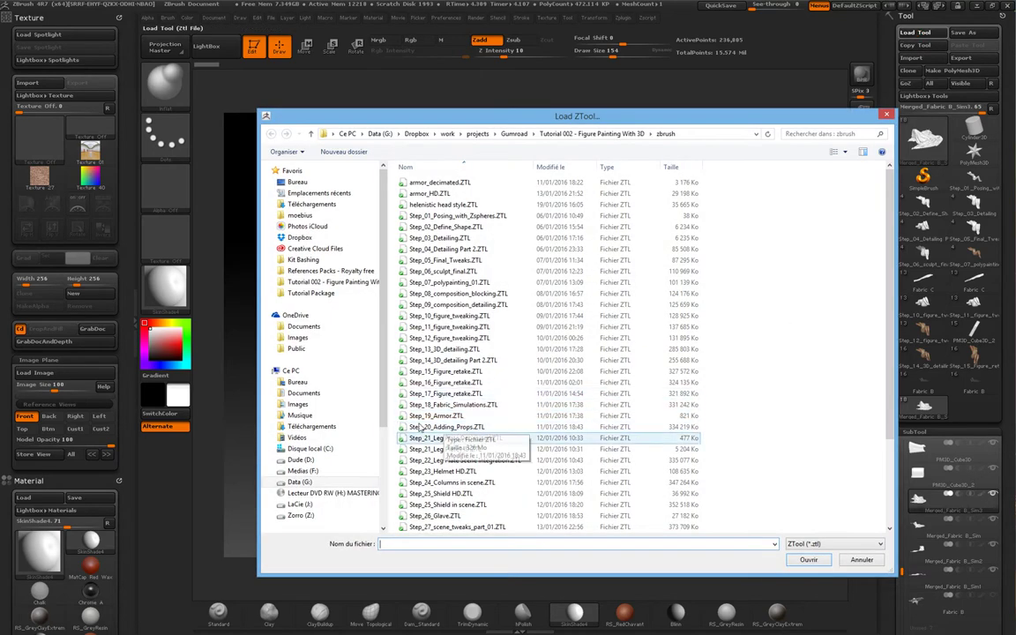
click(403, 418)
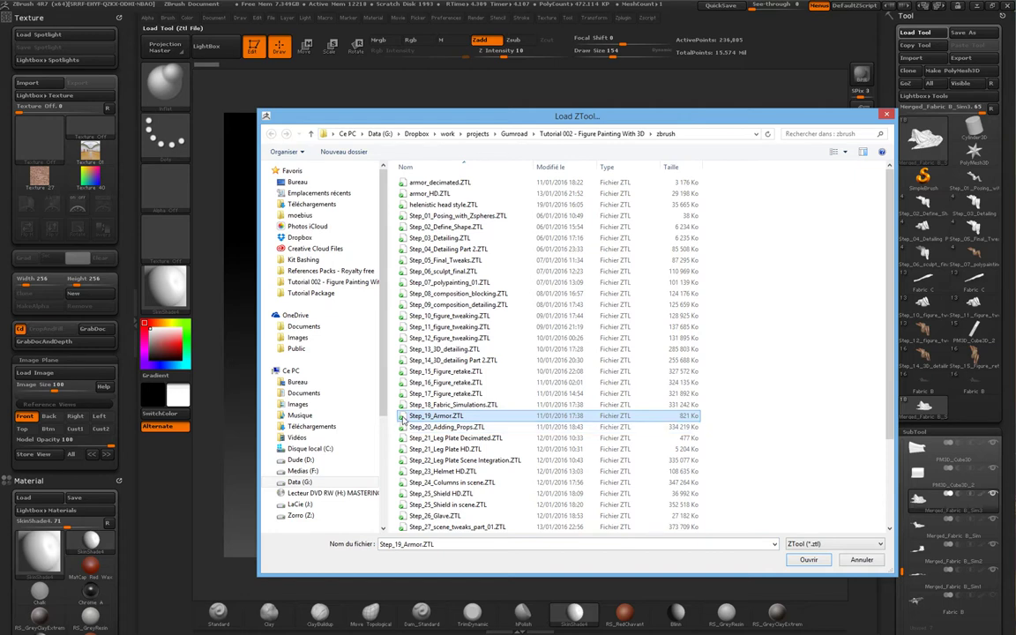
double_click(403, 418)
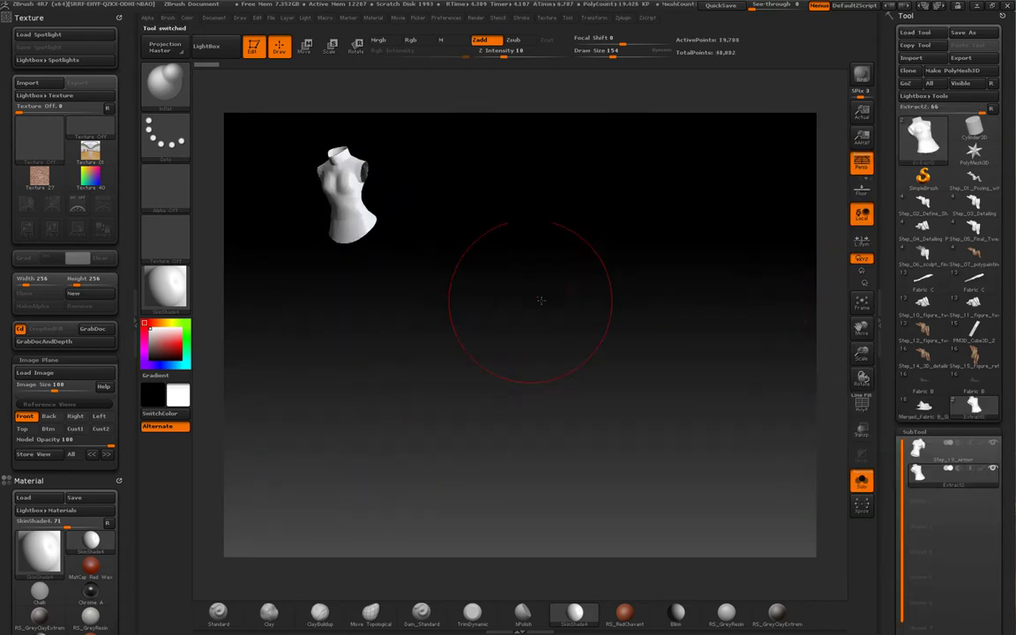
mouse_move(565, 317)
alt+mouse_down()
mouse_move(789, 361)
mouse_move(777, 355)
mouse_move(747, 372)
mouse_move(773, 357)
mouse_move(691, 350)
alt+mouse_up()
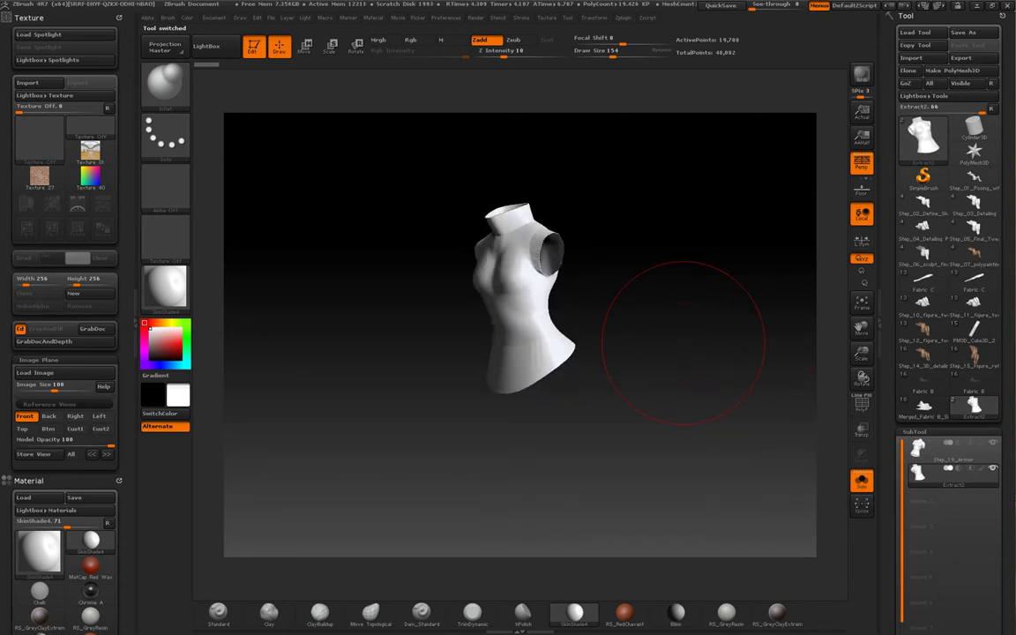
- Switch to the Adobe Bridge Refs folder and browse the ancient helmet, armor and weapon reference images
drag(1015, 133, 792, 117)
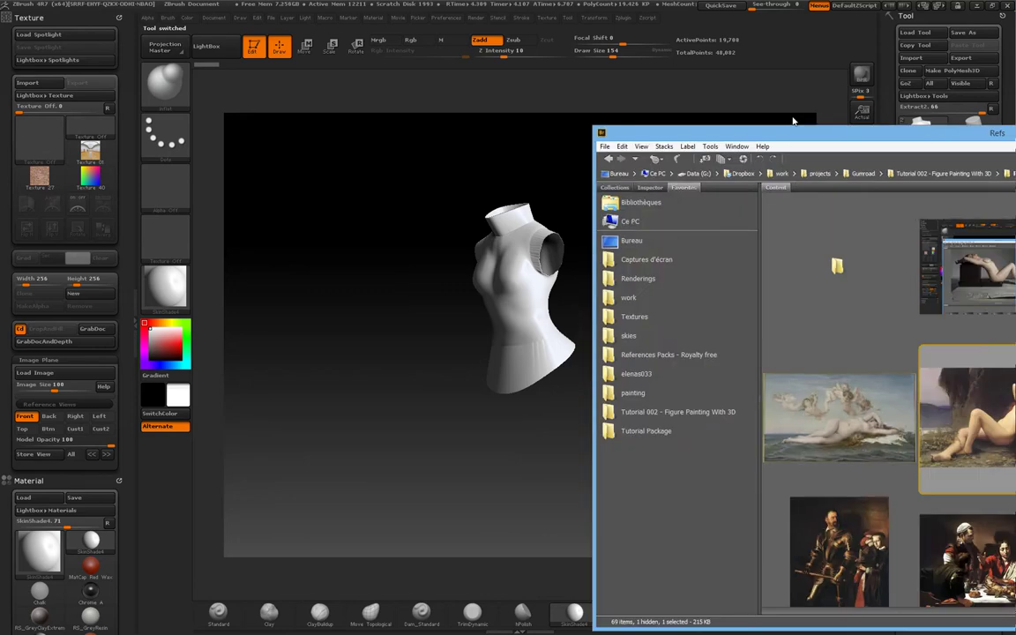
scroll(744, 234, down, 3)
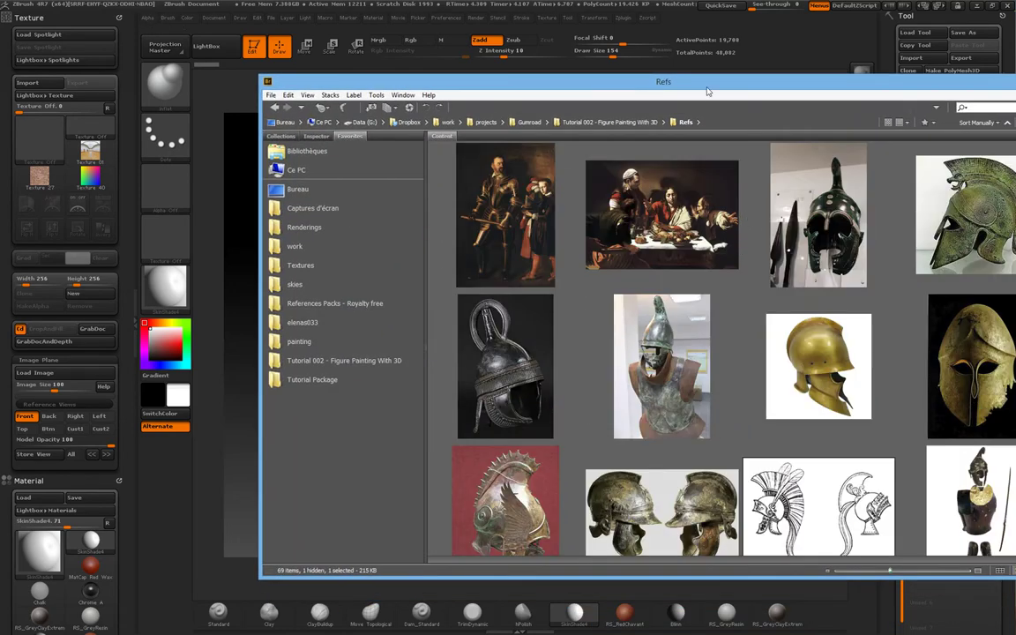
drag(706, 87, 525, 72)
scroll(680, 239, down, 1)
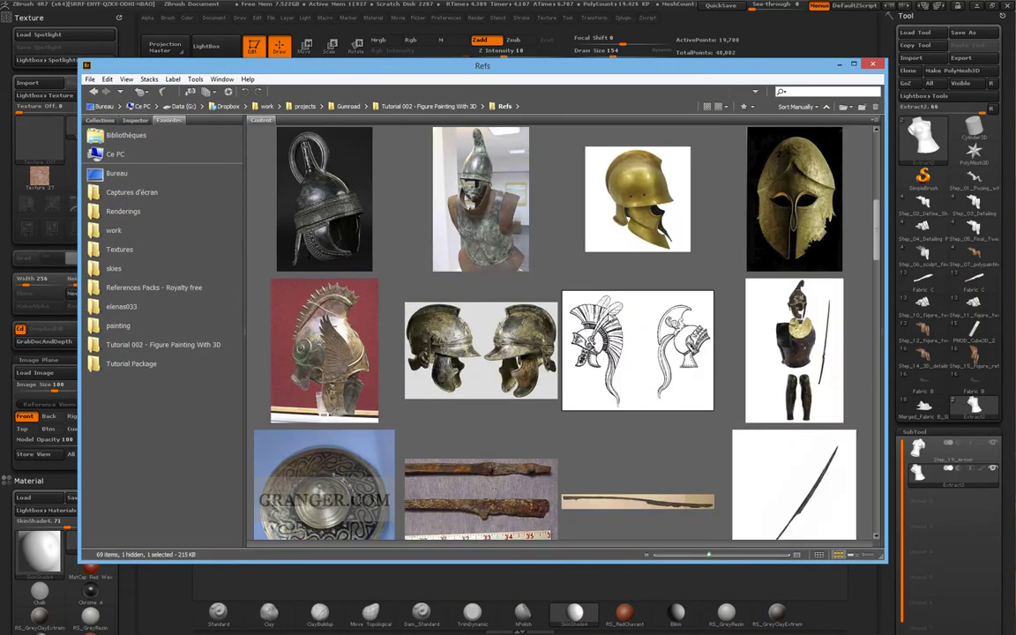
- Examine the ancient helmet, torso armor and full-armor reference images, and return to ZBrush
scroll(547, 281, down, 3)
scroll(546, 281, up, 3)
click(472, 209)
scroll(471, 209, up, 2)
scroll(631, 185, down, 4)
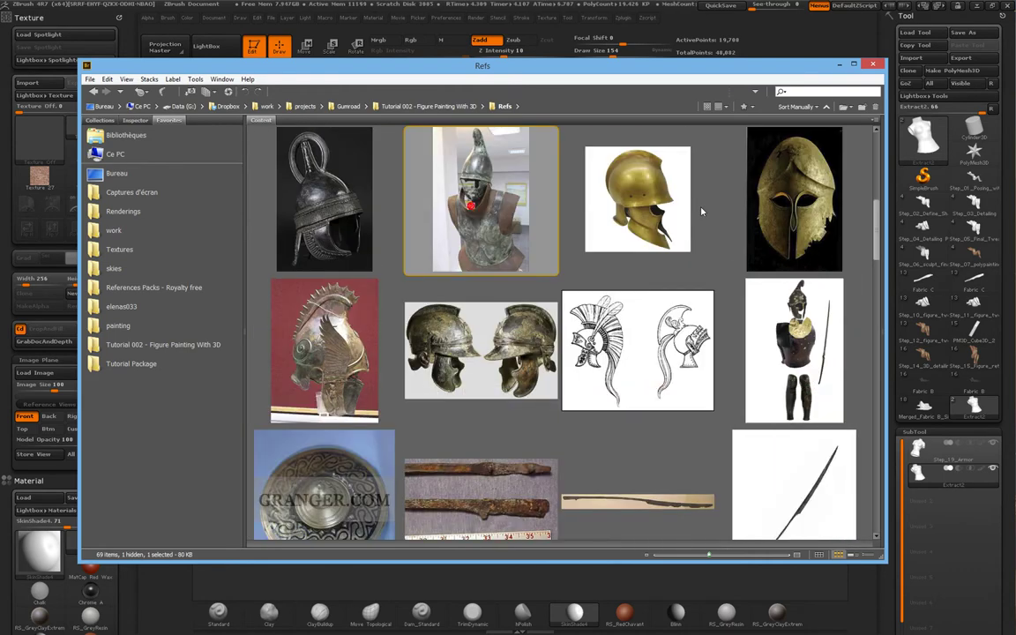
double_click(812, 219)
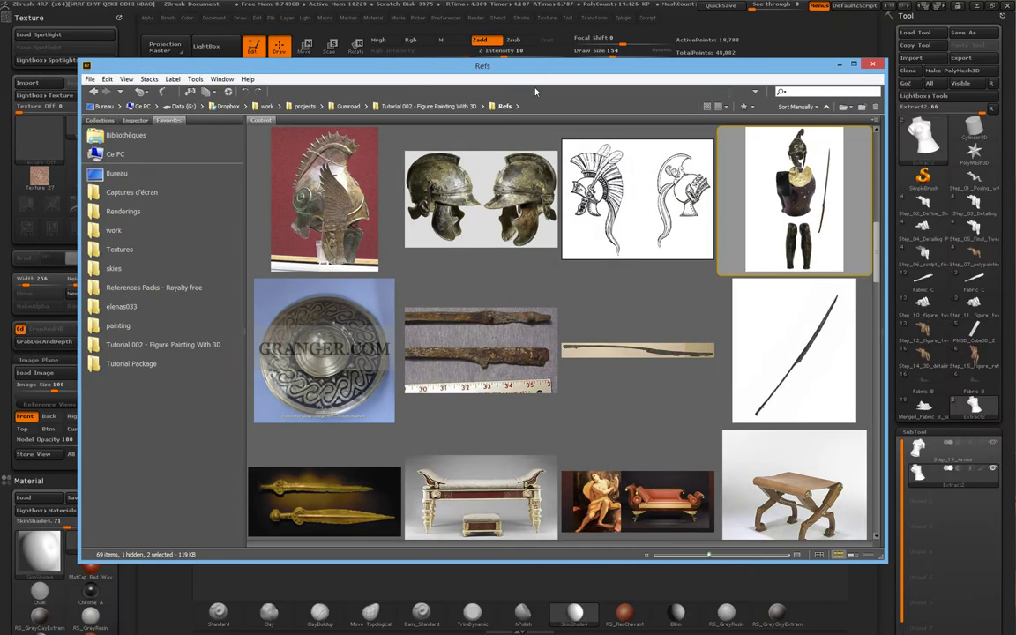
click(839, 64)
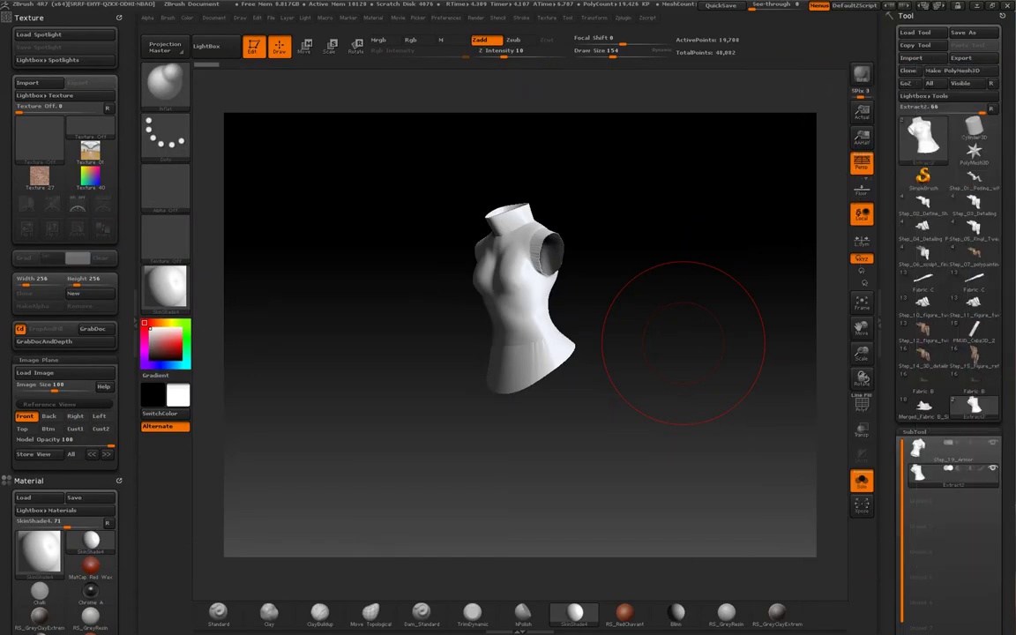
- Load Step_20_Adding_Props.ZTL and bring its decimated torso armor into view
click(917, 33)
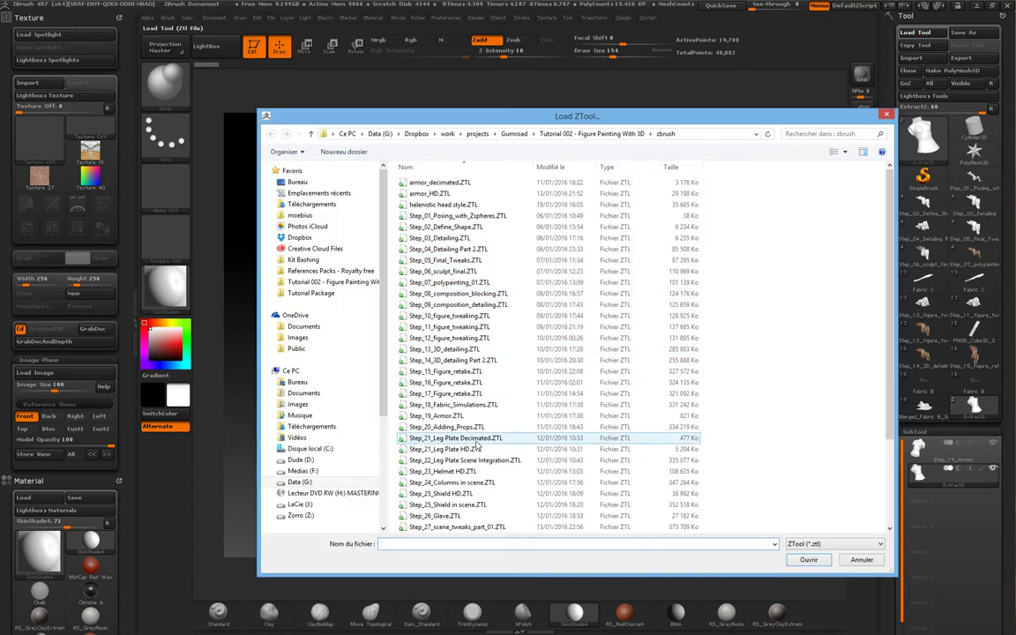
double_click(447, 428)
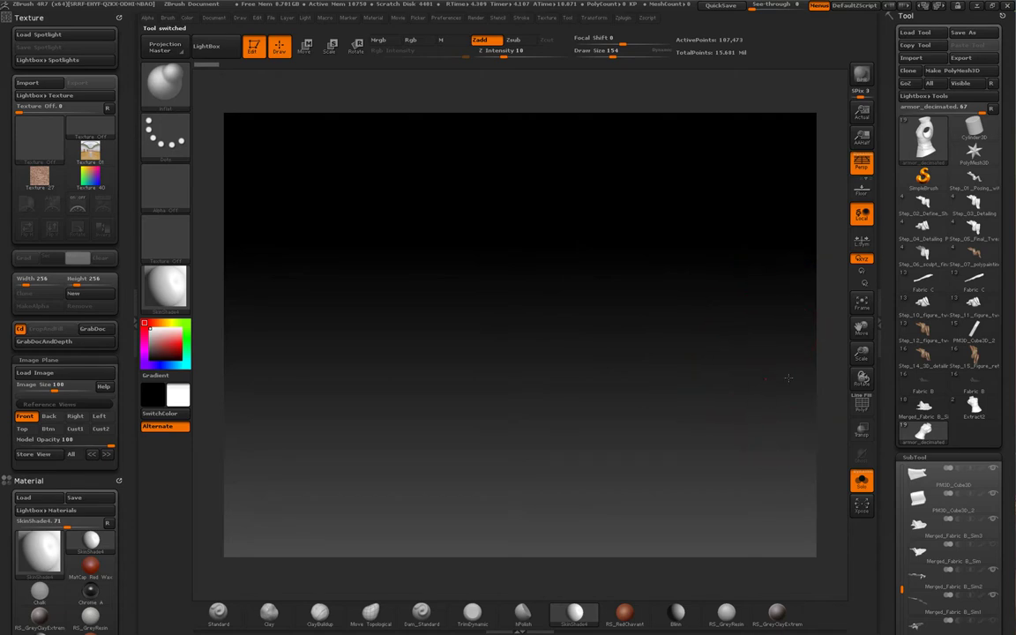
drag(767, 393, 785, 405)
drag(594, 352, 816, 264)
- Reveal the armor's EdgeLoop geometry settings, including the Panel Loops options
drag(1011, 441, 959, 357)
click(915, 318)
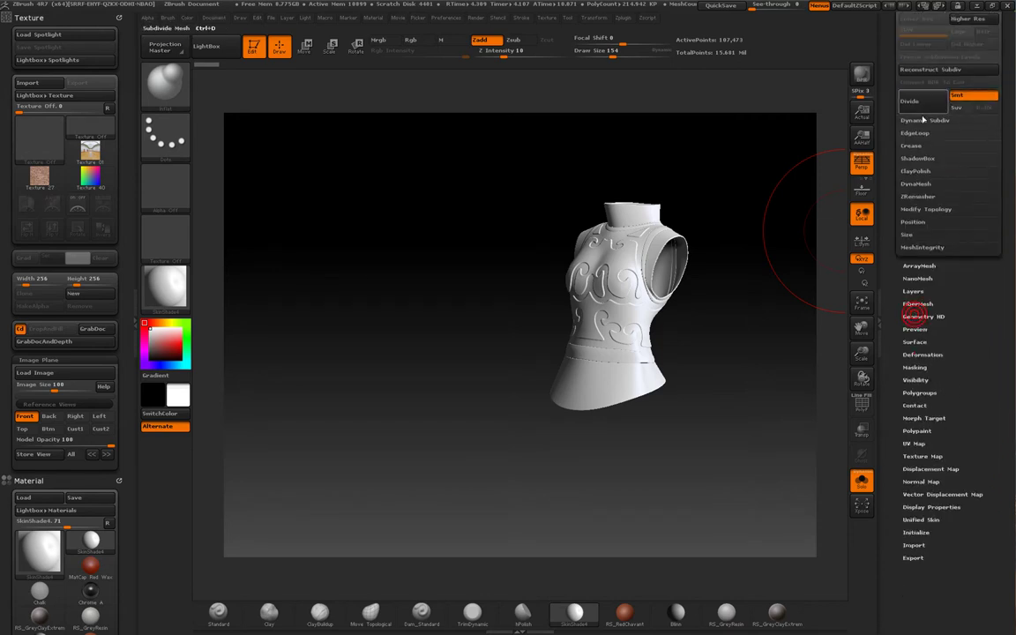
click(918, 134)
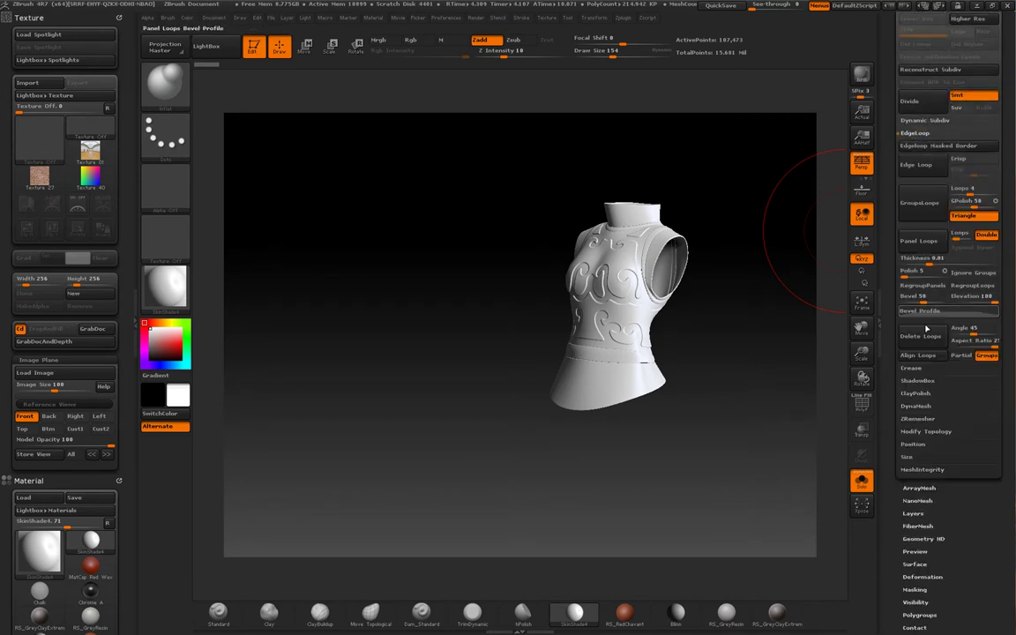
- Examine the armor's raised scroll ornaments, collar, armholes and flared waist from front and side angles
mouse_move(779, 318)
mouse_down()
mouse_move(691, 356)
mouse_move(764, 349)
mouse_move(754, 345)
mouse_move(764, 361)
mouse_move(657, 489)
mouse_move(719, 339)
mouse_move(802, 336)
mouse_move(770, 316)
mouse_up()
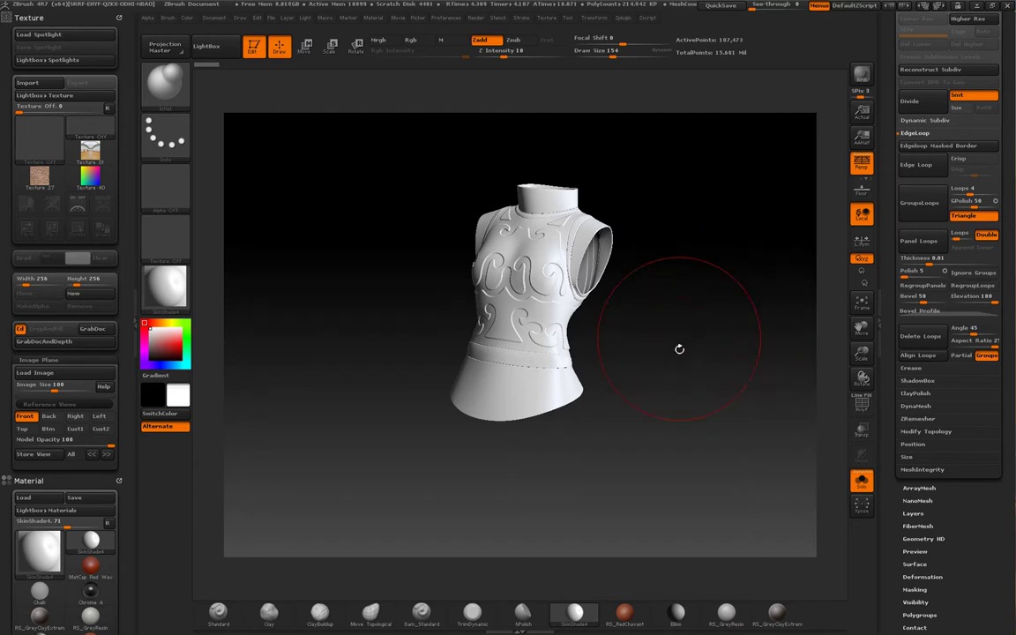
drag(679, 349, 635, 290)
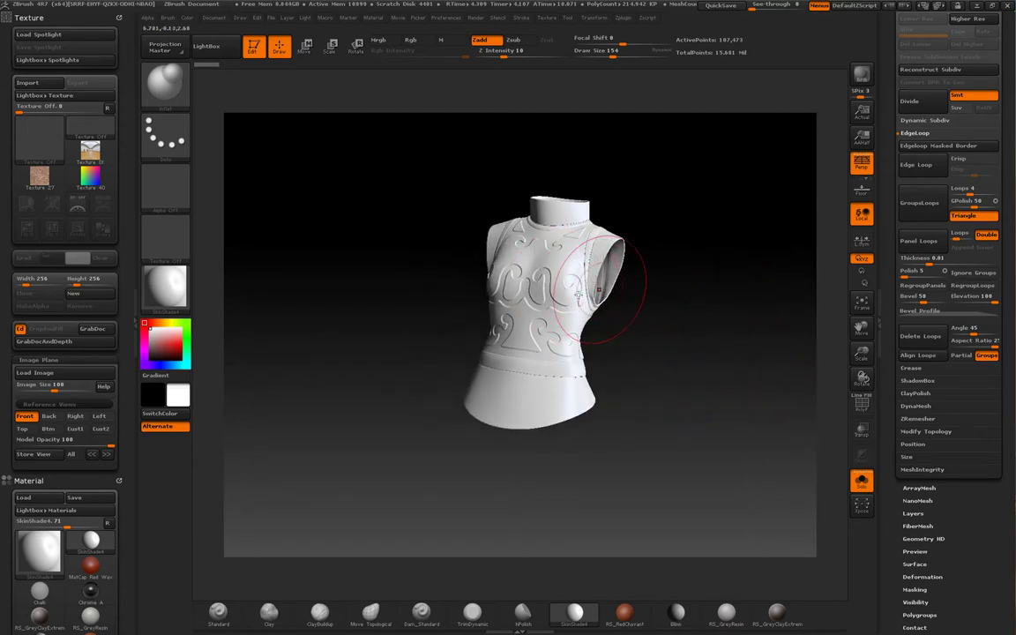
drag(670, 325, 655, 325)
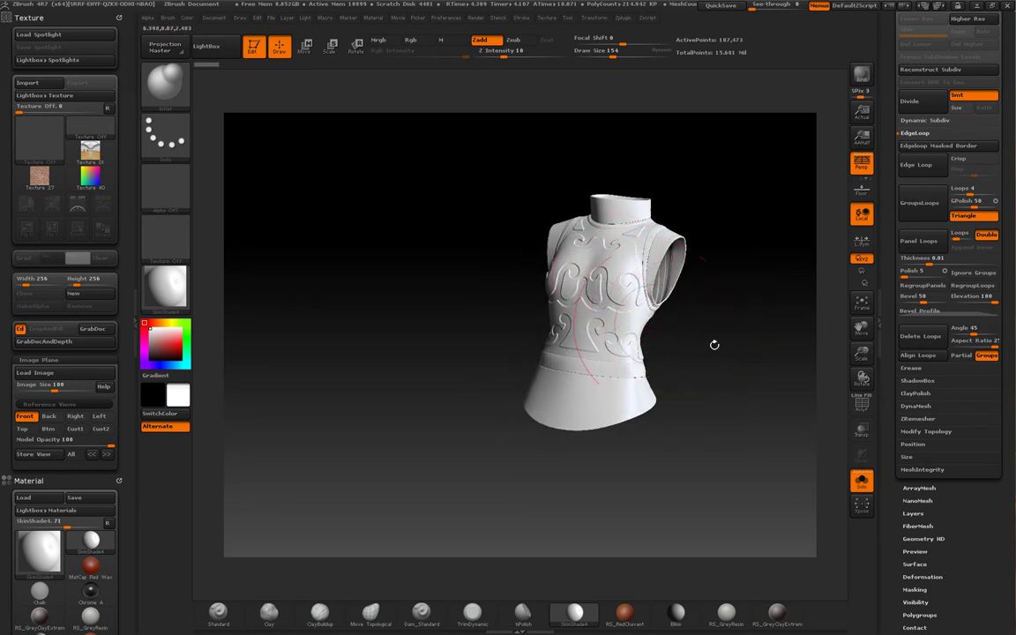
mouse_move(714, 345)
mouse_down()
mouse_move(741, 356)
mouse_move(725, 367)
mouse_up()
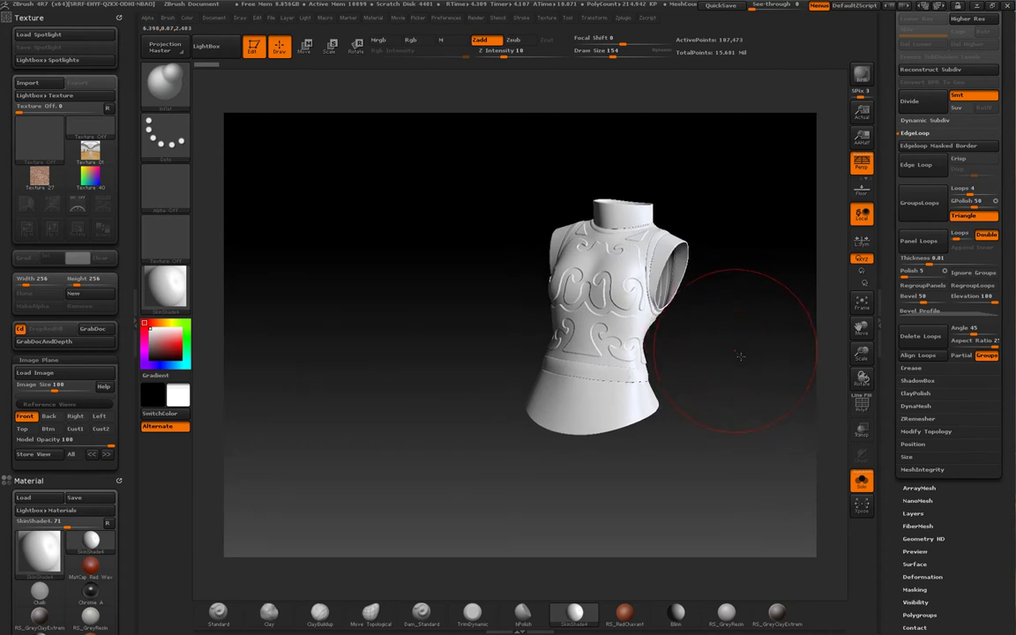
mouse_move(739, 356)
mouse_down()
mouse_move(754, 358)
mouse_move(688, 357)
mouse_move(753, 352)
mouse_move(720, 354)
mouse_up()
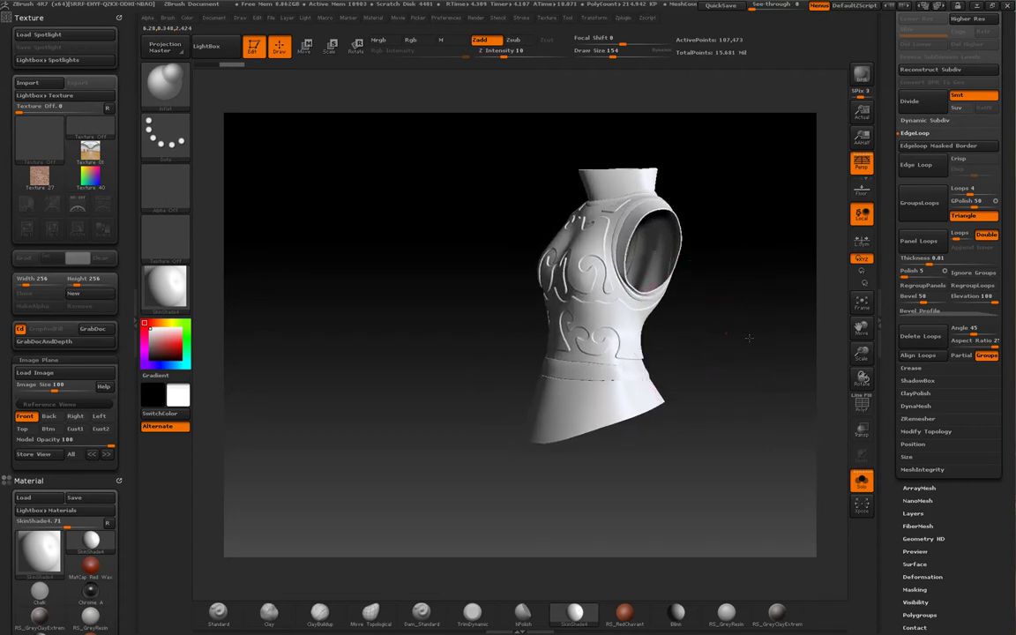
drag(748, 337, 726, 352)
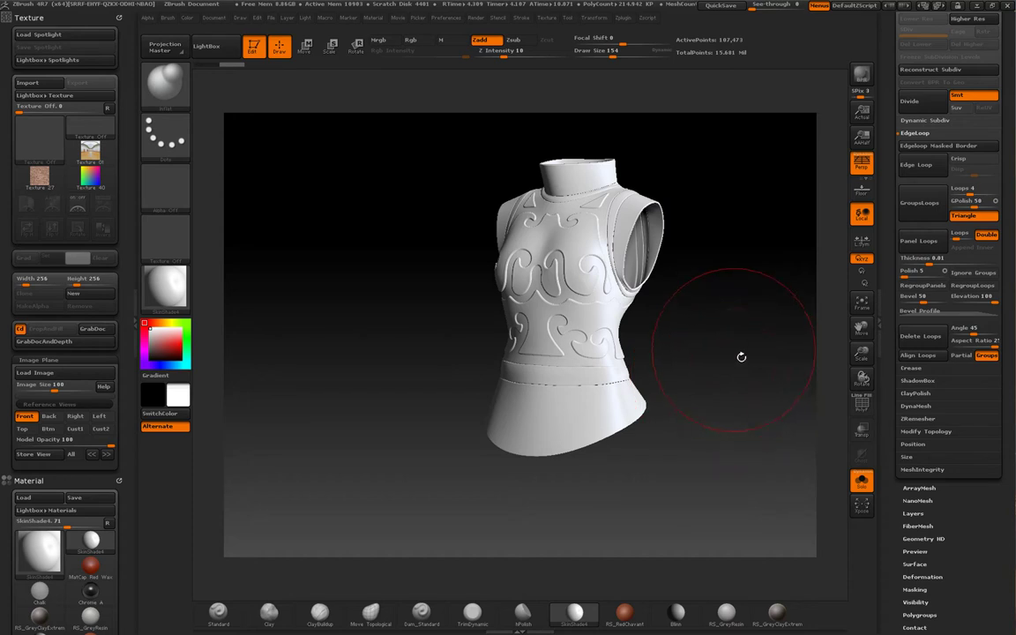
mouse_move(739, 352)
mouse_down()
mouse_move(730, 363)
mouse_move(745, 368)
mouse_up()
drag(667, 466, 677, 479)
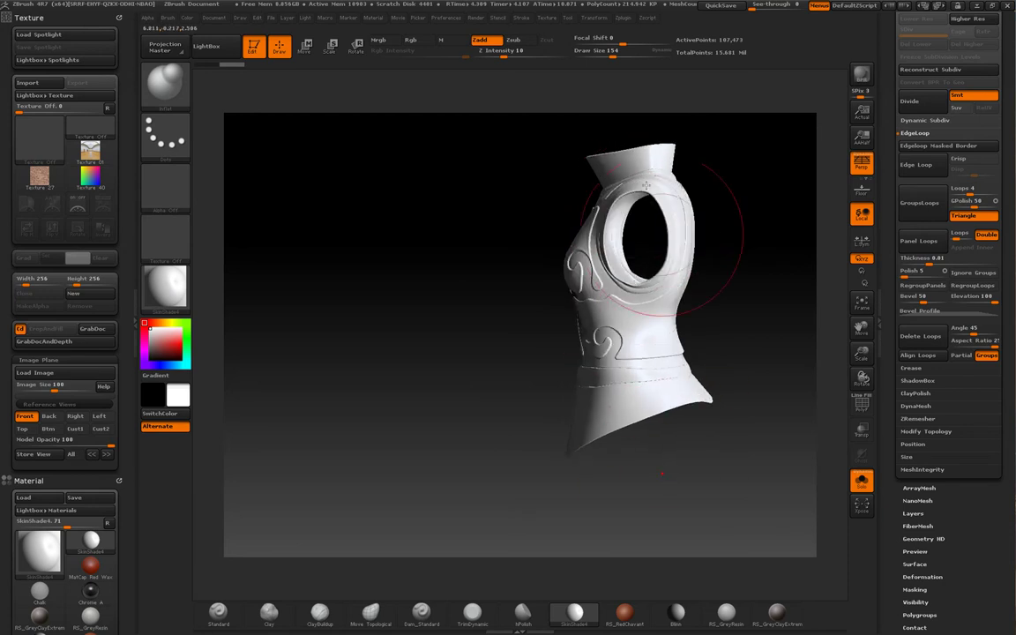
drag(687, 437, 670, 447)
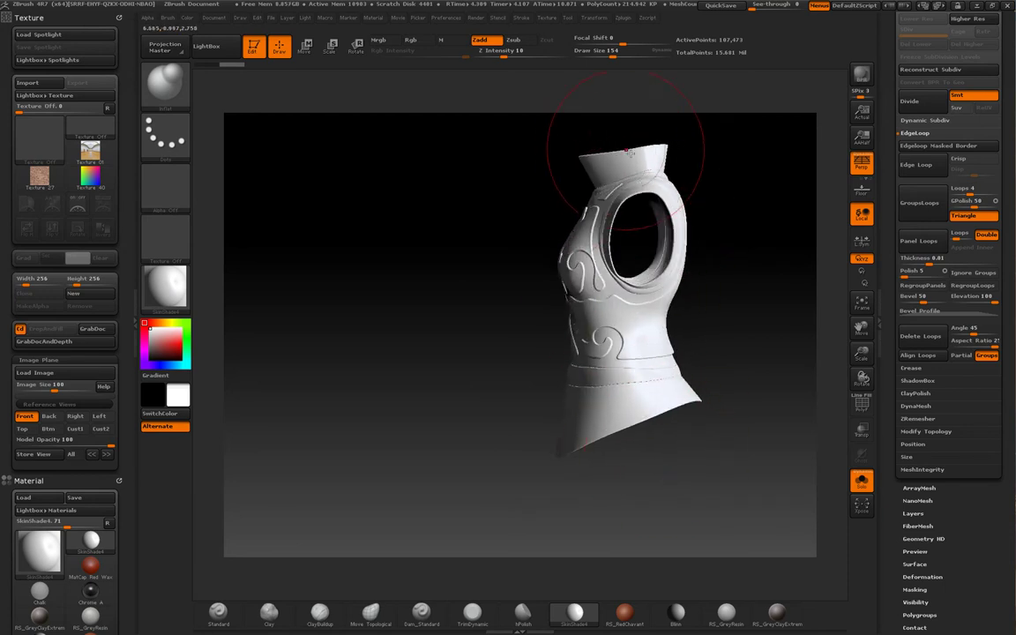
mouse_move(714, 250)
mouse_down()
mouse_move(743, 250)
mouse_move(730, 247)
mouse_up()
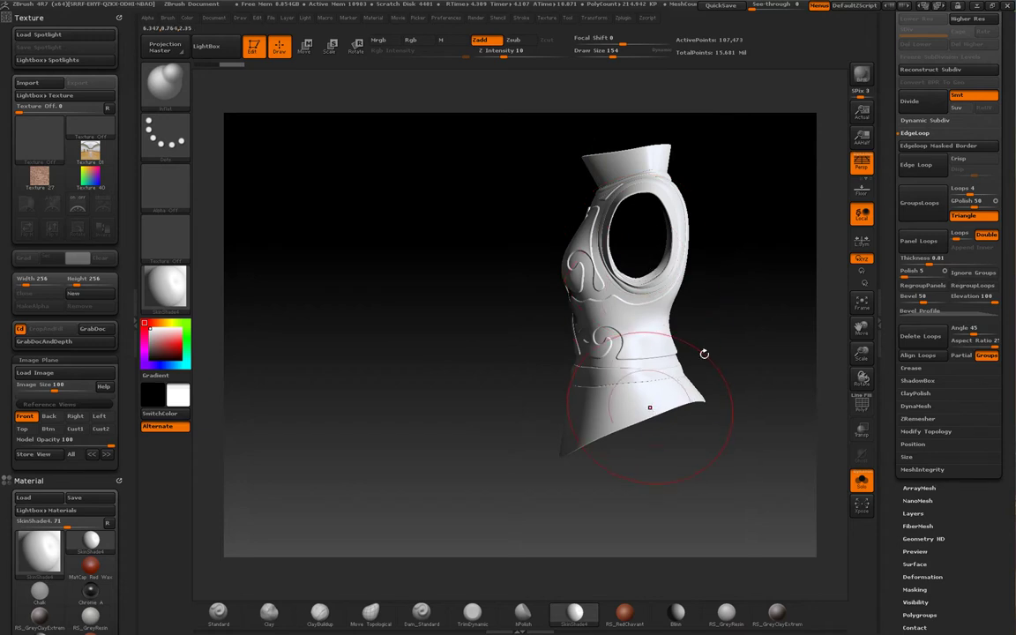
drag(709, 308, 696, 277)
mouse_move(661, 311)
mouse_down()
mouse_move(726, 315)
mouse_move(704, 330)
mouse_move(693, 254)
mouse_move(741, 266)
mouse_move(723, 296)
mouse_move(674, 288)
mouse_move(680, 277)
mouse_move(673, 288)
mouse_move(730, 299)
mouse_move(691, 297)
mouse_move(739, 328)
mouse_move(759, 325)
mouse_move(732, 324)
mouse_move(731, 336)
mouse_move(755, 341)
mouse_move(674, 336)
mouse_move(657, 325)
mouse_up()
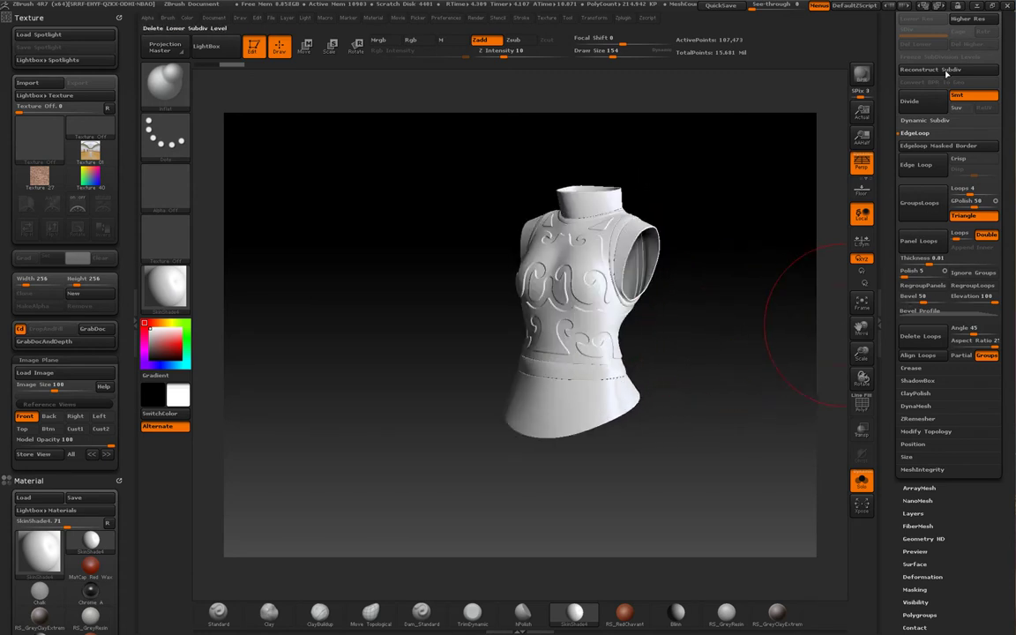
- Load the scene file Step_22_Leg Plate Scene Integration.ZTL
scroll(968, 92, up, 4)
scroll(1005, 132, up, 9)
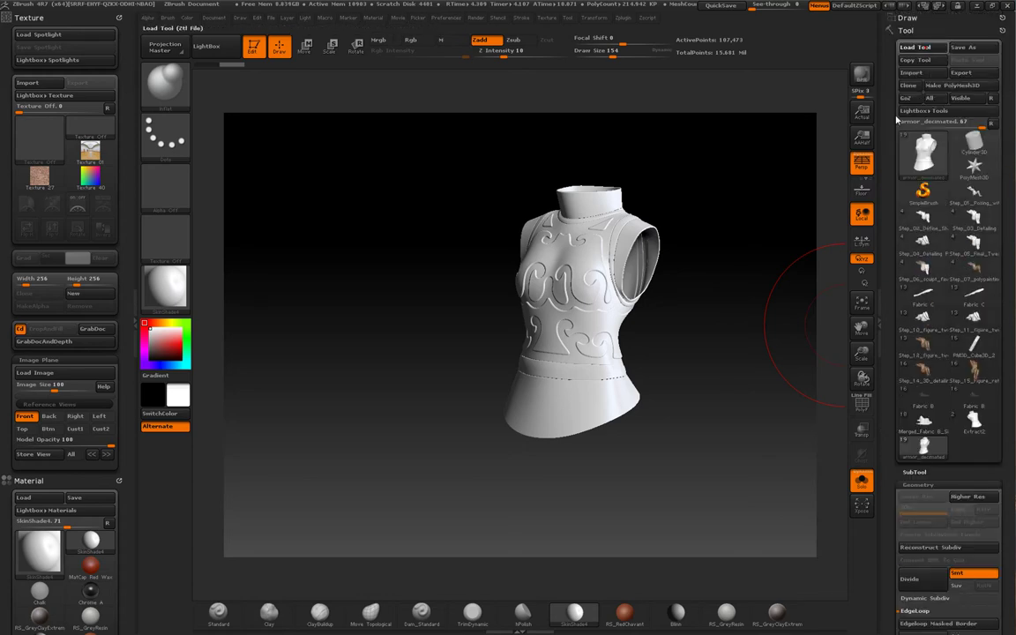
click(914, 47)
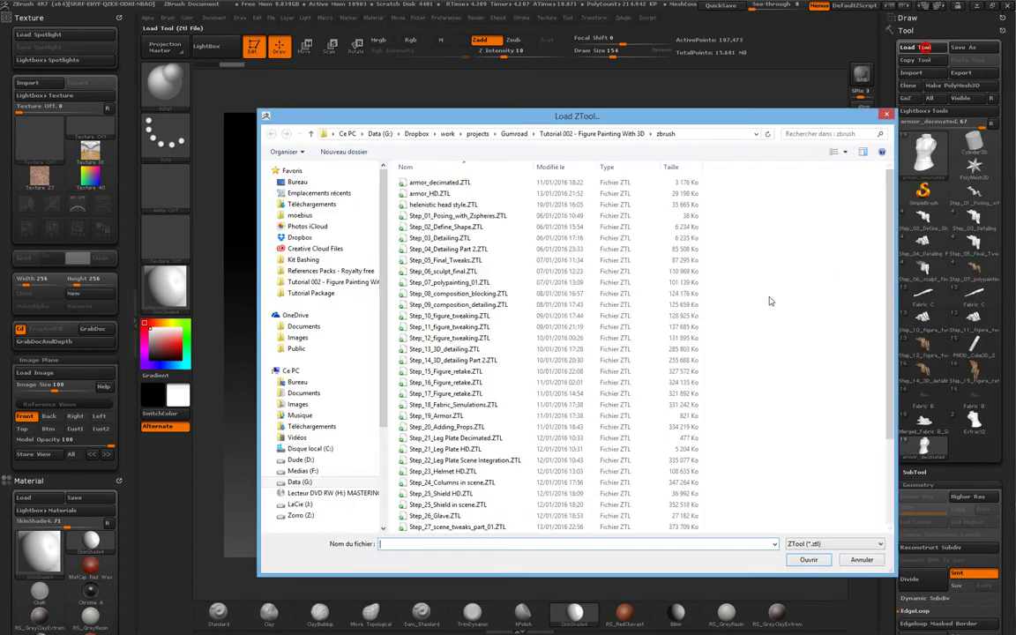
click(402, 462)
double_click(402, 462)
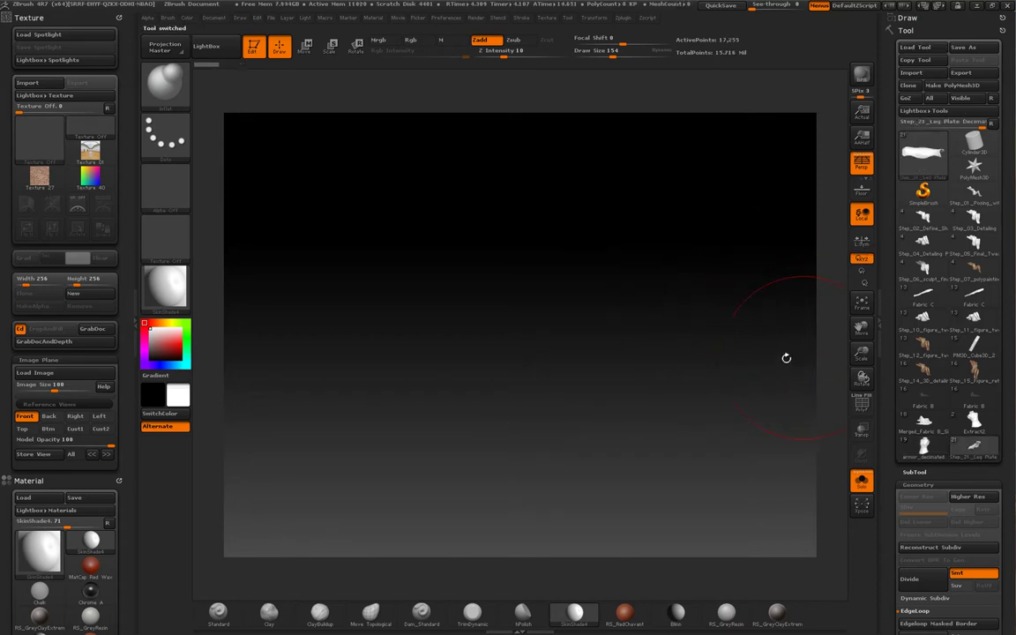
- Turn off Solo to show the whole scene and restore the stored Front reference view
key(f)
mouse_move(849, 450)
mouse_down()
mouse_move(831, 398)
mouse_move(820, 447)
mouse_move(837, 465)
mouse_move(840, 307)
mouse_move(801, 345)
mouse_move(837, 465)
mouse_move(844, 235)
mouse_move(839, 315)
mouse_move(844, 295)
mouse_move(814, 326)
mouse_move(817, 300)
mouse_up()
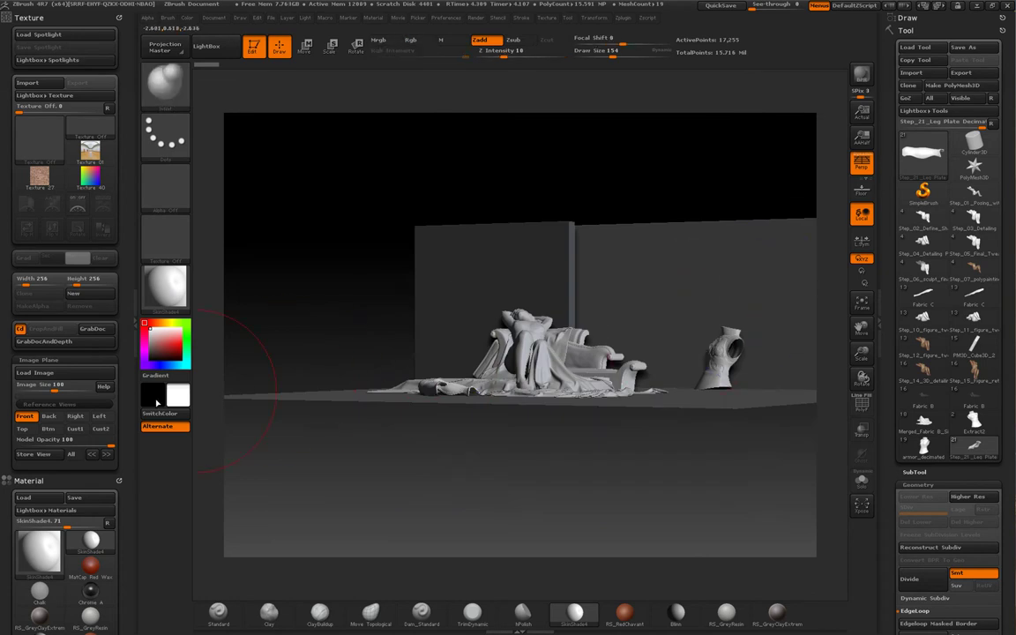
click(24, 417)
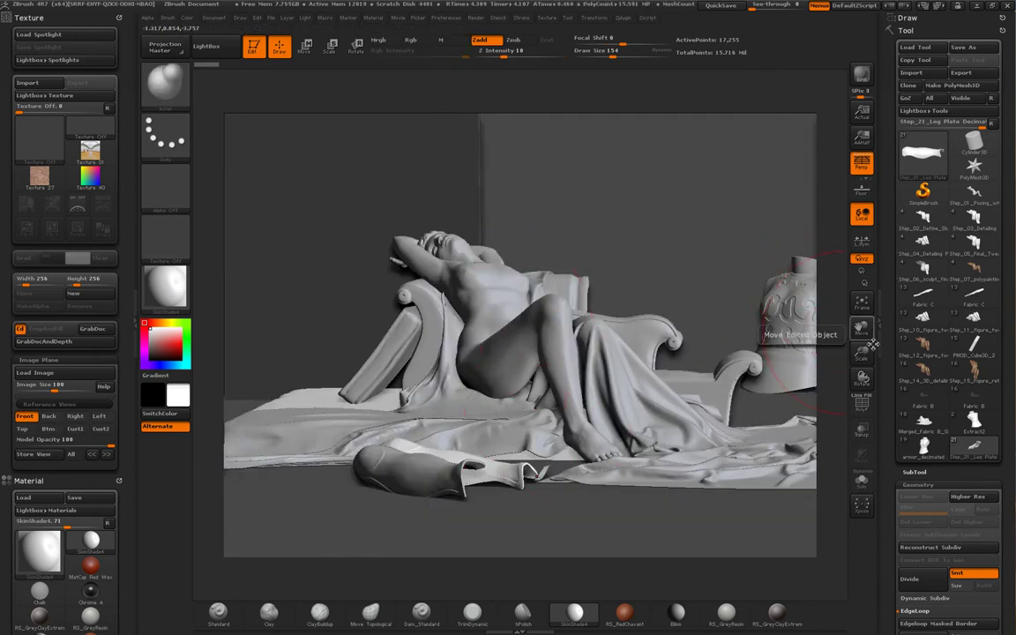
mouse_move(974, 143)
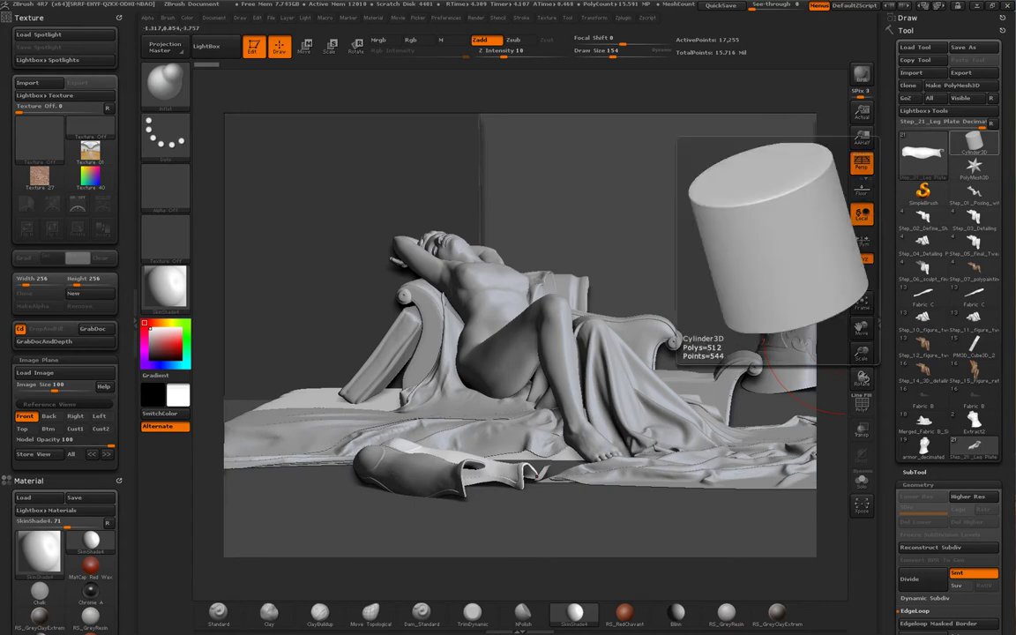
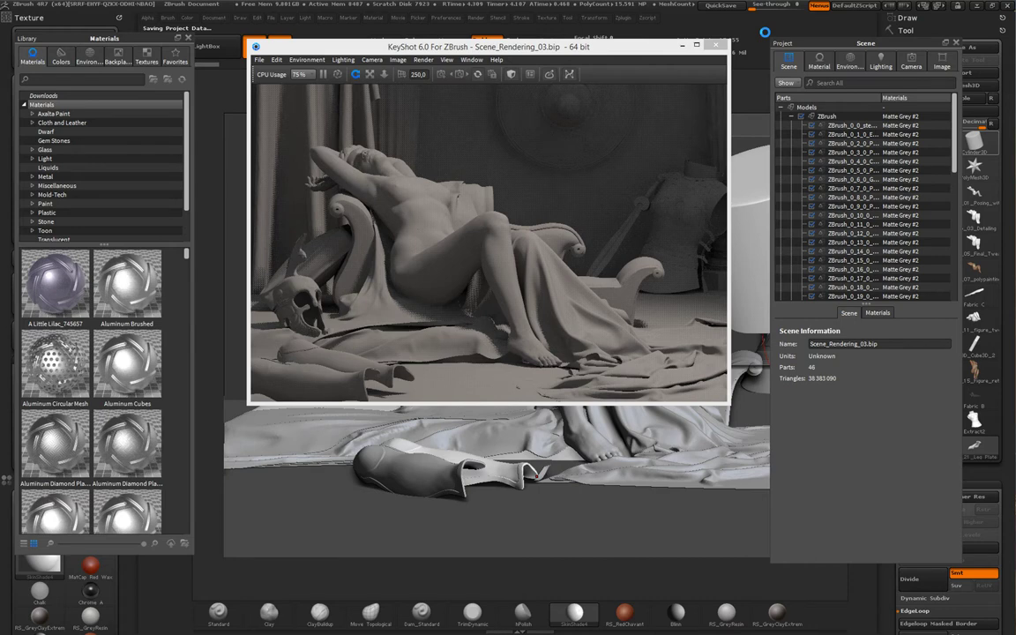
- Show the camera settings of the KeyShot scene and lock Camera 7
click(911, 64)
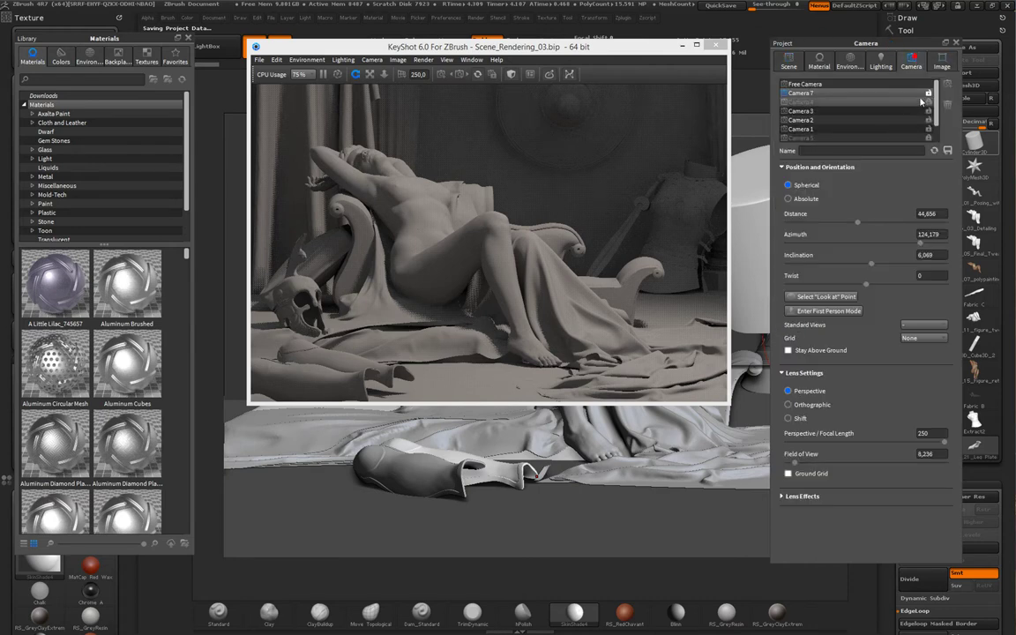
click(928, 93)
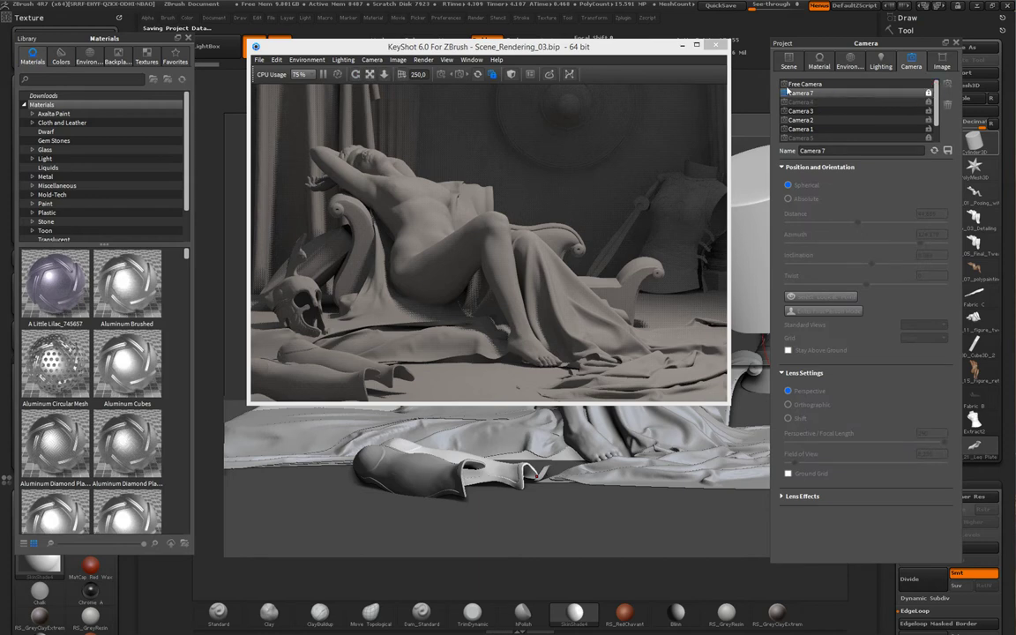
click(488, 50)
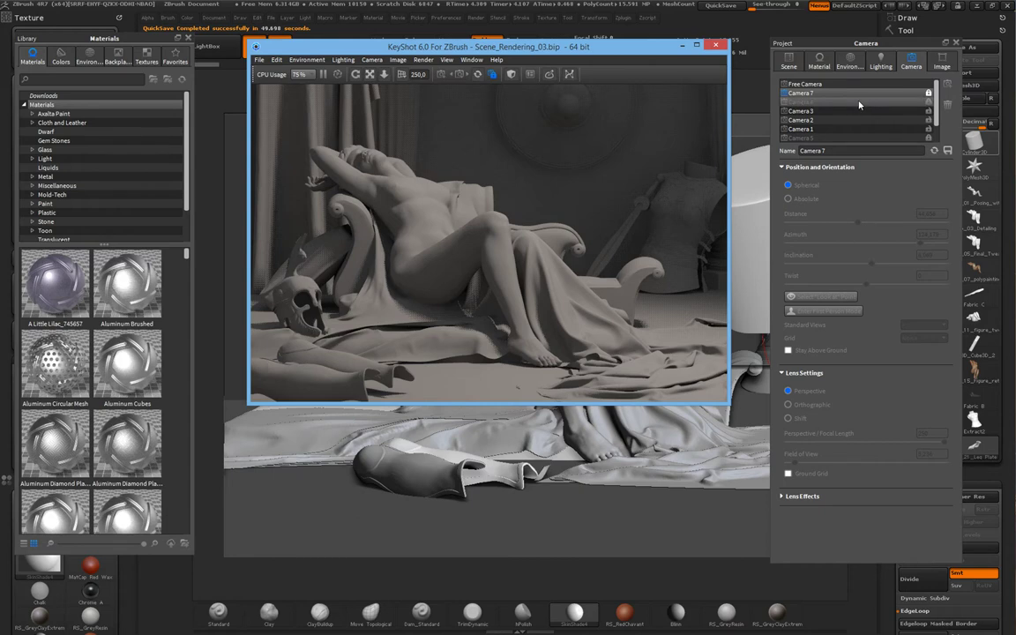
- Compare the saved views of Cameras 1, 5, 6, 2, 3 and 4, and return to Camera 7
drag(937, 111, 940, 125)
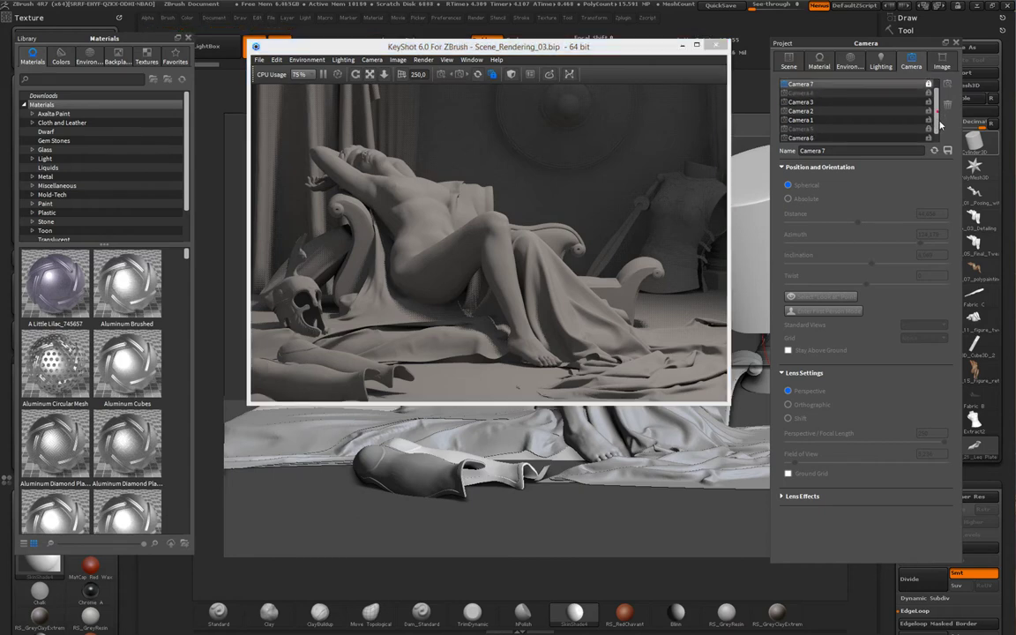
click(801, 120)
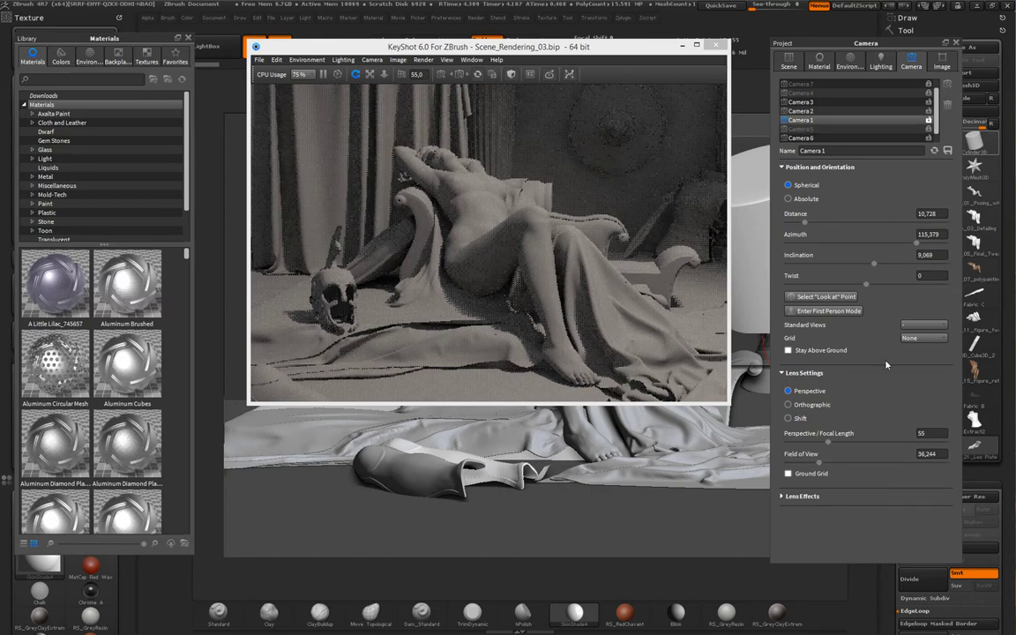
click(799, 129)
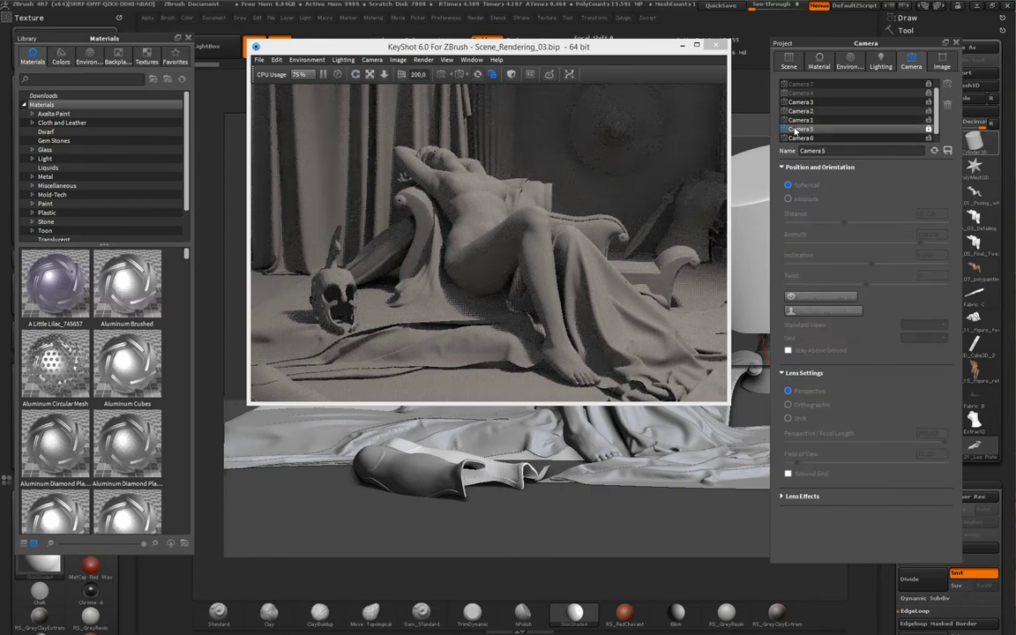
click(809, 138)
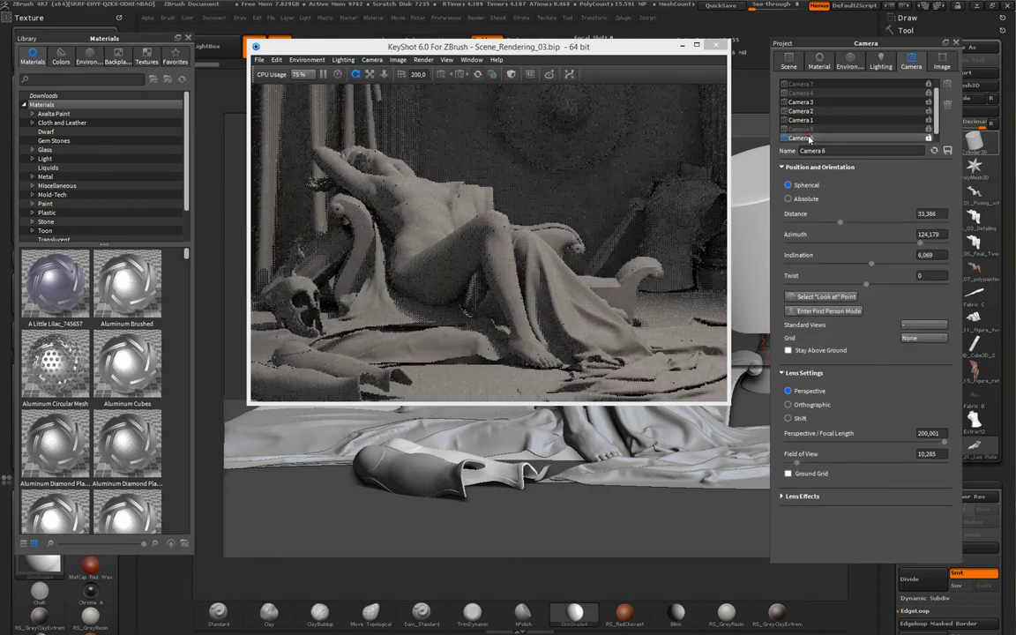
click(804, 102)
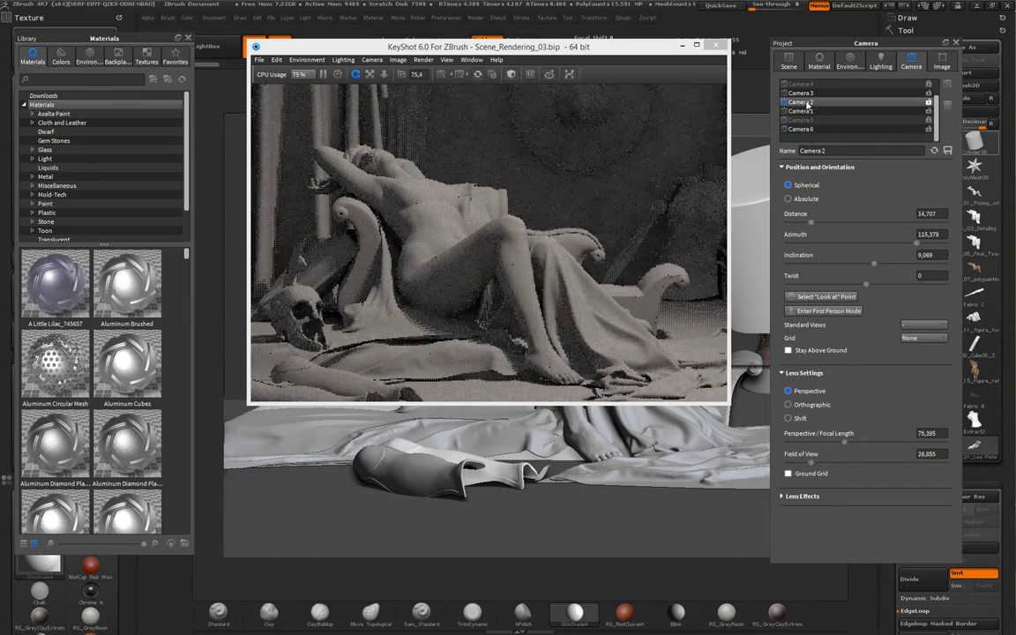
click(807, 96)
click(804, 94)
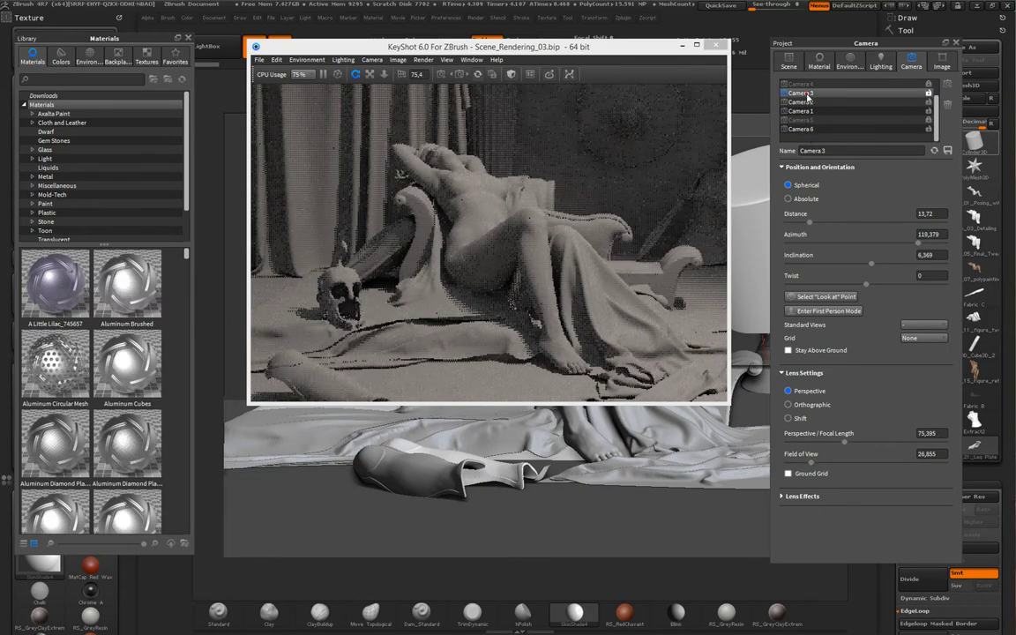
click(807, 84)
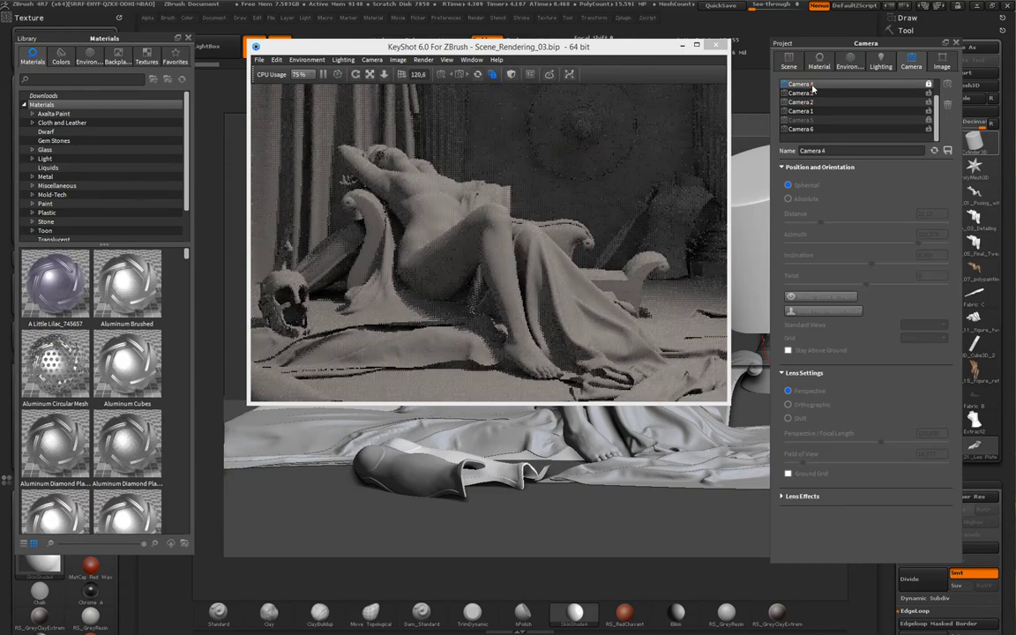
drag(936, 119, 936, 92)
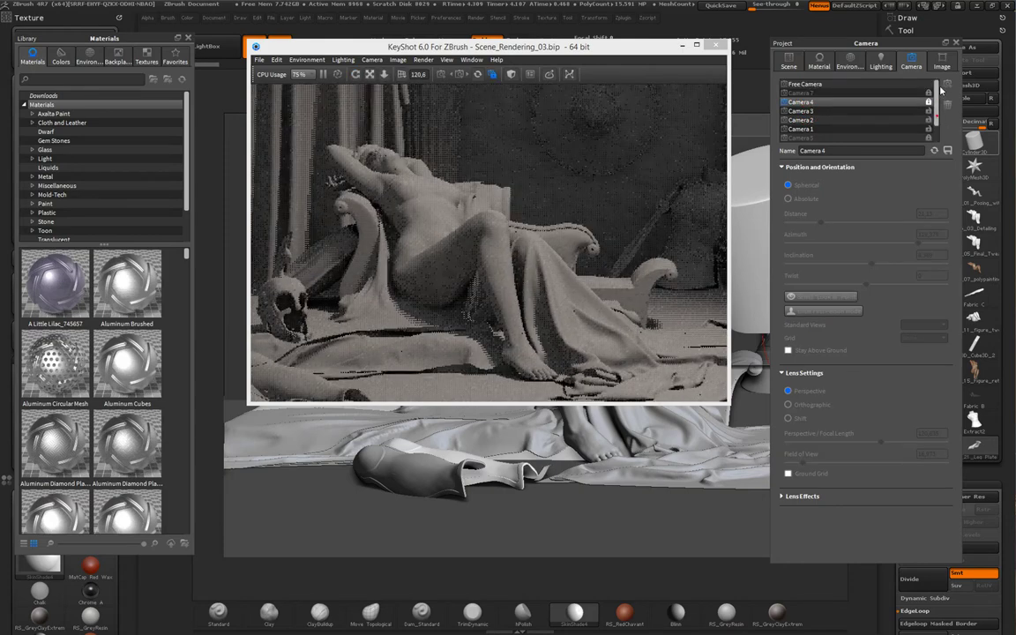
click(831, 94)
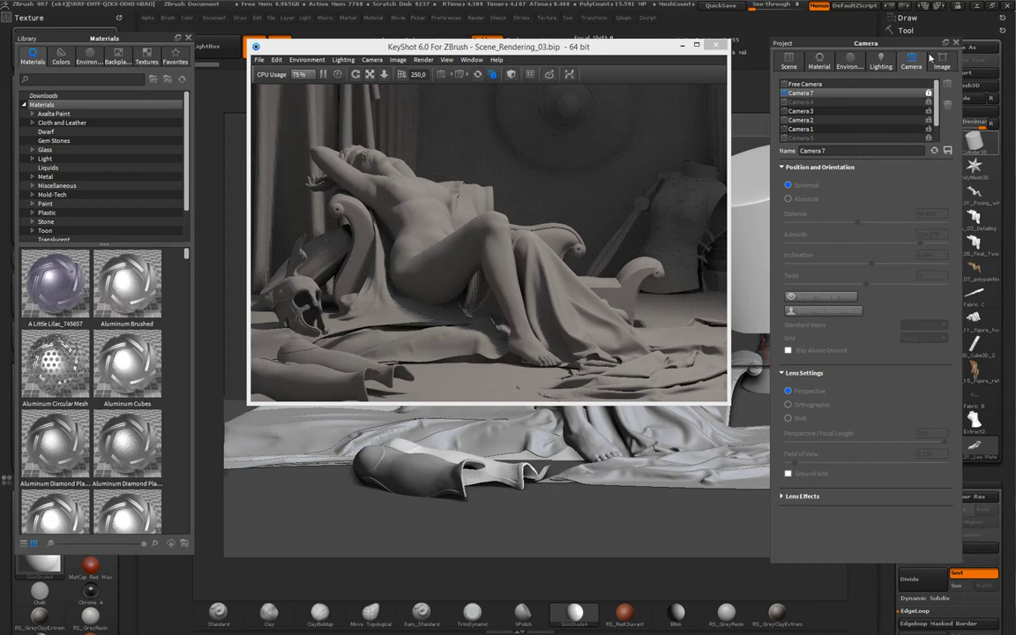
- Unlock Camera 7 and try the Orthographic lens setting on it
click(928, 94)
click(928, 93)
click(928, 93)
click(929, 93)
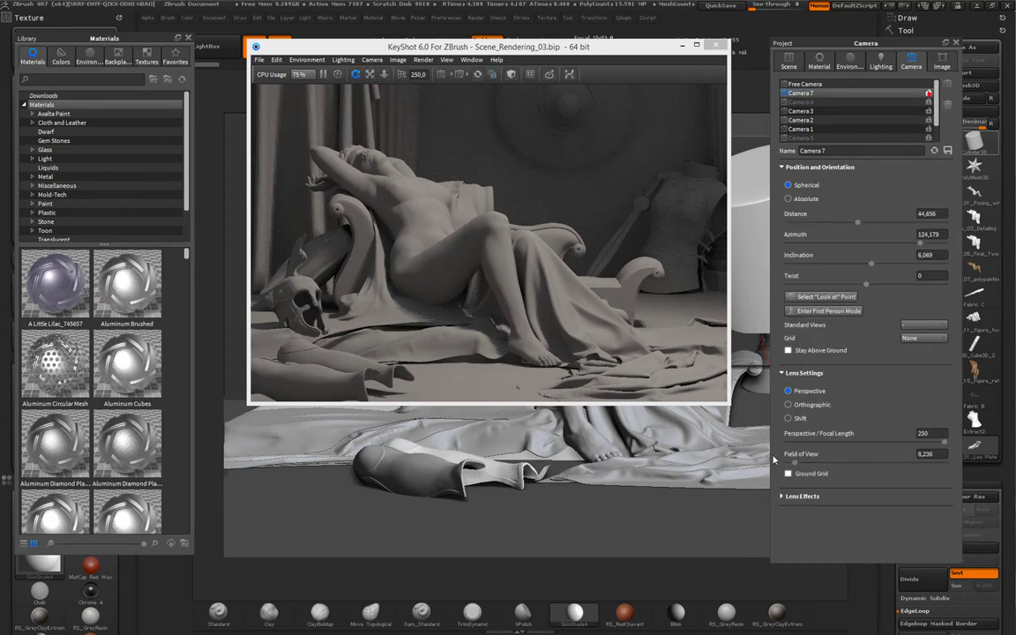
click(788, 405)
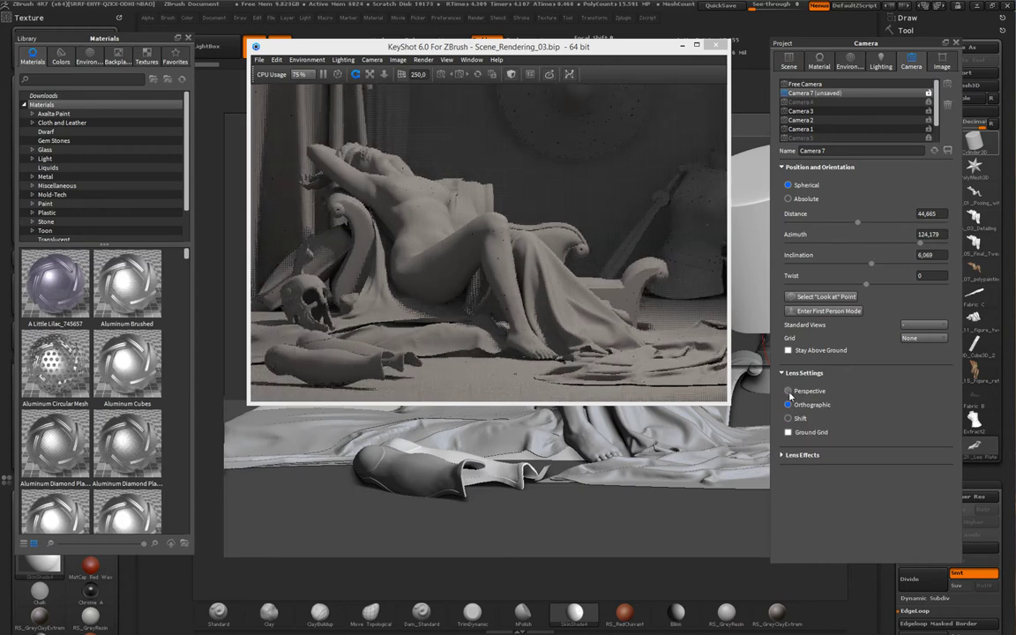
- Set Camera 7's lens back to Perspective and lock the camera
click(789, 391)
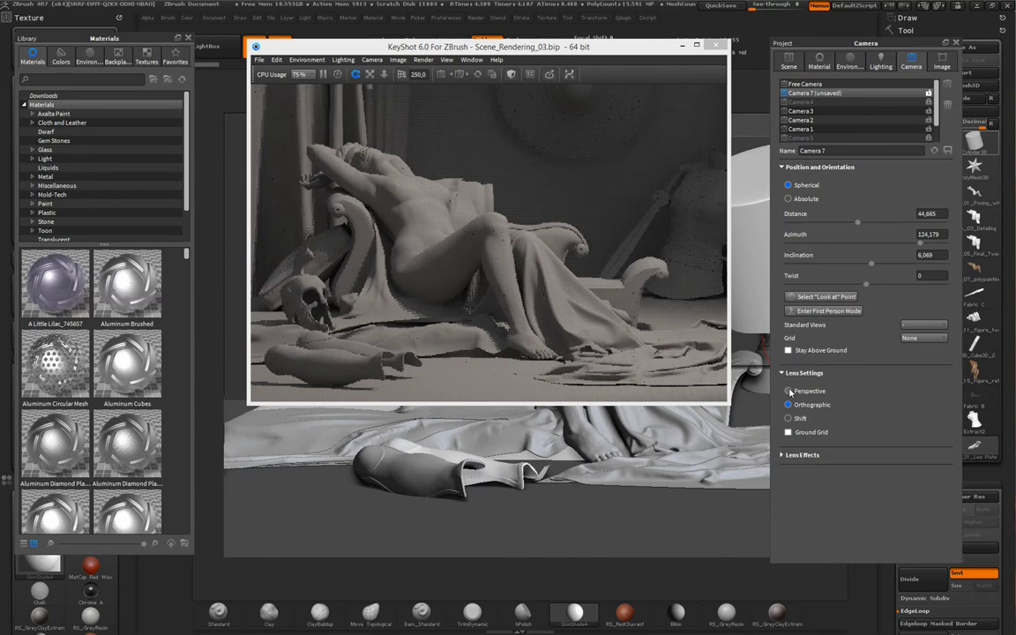
click(789, 390)
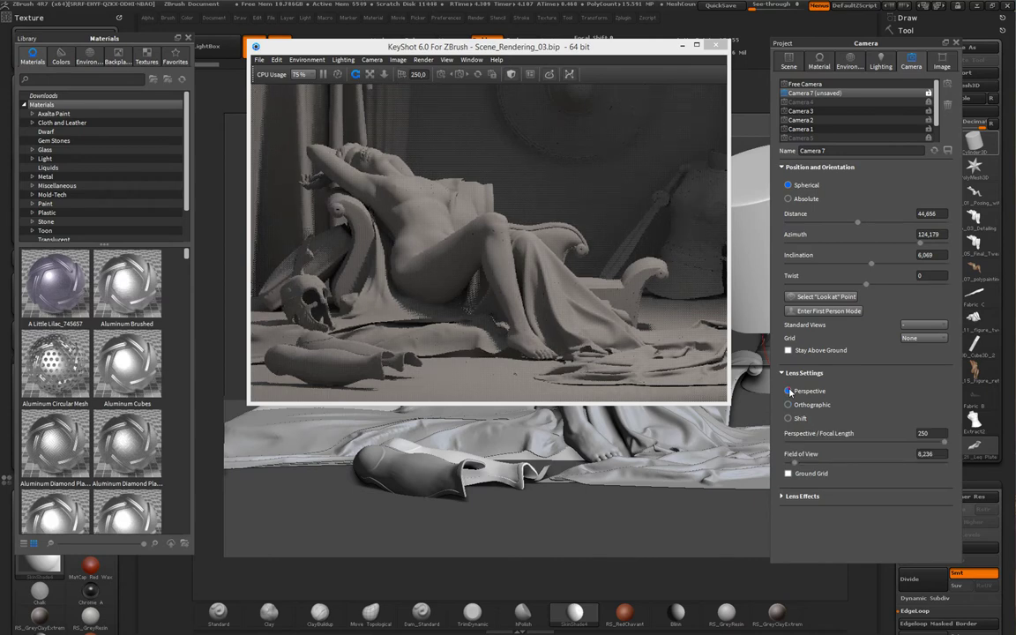
click(789, 390)
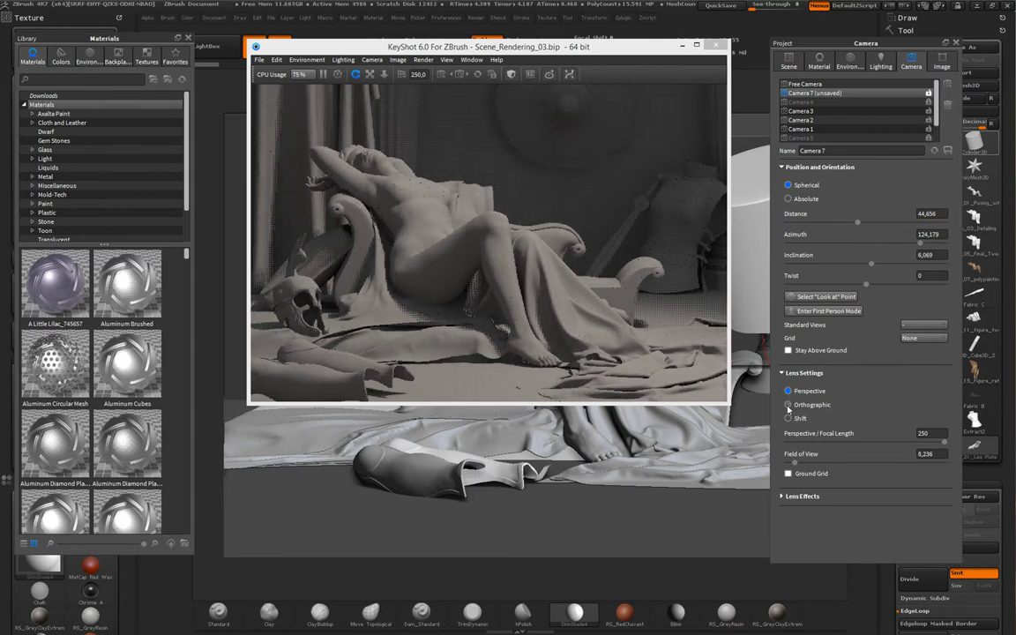
click(928, 93)
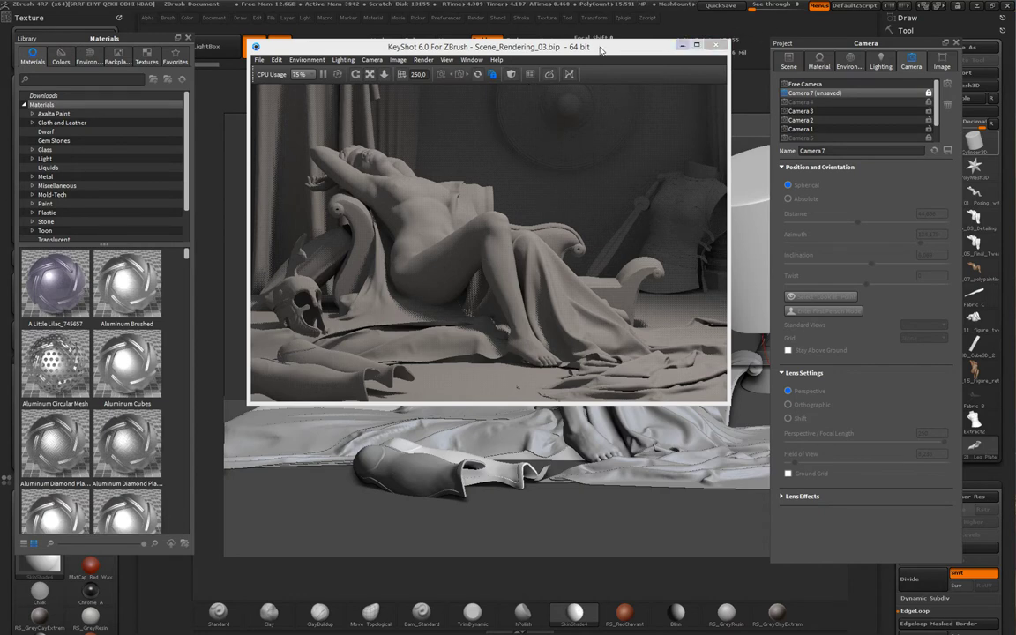
- Switch to ZBrush and render the scene from the stored Front reference view with Best-Preview Render
click(753, 25)
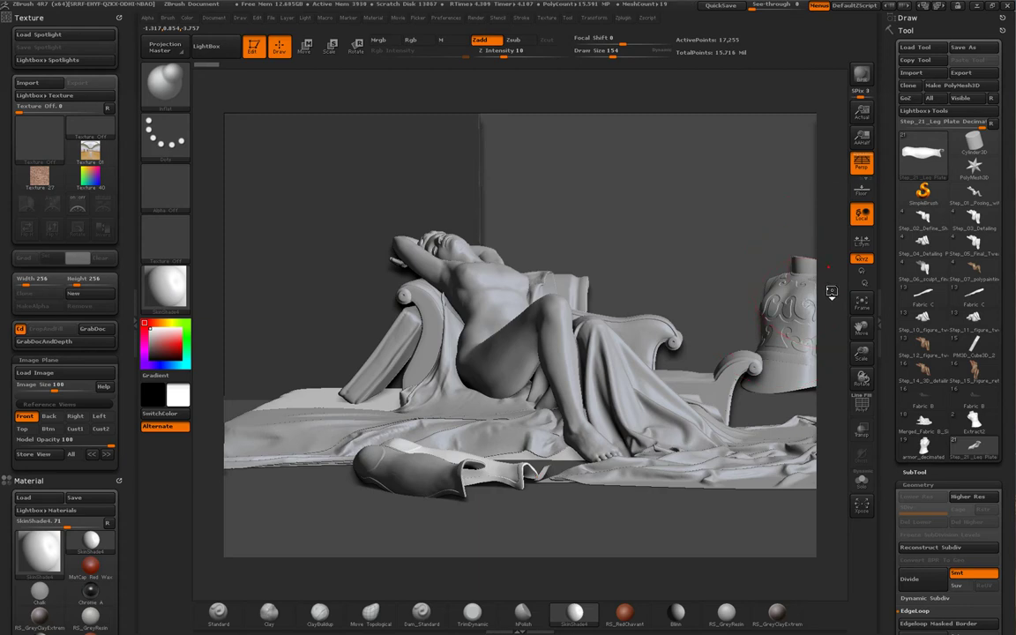
drag(836, 256, 802, 271)
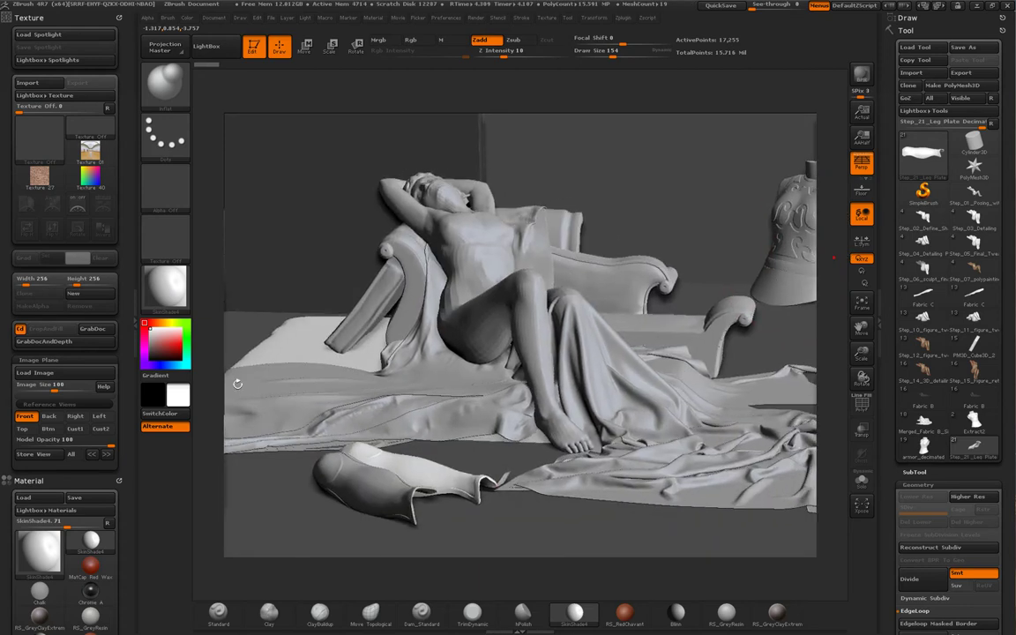
click(24, 416)
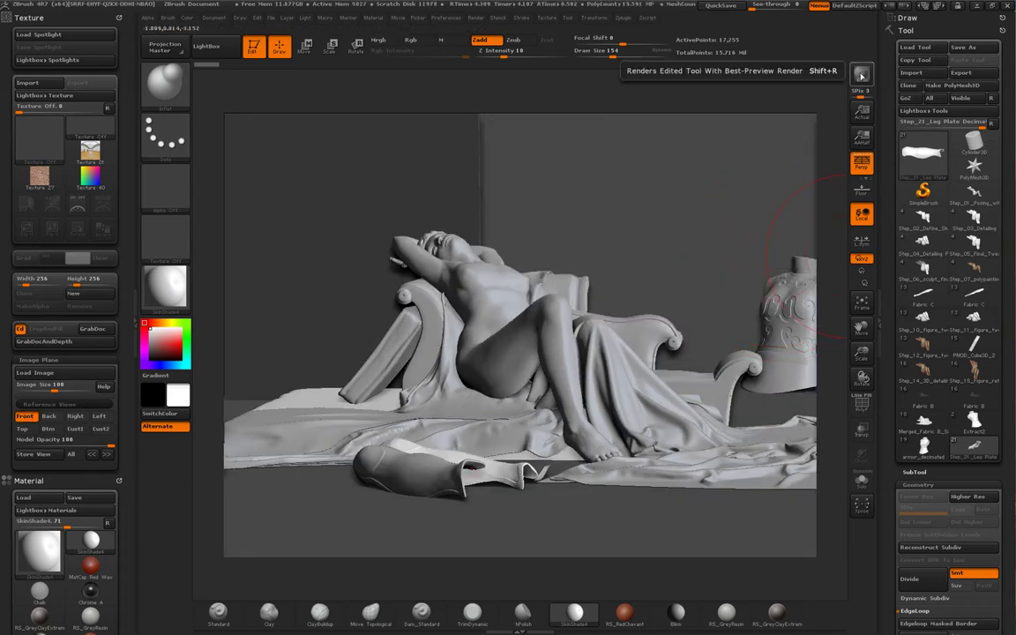
click(861, 76)
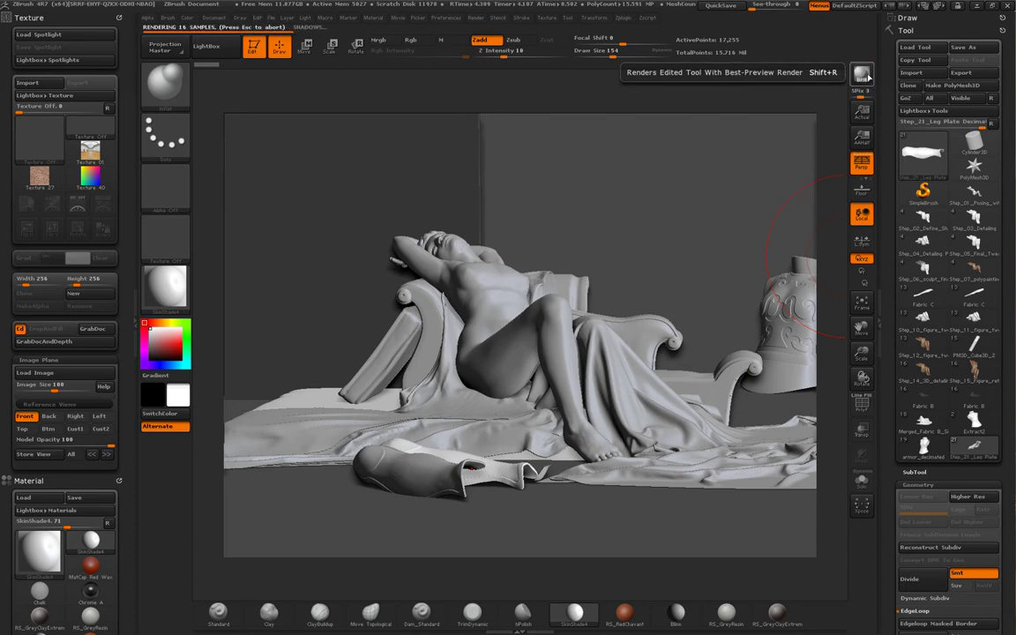
key(shift+r)
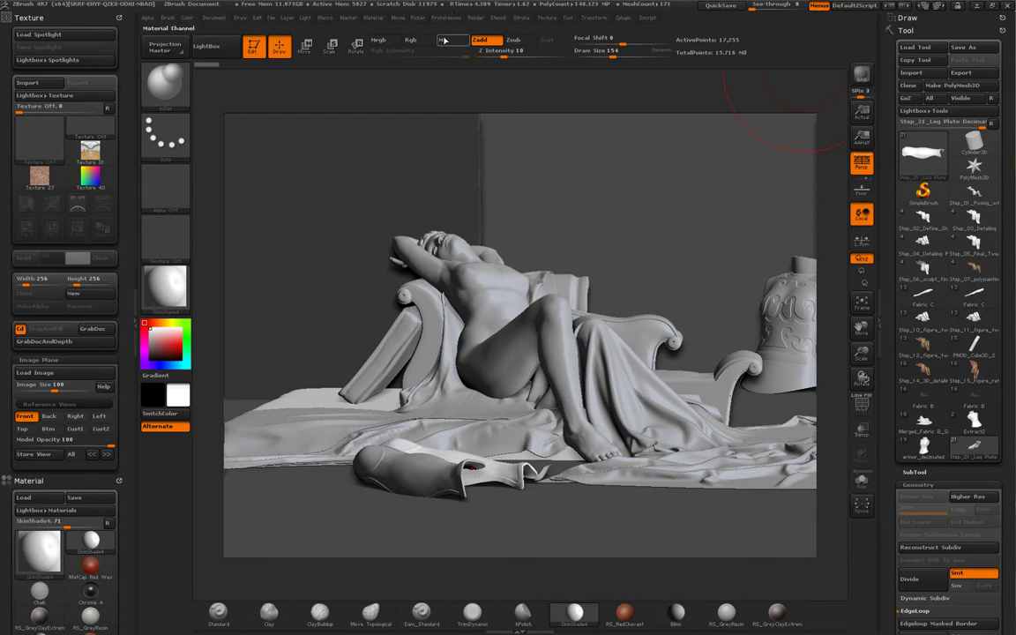
- Reveal the External Renderer options for Keyshot, including Groups By Materials
click(447, 17)
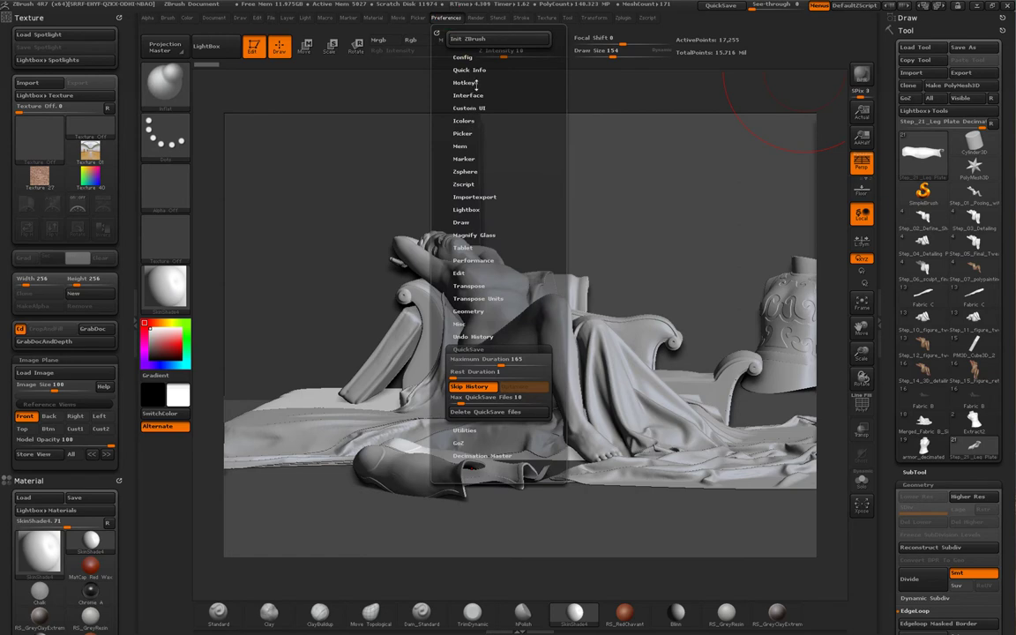
mouse_move(476, 18)
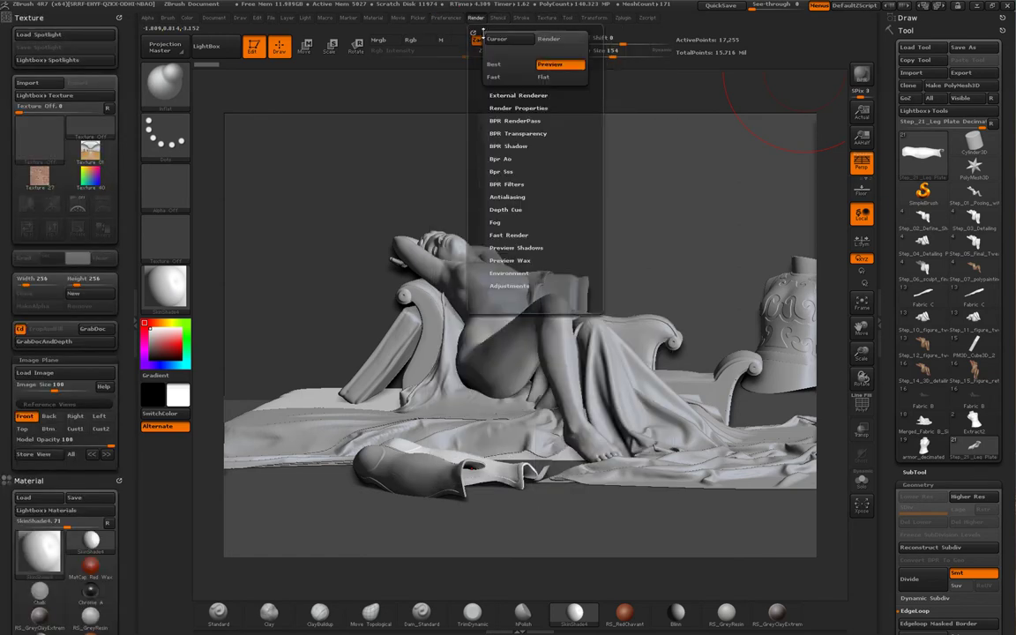
click(512, 95)
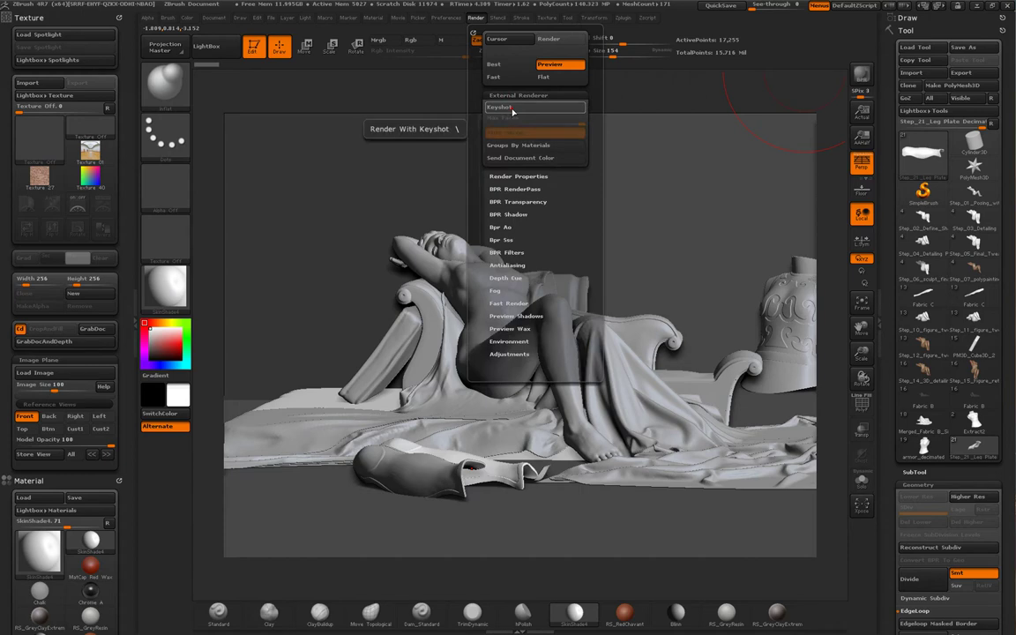
click(511, 107)
click(534, 146)
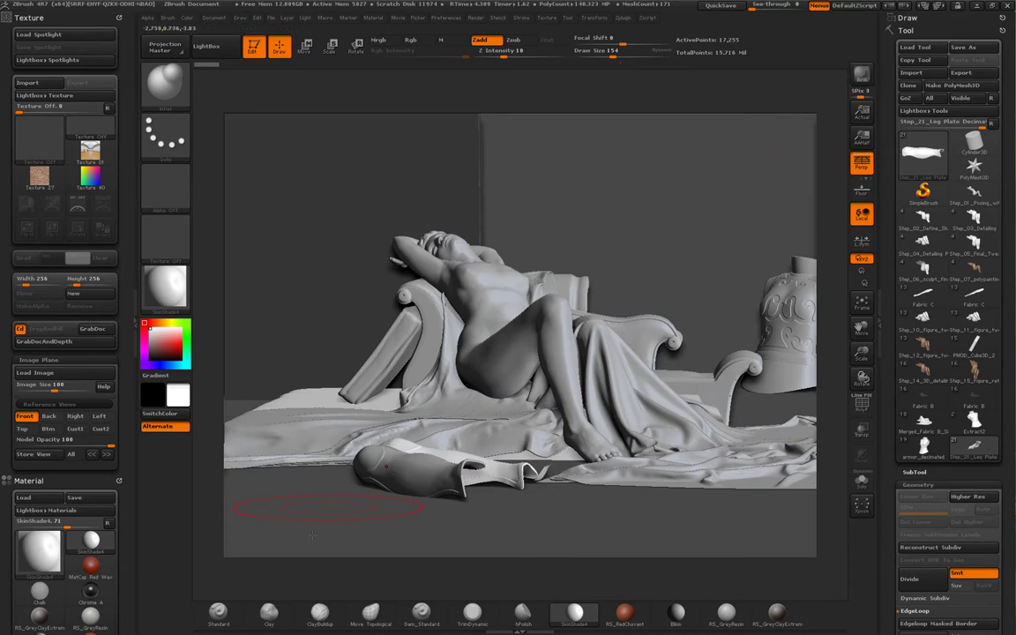
- Apply the Flat Color standard material to the scene
mouse_move(173, 289)
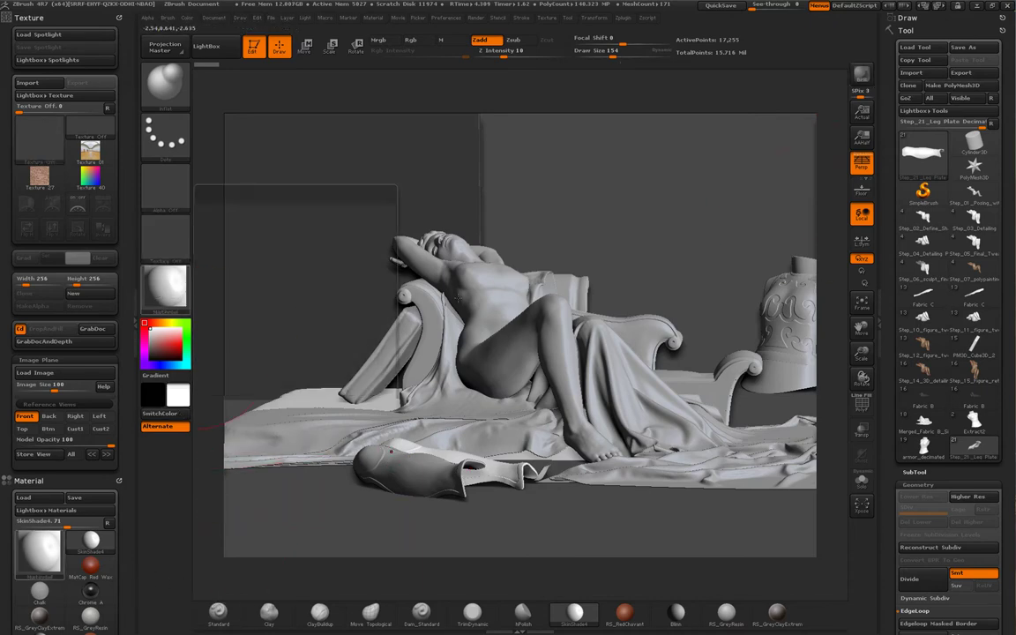
click(161, 289)
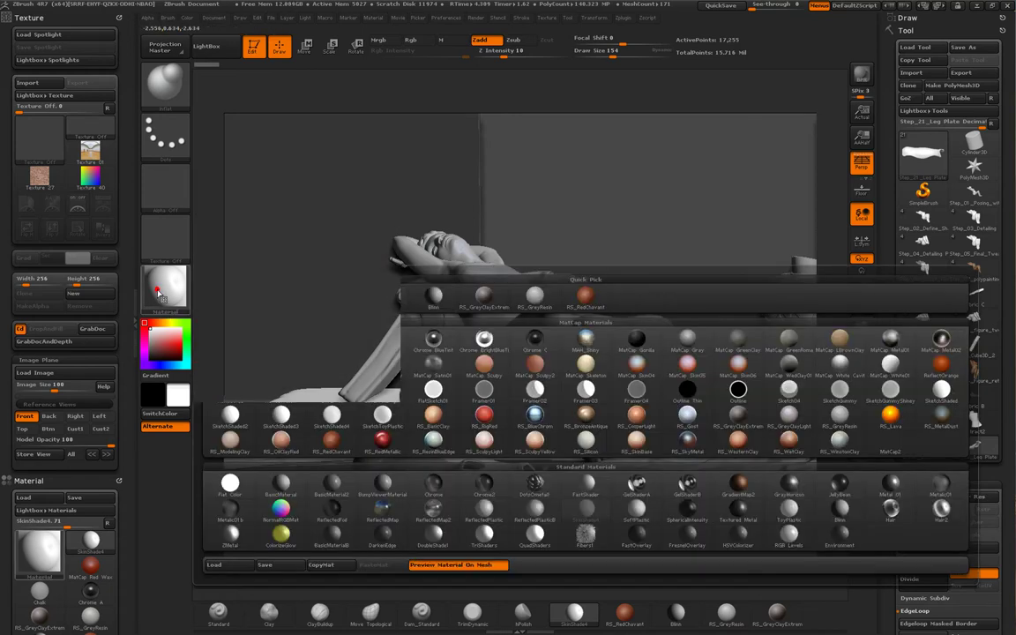
click(230, 484)
mouse_move(242, 300)
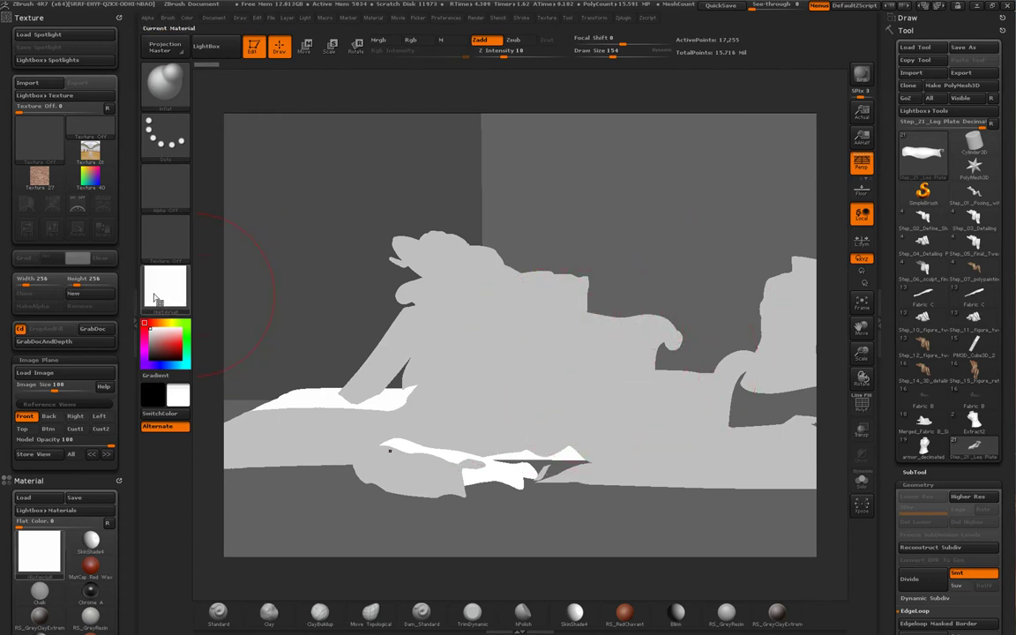
mouse_move(166, 293)
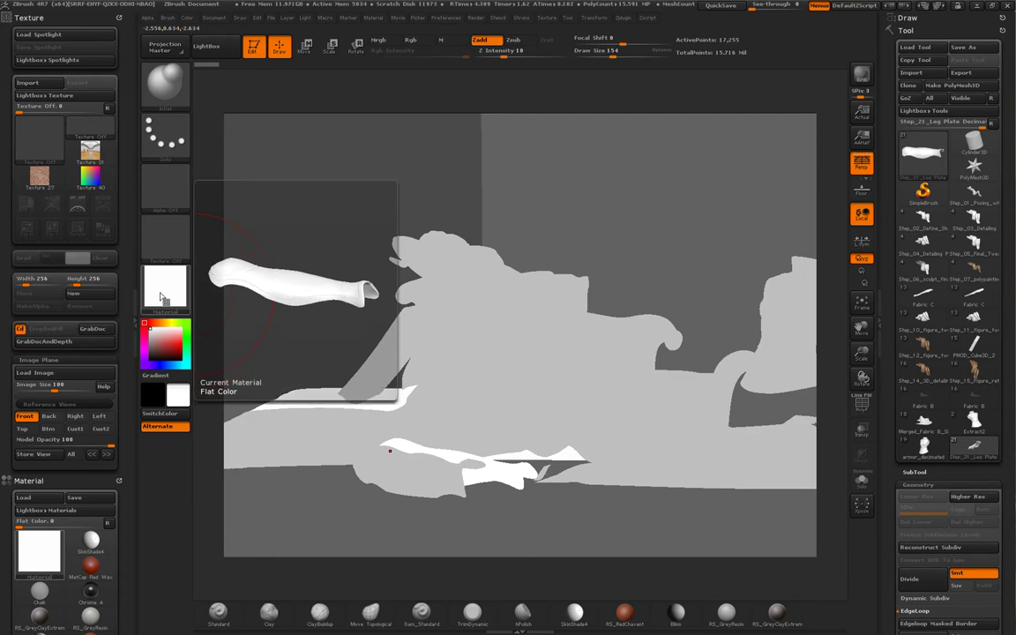
click(164, 299)
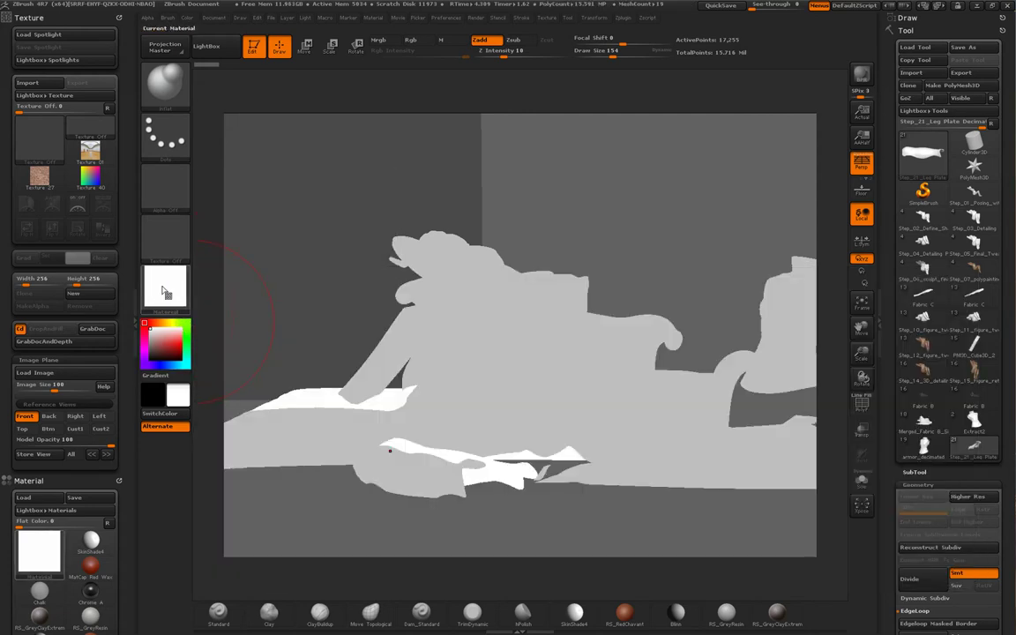
mouse_move(157, 283)
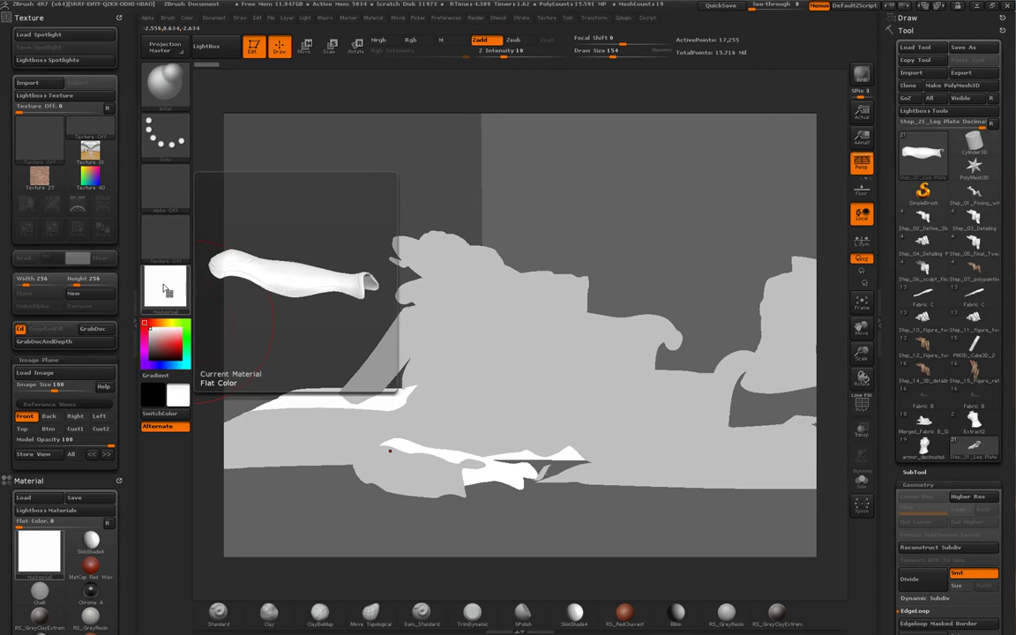
click(159, 284)
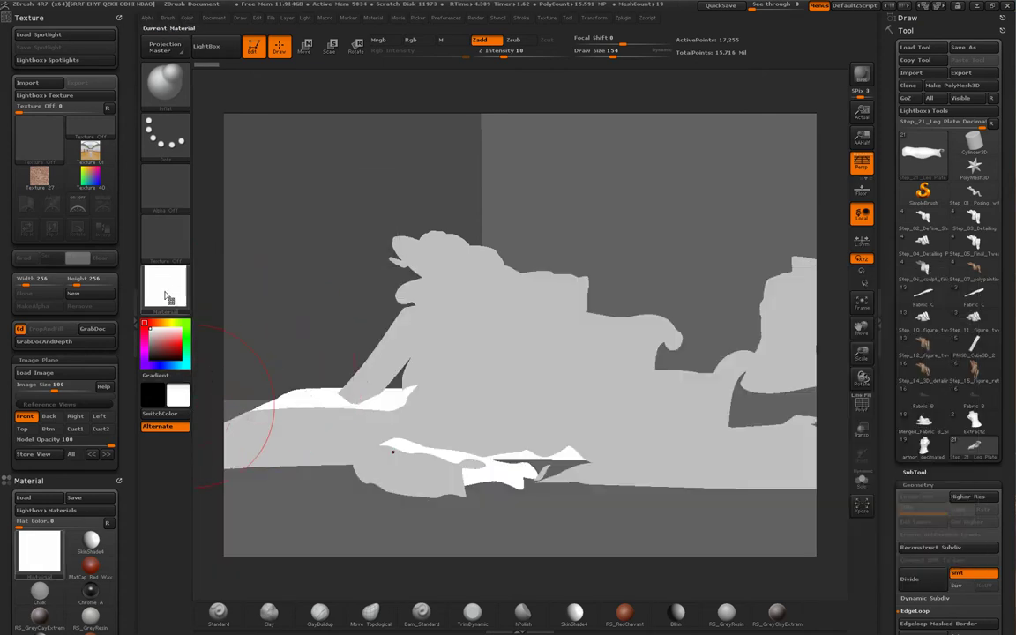
click(167, 296)
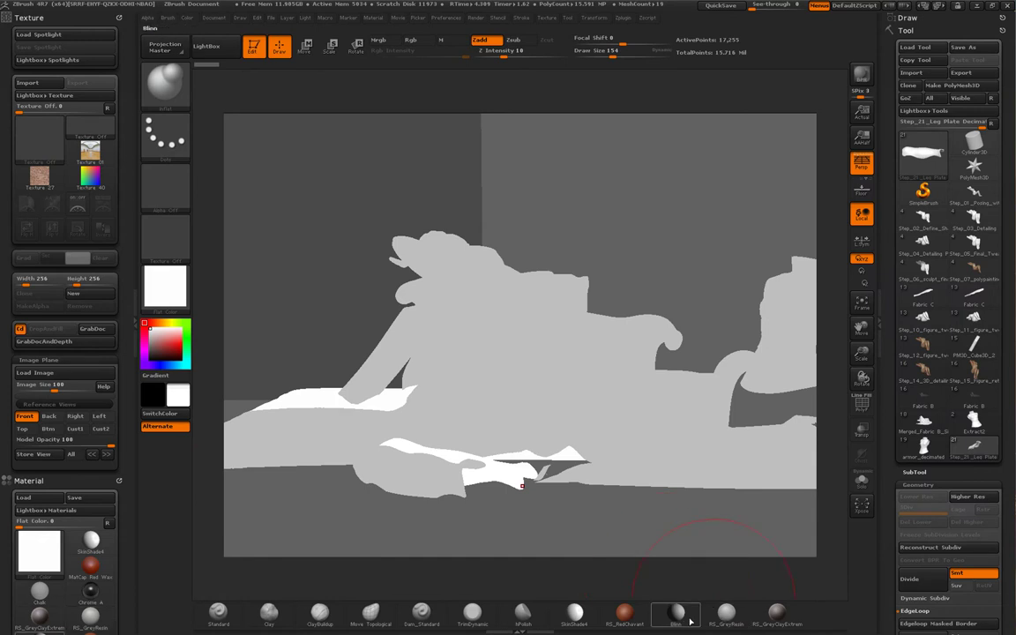
- Apply the Blinn material to the scene and send it to KeyShot with a Best-Preview Render
click(674, 611)
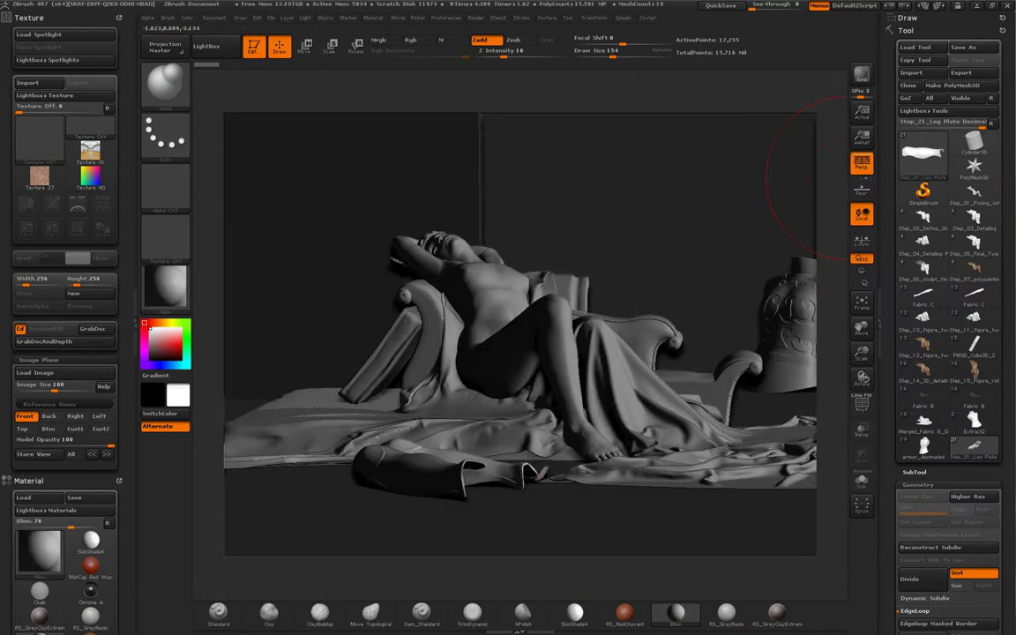
click(863, 78)
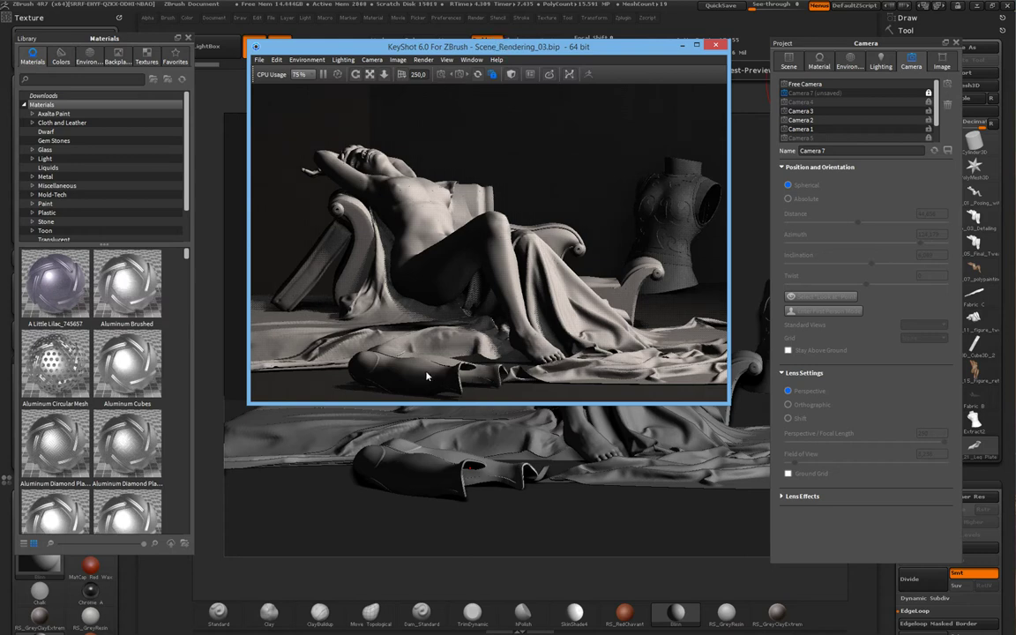
- Try repositioning the foreground leg plate in KeyShot with the Move Tool, and discard the move
click(788, 62)
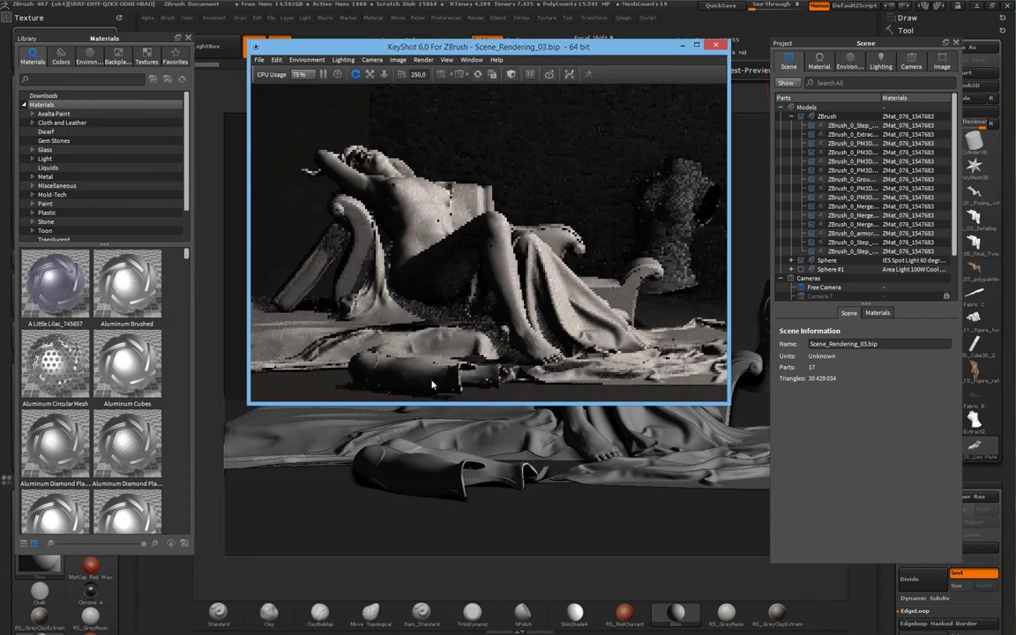
click(388, 340)
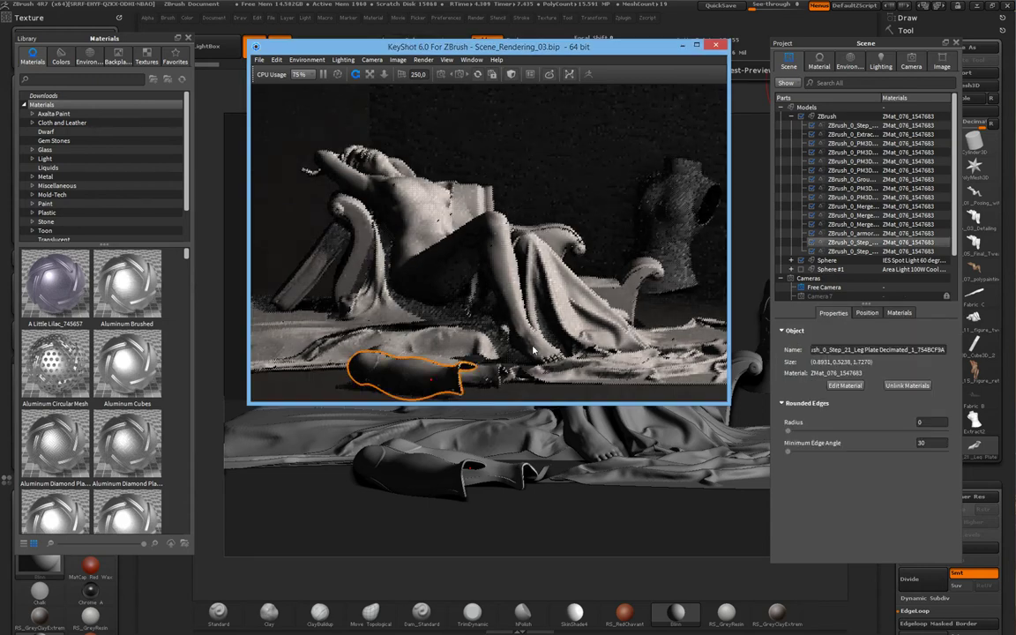
click(866, 312)
click(869, 331)
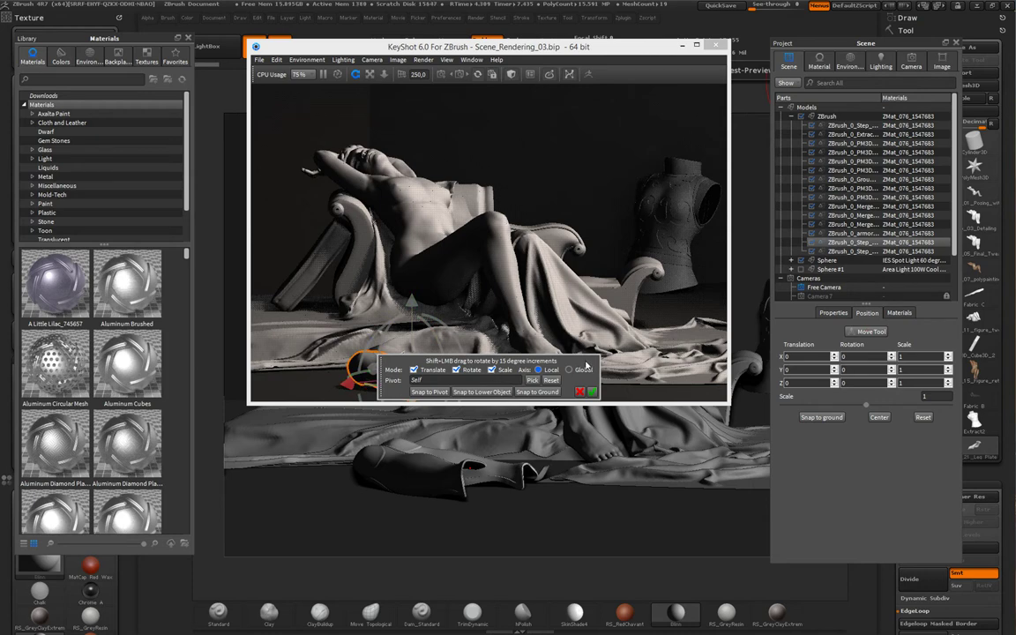
drag(585, 362, 670, 207)
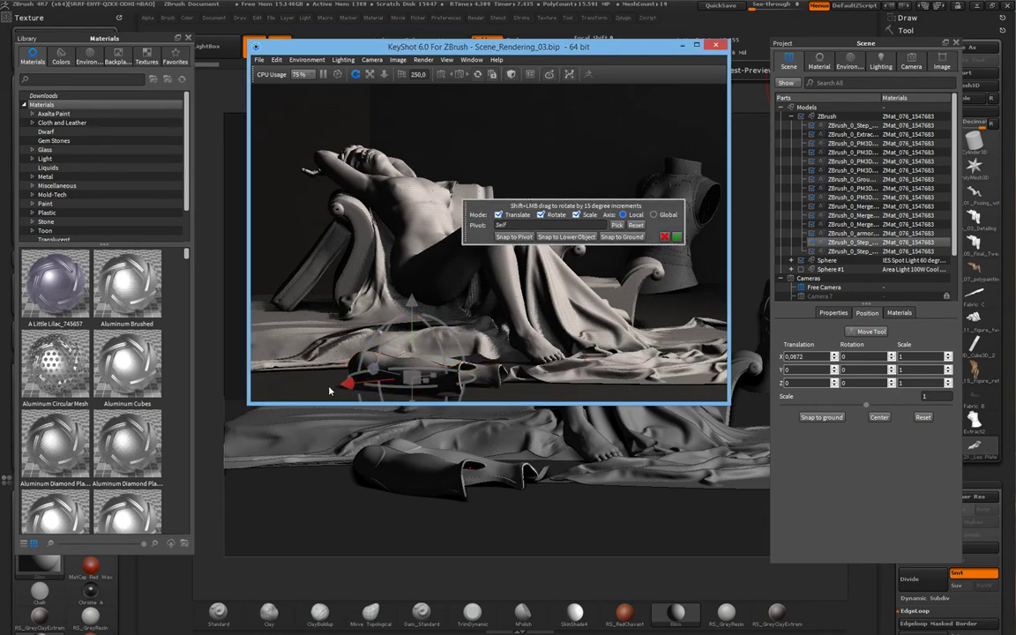
drag(305, 397, 249, 417)
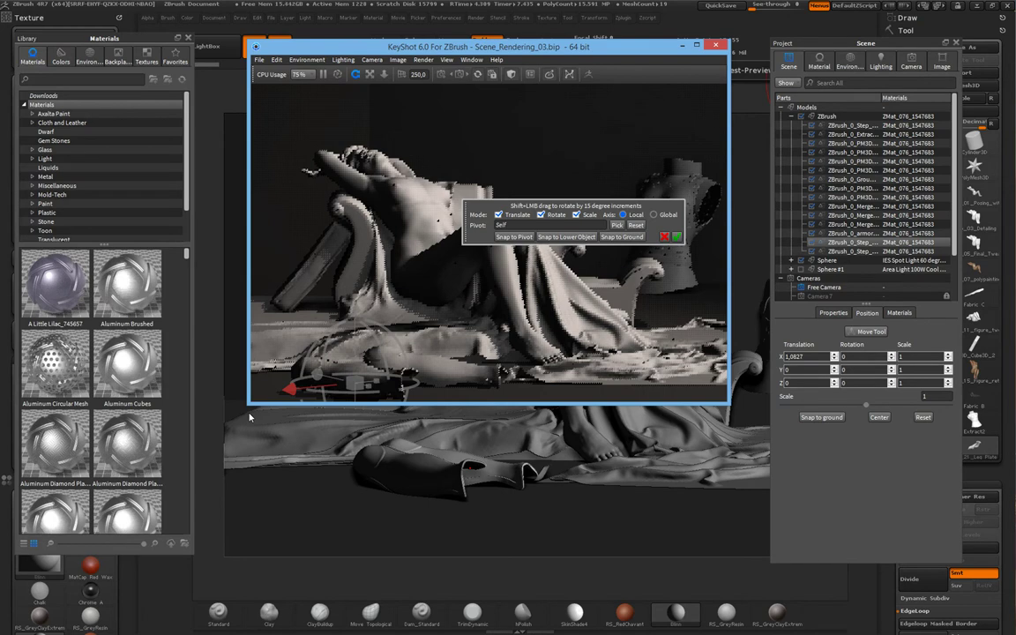
click(291, 377)
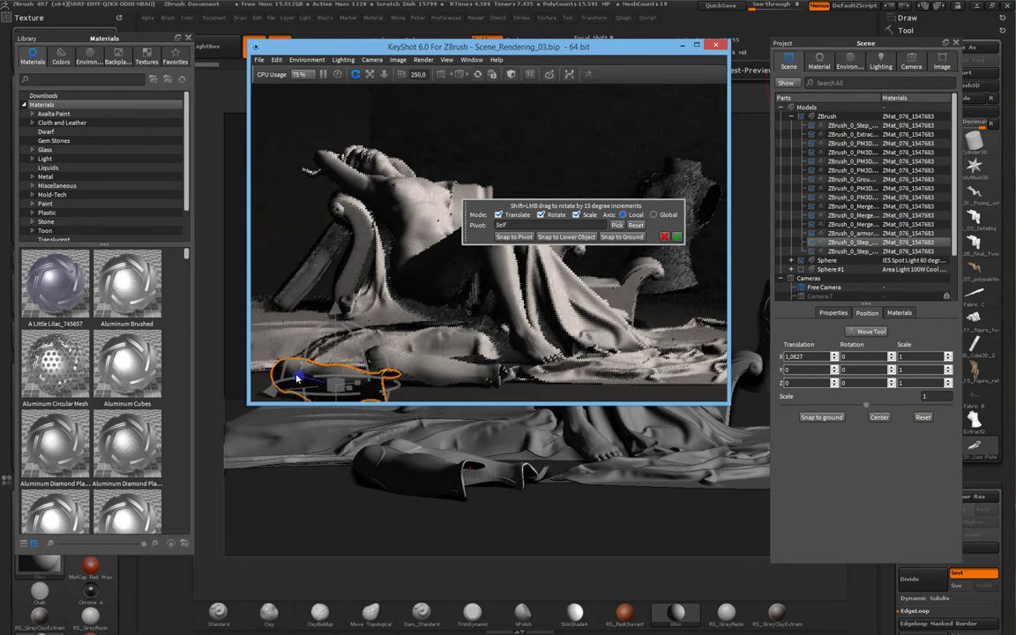
drag(298, 377, 212, 360)
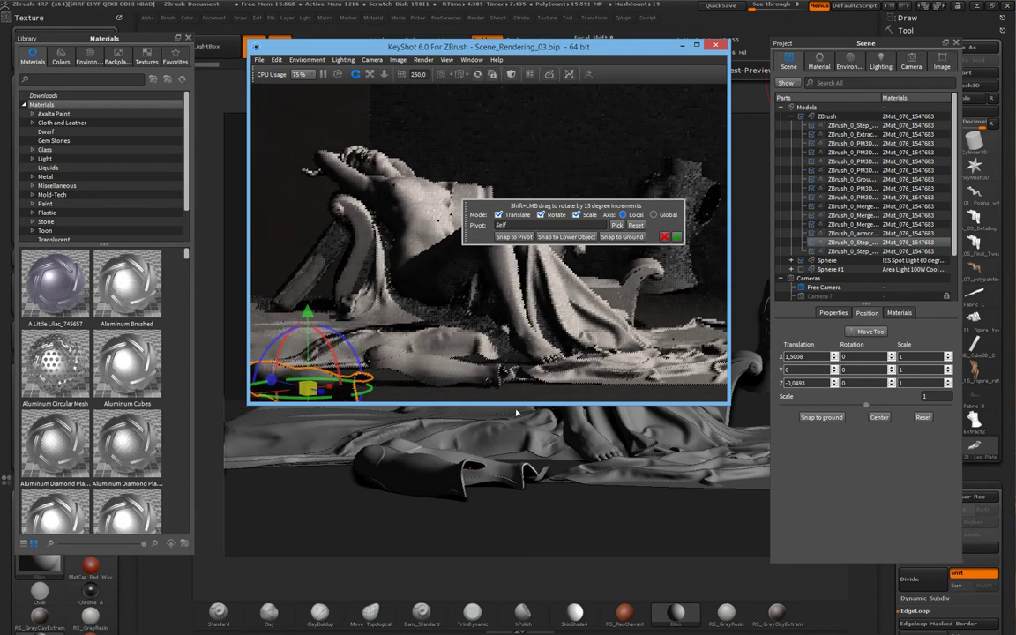
click(665, 238)
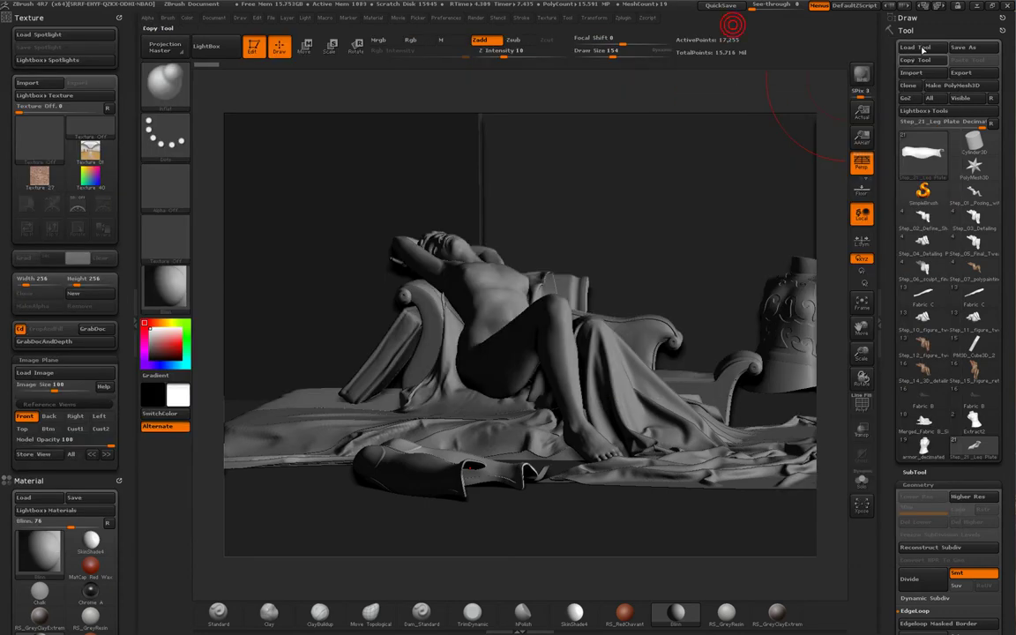
- Load Step_23_Helmet HD.ZTL in ZBrush and show the helmet close up in side view
click(919, 48)
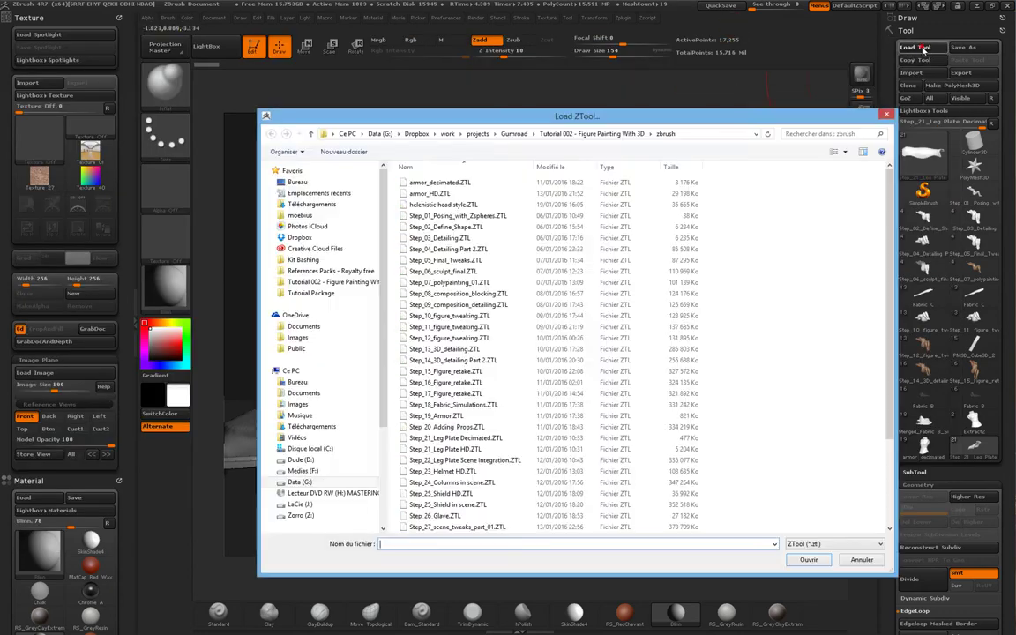
click(450, 484)
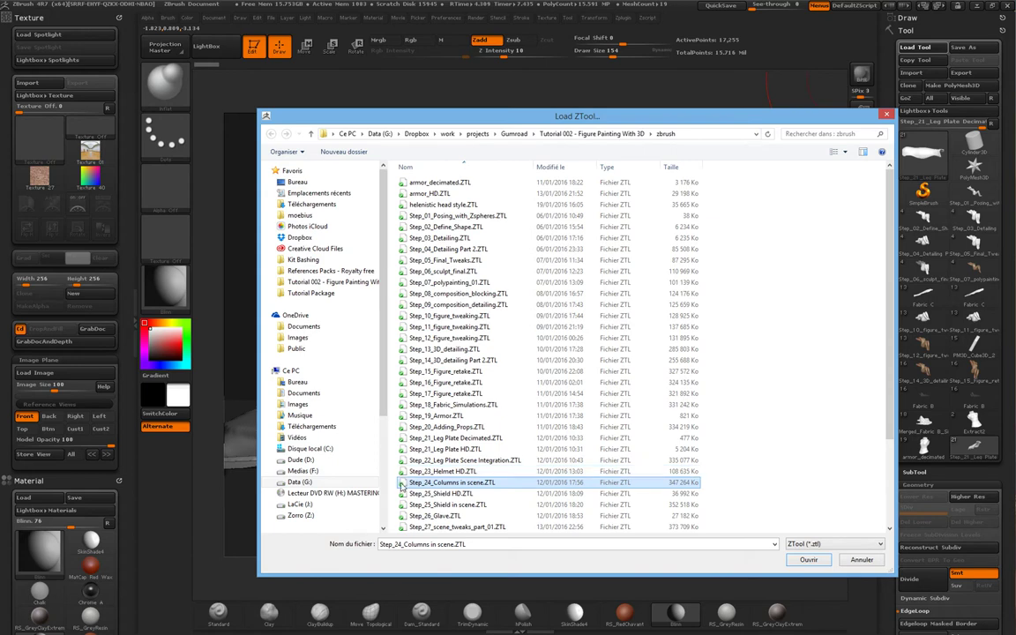
double_click(429, 470)
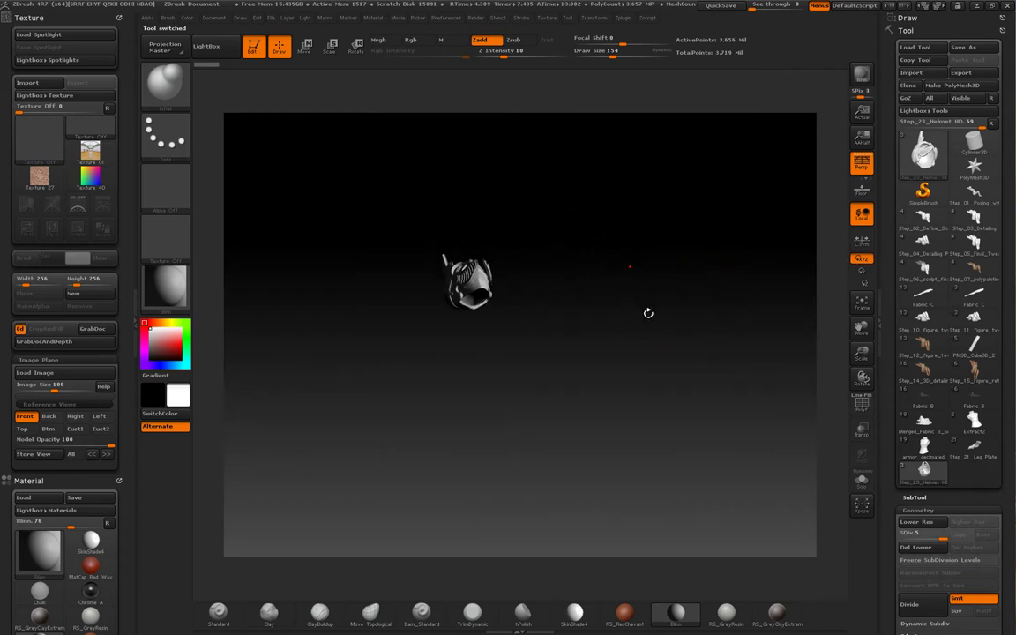
mouse_move(649, 304)
mouse_down()
mouse_move(630, 366)
mouse_move(628, 329)
mouse_move(676, 279)
mouse_move(668, 317)
mouse_move(718, 379)
mouse_move(639, 378)
mouse_move(681, 404)
mouse_move(711, 373)
mouse_move(714, 386)
mouse_move(698, 369)
mouse_up()
mouse_move(720, 382)
mouse_down()
mouse_move(707, 379)
mouse_move(732, 379)
mouse_move(775, 345)
mouse_move(764, 357)
mouse_move(771, 347)
mouse_move(695, 356)
mouse_move(772, 313)
mouse_up()
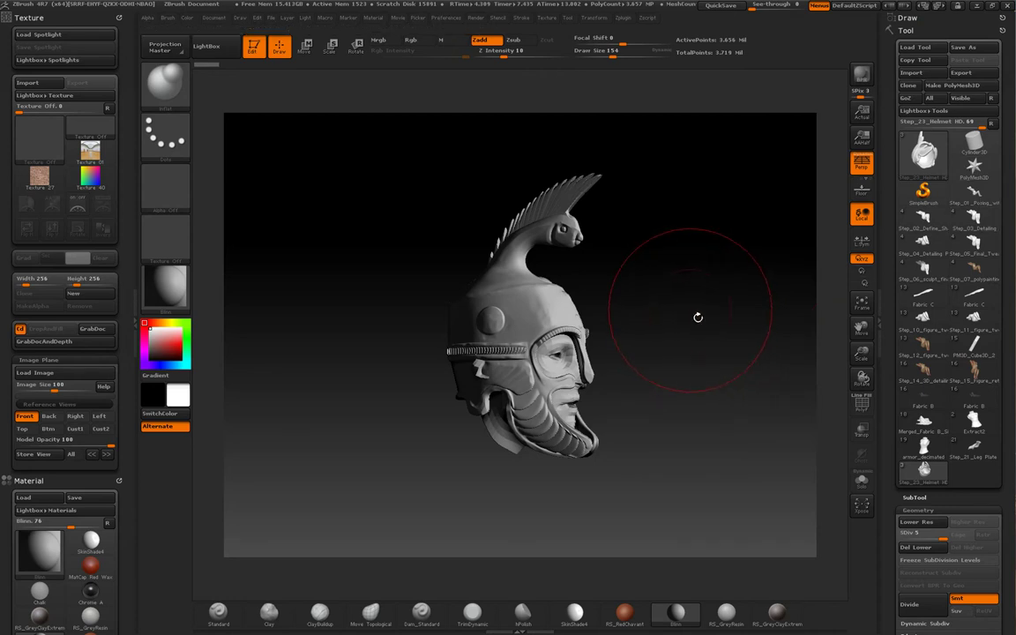
- Show the Julie.ZTL figure in the LightBox tool library, and return to the helmet model
click(259, 76)
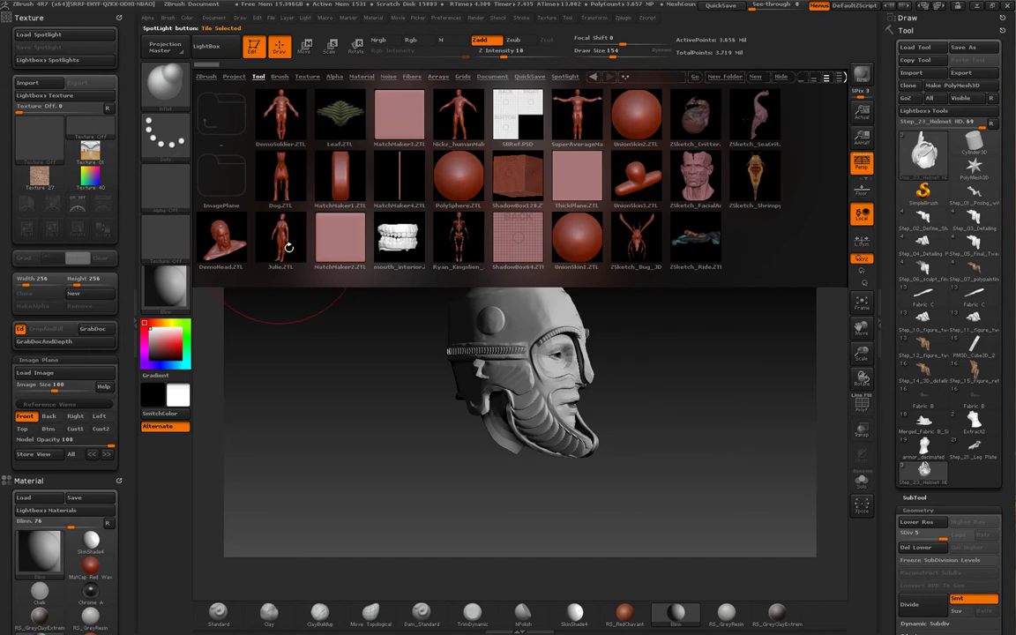
click(289, 248)
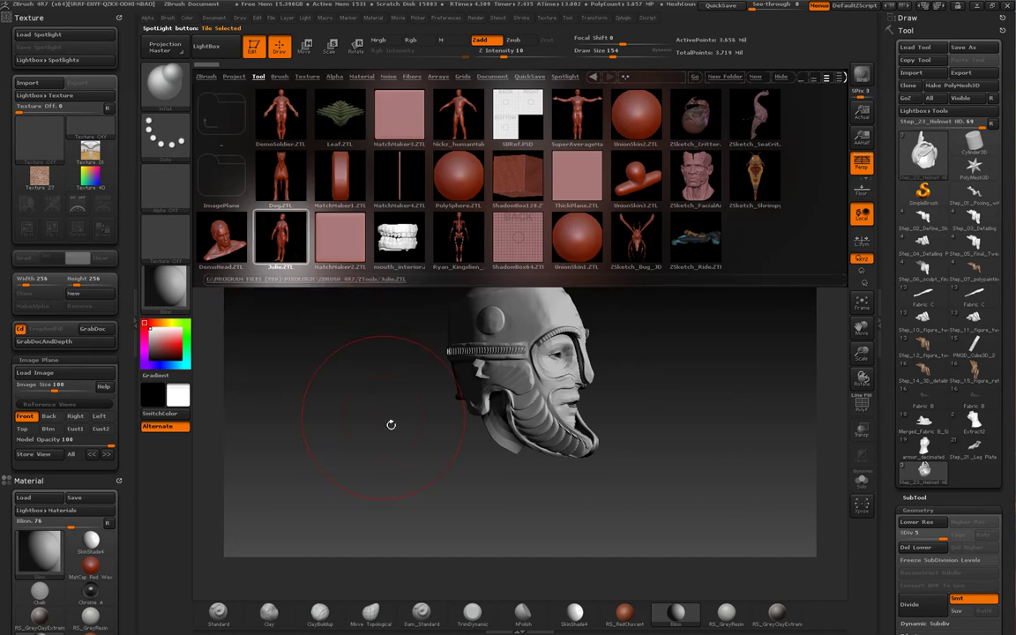
drag(792, 347, 750, 347)
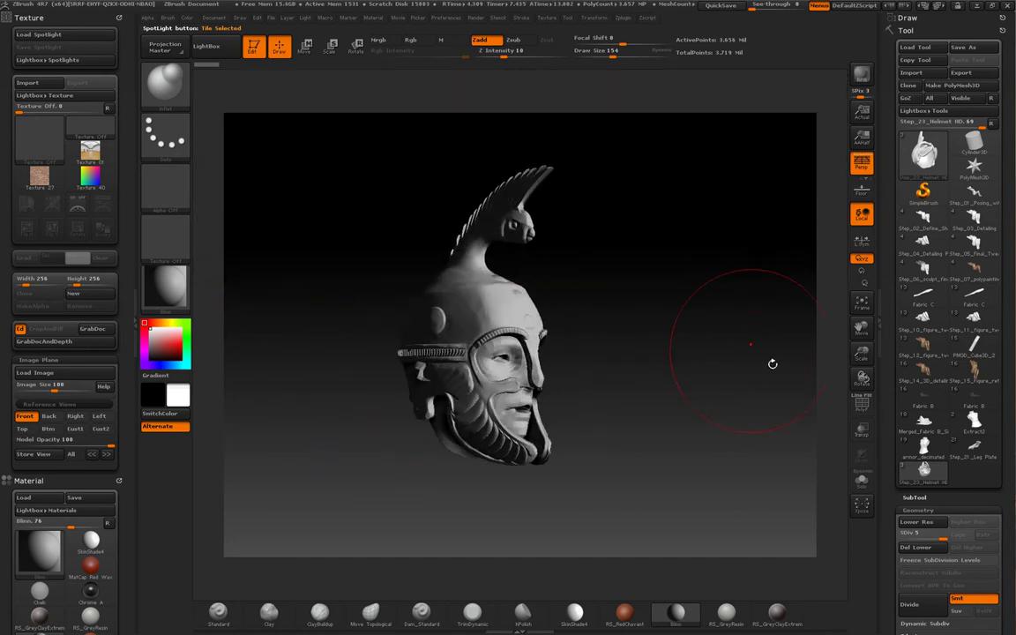
- Toggle Solo mode to examine the helmet on its own and with the head inside, from several angles
click(864, 482)
drag(662, 368, 707, 356)
click(860, 477)
mouse_move(753, 383)
mouse_down()
mouse_move(661, 383)
mouse_move(699, 362)
mouse_move(545, 468)
mouse_move(653, 370)
mouse_move(607, 421)
mouse_move(573, 402)
mouse_move(762, 410)
mouse_move(739, 410)
mouse_move(775, 399)
mouse_move(739, 429)
mouse_move(692, 415)
mouse_up()
click(863, 483)
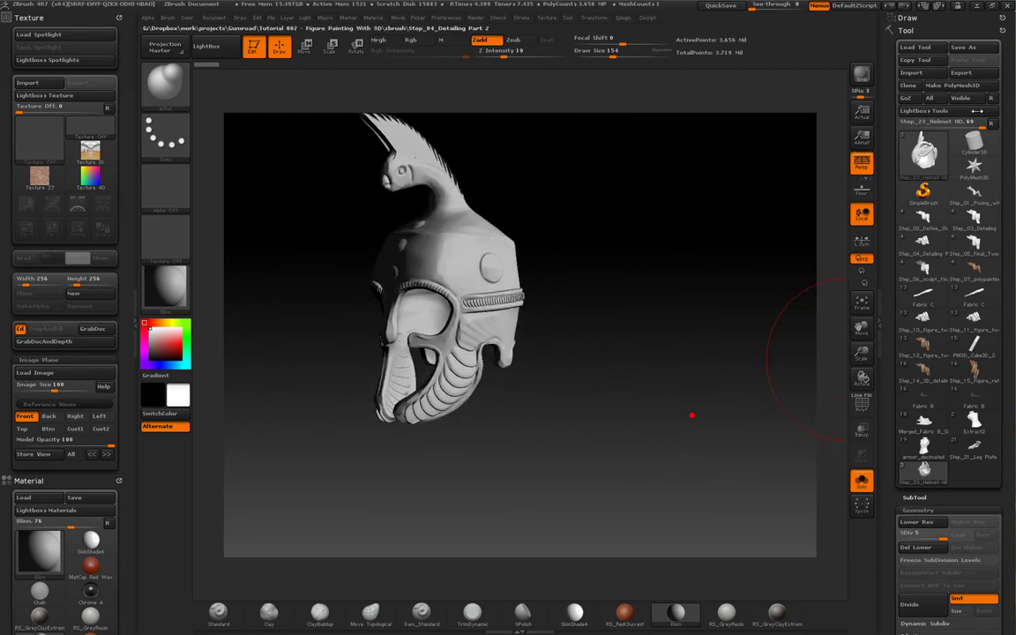
- Load Step_24_Columns in scene.ZTL and restore its stored Front reference view, reframed to include the armor torso
click(916, 47)
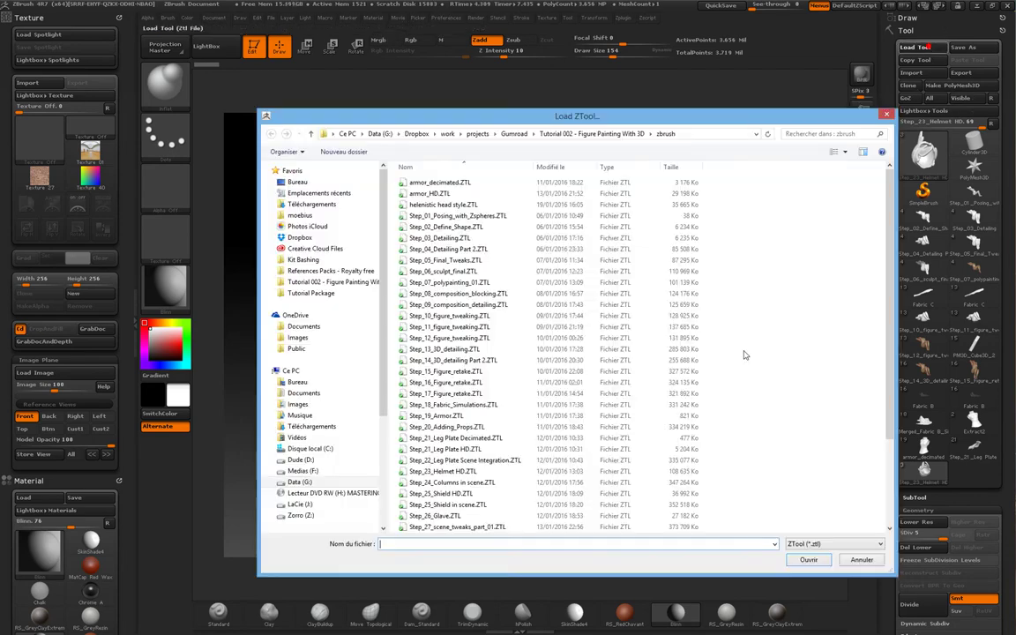
double_click(441, 483)
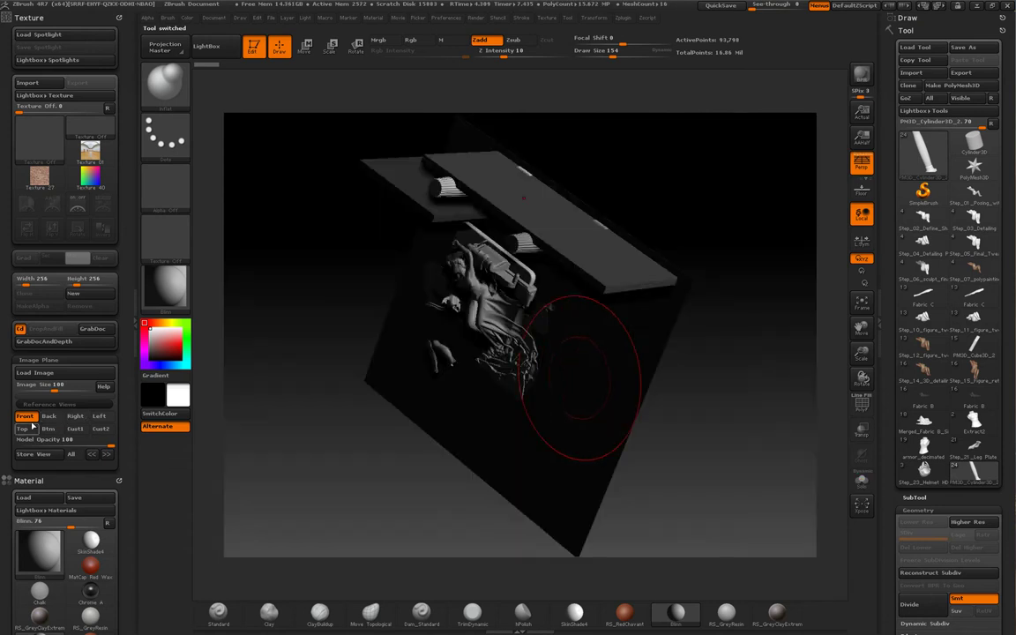
click(27, 417)
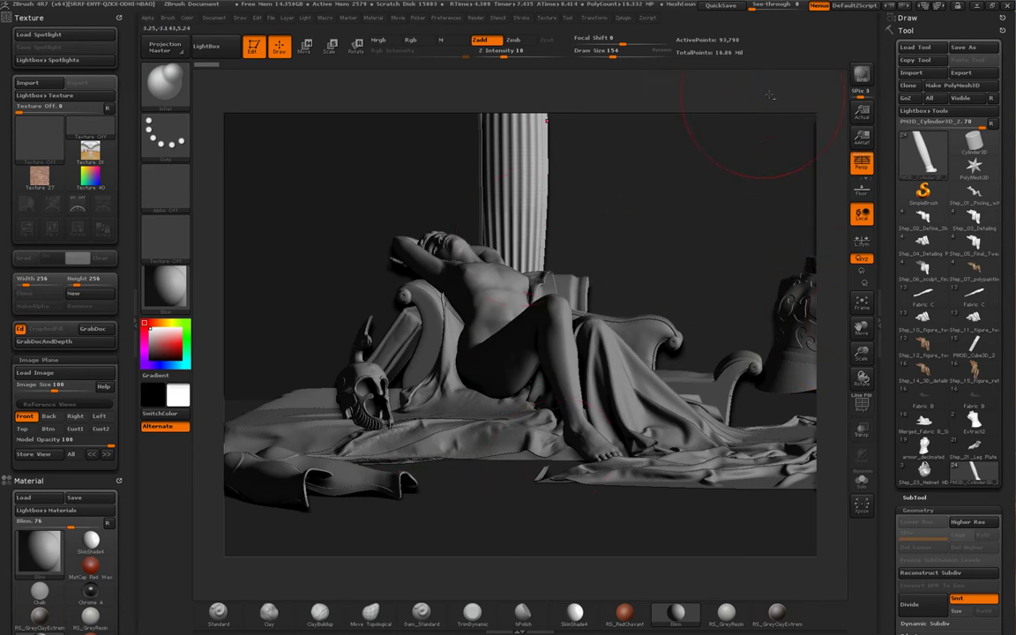
alt+drag(763, 90, 701, 128)
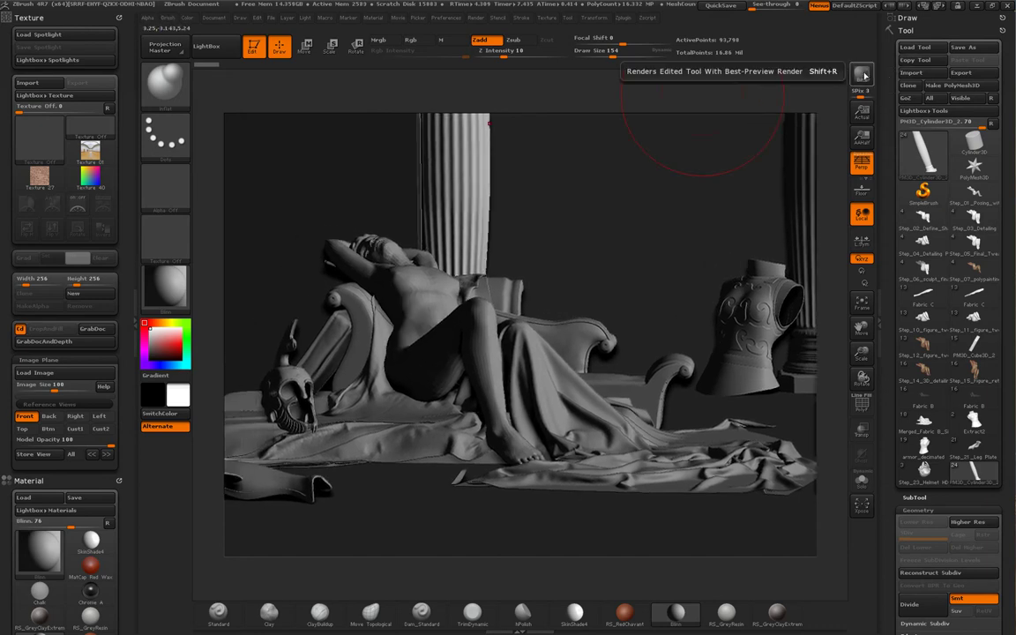
- Send the columns scene to KeyShot with a Best-Preview Render and switch the view to Camera 7
click(869, 84)
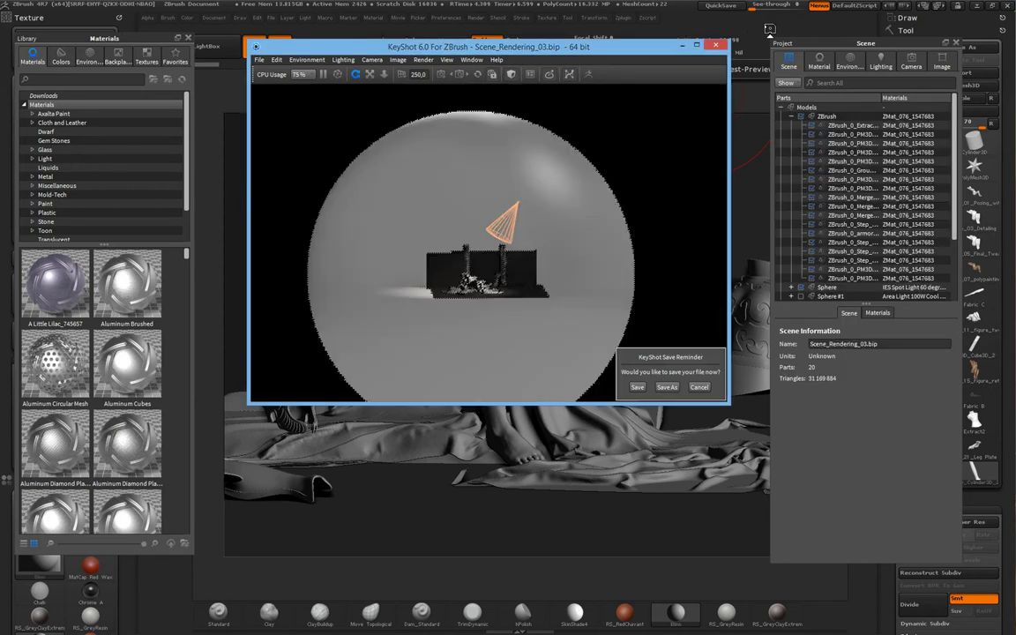
click(911, 62)
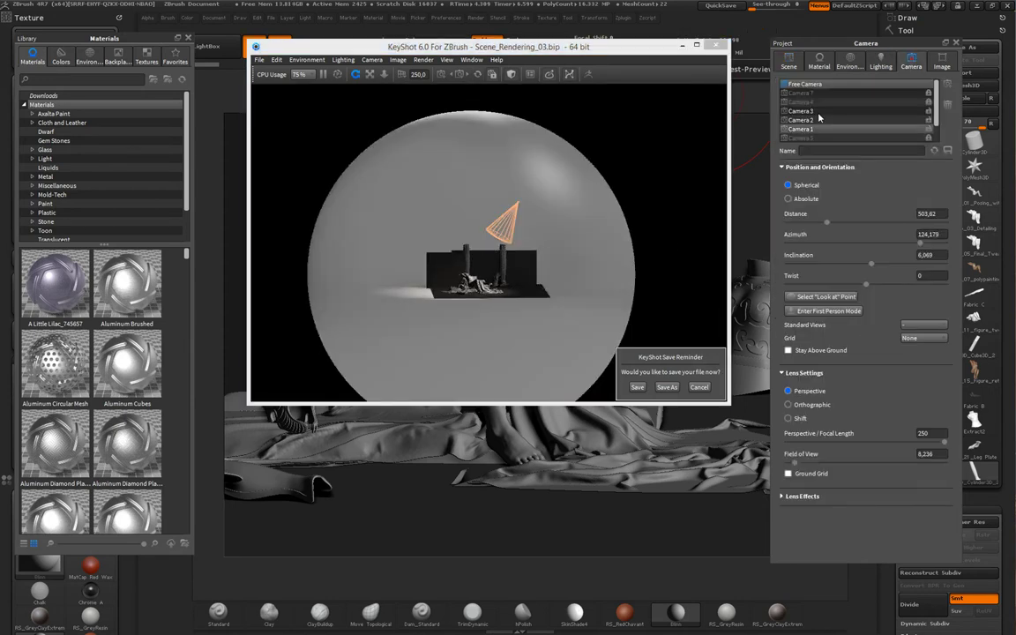
click(820, 93)
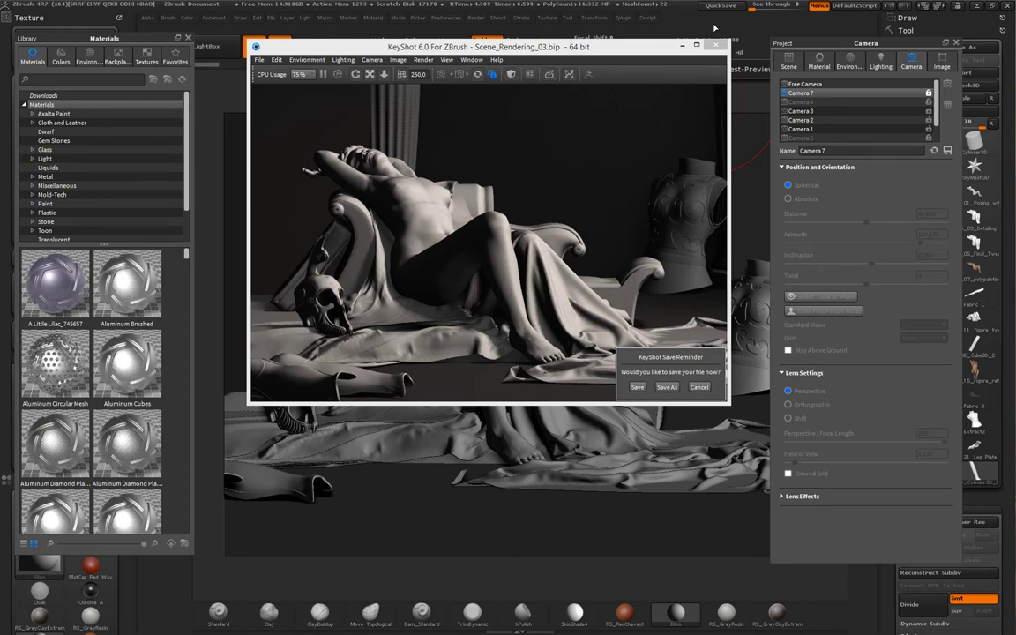
drag(579, 45, 577, 93)
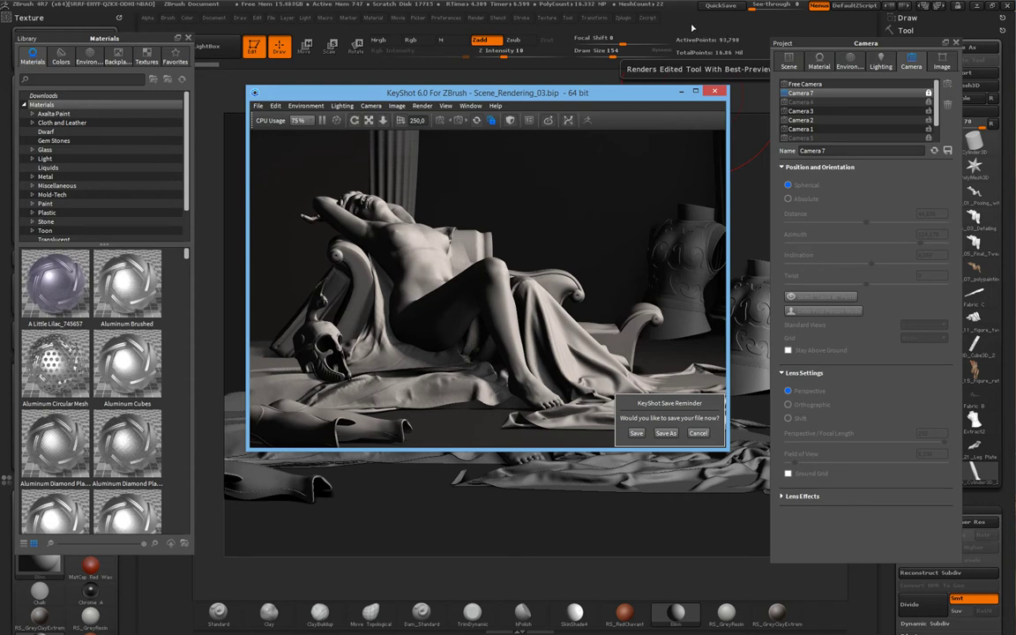
- Compare the composition between ZBrush and KeyShot, and examine the columns, torso and figure placement from a wider angle
click(692, 29)
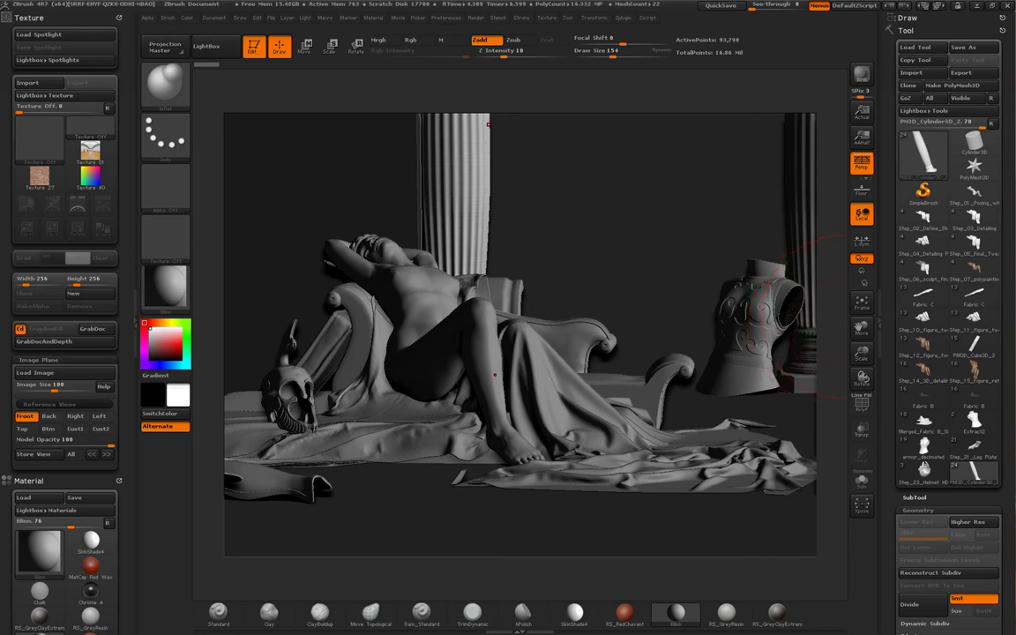
key(alt+Tab)
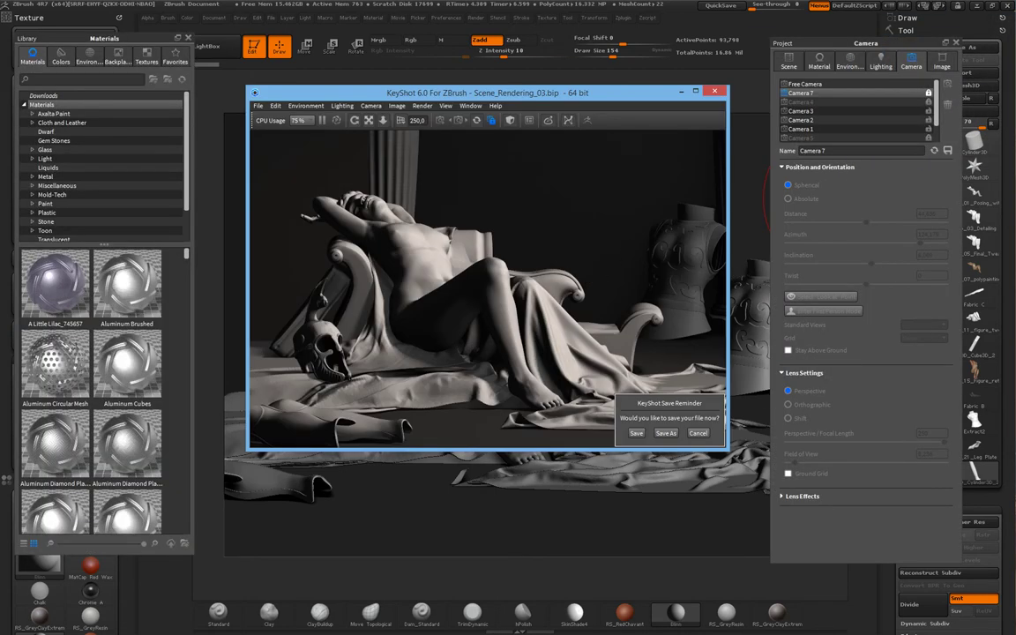
key(alt+Tab)
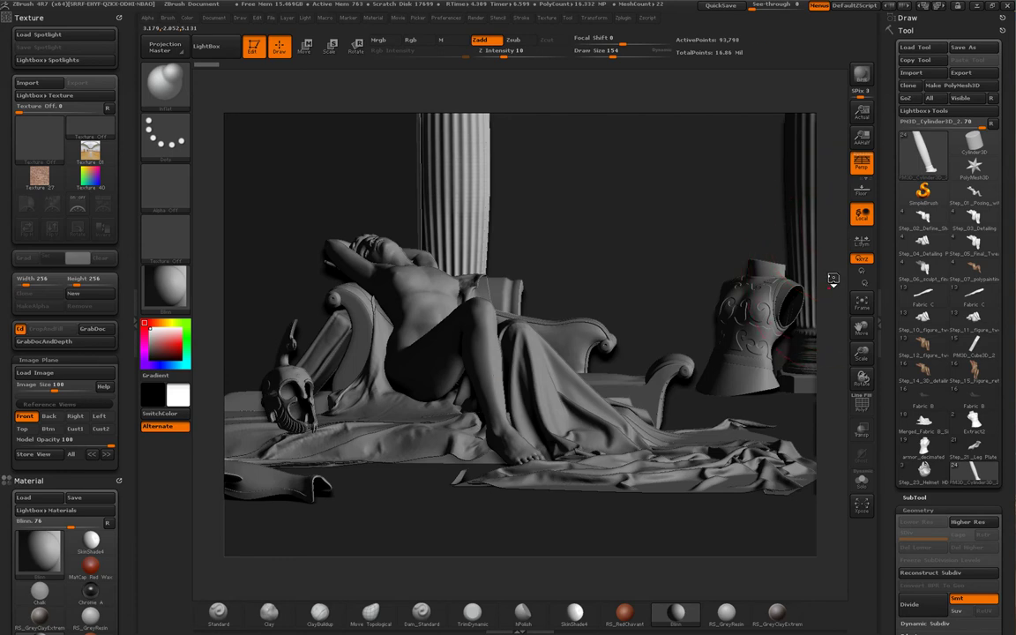
alt+drag(834, 253, 831, 262)
mouse_move(819, 191)
mouse_down()
mouse_move(786, 220)
mouse_move(827, 211)
mouse_move(839, 306)
mouse_move(832, 238)
mouse_up()
mouse_move(799, 300)
mouse_down()
mouse_move(795, 344)
mouse_move(805, 356)
mouse_move(794, 319)
mouse_up()
drag(798, 300, 727, 302)
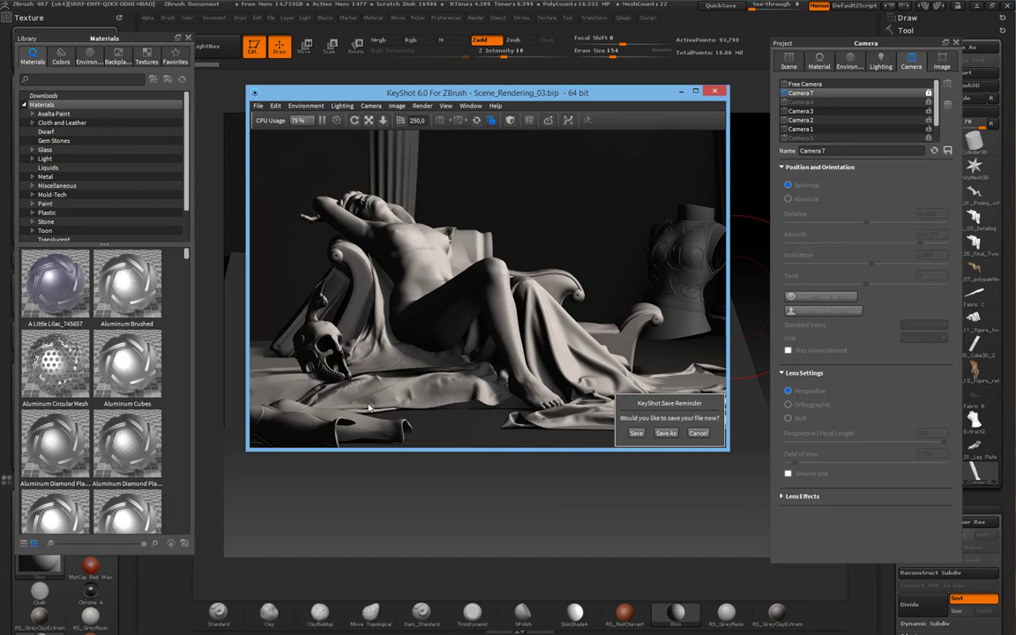
- Inspect the scene's prop layout from above in ZBrush against the KeyShot render, dismissing the KeyShot save reminder
click(448, 491)
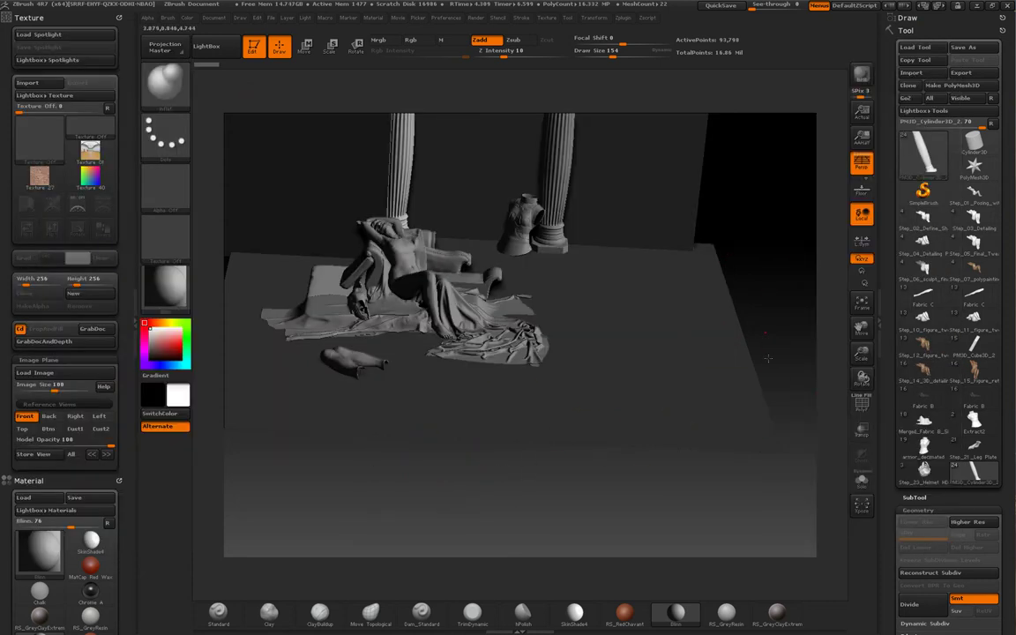
mouse_move(765, 335)
mouse_down()
mouse_move(758, 381)
mouse_move(746, 389)
mouse_move(770, 379)
mouse_move(848, 290)
mouse_up()
mouse_move(804, 342)
mouse_down()
mouse_move(805, 354)
mouse_move(798, 342)
mouse_up()
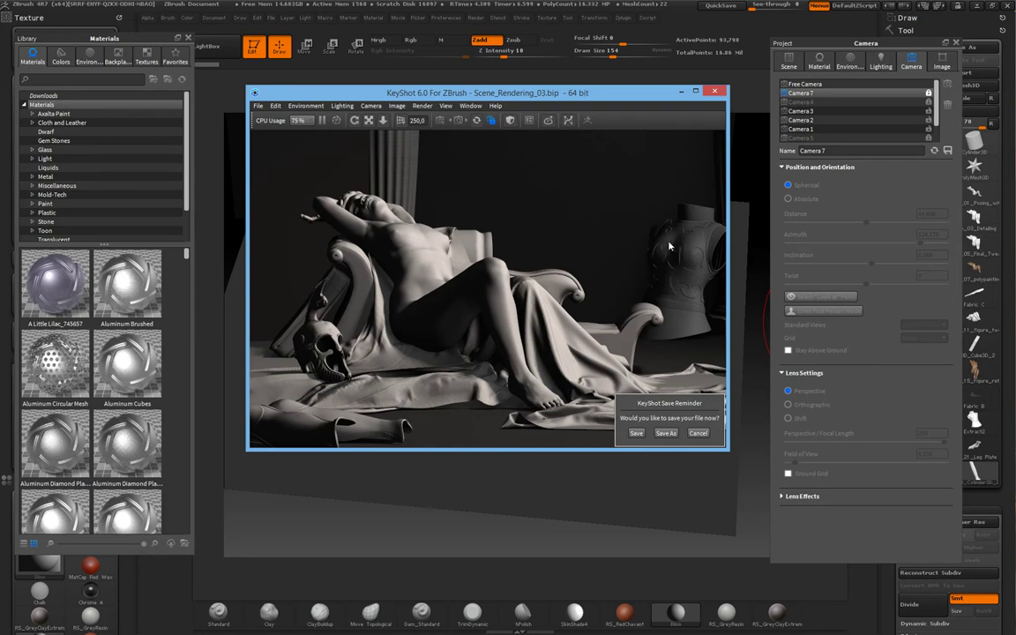
click(697, 433)
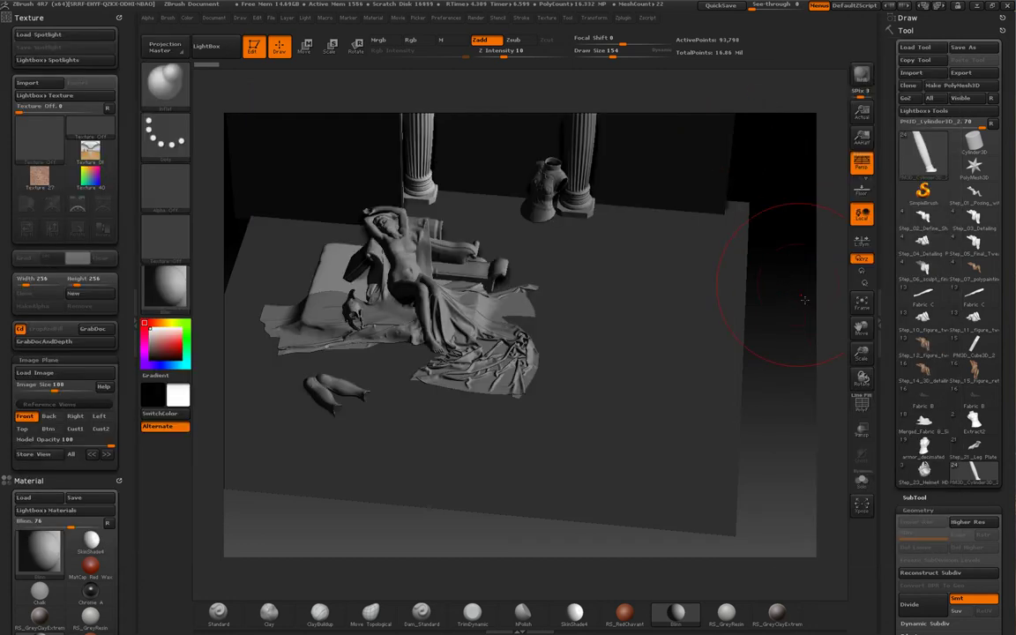
mouse_move(819, 231)
mouse_down()
mouse_move(796, 315)
mouse_move(718, 286)
mouse_move(760, 270)
mouse_up()
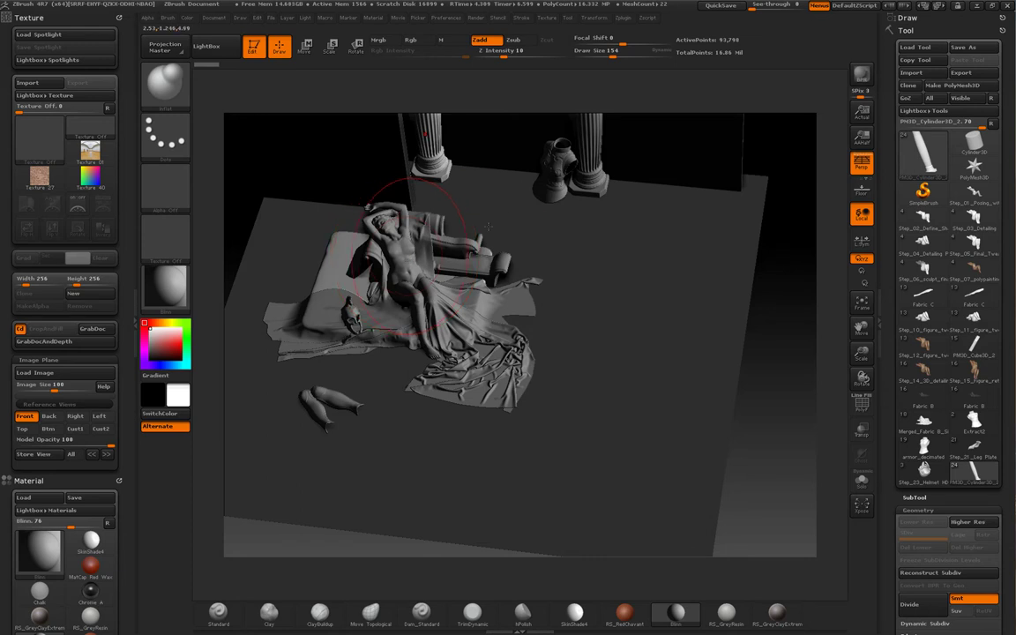
drag(780, 306, 816, 219)
- Load Step_27_scene_tweaks_part_01.ZTL from the project's zbrush folder, passing over the shield and glave files
click(922, 49)
click(463, 483)
scroll(476, 432, down, 3)
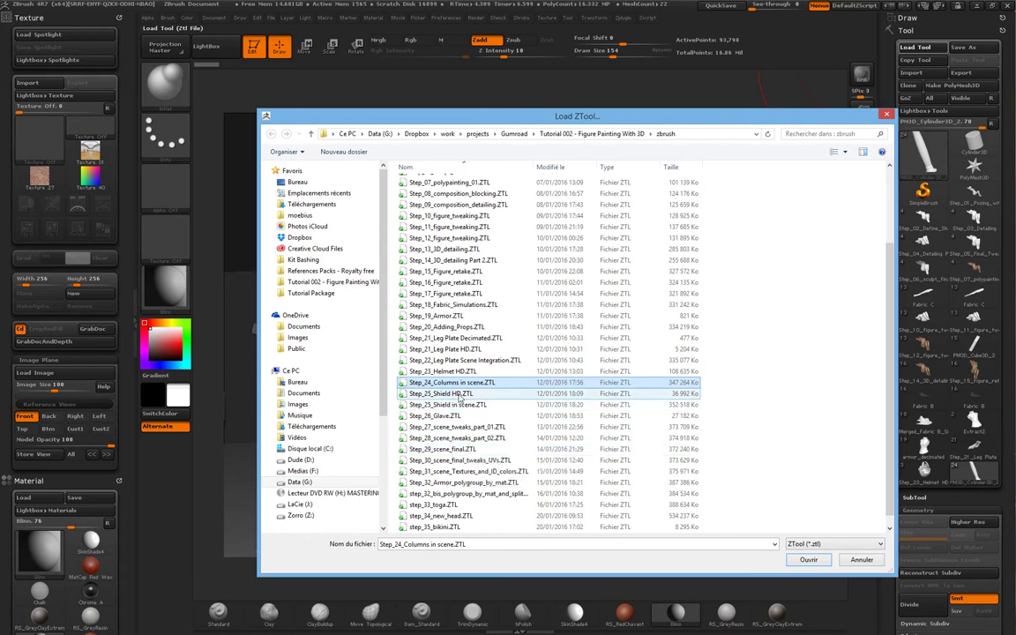
click(458, 394)
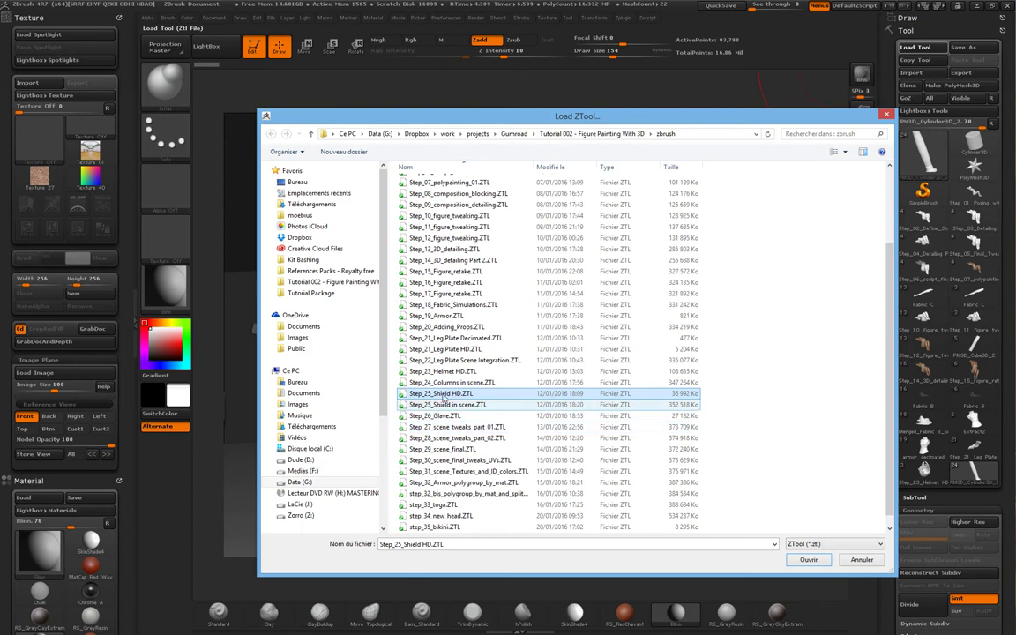
click(452, 405)
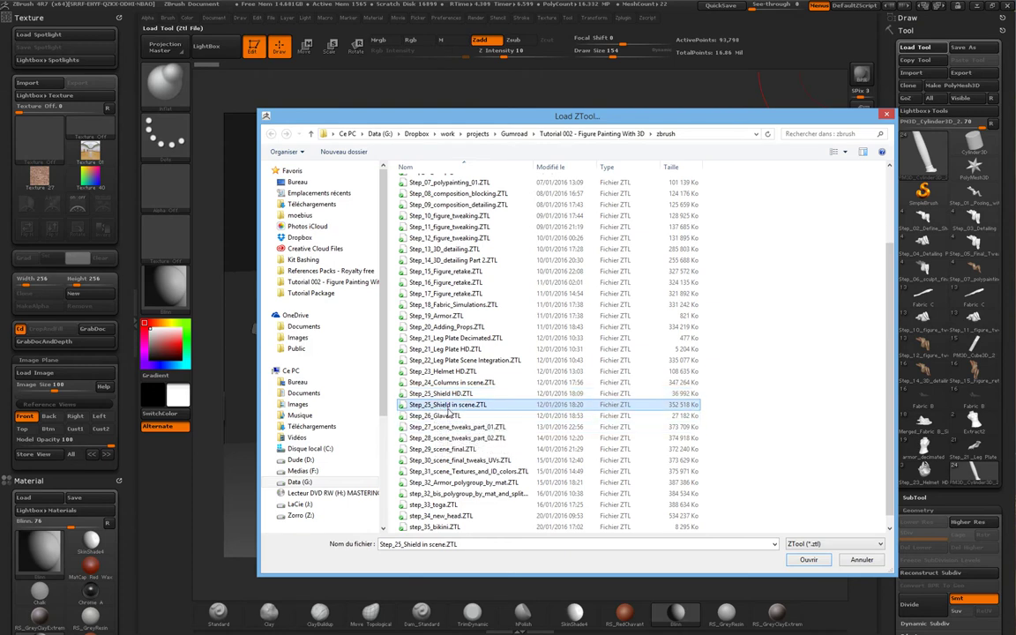
click(448, 415)
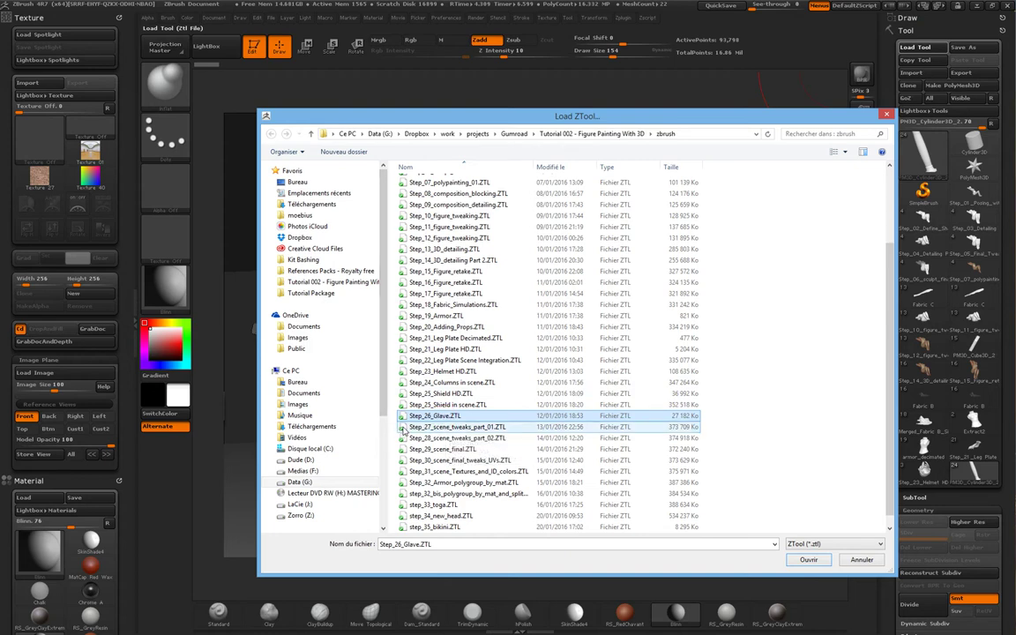
click(405, 429)
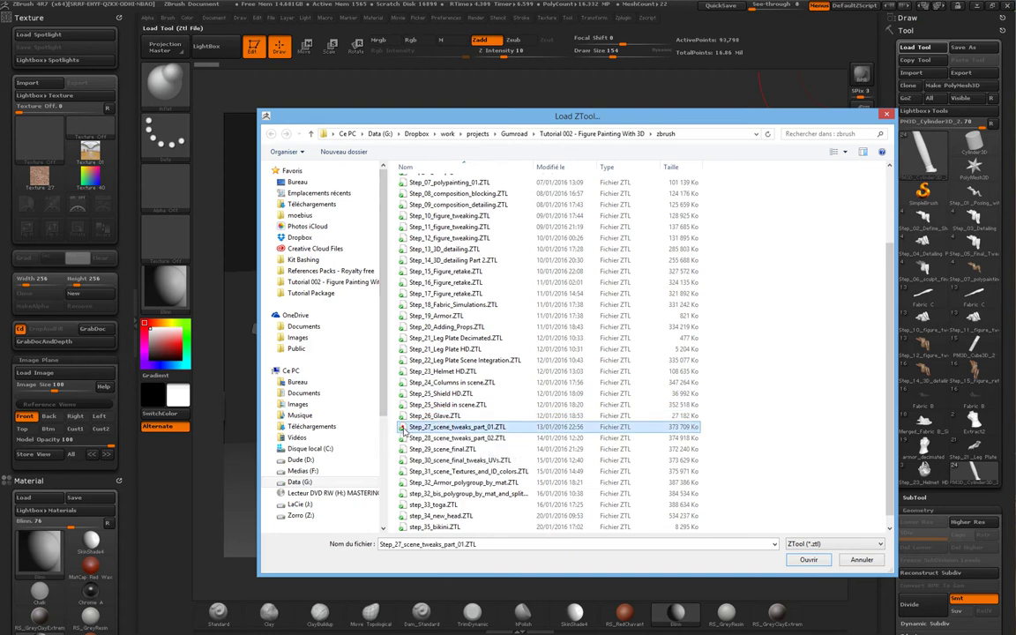
double_click(404, 429)
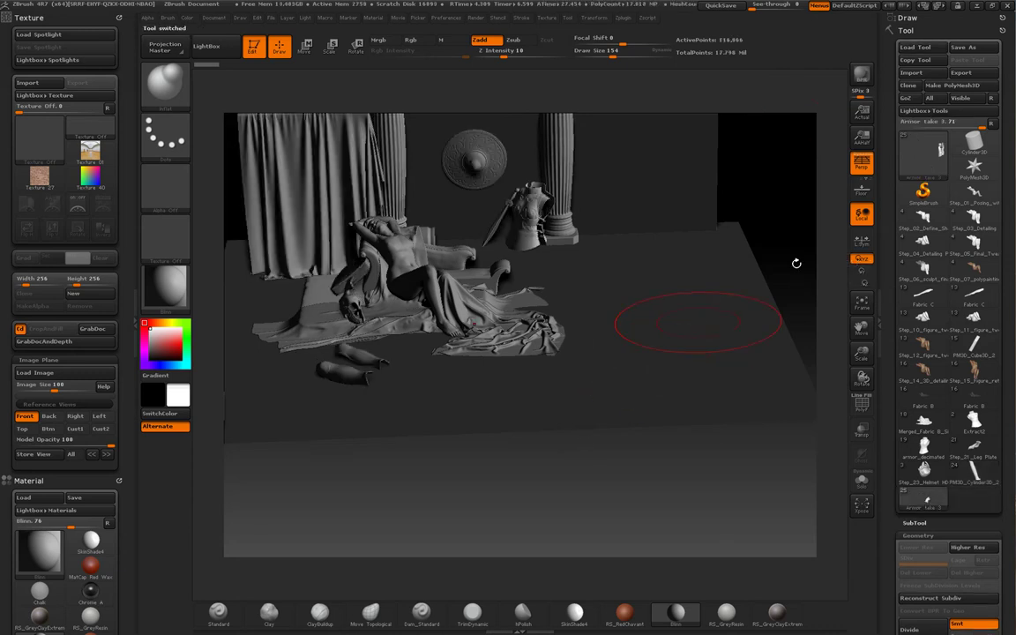
- Restore the stored Front reference view and inspect the curtain, shield and prop layout from a raised angle
drag(821, 244, 818, 190)
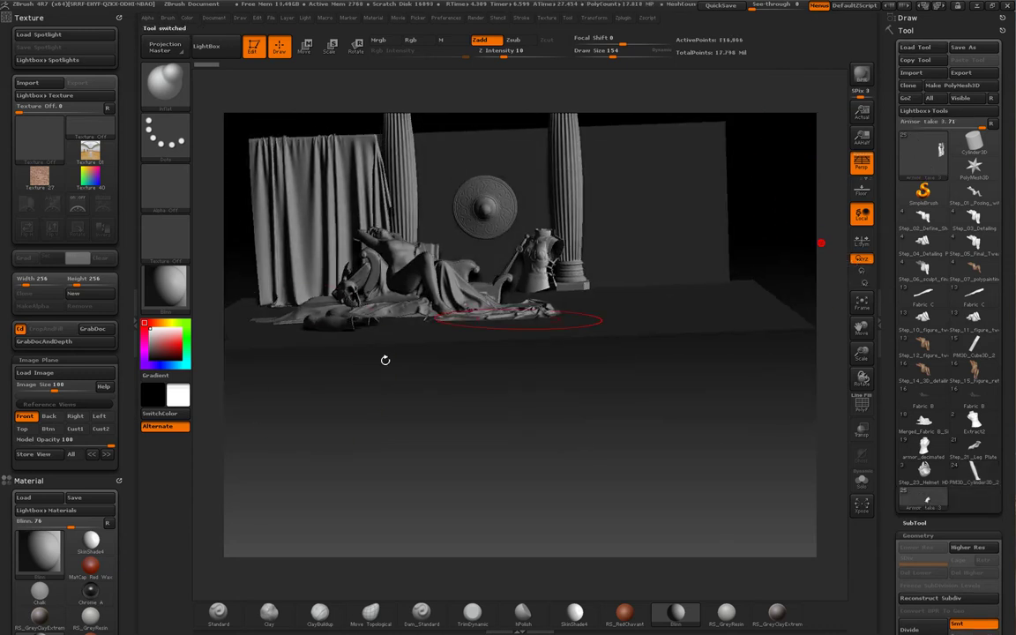
click(31, 419)
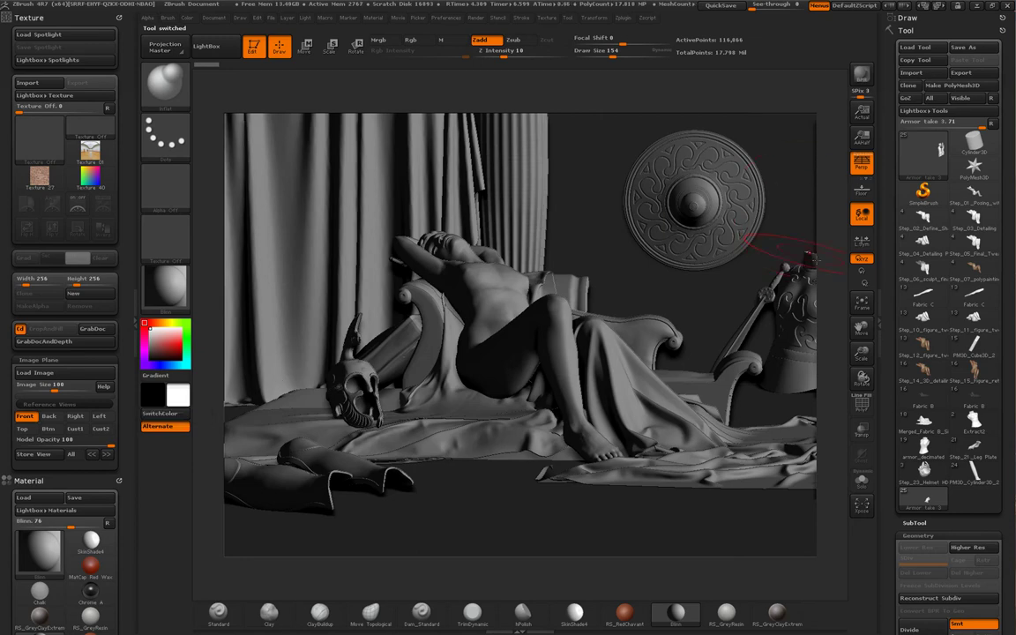
drag(840, 206, 823, 220)
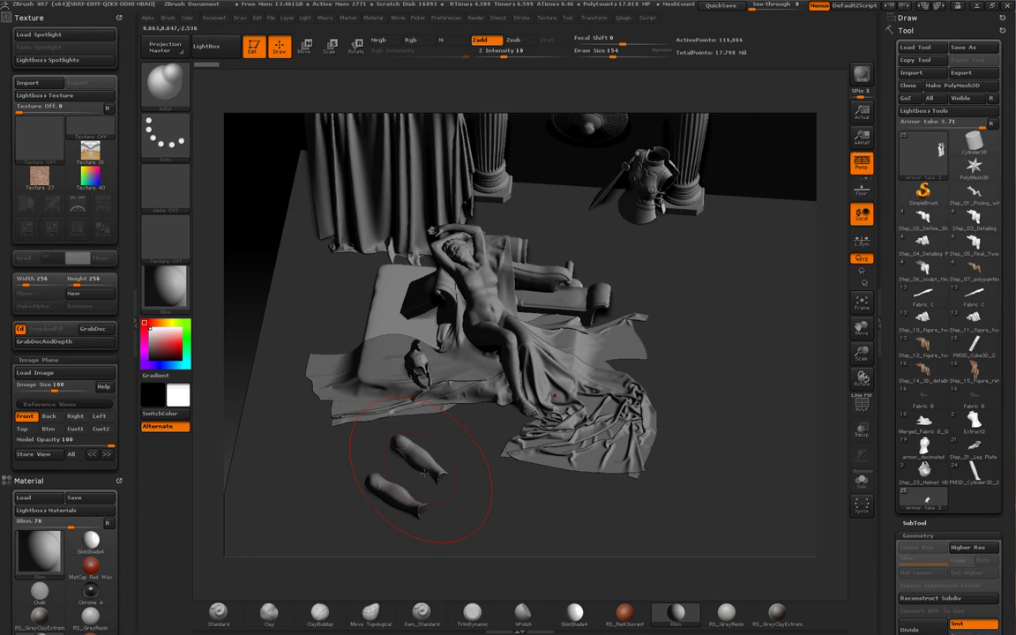
- Send the scene to KeyShot with a Best-Preview Render and select the foreground leg plate in the Camera 7 view
click(861, 76)
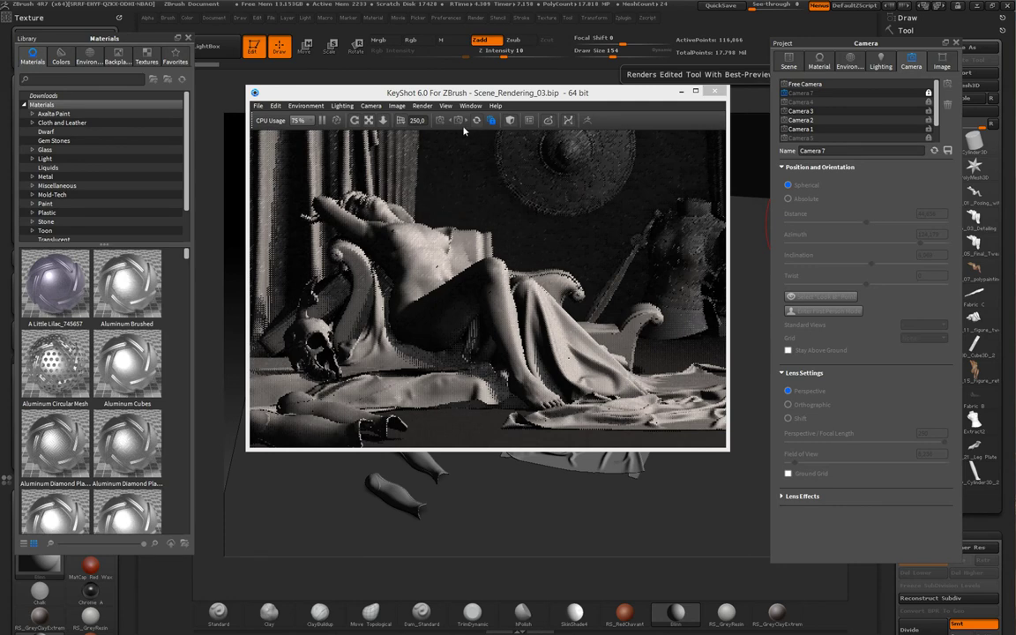
click(490, 97)
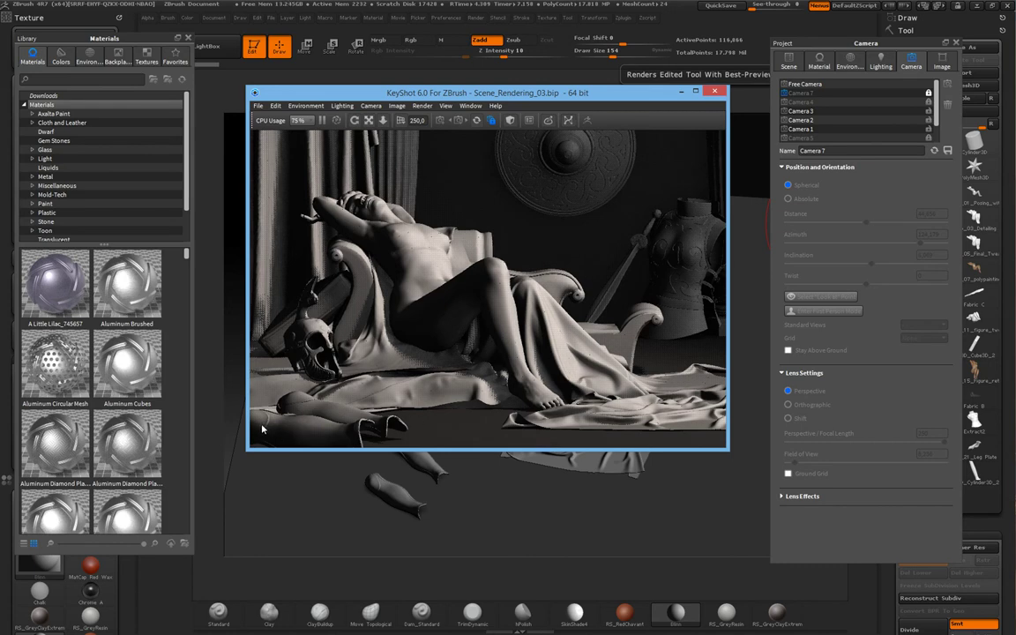
click(796, 64)
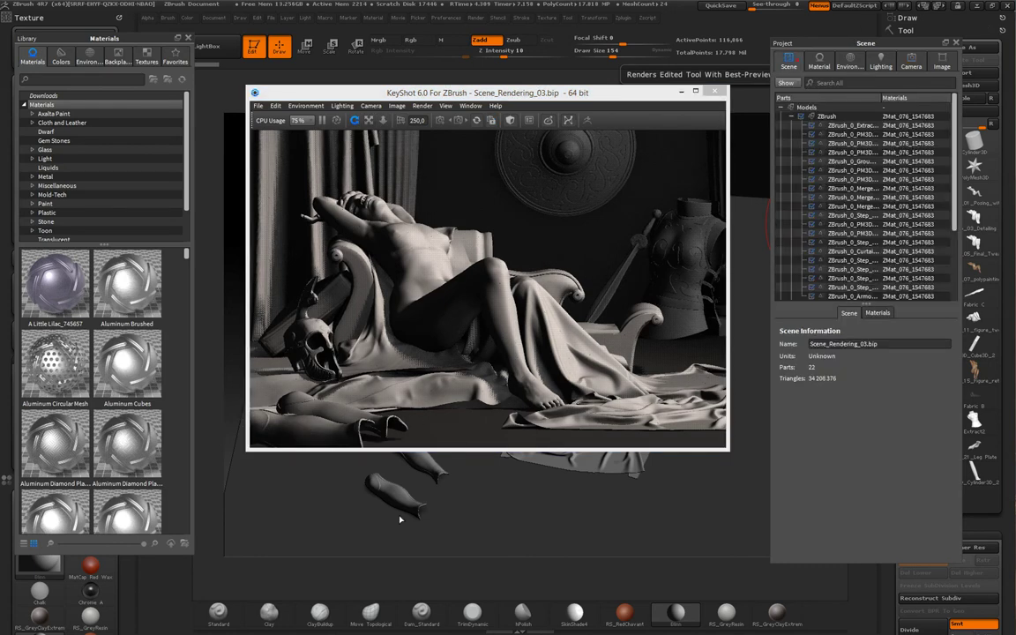
click(302, 428)
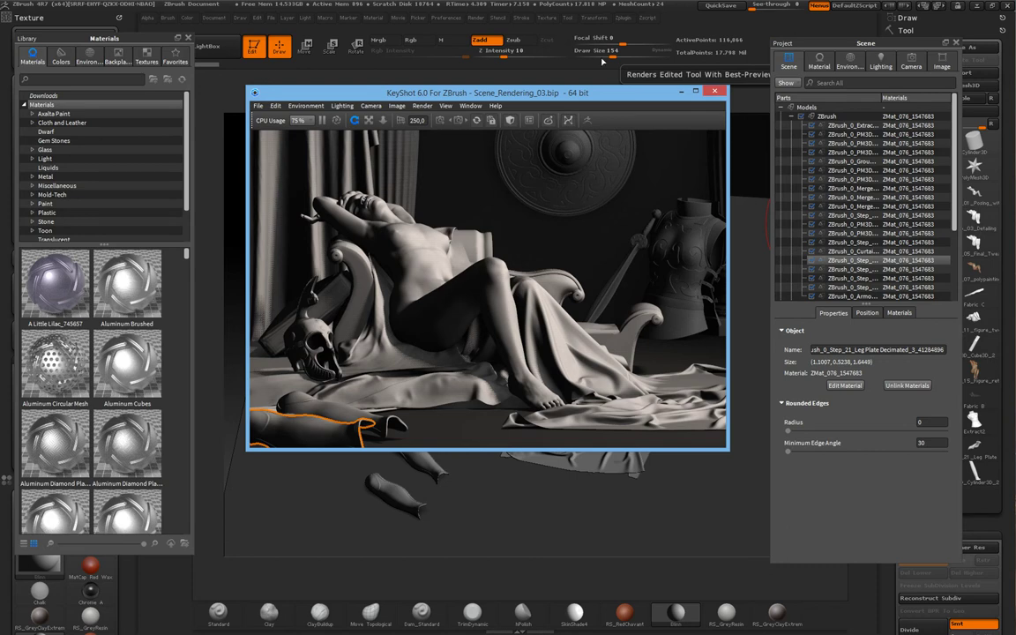
- Switch back to ZBrush and examine the leg plates' placement in front of the figure from several angles
click(642, 20)
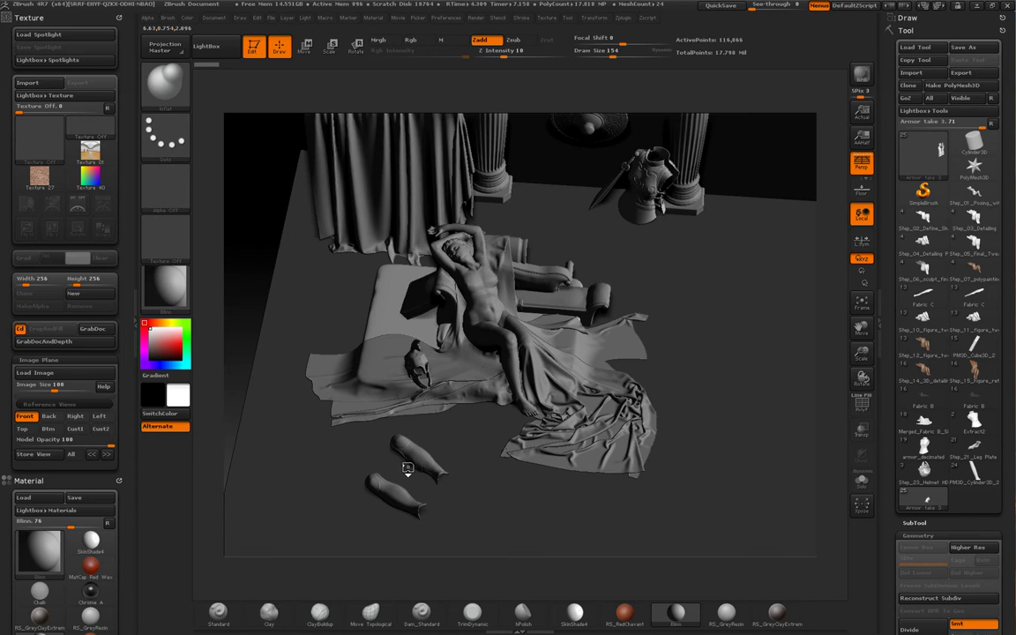
drag(358, 455, 361, 481)
key(space)
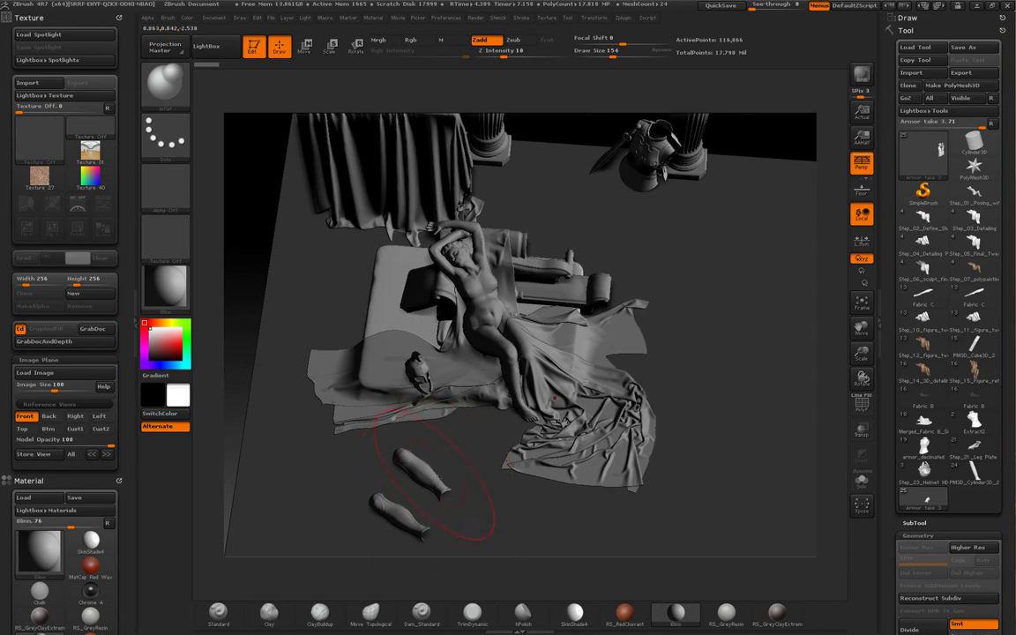
drag(843, 235, 850, 220)
- Load Step_28_scene_tweaks_part_02.ZTL as the second scene tweaks stage
key(ctrl+o)
drag(889, 356, 889, 447)
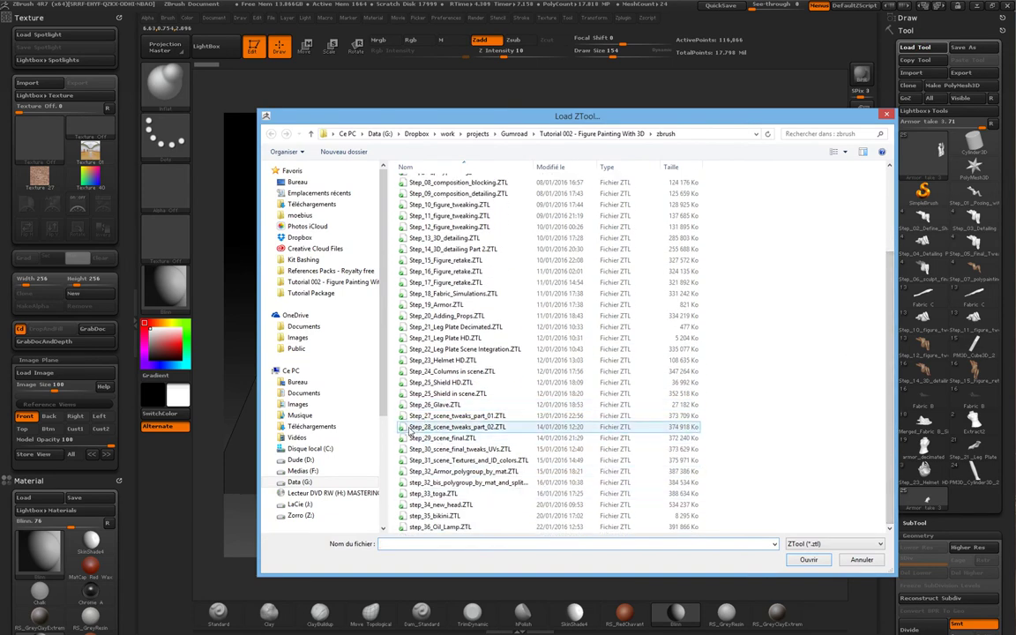
double_click(441, 427)
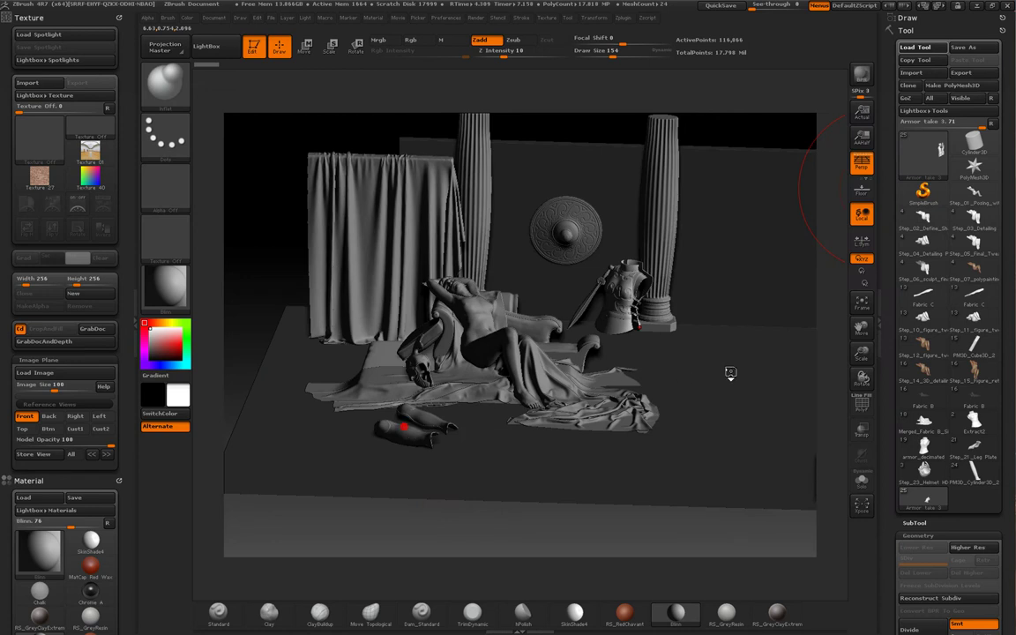
click(829, 338)
- Alternate between the Armor take 3 and Step_28_scene_tweaks_part_02 tools to compare the two scene versions
click(927, 500)
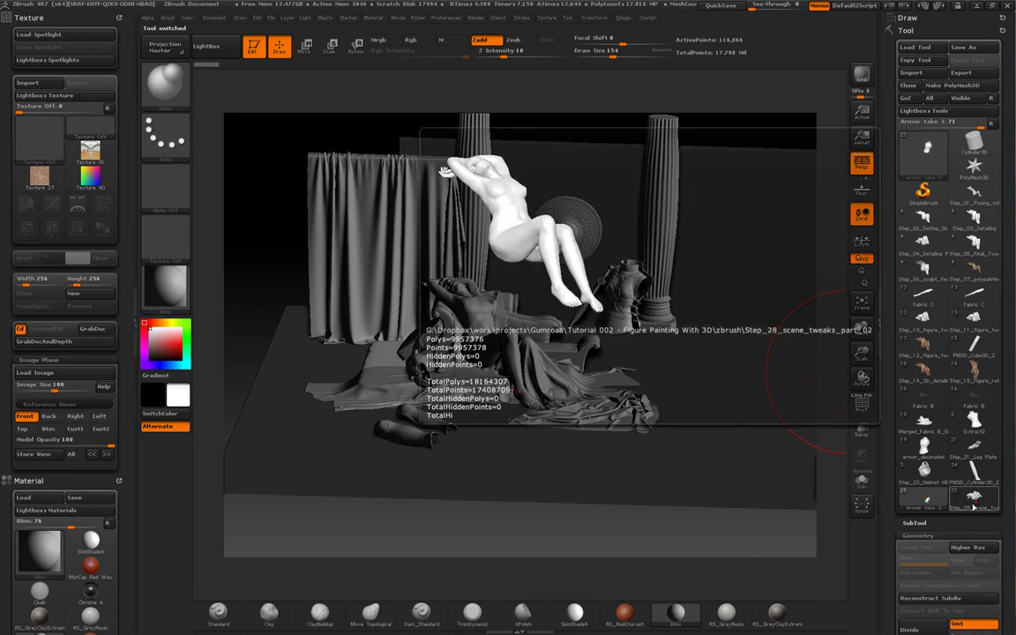
click(973, 500)
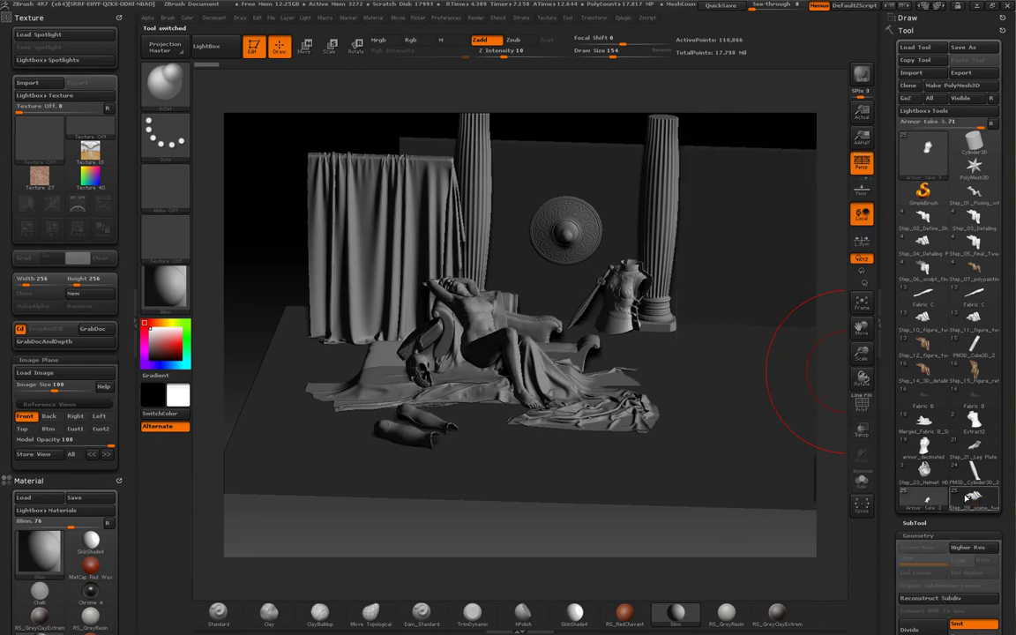
click(969, 497)
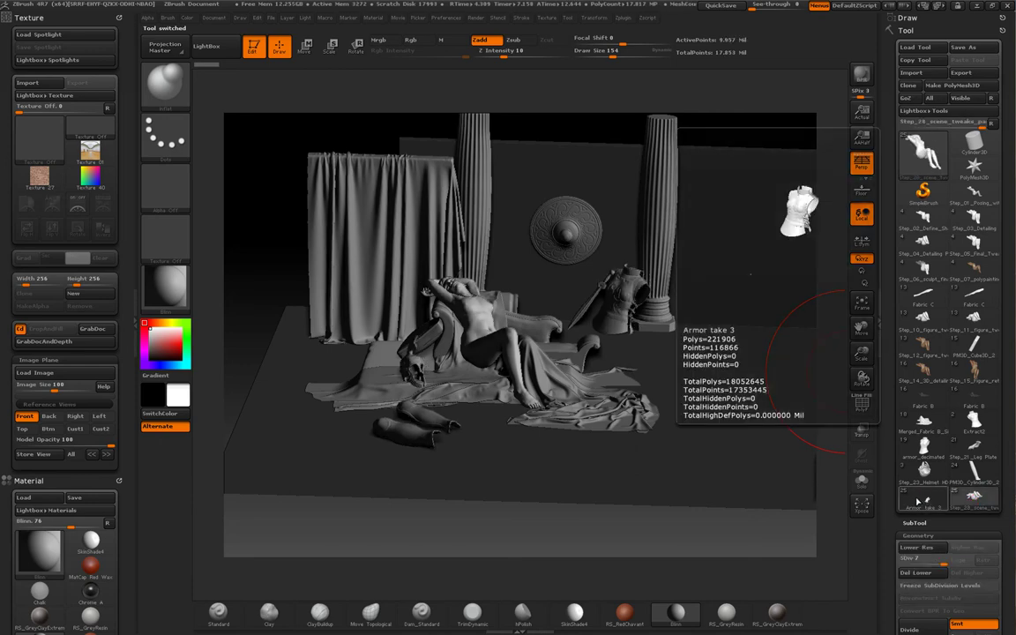
click(923, 501)
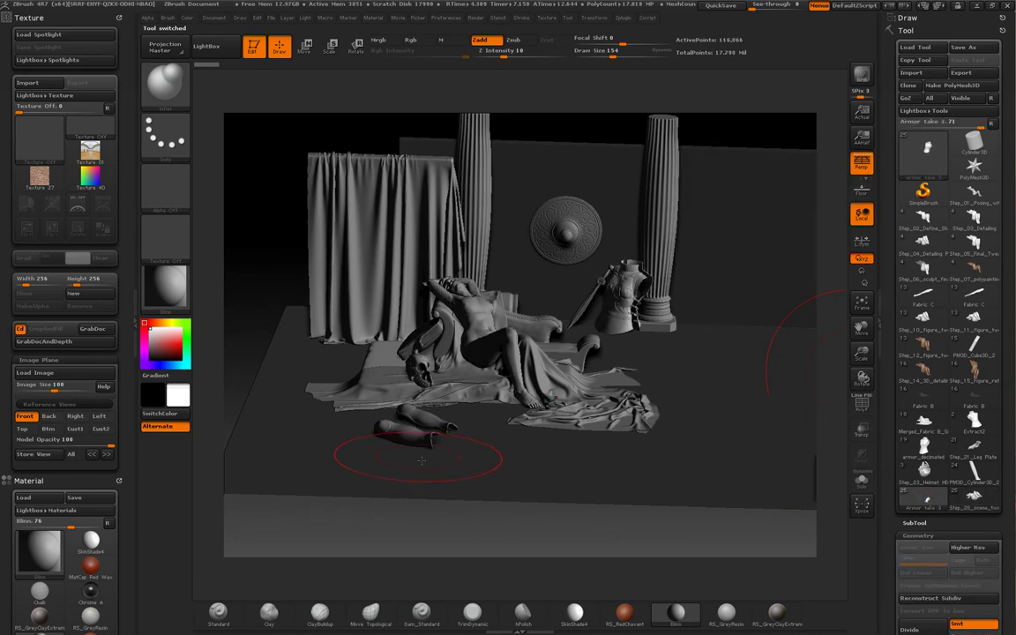
click(974, 498)
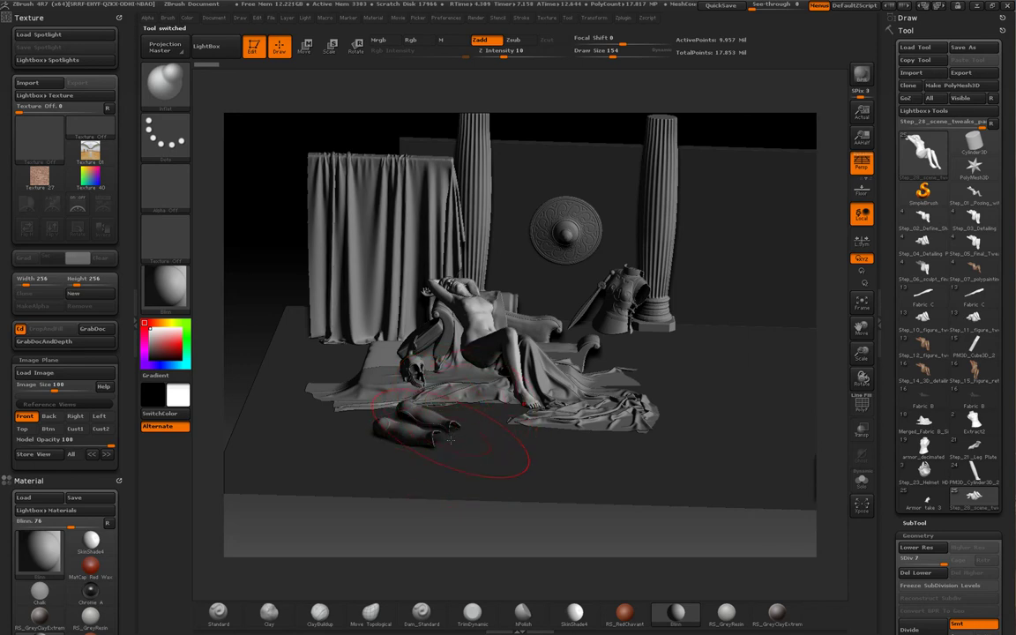
- Inspect the Step_28 scene around the leg plates, skull and armor from low and raised angles
drag(420, 535, 414, 529)
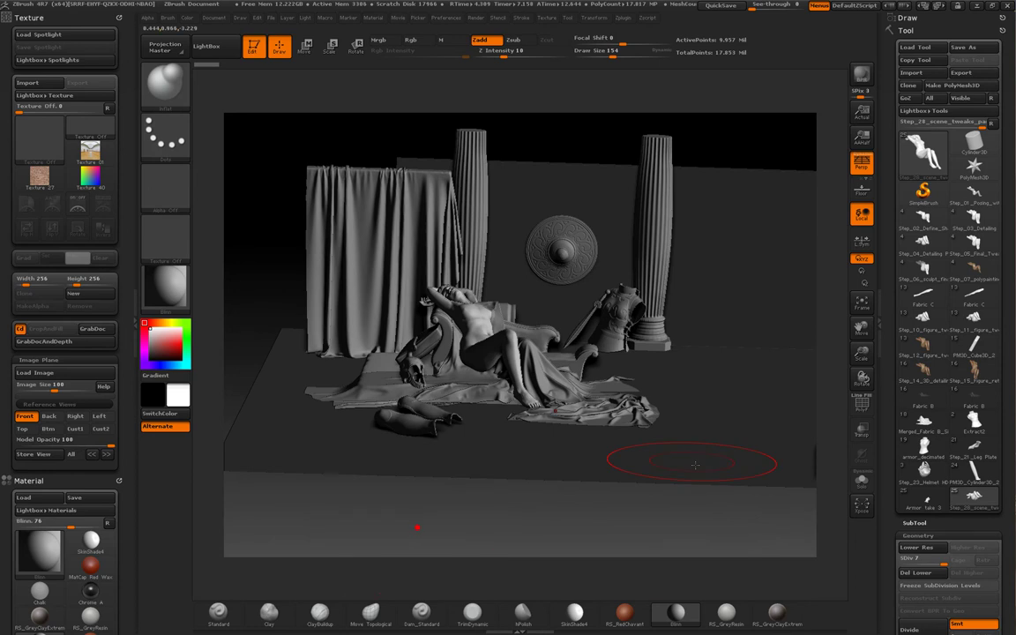
drag(833, 358, 836, 361)
alt+drag(705, 527, 672, 533)
drag(498, 522, 493, 520)
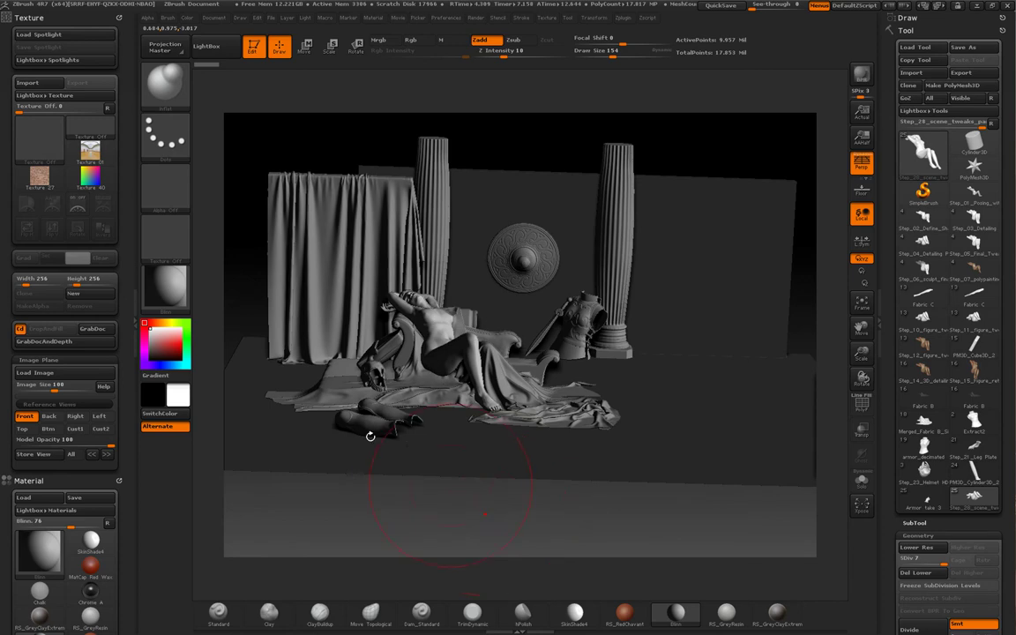
drag(382, 509, 392, 538)
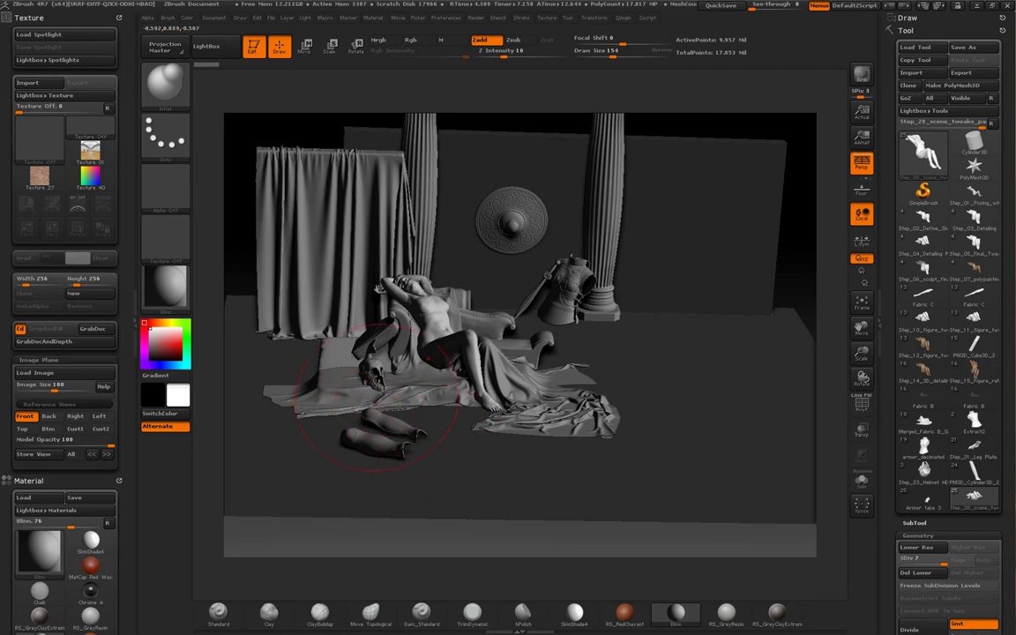
drag(839, 325, 836, 330)
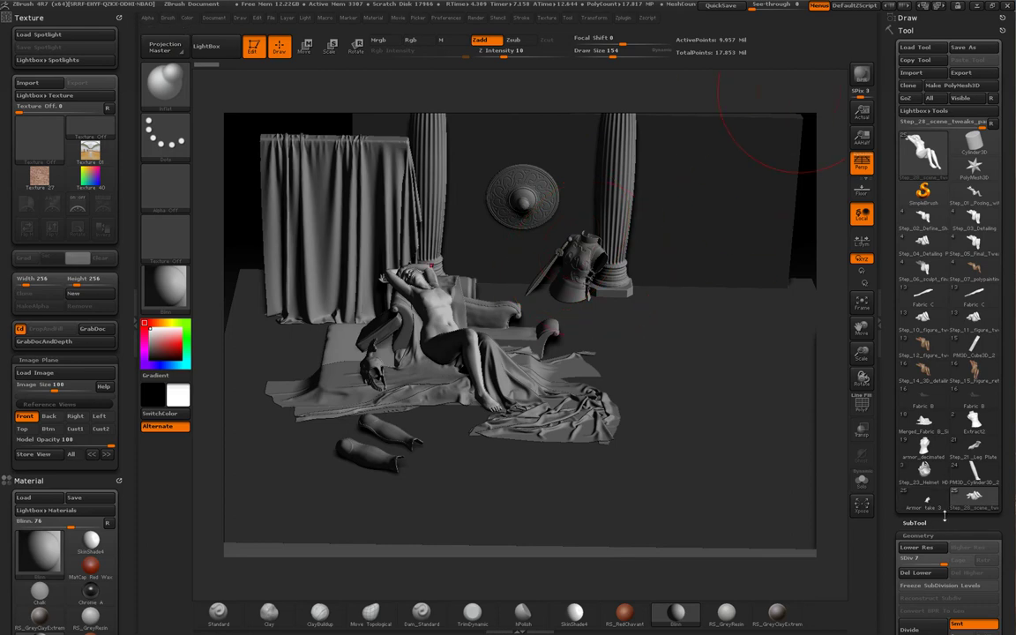
- Compare both scene tweak versions again from the raised angle, ending on Step_28_scene_tweaks_part_02
click(928, 499)
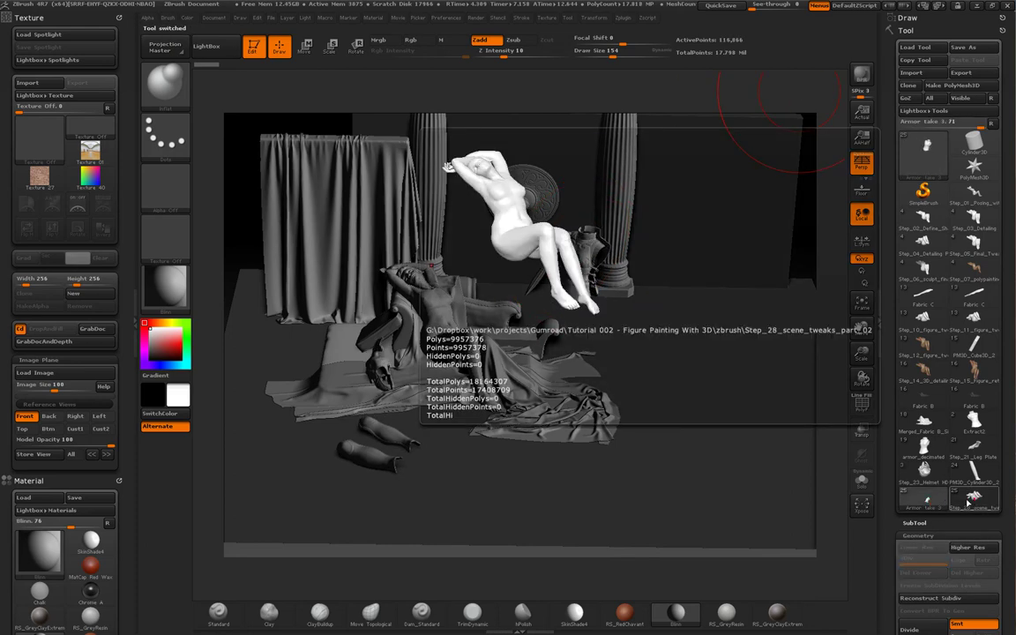
click(971, 498)
click(927, 499)
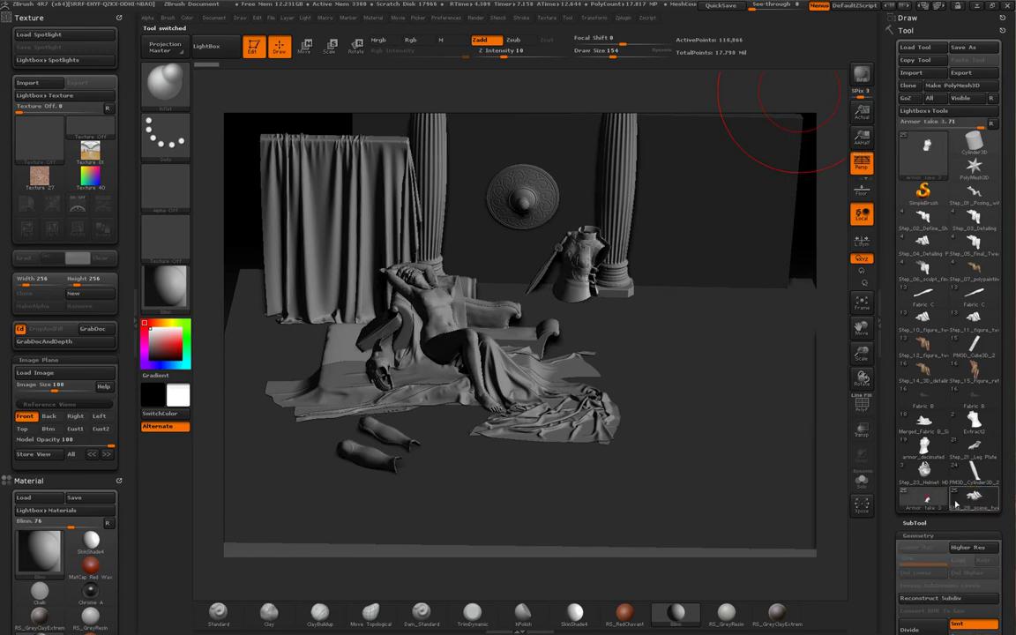
click(973, 498)
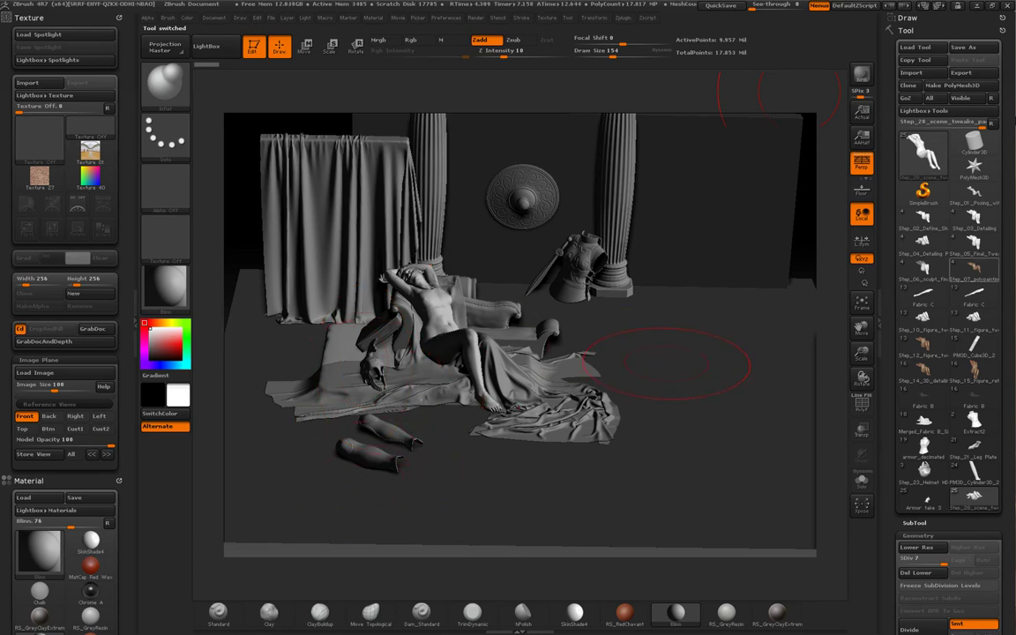
- Send the Step_28 scene to KeyShot with a Best-Preview Render, view it through Camera 7 and dismiss the save reminder
click(861, 76)
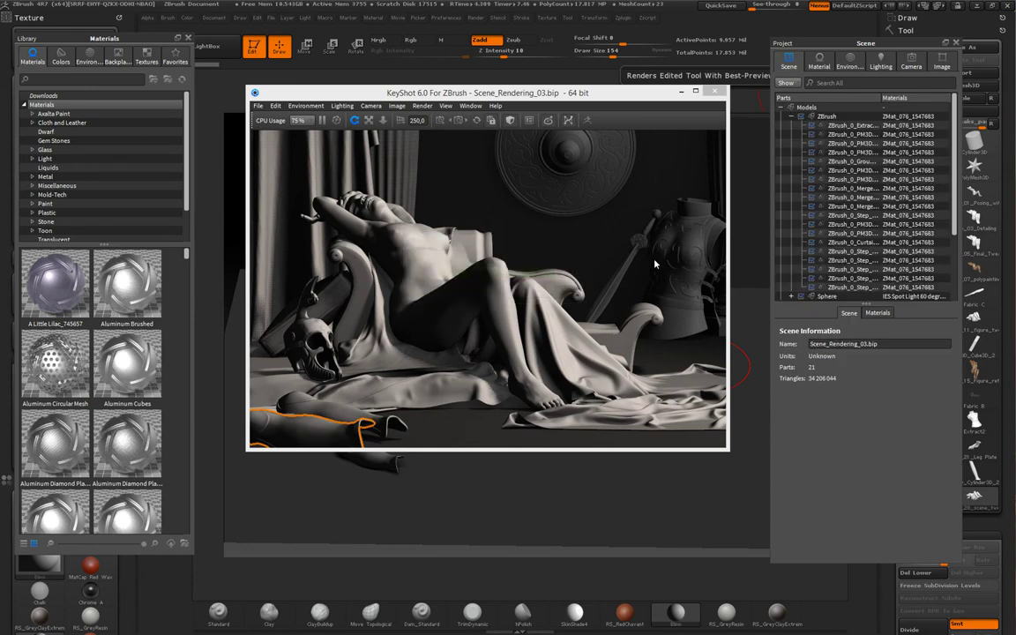
click(912, 59)
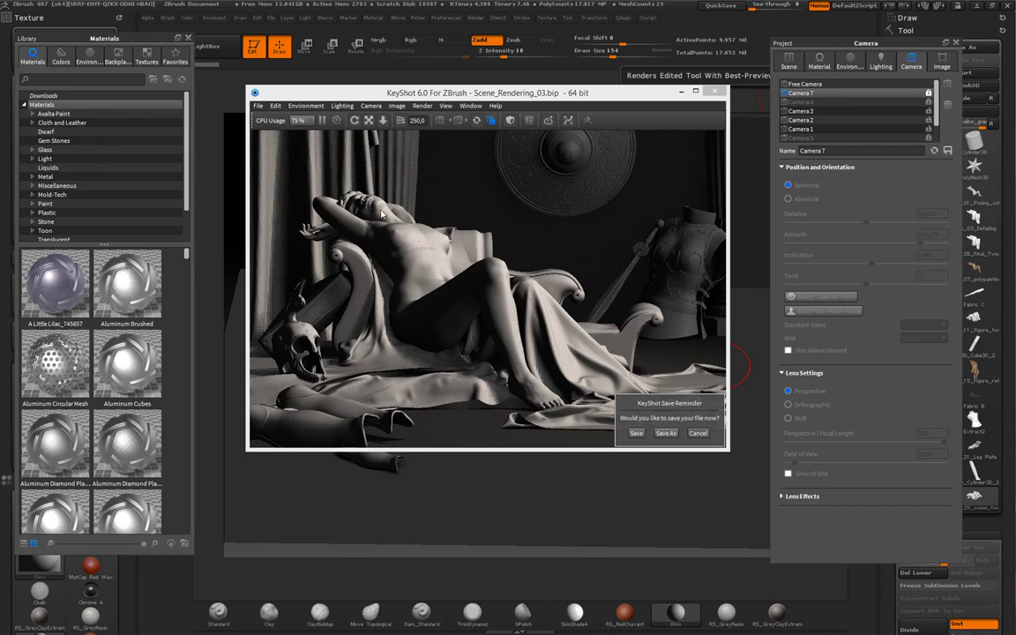
click(696, 433)
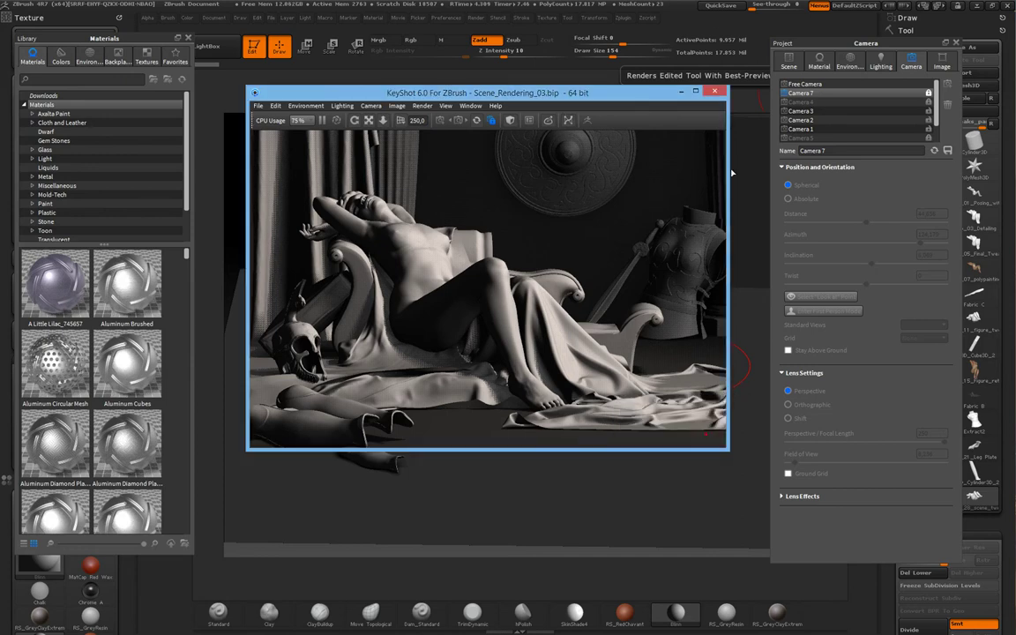
- Return to ZBrush and load the Step_29_scene_final.ZTL tool from the project's zbrush folder
click(771, 32)
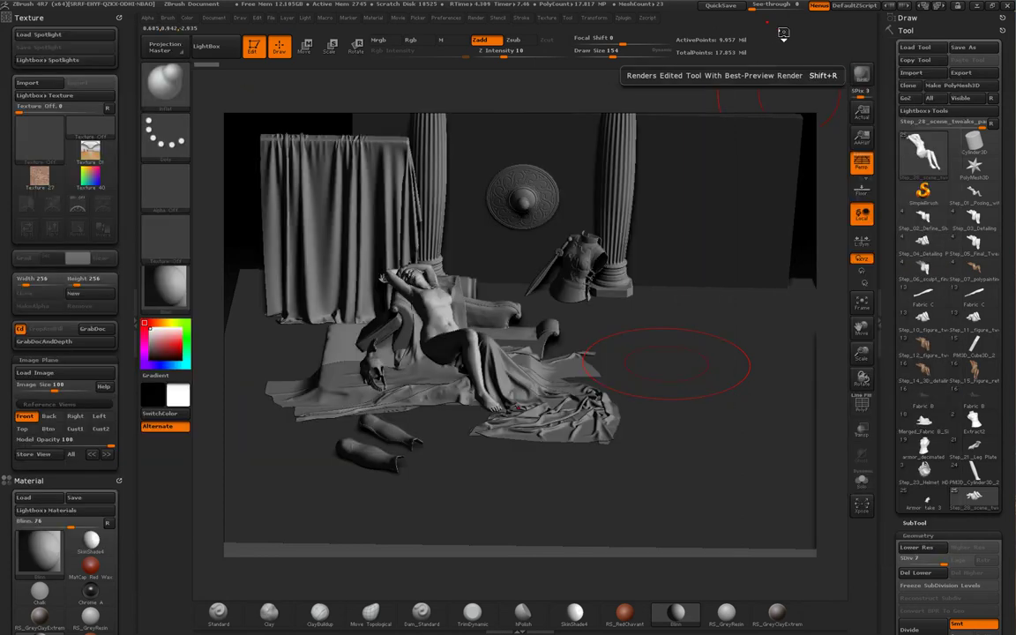
click(915, 47)
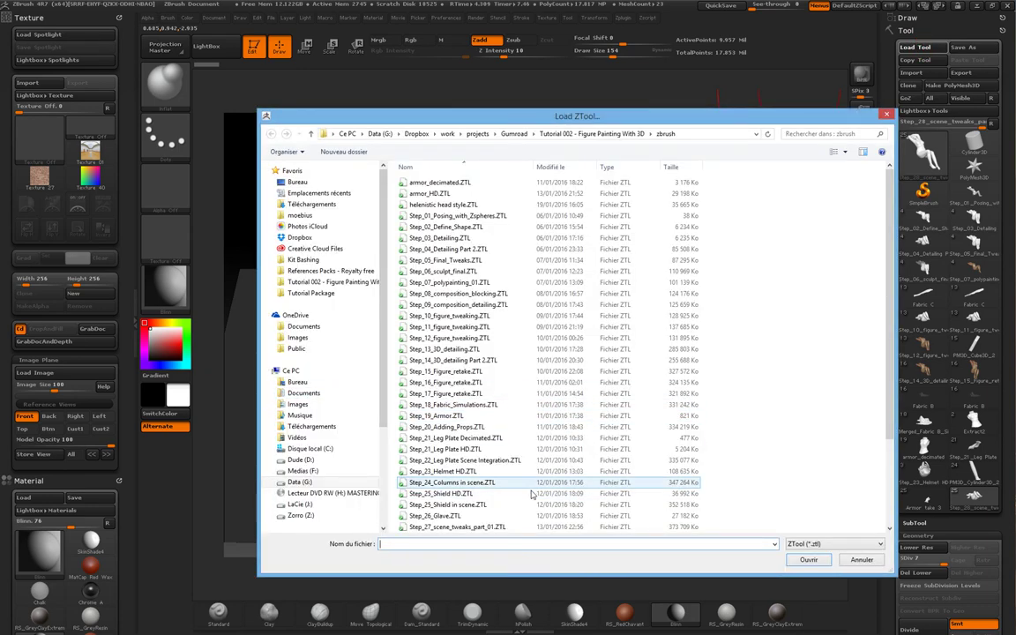
scroll(635, 454, down, 3)
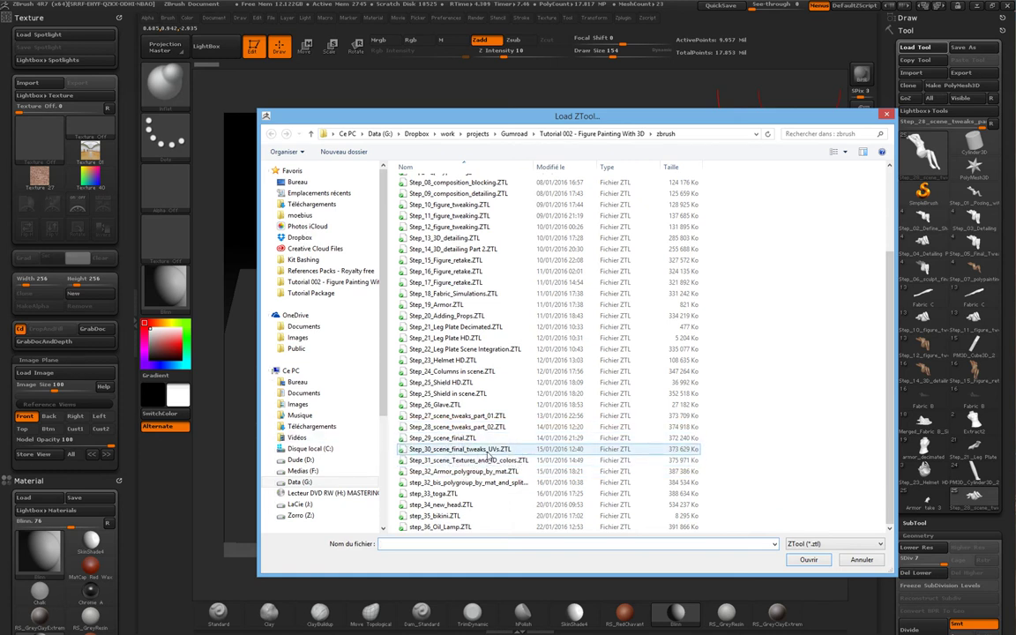
click(399, 437)
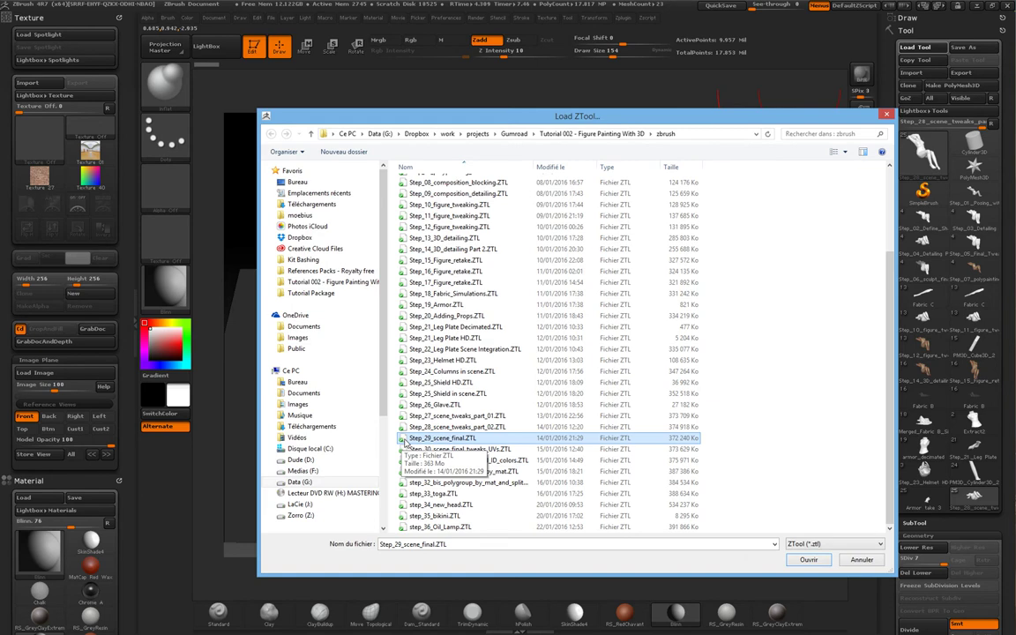
double_click(406, 438)
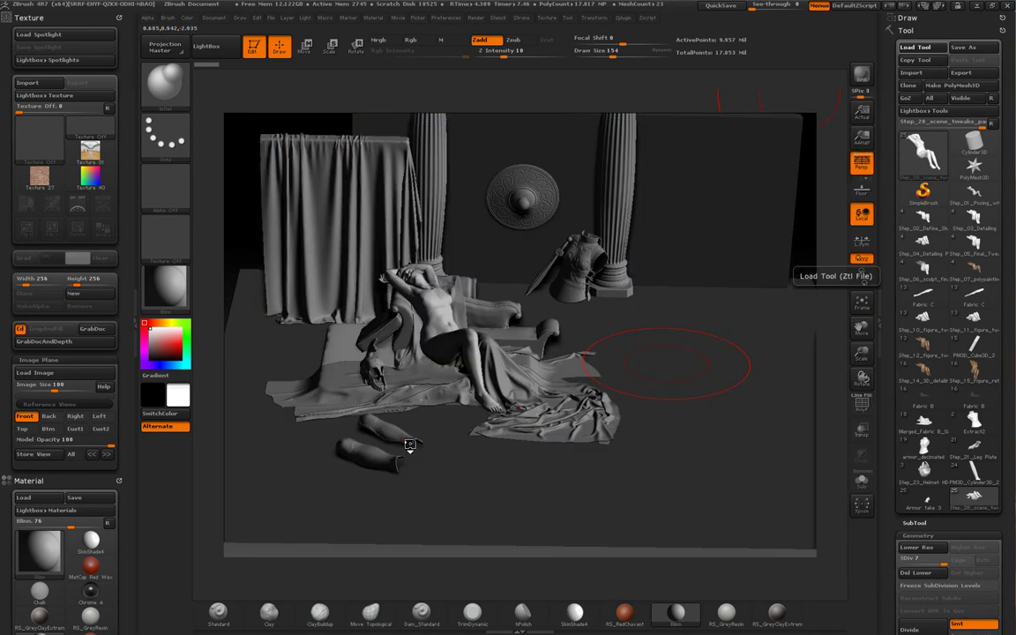
click(441, 438)
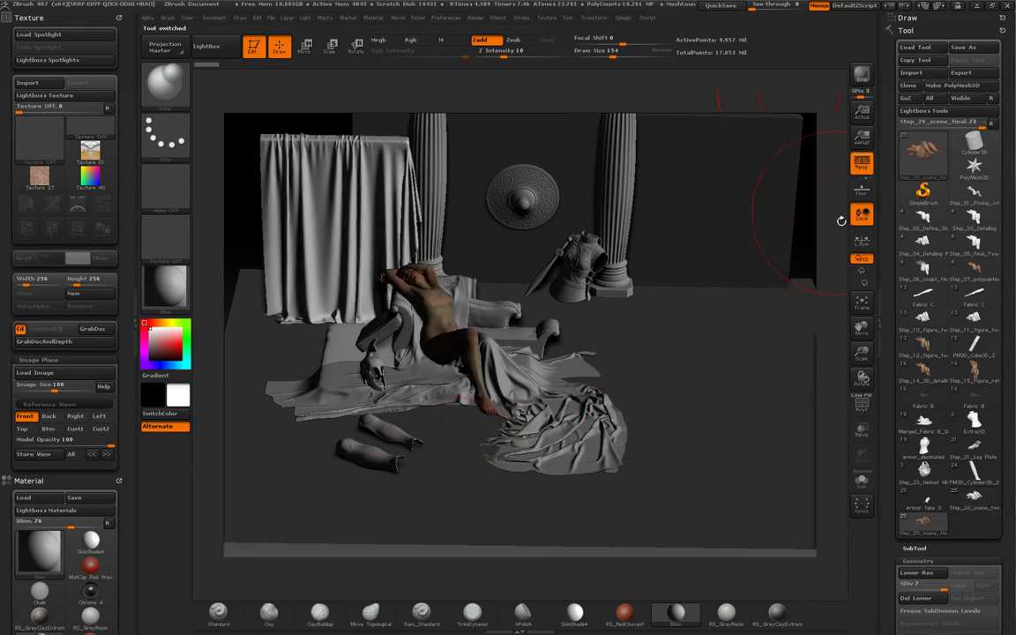
- Compare the final scene with the Step_28_scene_tweaks_part_02 tool from a raised angle
mouse_move(767, 202)
mouse_down()
mouse_move(844, 206)
mouse_move(629, 448)
mouse_up()
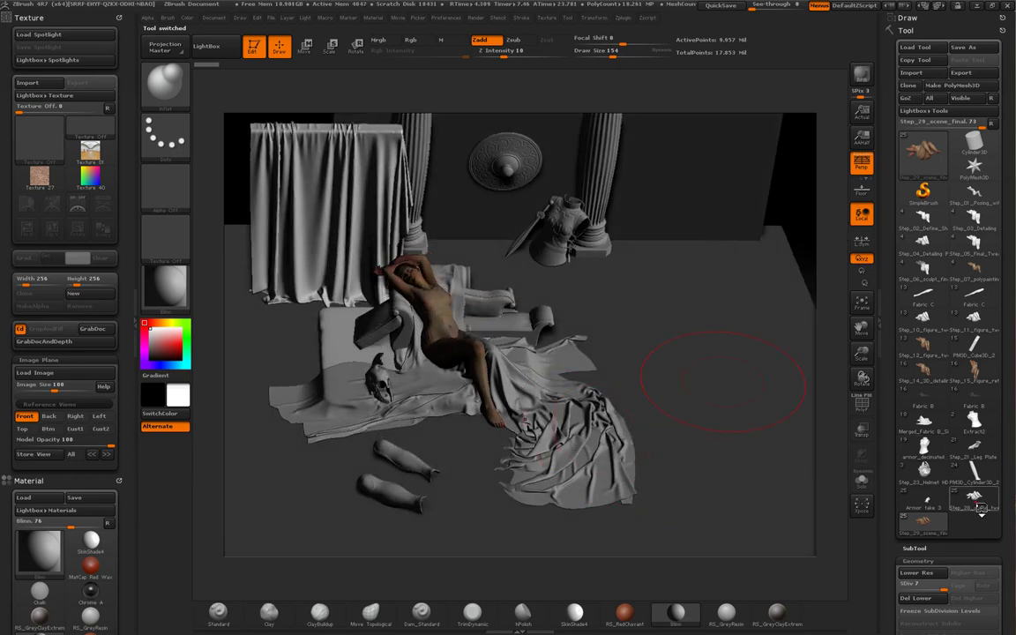
click(975, 503)
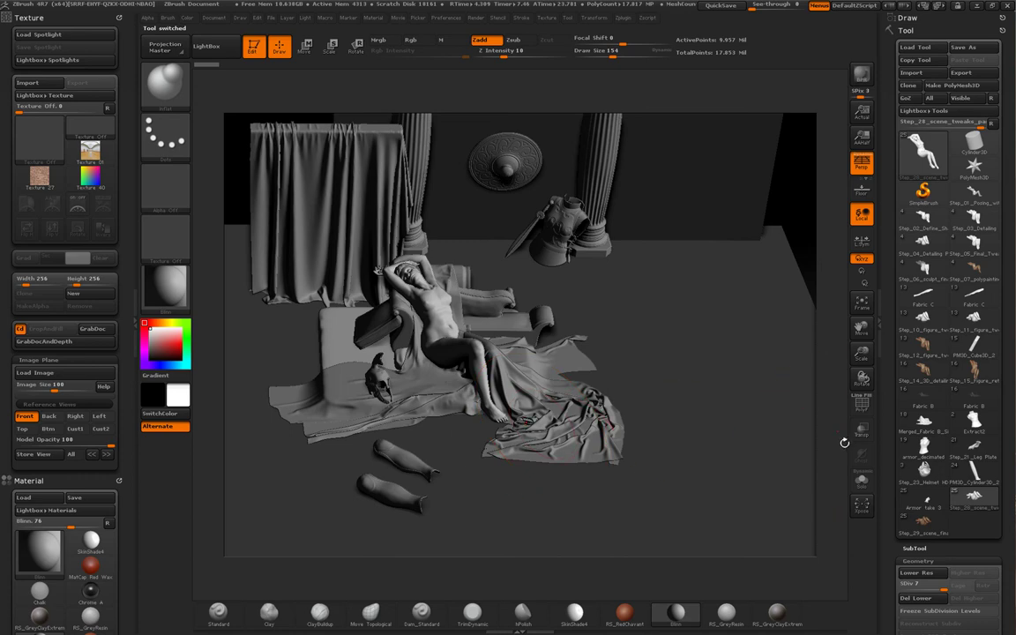
drag(843, 442, 842, 471)
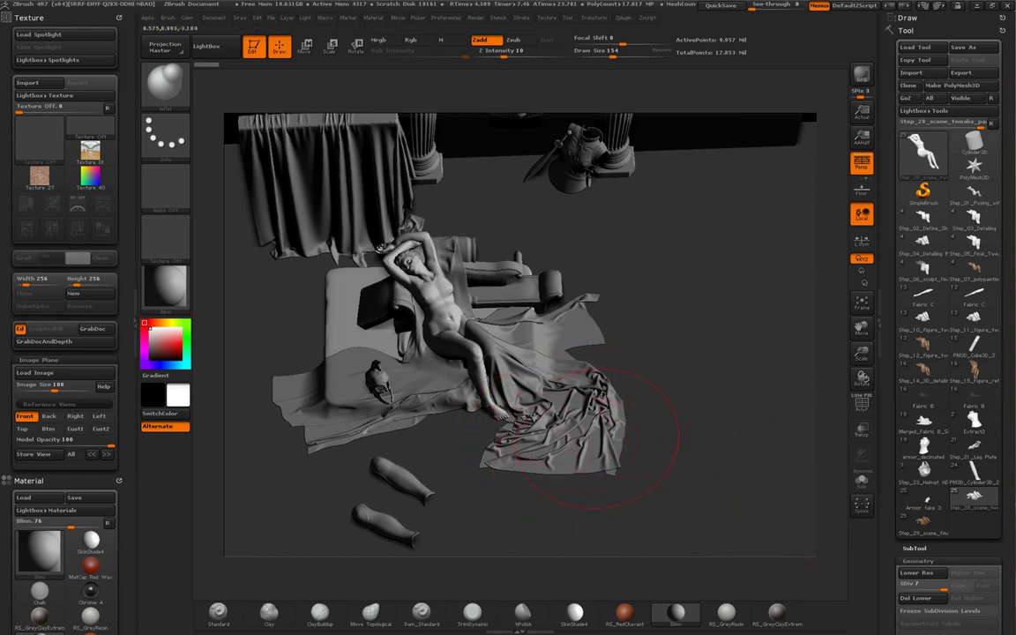
- Switch to Adobe Bridge and open the images folder inside the Tutorial Package's files folder
drag(1014, 196, 369, 83)
click(476, 122)
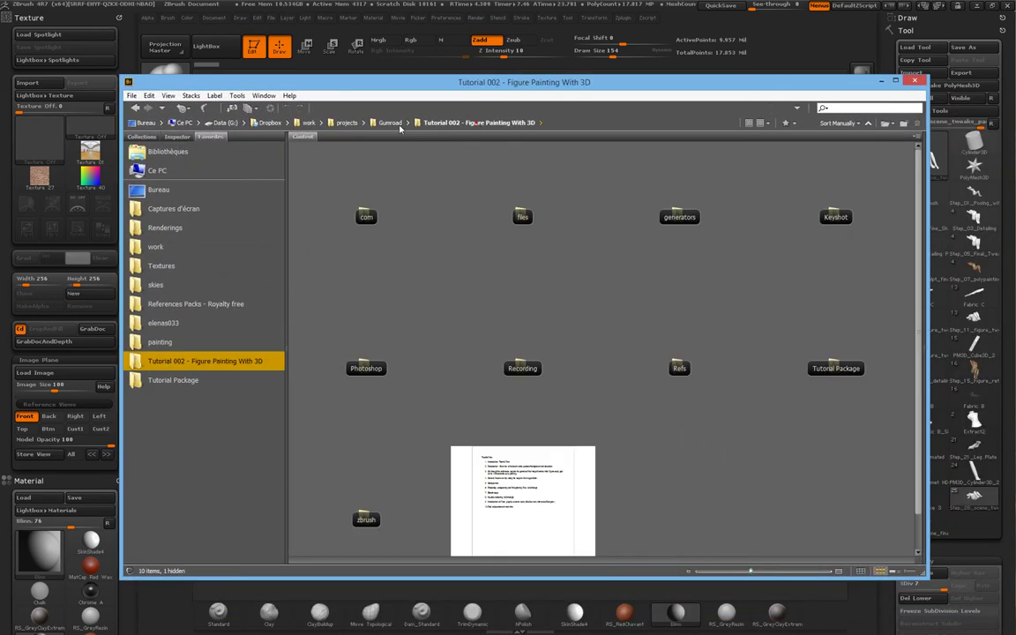
click(174, 380)
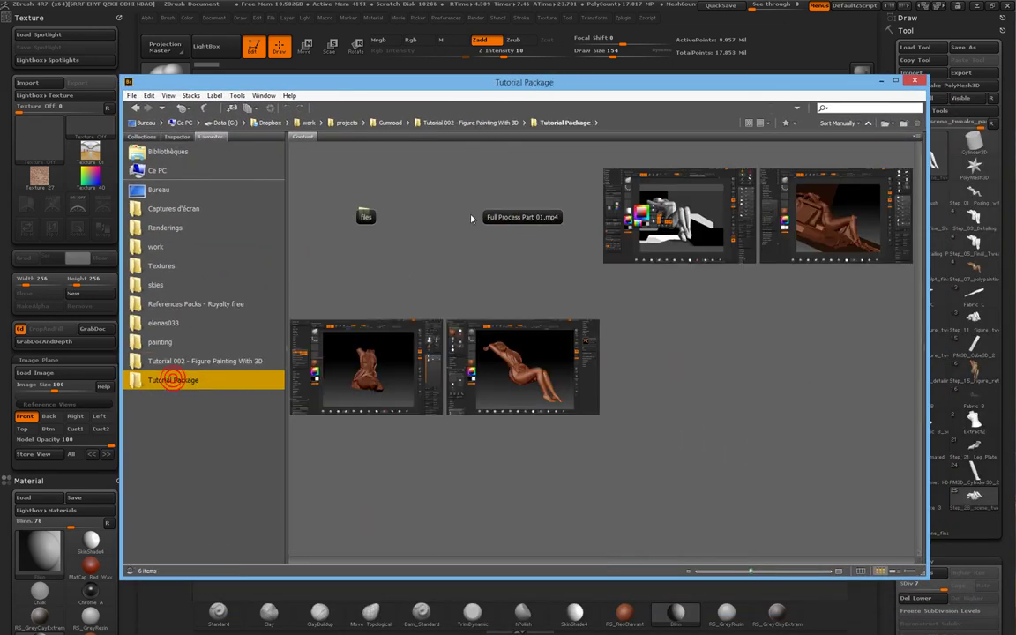
double_click(374, 218)
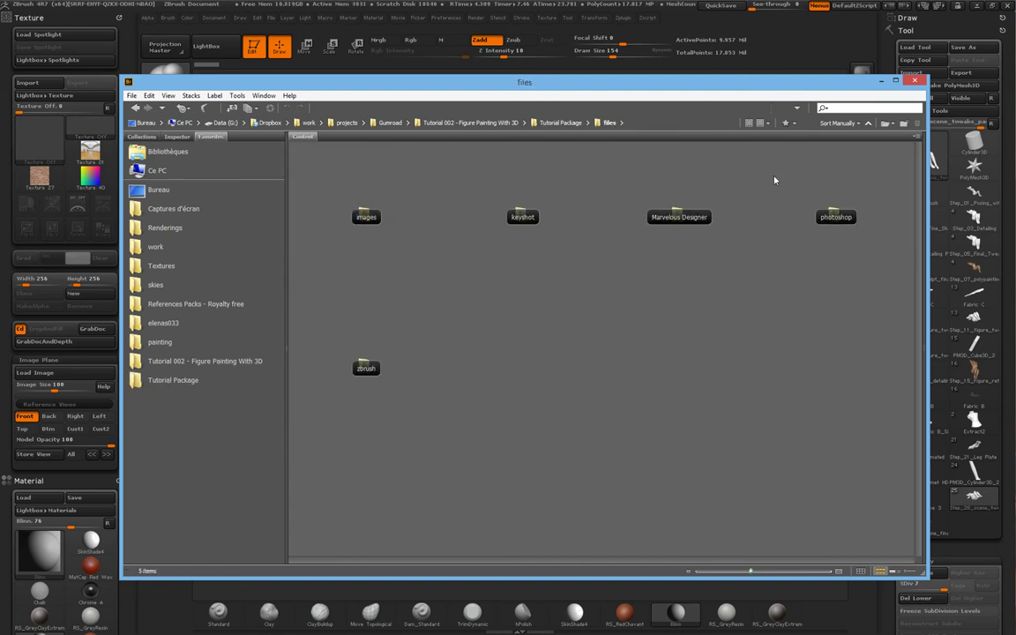
double_click(366, 221)
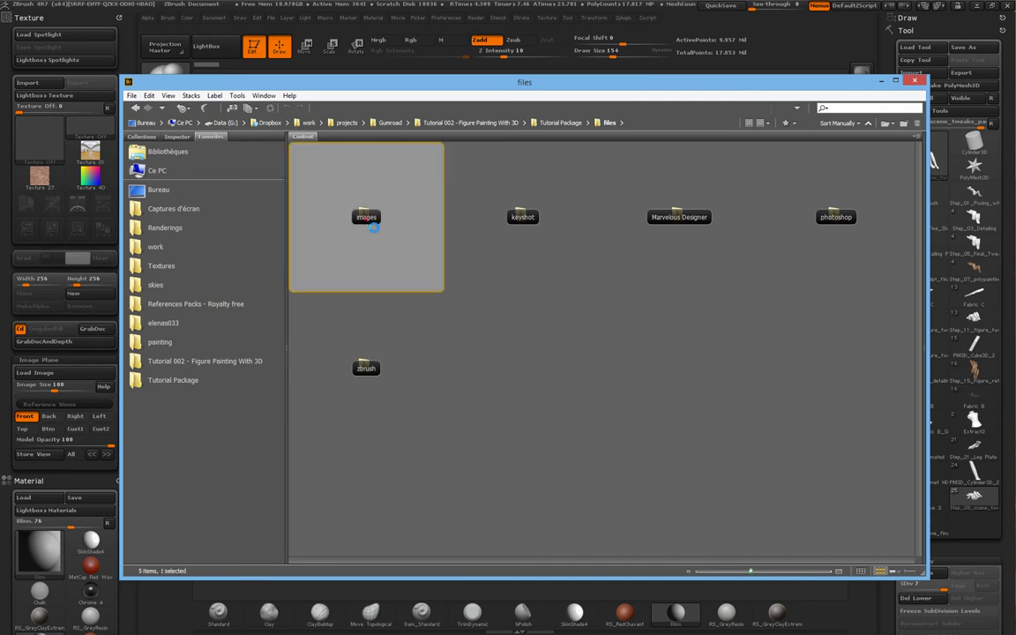
- Browse the render thumbnails and open the grayscale scene image with red markings over the fabrics
scroll(452, 249, down, 10)
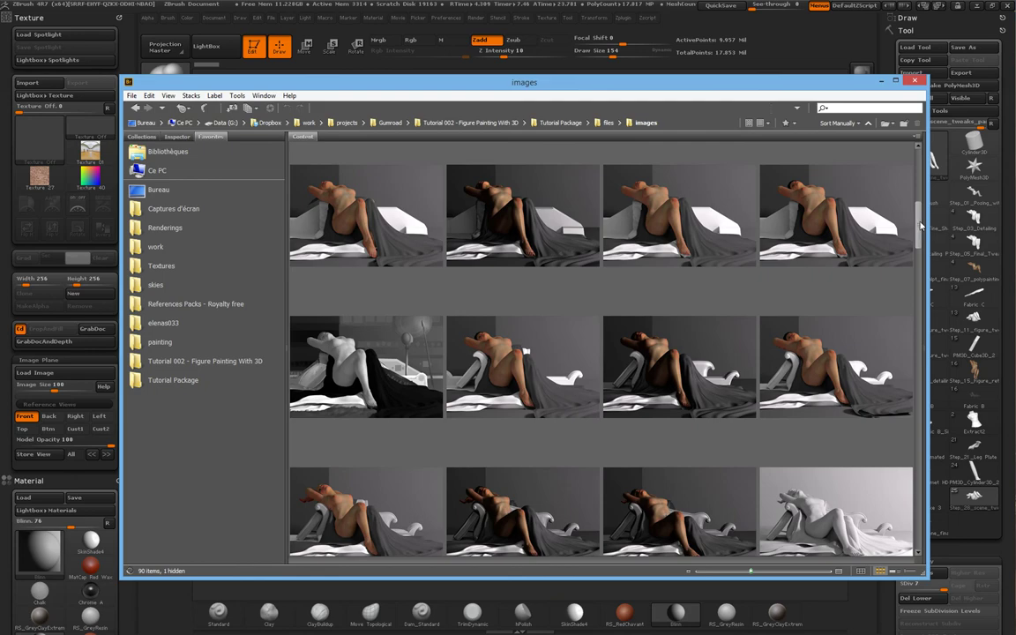
scroll(916, 230, down, 3)
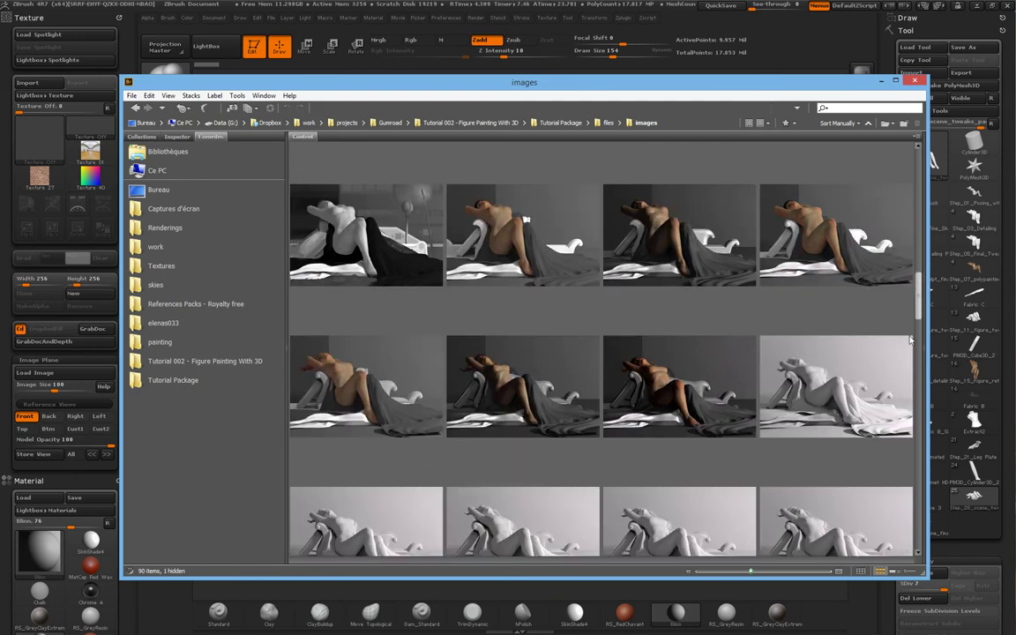
drag(917, 300, 911, 339)
scroll(499, 188, down, 5)
click(504, 185)
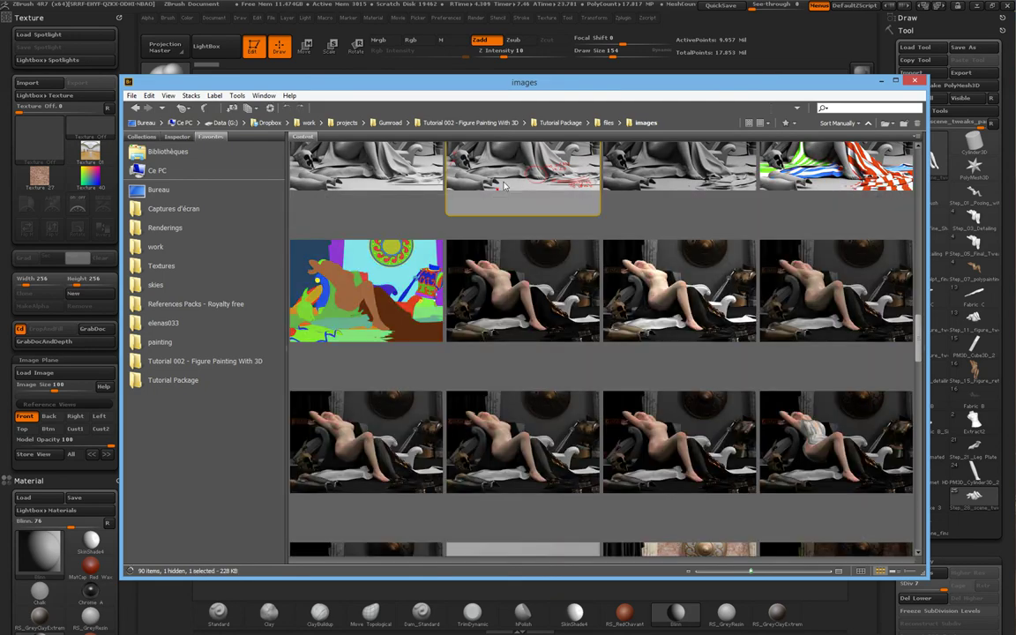
double_click(501, 185)
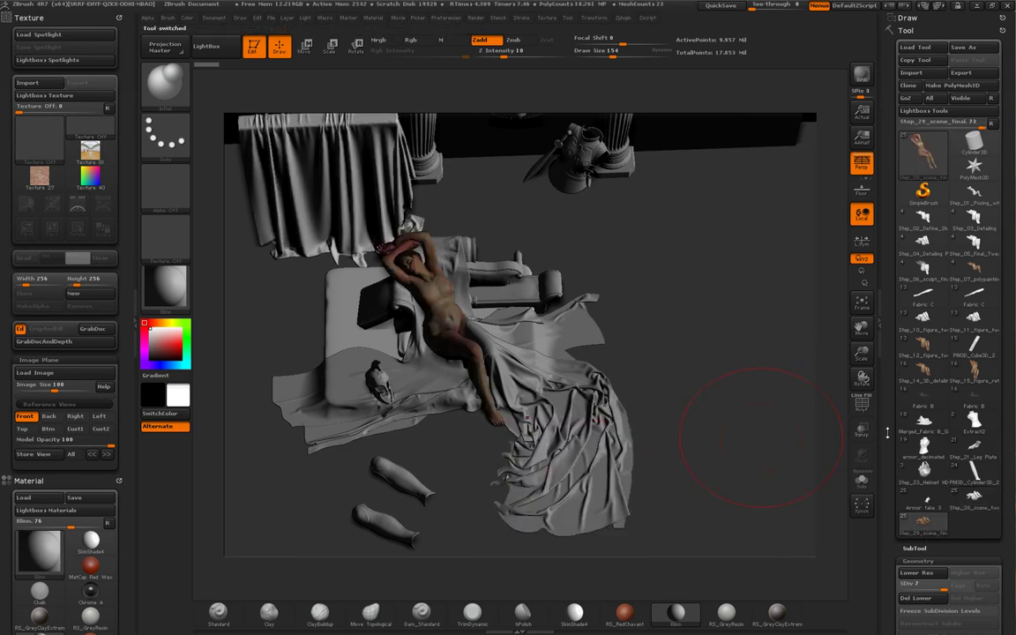
- Send the Step_29 scene from ZBrush to KeyShot with a Best-Preview Render and show its scene part list
drag(845, 453, 842, 422)
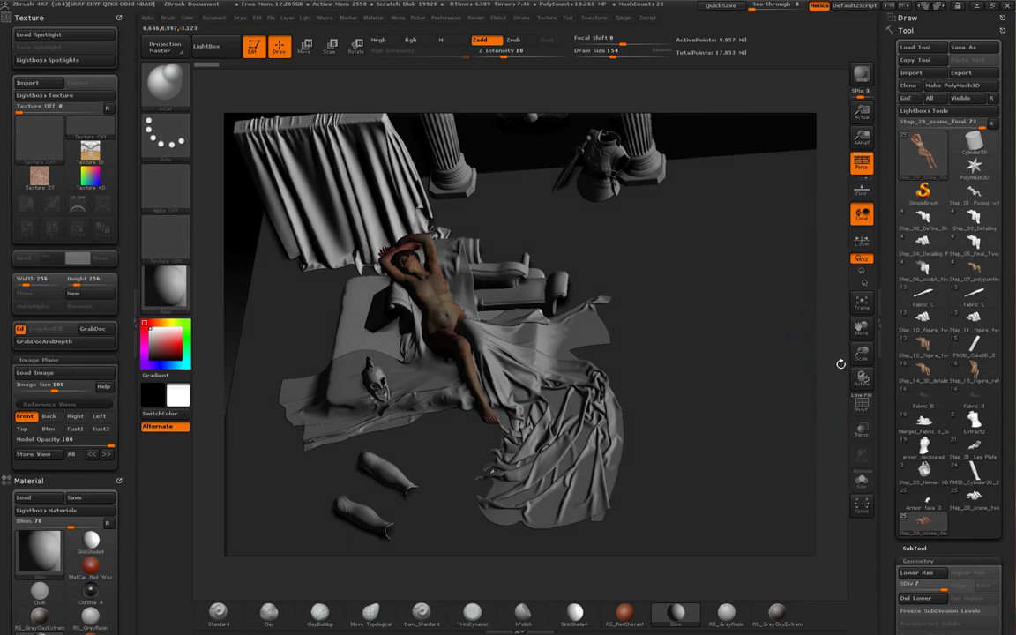
mouse_move(837, 365)
alt+mouse_down()
mouse_move(837, 387)
mouse_move(904, 163)
mouse_move(830, 130)
alt+mouse_up()
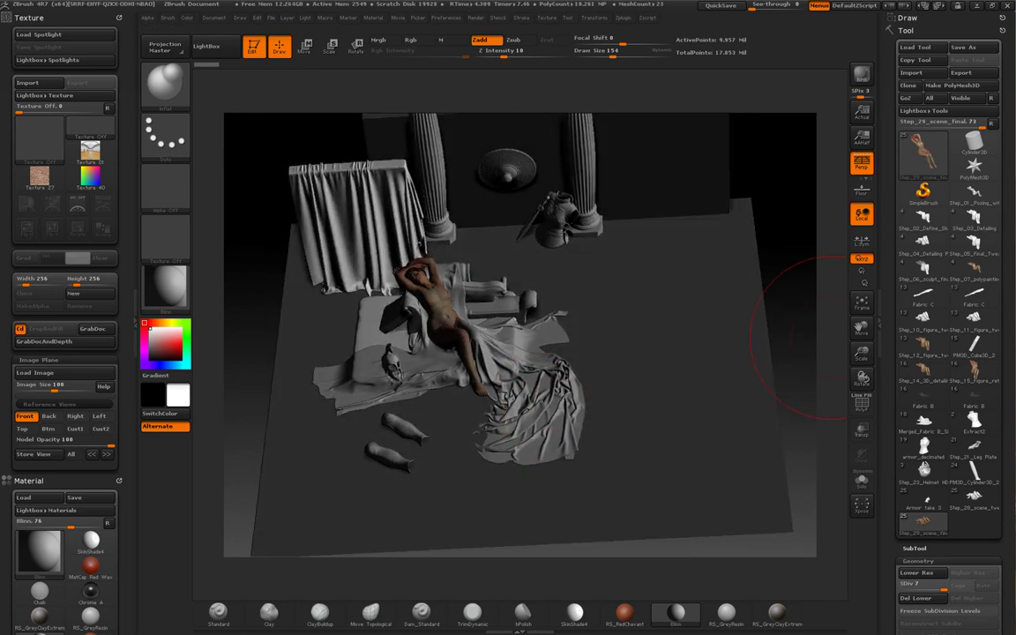
key(alt+Tab)
click(685, 29)
click(861, 78)
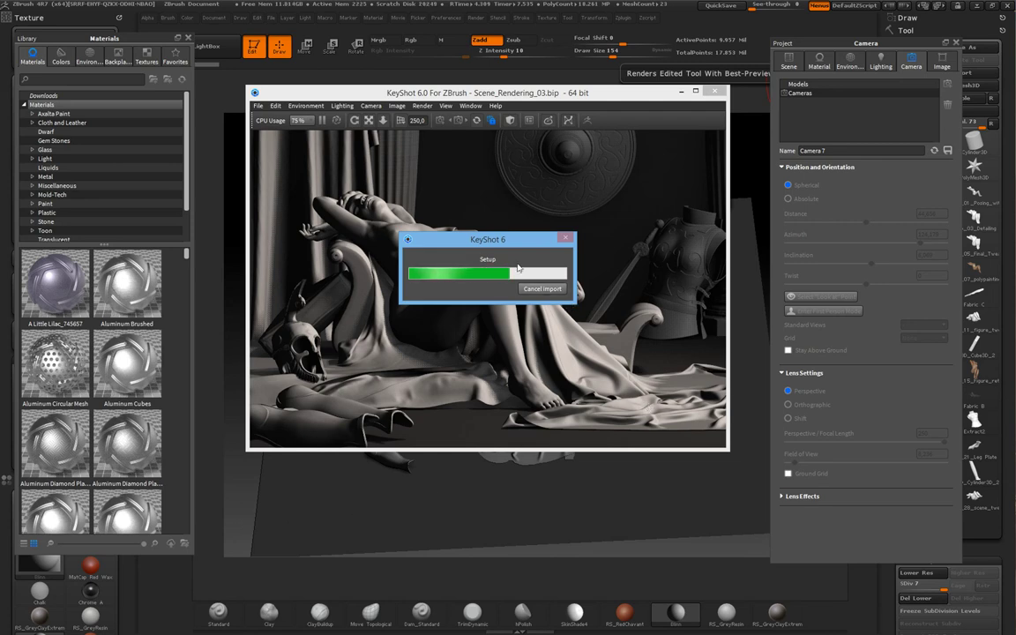
click(487, 247)
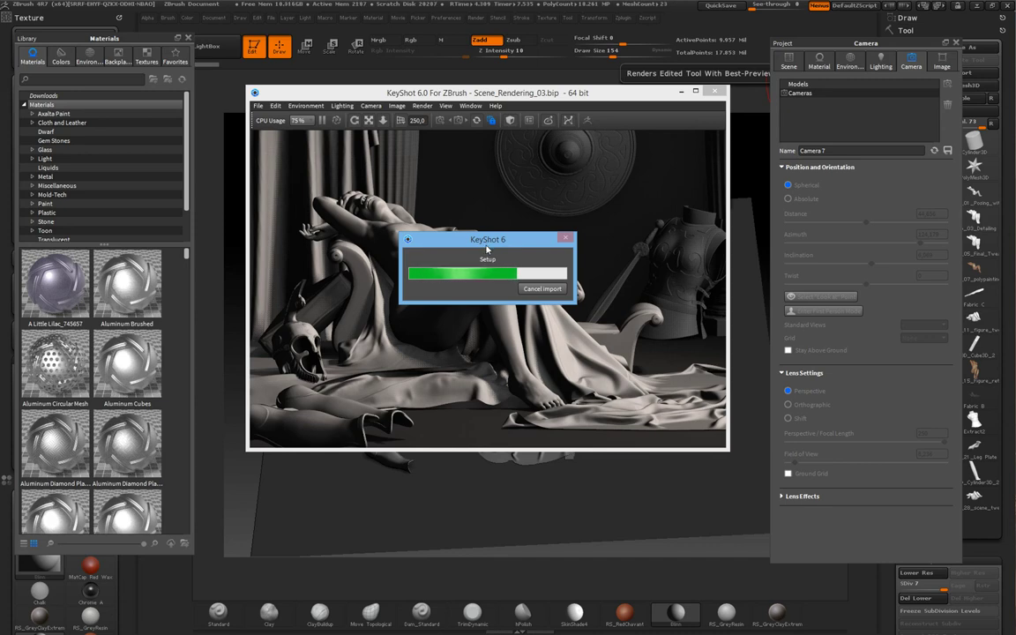
drag(470, 245, 621, 174)
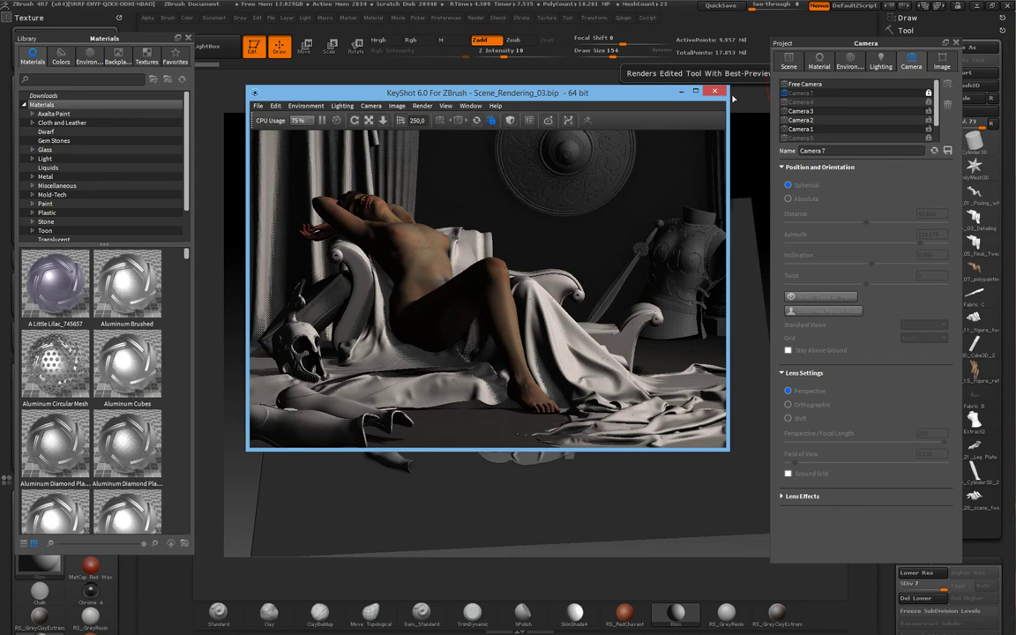
click(787, 59)
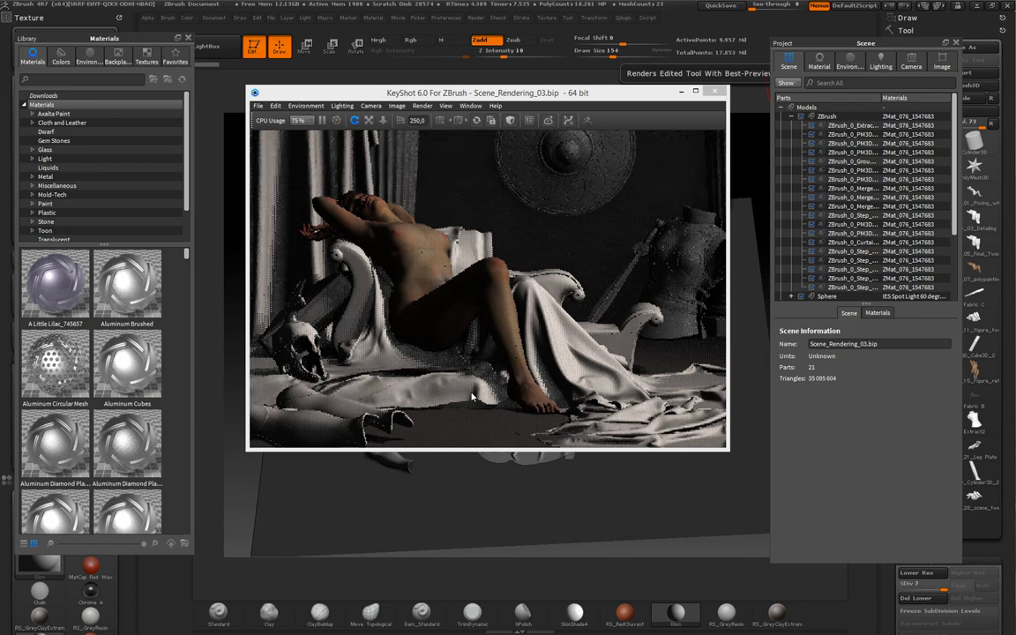
click(530, 101)
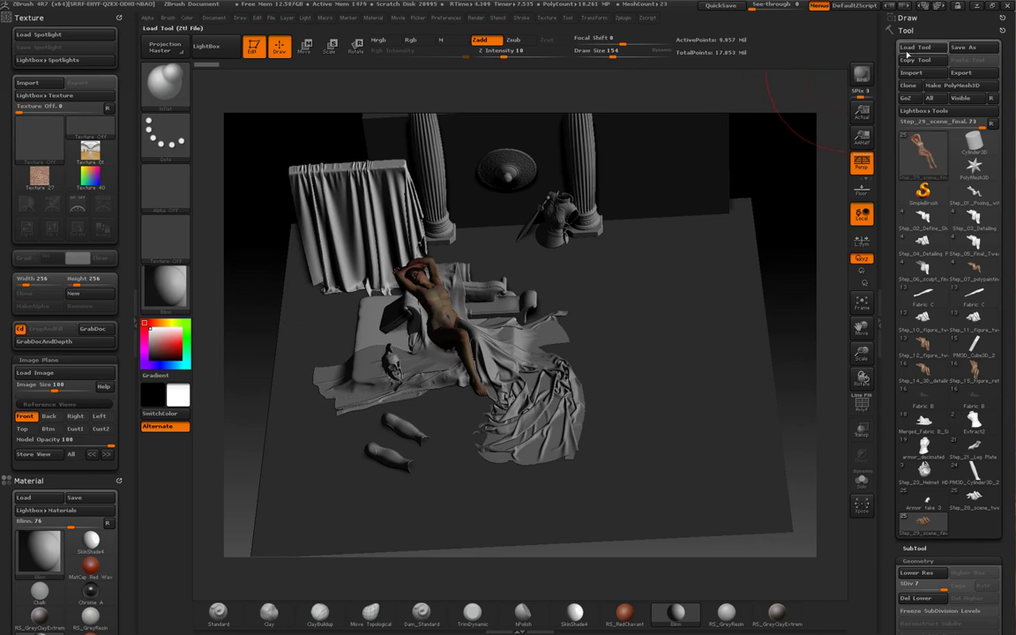
- Look through the loadable ZTool files in ZBrush, and expand the SubTool list of Step_29_scene_final
click(910, 49)
scroll(875, 345, down, 4)
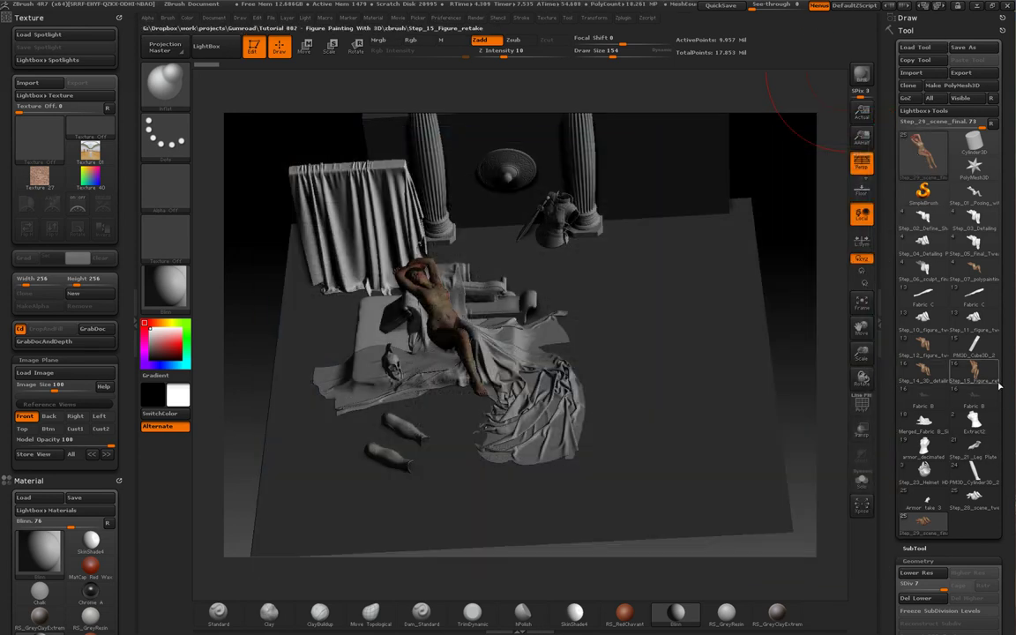
drag(927, 561, 927, 202)
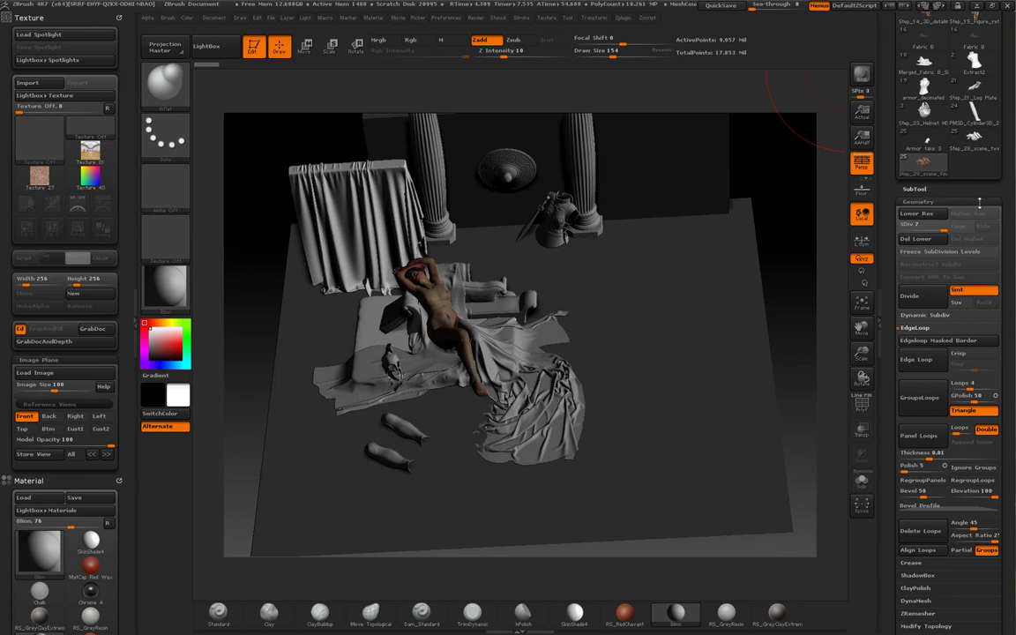
click(939, 203)
click(917, 188)
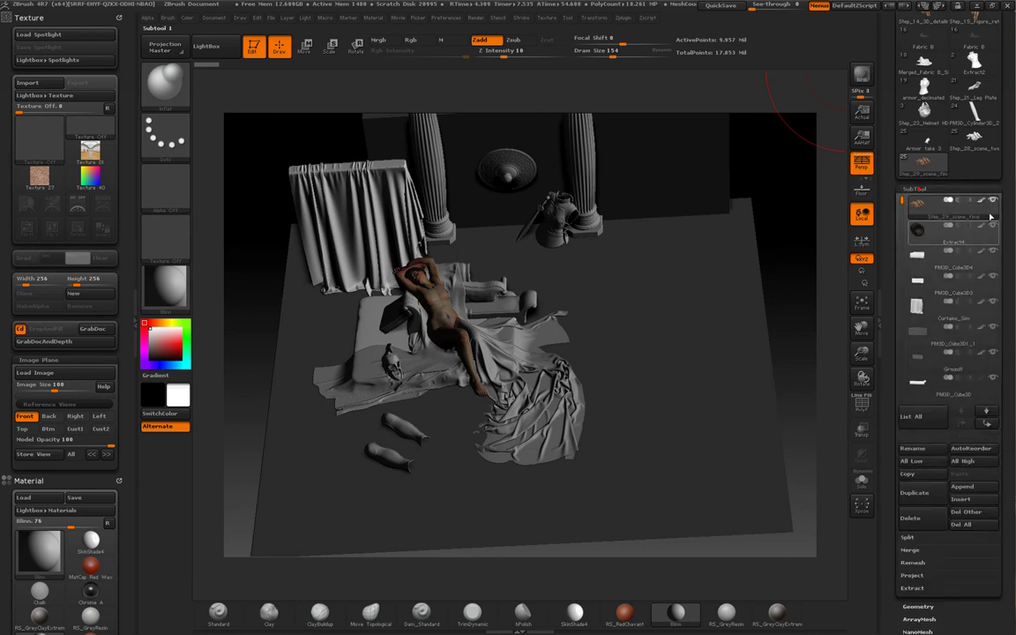
scroll(1012, 232, down, 2)
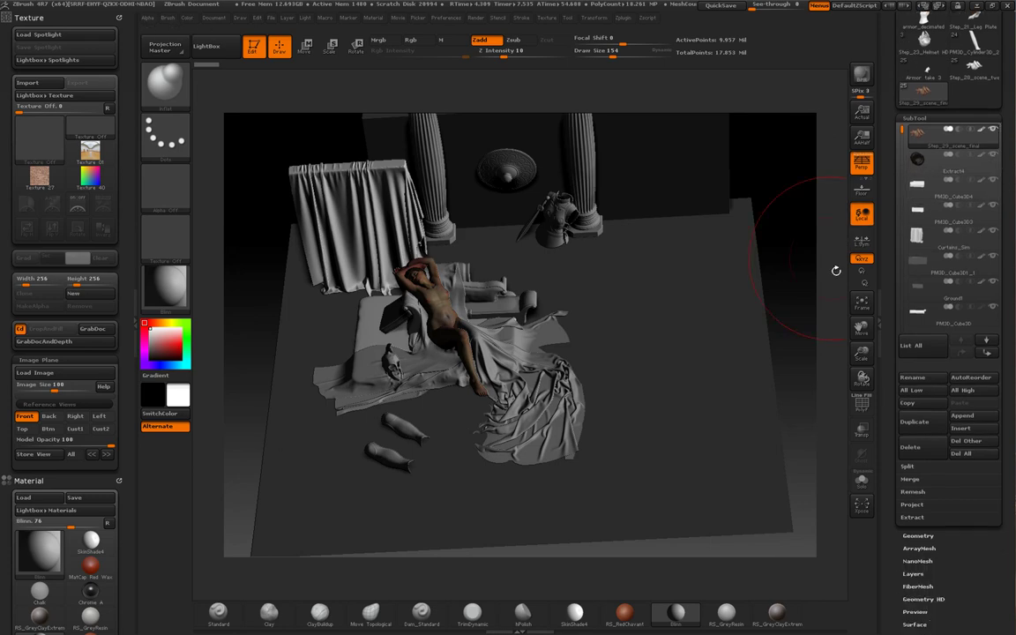
- Select the shield on the back wall, isolate it with Solo and examine its ornament up close
drag(832, 263, 825, 312)
mouse_move(805, 292)
mouse_down()
mouse_move(810, 377)
mouse_move(824, 276)
mouse_move(828, 305)
mouse_move(814, 299)
mouse_up()
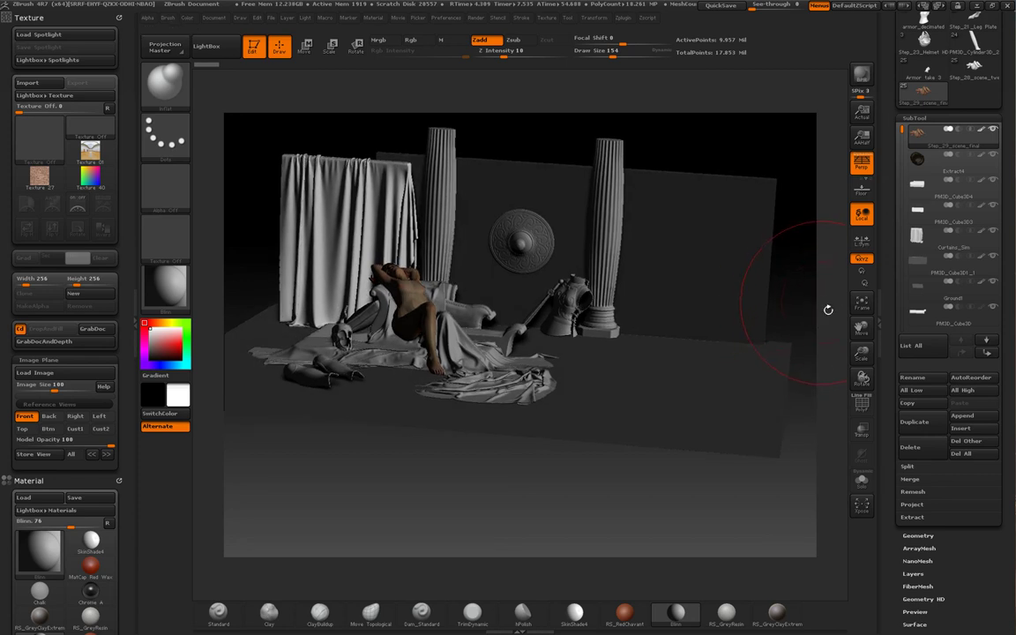
drag(827, 308, 809, 293)
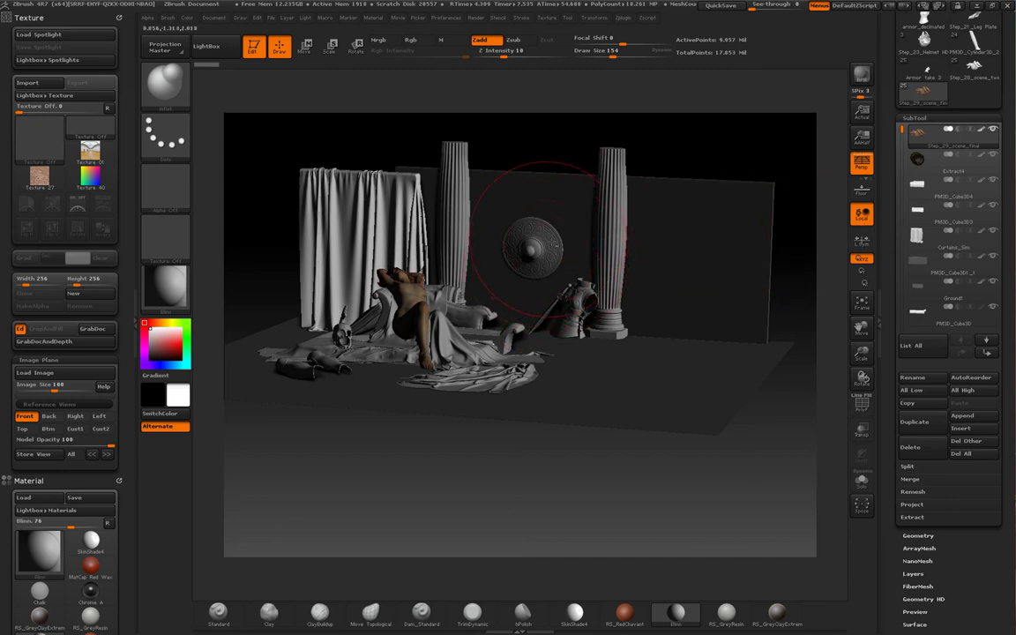
alt+click(561, 250)
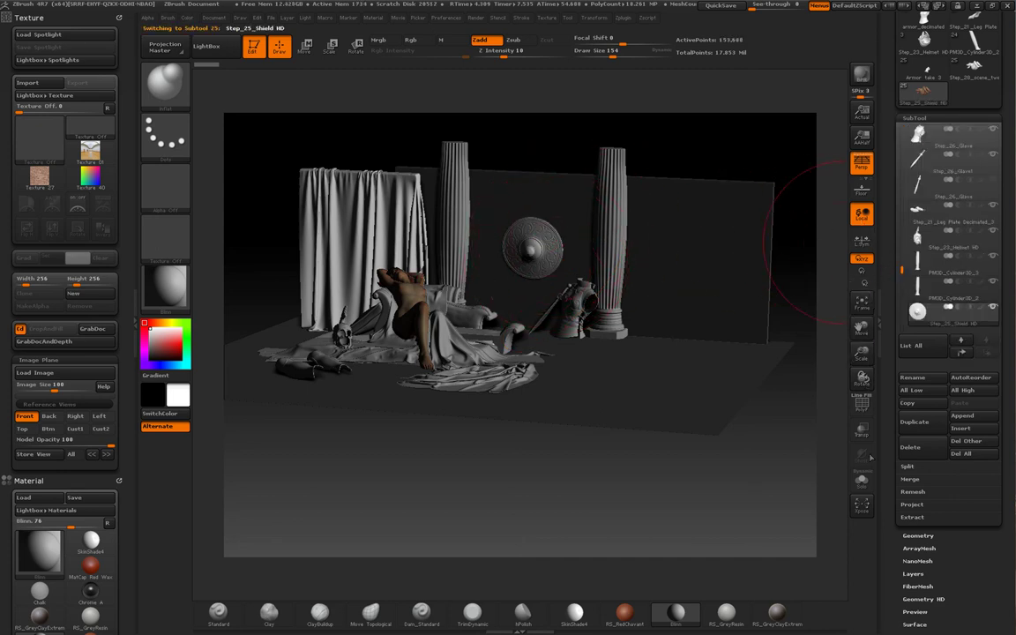
click(861, 480)
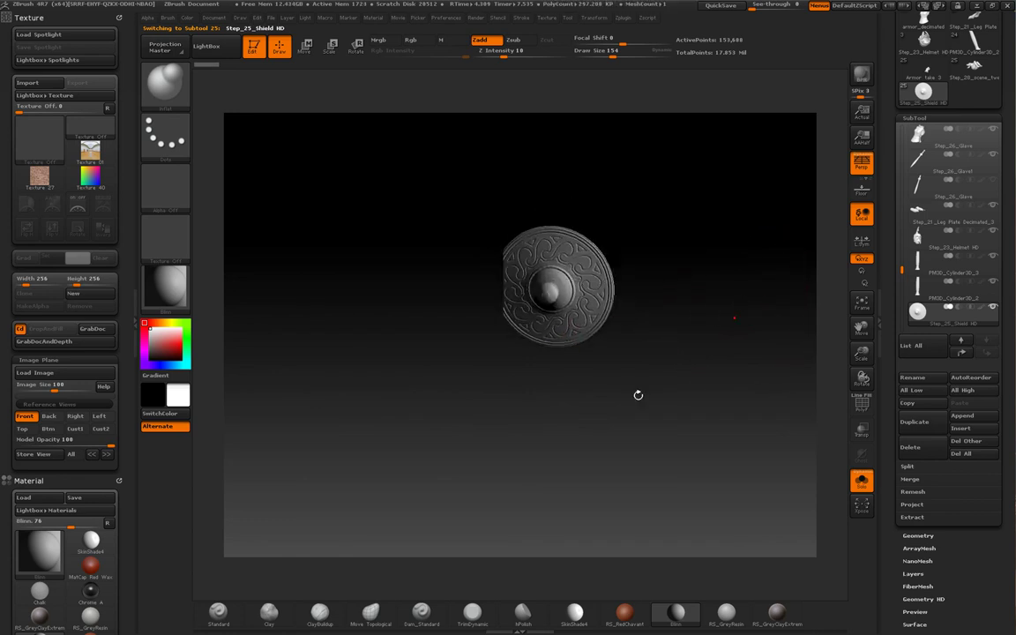
alt+drag(686, 370, 727, 424)
alt+drag(732, 335, 713, 412)
alt+drag(573, 421, 461, 436)
alt+drag(755, 407, 713, 404)
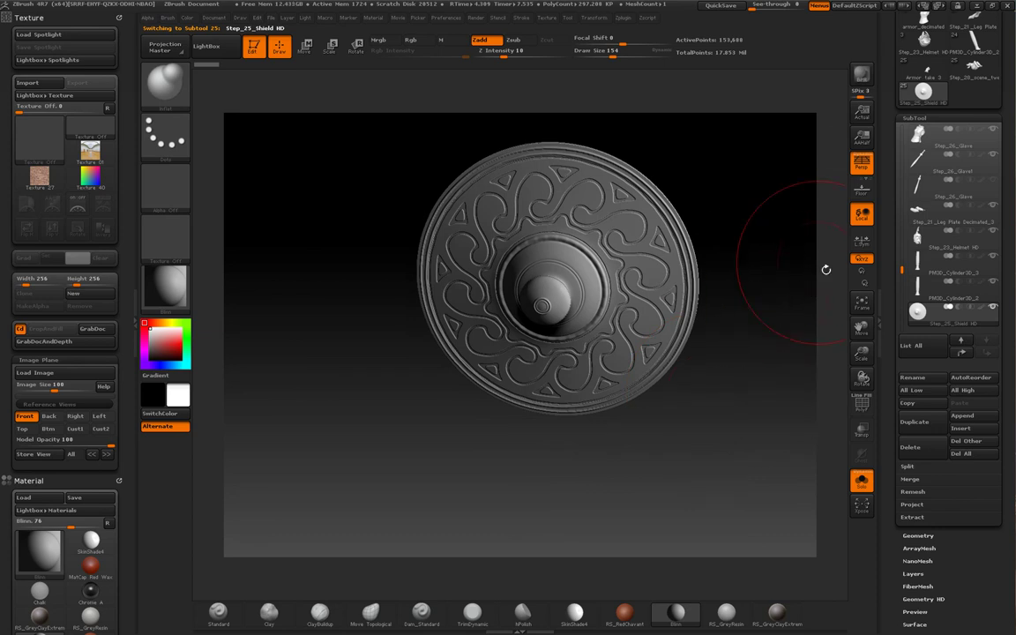
- Display the shield's PolyFrame wireframe from the front and expand its Geometry settings
key(shift+f)
alt+drag(813, 304, 766, 322)
alt+drag(684, 321, 760, 438)
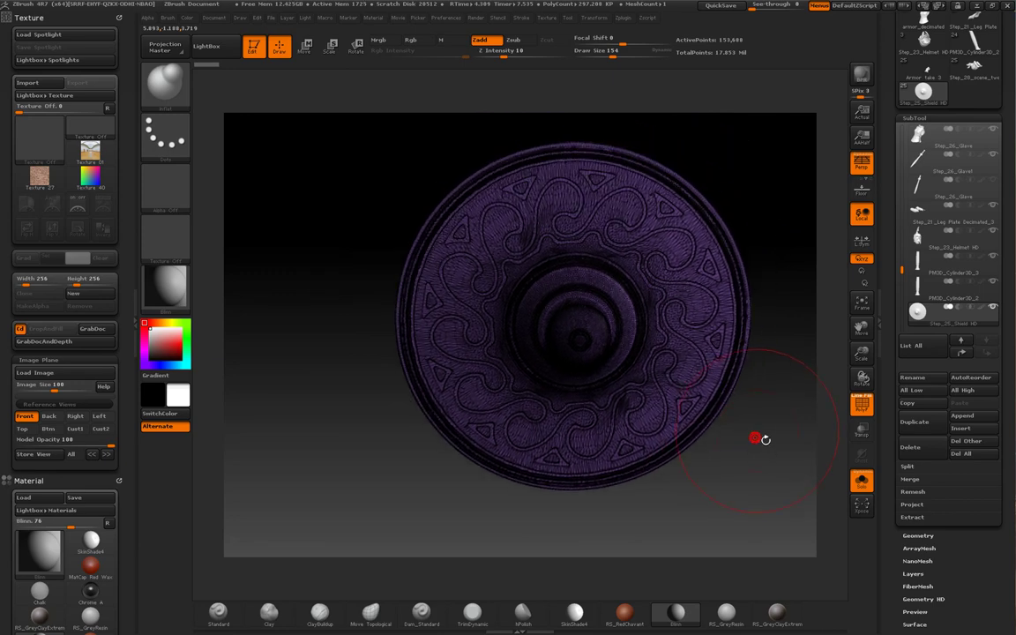
drag(792, 399, 783, 391)
click(917, 536)
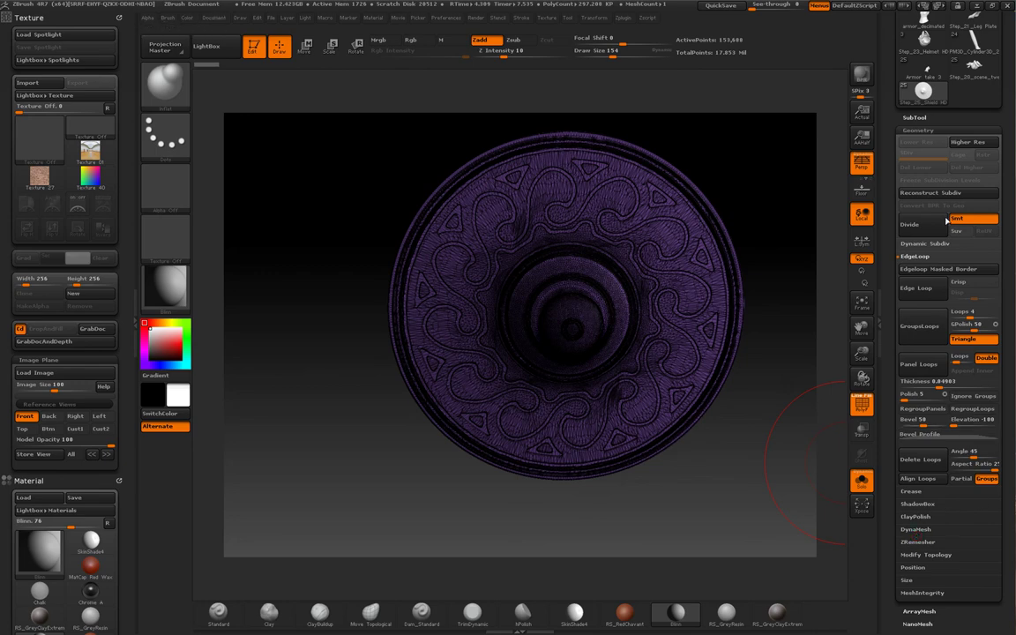
- Assign automatic polygroups to the shield's separate pieces with Auto Groups
click(921, 130)
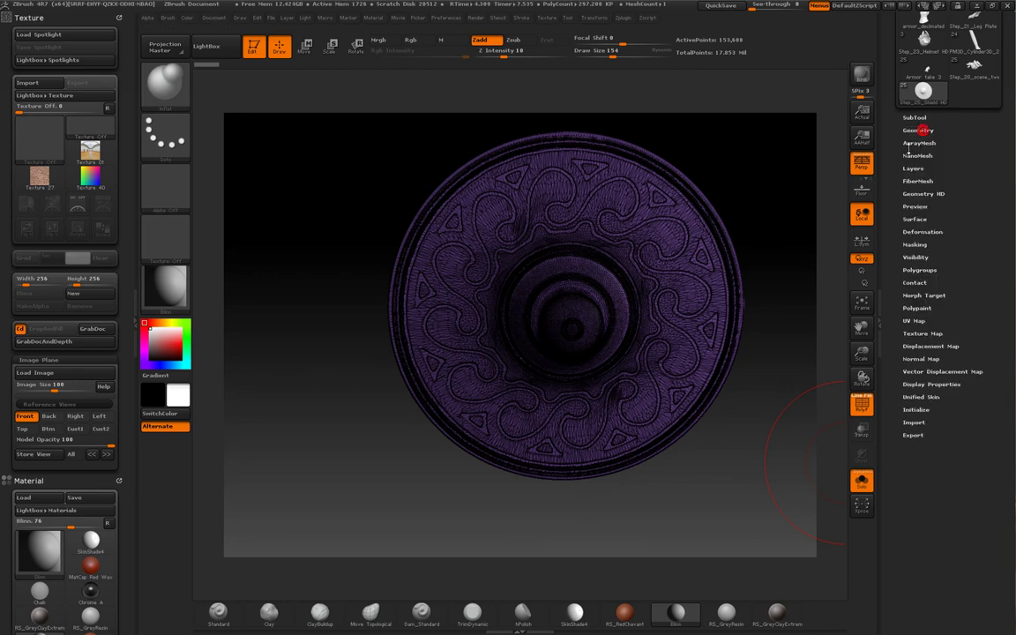
drag(800, 294, 825, 280)
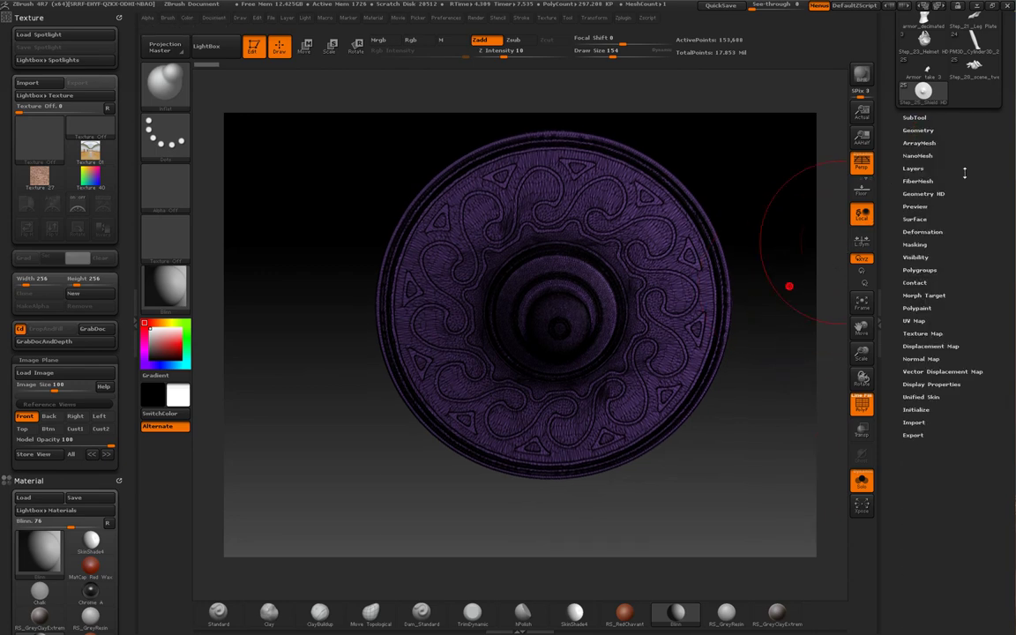
click(928, 271)
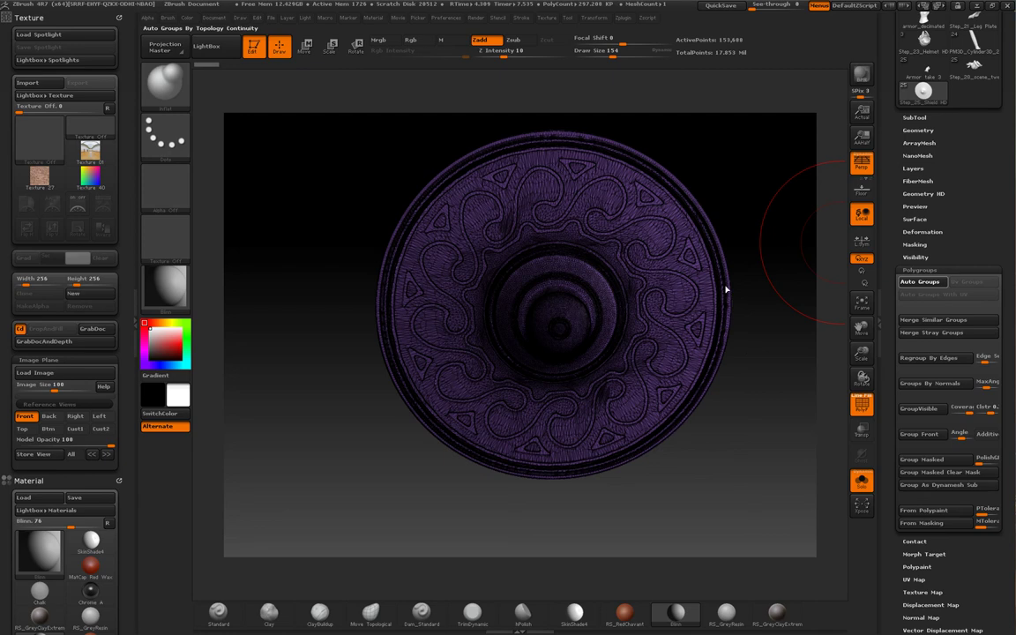
click(919, 281)
mouse_move(775, 270)
mouse_down()
mouse_move(703, 238)
mouse_move(740, 288)
mouse_up()
drag(650, 254, 632, 235)
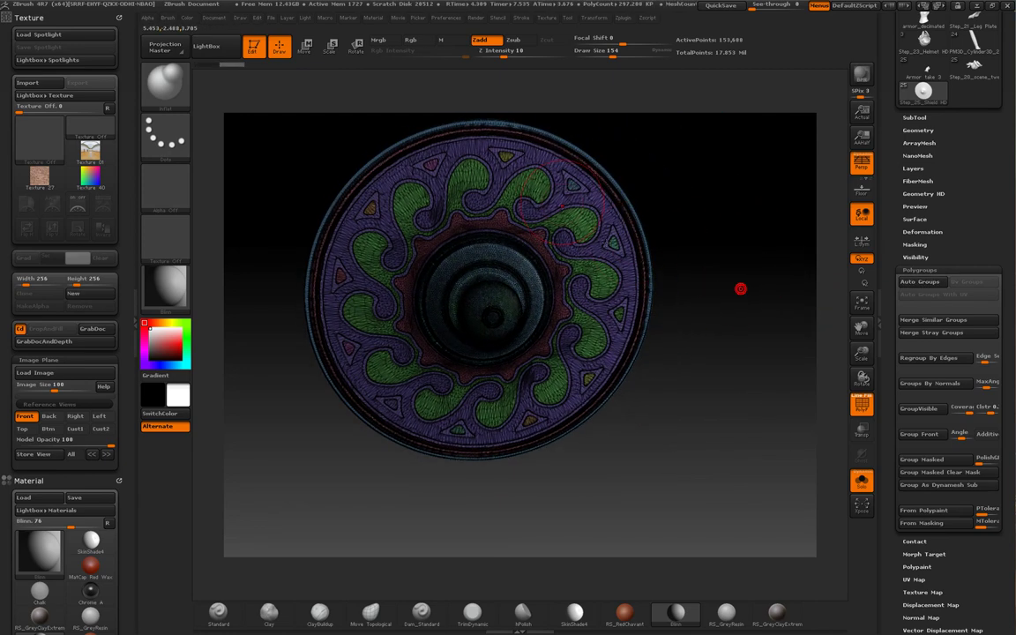
drag(692, 214, 668, 365)
mouse_move(731, 449)
mouse_down()
mouse_move(621, 391)
mouse_move(577, 330)
mouse_up()
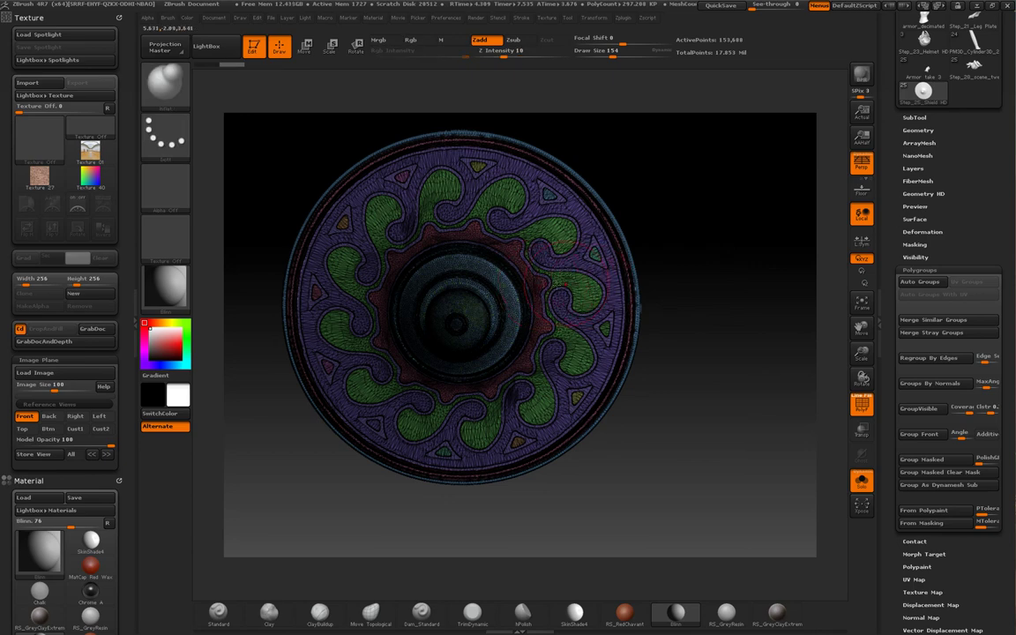
alt+drag(642, 247, 671, 252)
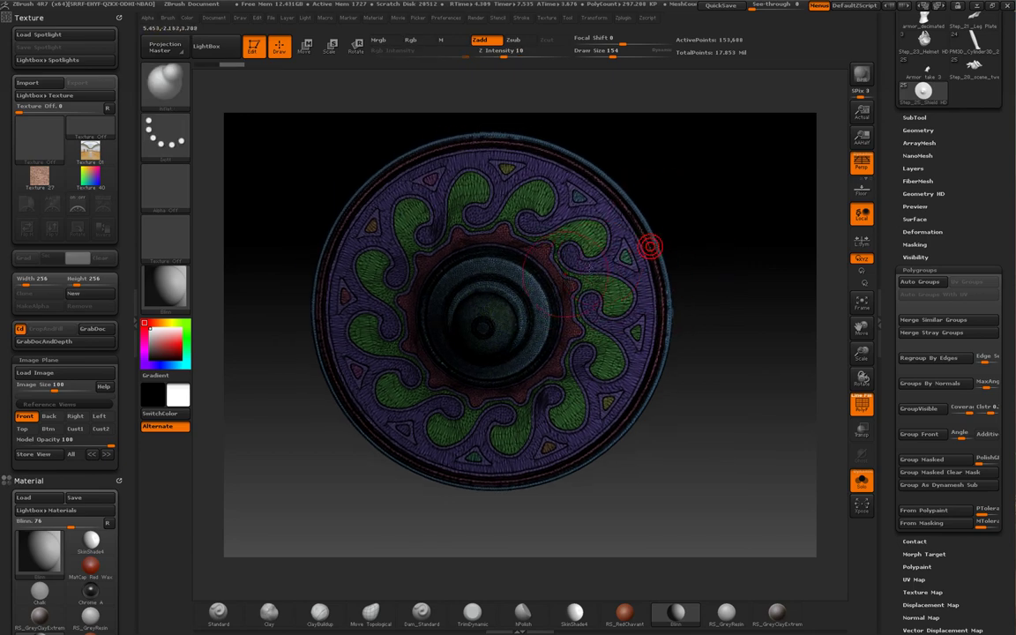
- Isolate the shield's scrollwork, toothed ring and central boss, combine them into one polygroup and show the whole shield again
key(ctrl+shift)
ctrl+shift+click(574, 219)
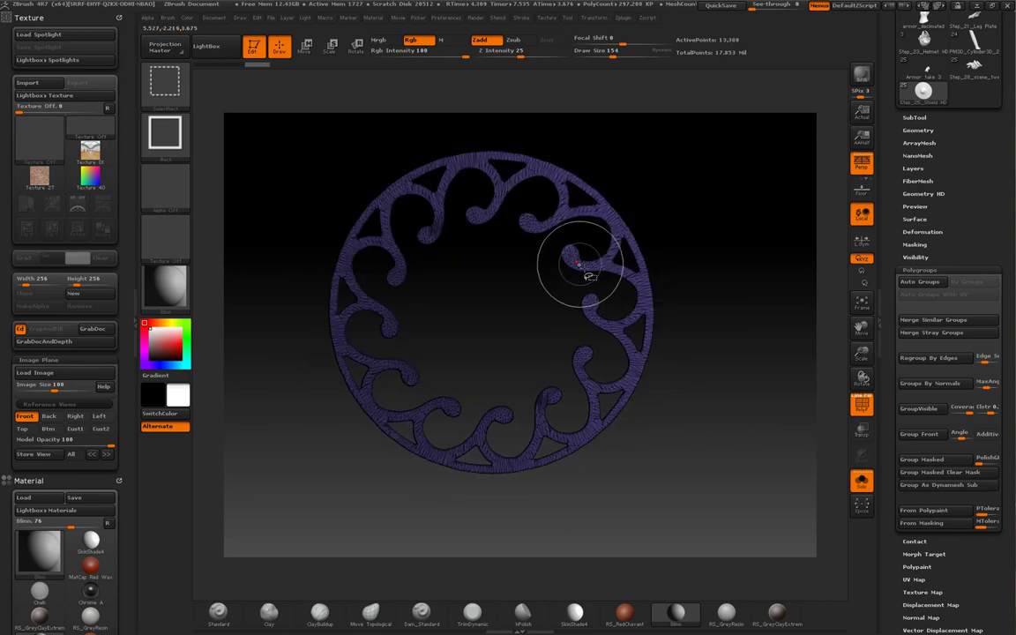
ctrl+shift+drag(718, 223, 733, 335)
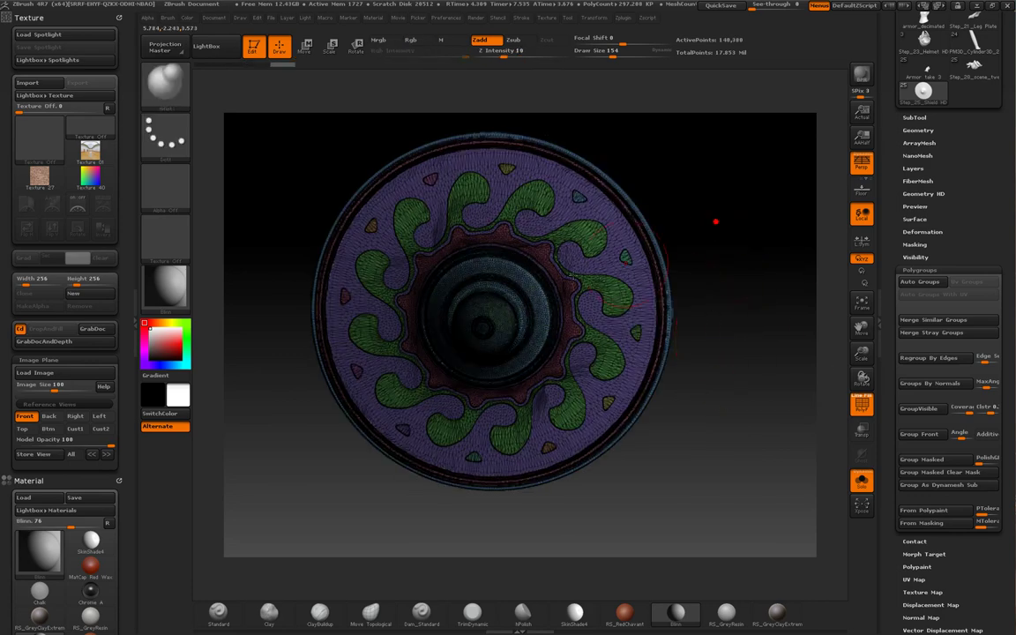
ctrl+shift+click(566, 287)
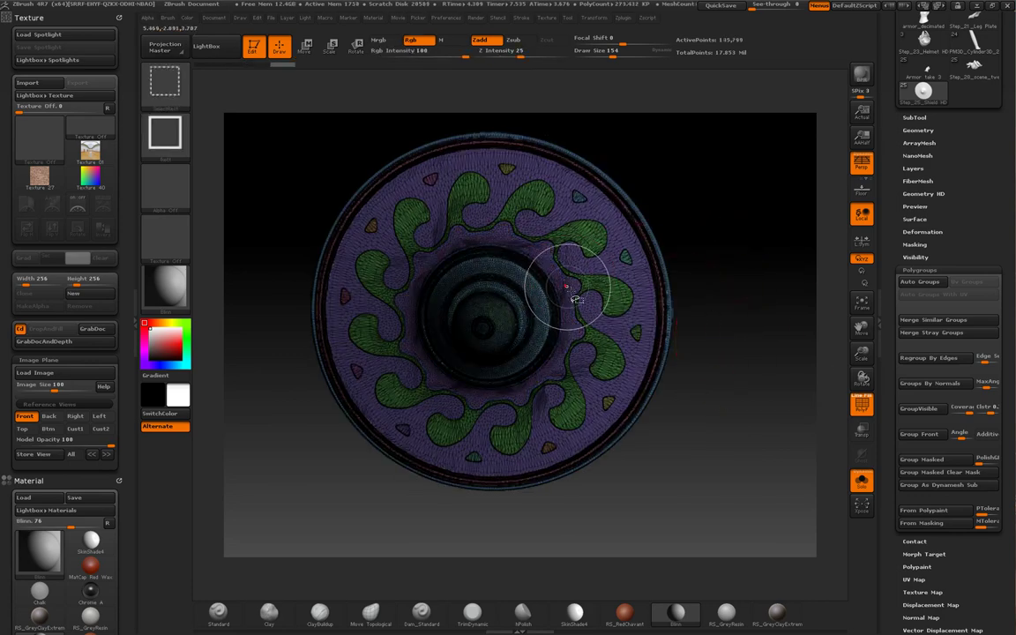
drag(771, 242, 762, 235)
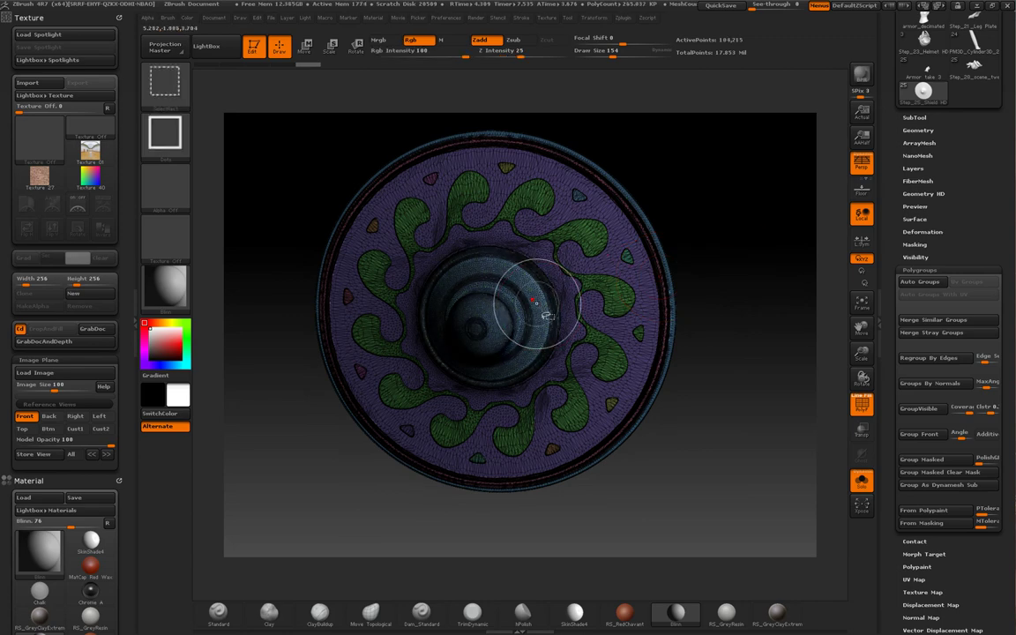
ctrl+shift+drag(663, 178, 696, 312)
mouse_move(759, 353)
mouse_down()
mouse_move(714, 335)
mouse_move(734, 325)
mouse_up()
key(ctrl+w)
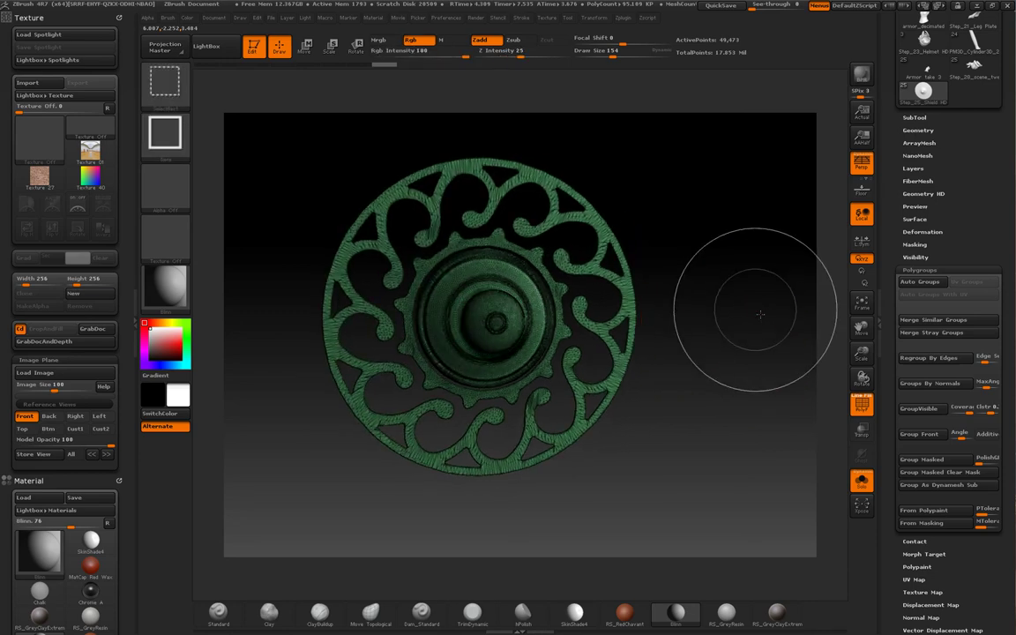
ctrl+shift+click(741, 322)
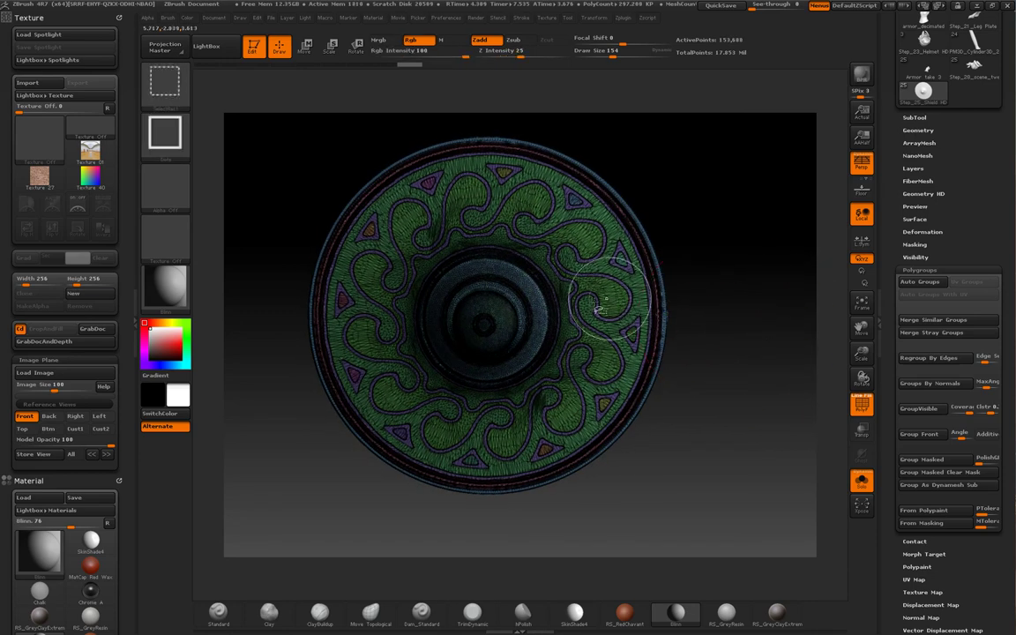
- Hide the combined scrollwork and boss polygroup, leaving the rest of the shield displayed
ctrl+shift+click(562, 290)
ctrl+shift+drag(731, 216, 753, 316)
ctrl+shift+click(742, 312)
ctrl+shift+click(573, 294)
ctrl+shift+drag(726, 228, 732, 319)
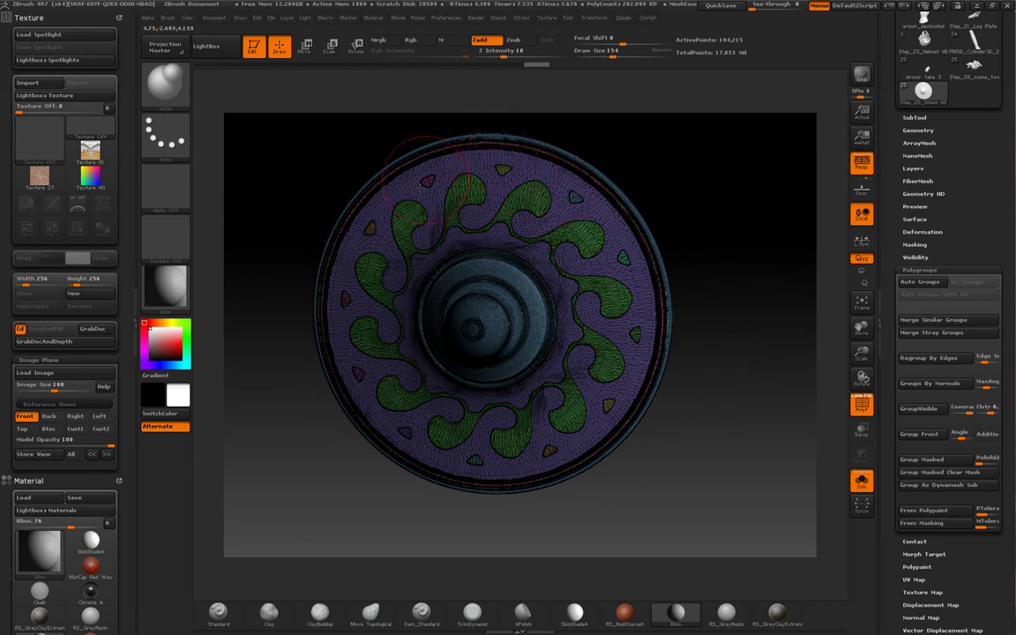
- Isolate the small triangular inlays around the shield, combine them into one polygroup and show the whole shield again
ctrl+shift+click(451, 176)
ctrl+shift+click(469, 196)
ctrl+shift+click(467, 145)
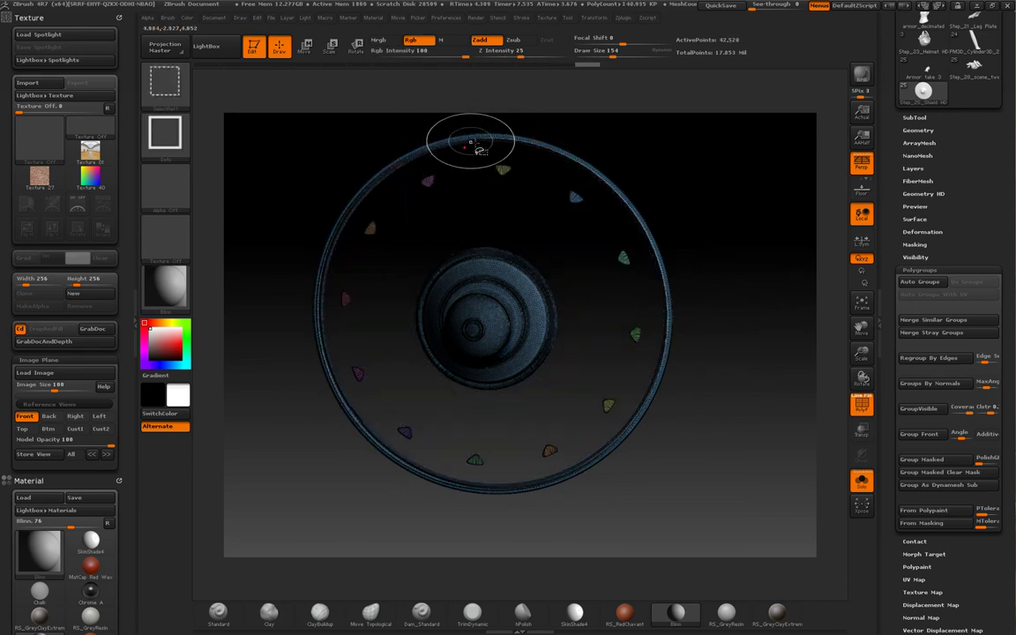
ctrl+shift+click(471, 138)
ctrl+shift+click(530, 304)
mouse_move(734, 315)
mouse_down()
mouse_move(782, 313)
mouse_move(745, 318)
mouse_move(737, 290)
mouse_move(755, 345)
mouse_up()
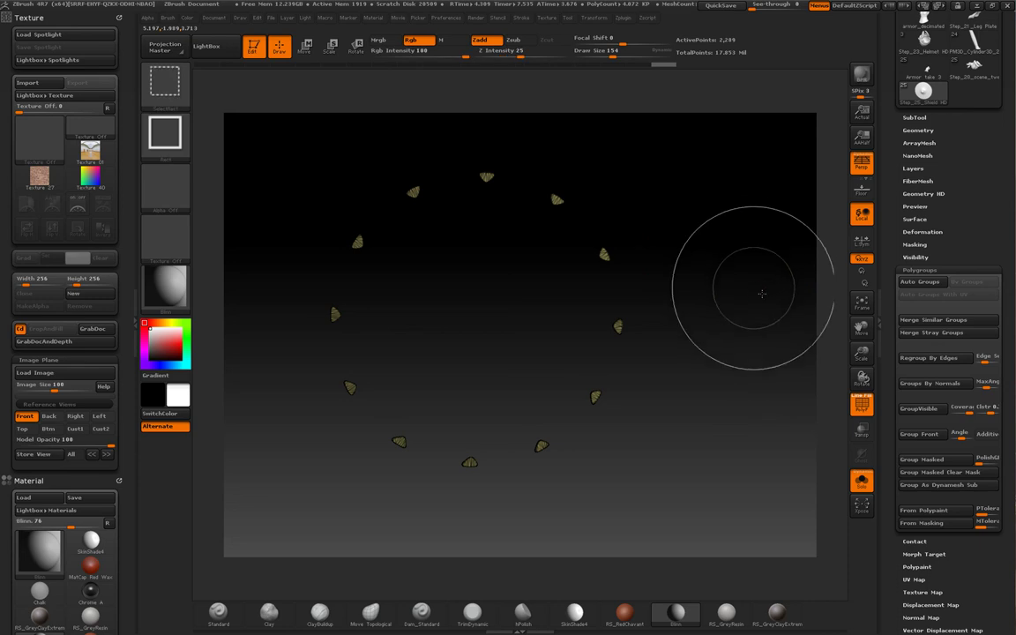
ctrl+shift+click(770, 297)
drag(770, 297, 755, 278)
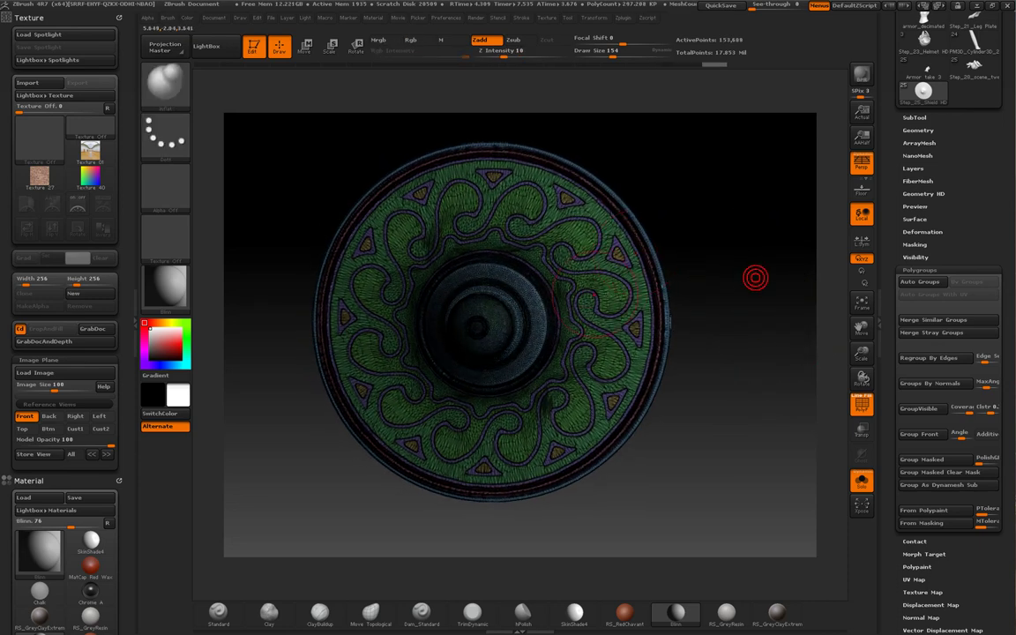
- Isolate the scrollwork and boss polygroup, assign it a new polygroup colour and unhide the rest of the shield
ctrl+shift+click(574, 297)
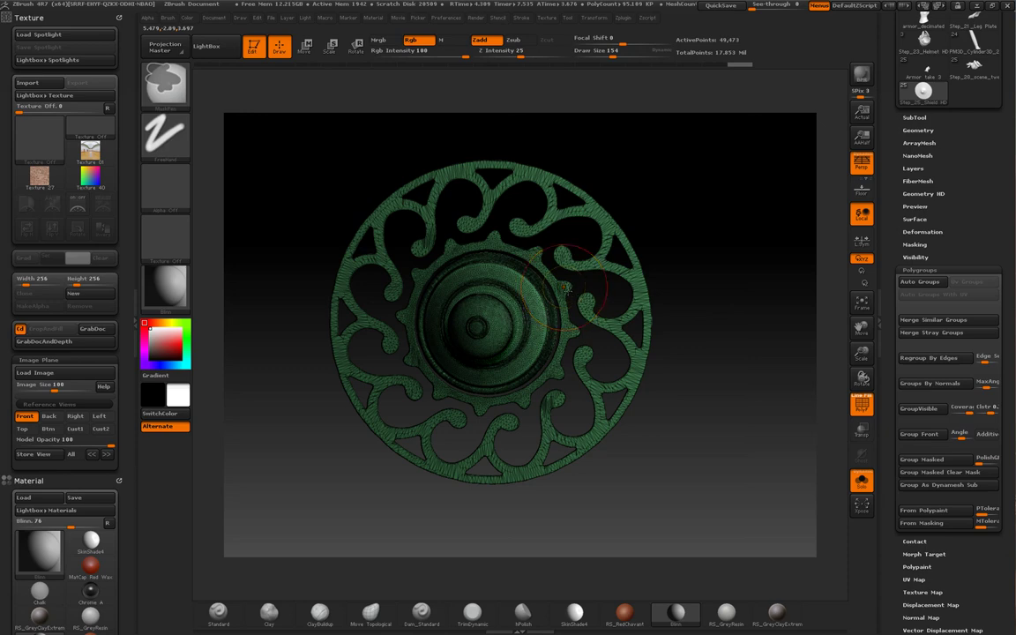
key(ctrl+w)
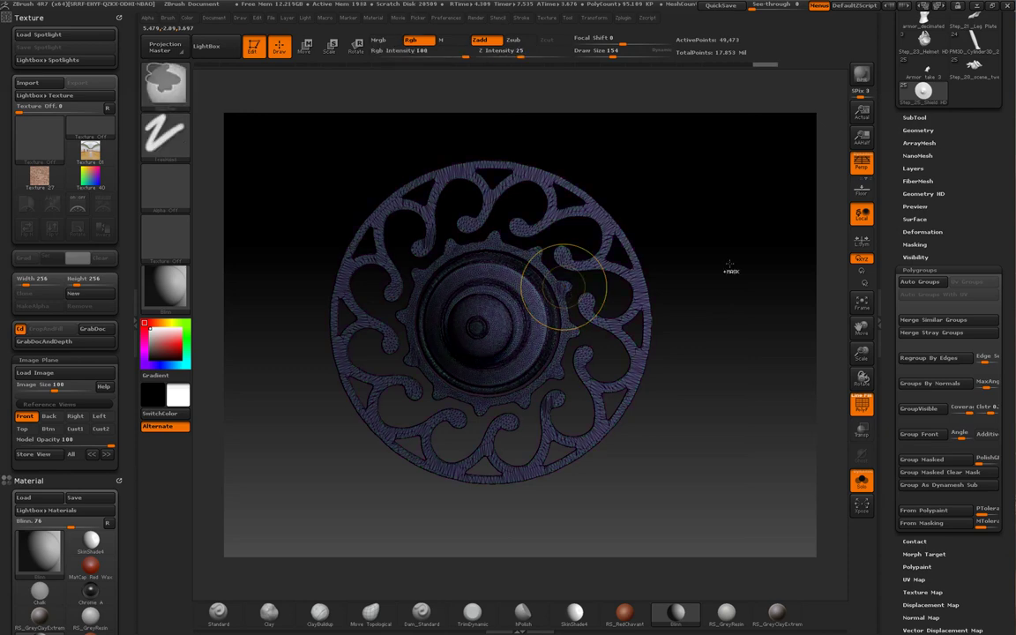
ctrl+shift+click(757, 320)
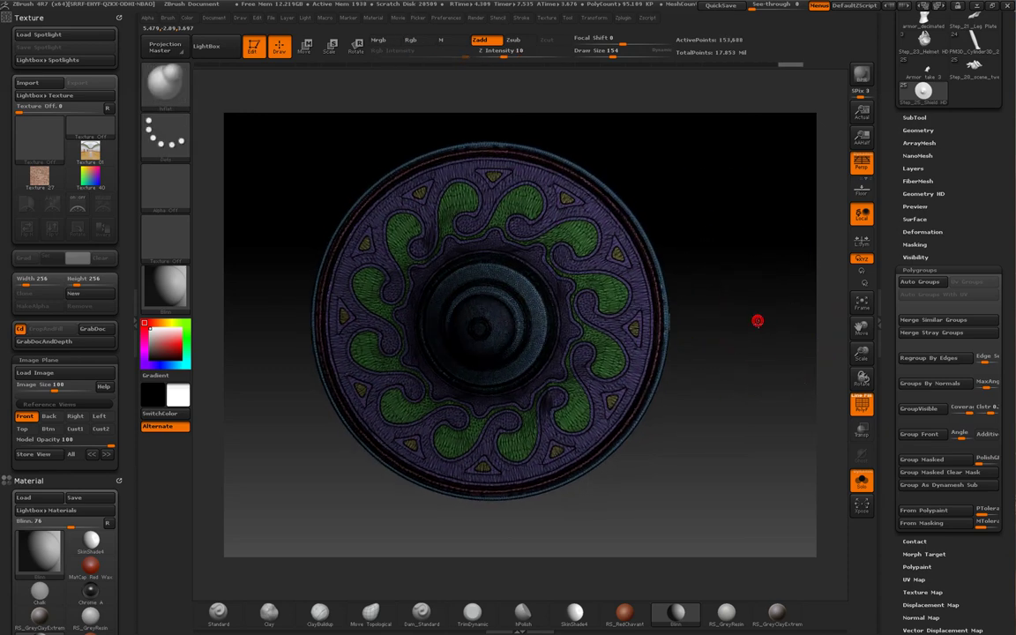
- Combine the outer rim with the scrollwork and central boss into one polygroup, and unhide the full shield
mouse_move(757, 321)
mouse_down()
mouse_move(765, 327)
mouse_move(750, 335)
mouse_move(739, 321)
mouse_up()
mouse_move(742, 262)
mouse_down()
mouse_move(737, 282)
mouse_move(710, 257)
mouse_move(675, 291)
mouse_up()
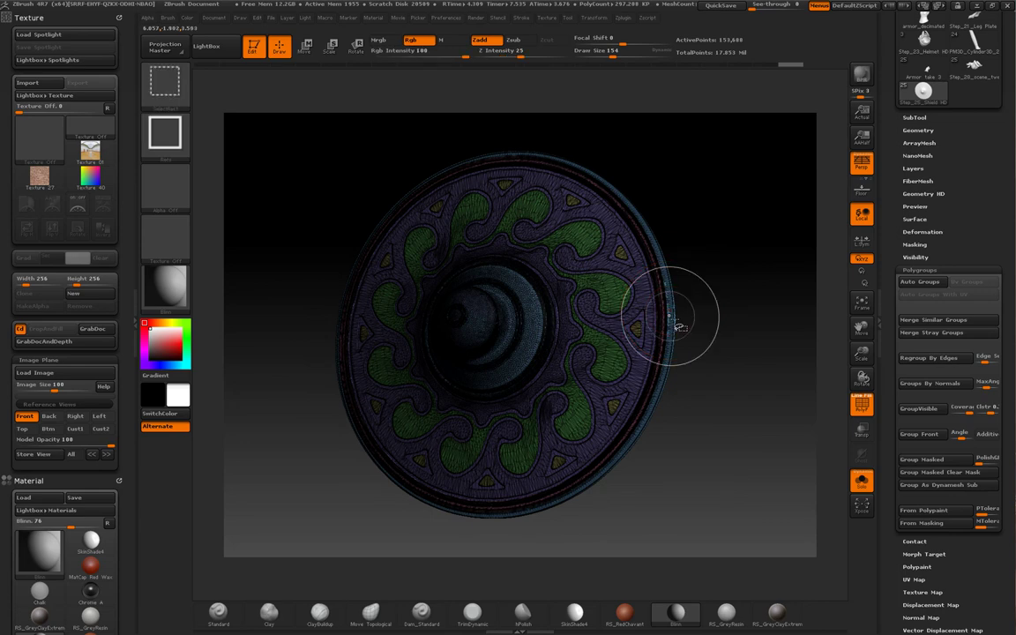
ctrl+shift+click(672, 316)
mouse_move(745, 302)
mouse_down()
mouse_move(734, 310)
mouse_move(737, 291)
mouse_up()
ctrl+shift+drag(732, 279, 750, 351)
ctrl+shift+click(705, 304)
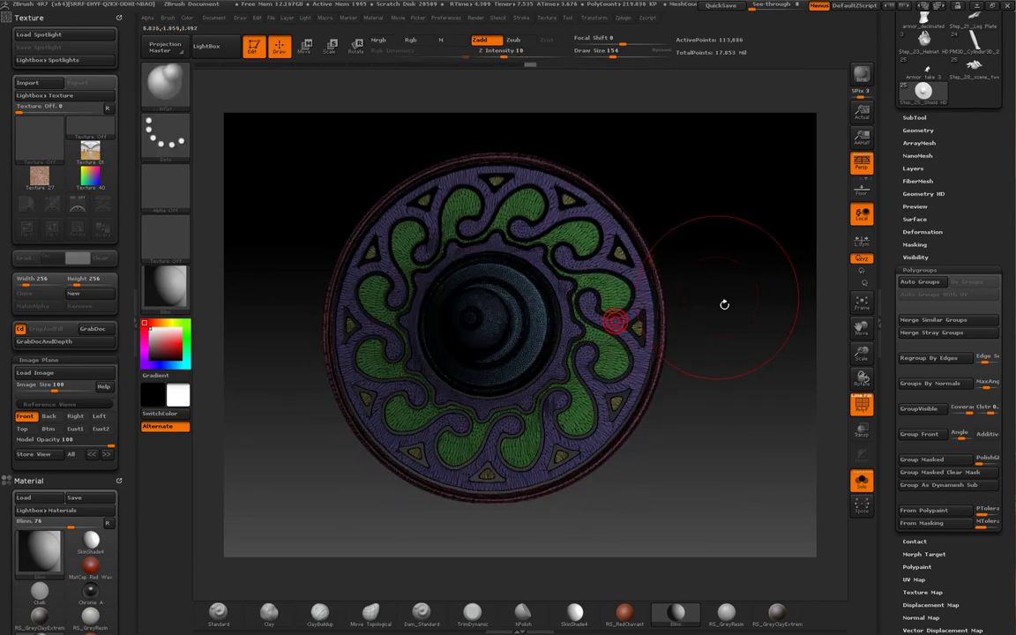
key(ctrl+z)
ctrl+shift+drag(726, 267, 760, 381)
ctrl+shift+drag(732, 345, 733, 344)
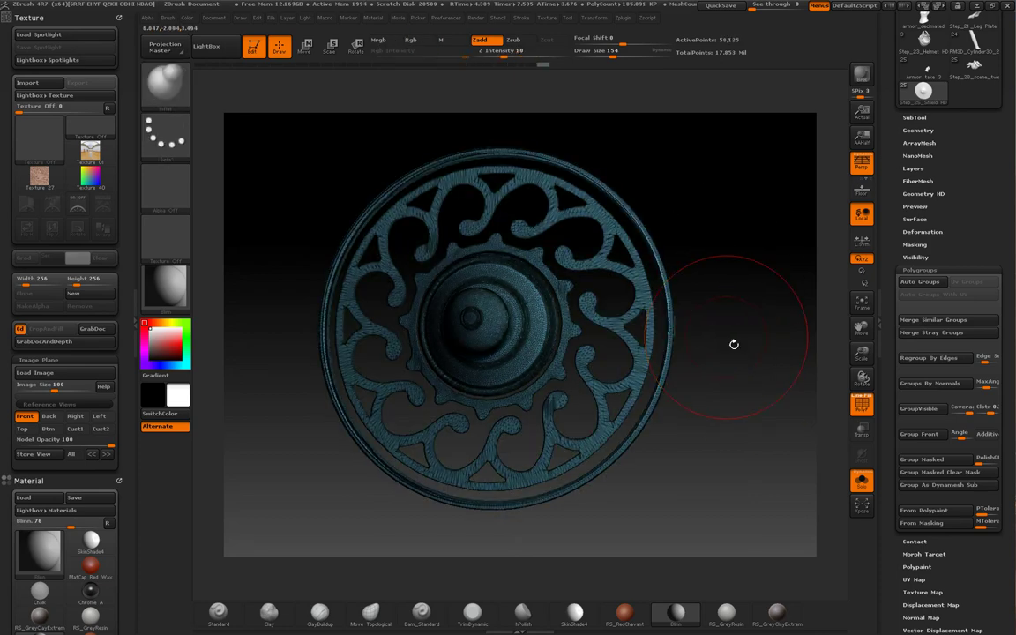
ctrl+shift+click(756, 298)
drag(752, 305, 728, 392)
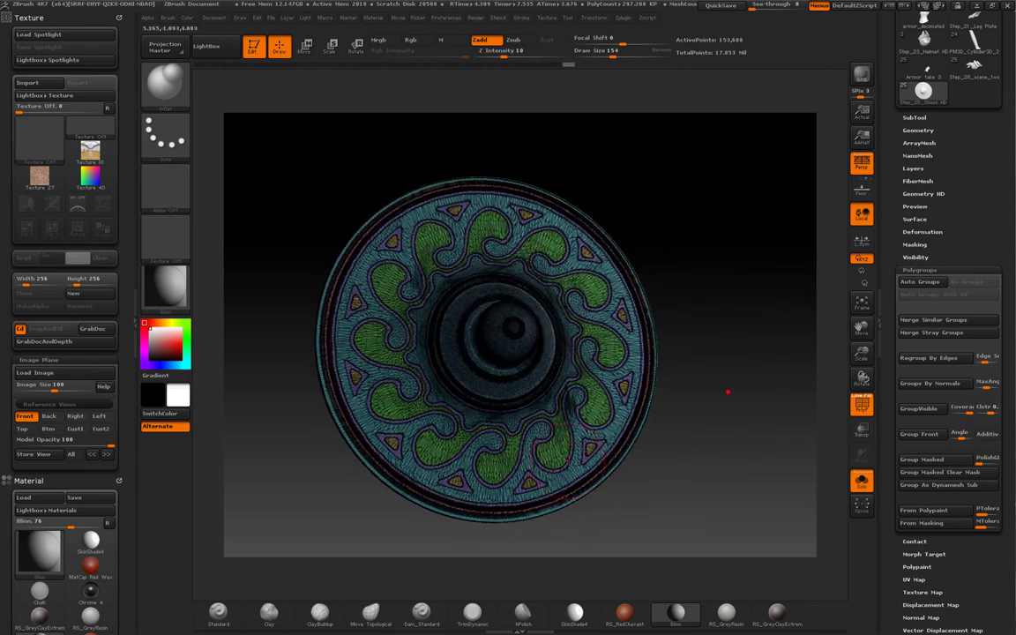
- Isolate the teardrop and triangular inlays, merge them into one polygroup and restore the full shield
ctrl+shift+click(555, 453)
ctrl+shift+drag(733, 335, 737, 344)
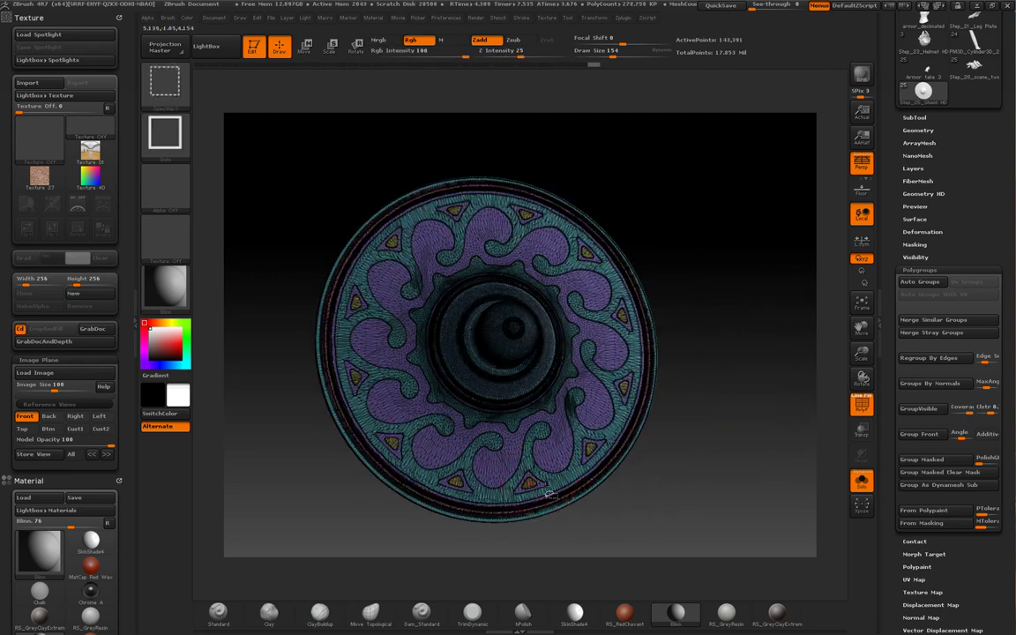
ctrl+shift+click(542, 477)
ctrl+shift+click(725, 346)
ctrl+shift+click(516, 477)
ctrl+shift+click(540, 495)
ctrl+shift+click(540, 496)
ctrl+shift+click(539, 495)
ctrl+shift+click(540, 495)
ctrl+shift+click(680, 362)
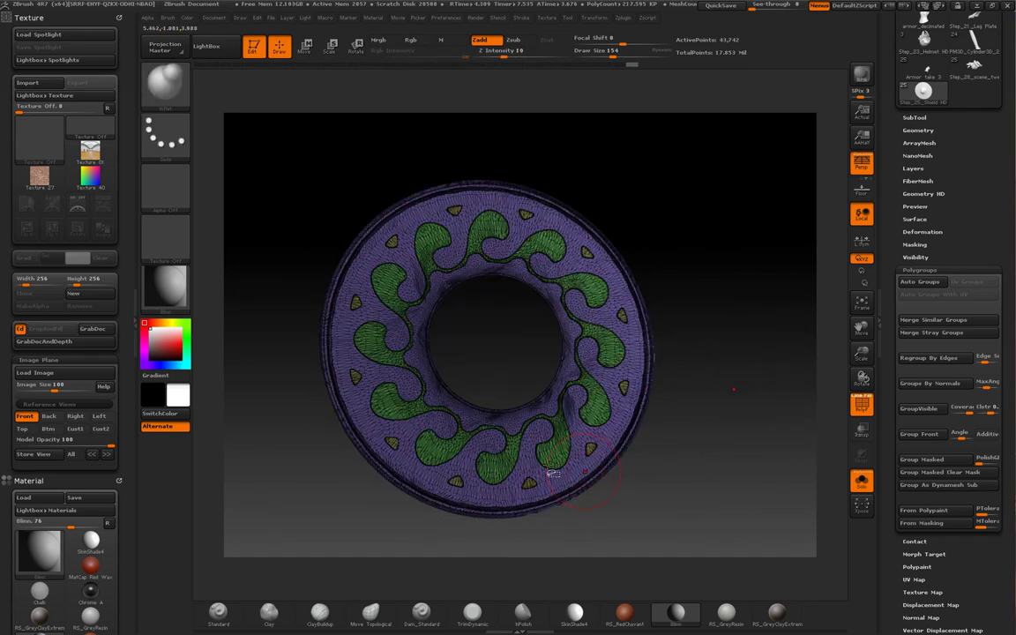
ctrl+shift+click(539, 473)
ctrl+shift+click(706, 373)
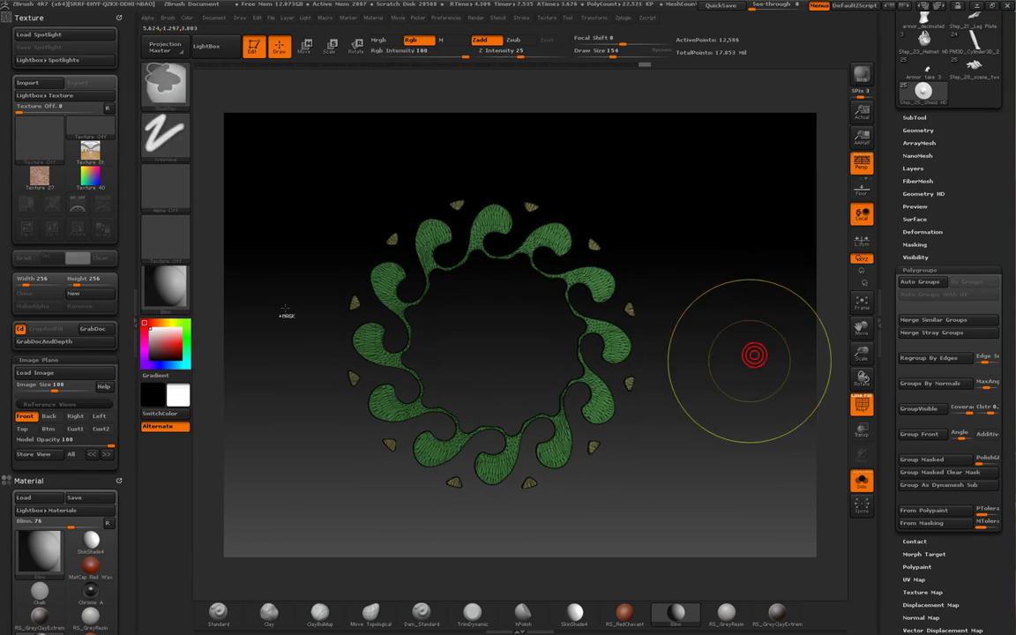
ctrl+shift+click(754, 330)
mouse_move(768, 429)
mouse_down()
mouse_move(755, 409)
mouse_move(760, 423)
mouse_up()
- Split the shield into separate subtools by polygroup with Groups Split
click(953, 269)
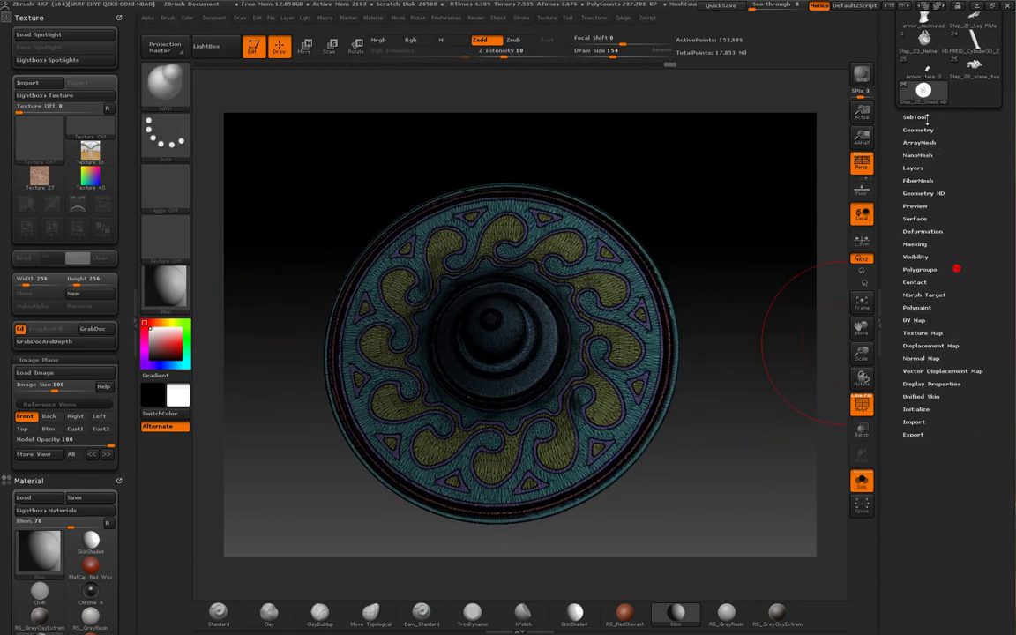
click(921, 118)
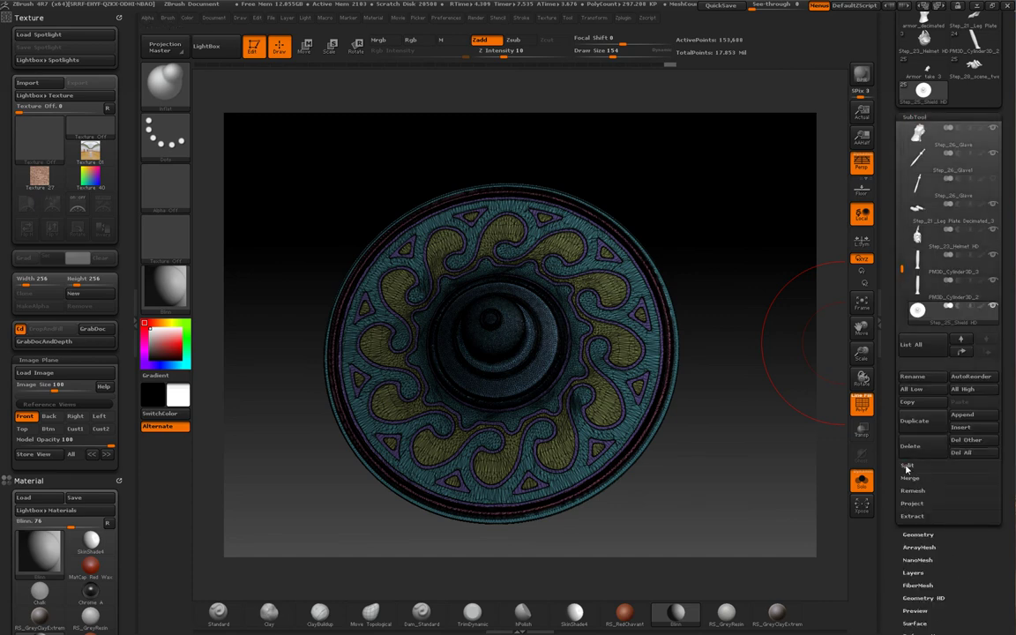
click(908, 467)
click(943, 479)
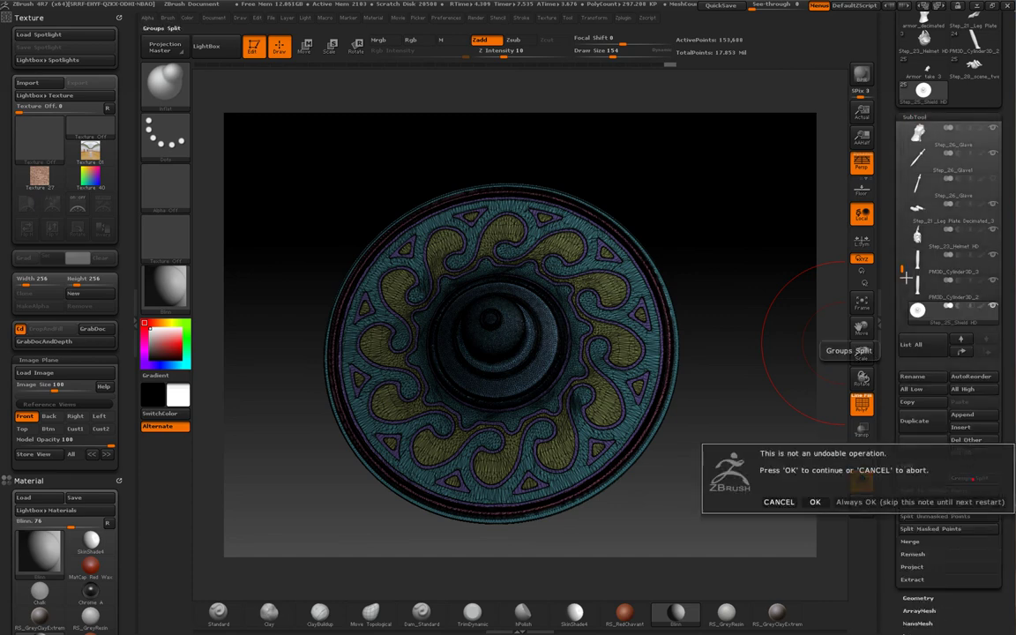
click(814, 502)
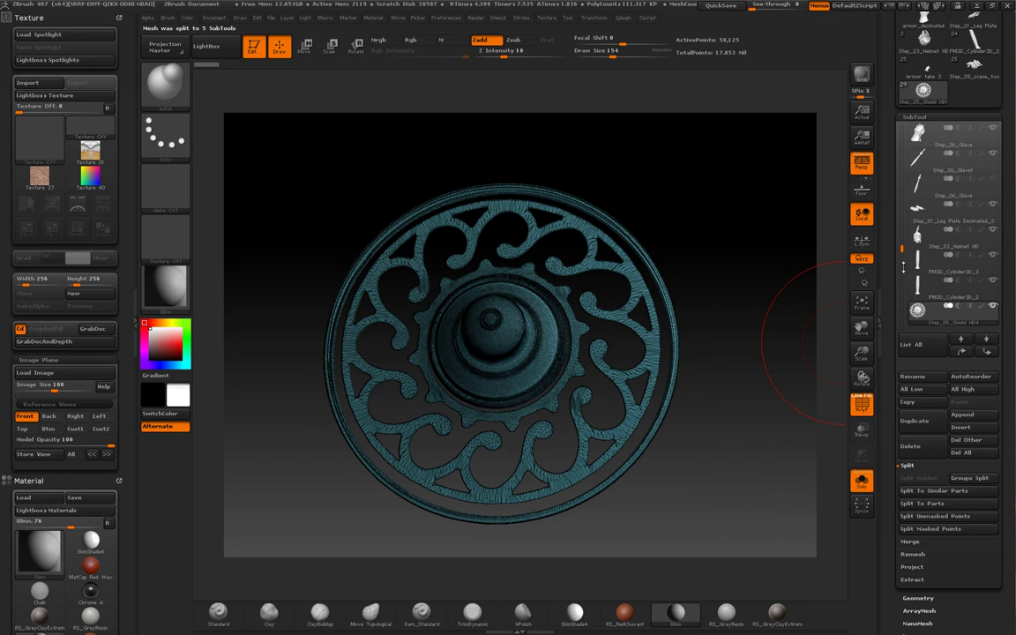
- Look through the shield's split parts in the SubTool list
scroll(926, 209, down, 5)
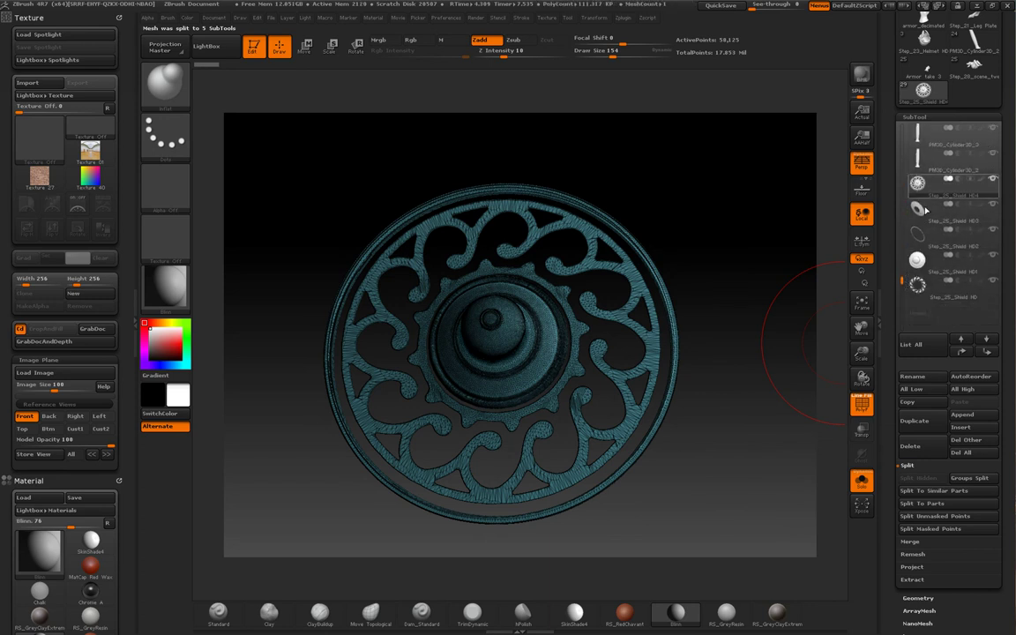
scroll(927, 187, down, 1)
mouse_move(903, 291)
mouse_down()
mouse_move(904, 271)
mouse_move(905, 295)
mouse_move(907, 282)
mouse_up()
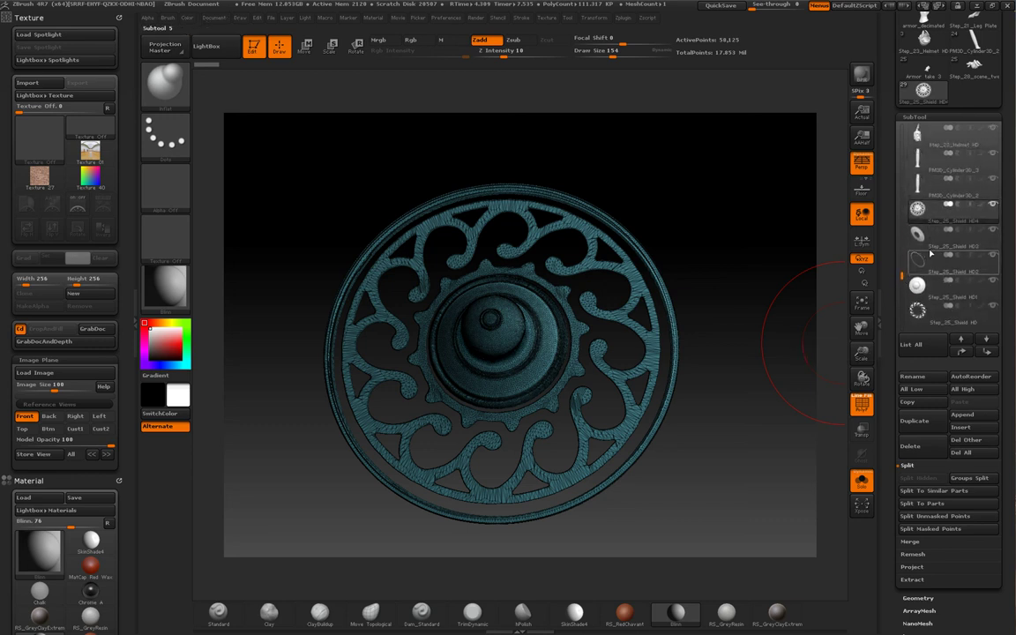
scroll(902, 284, down, 1)
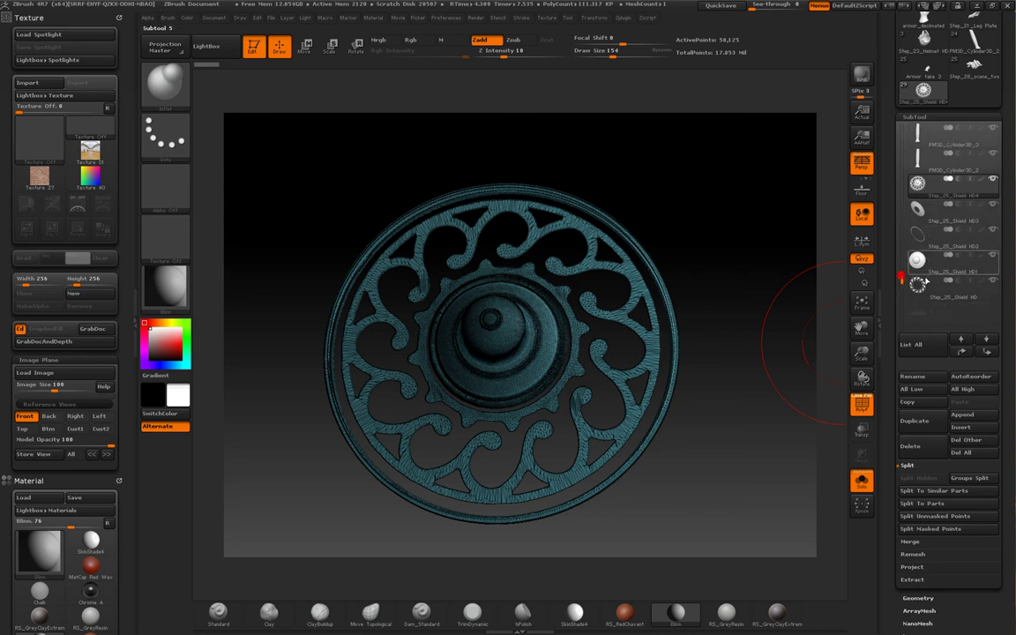
scroll(902, 280, up, 1)
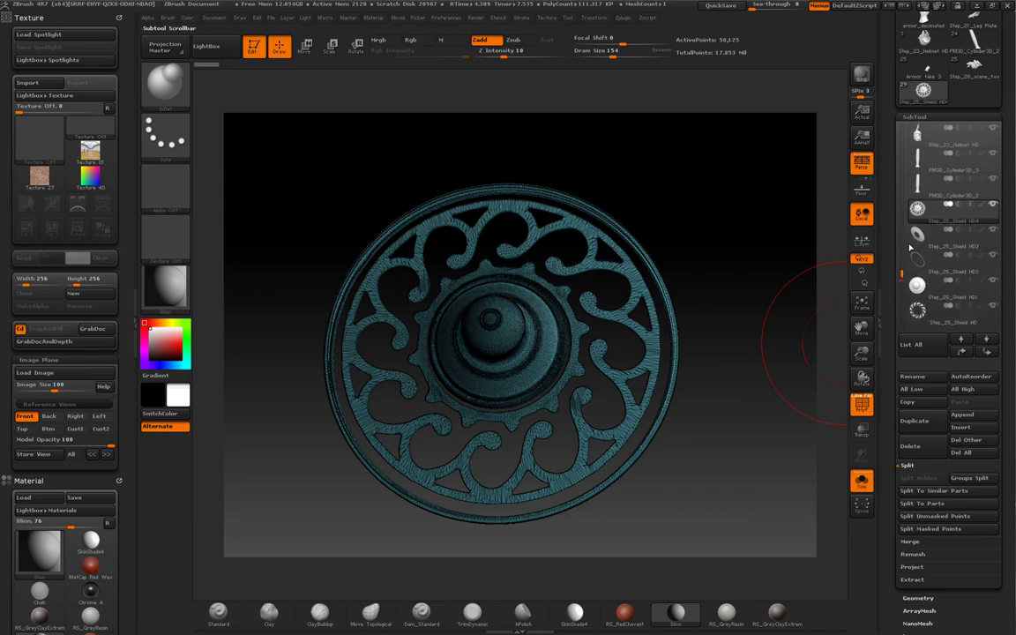
scroll(902, 273, up, 4)
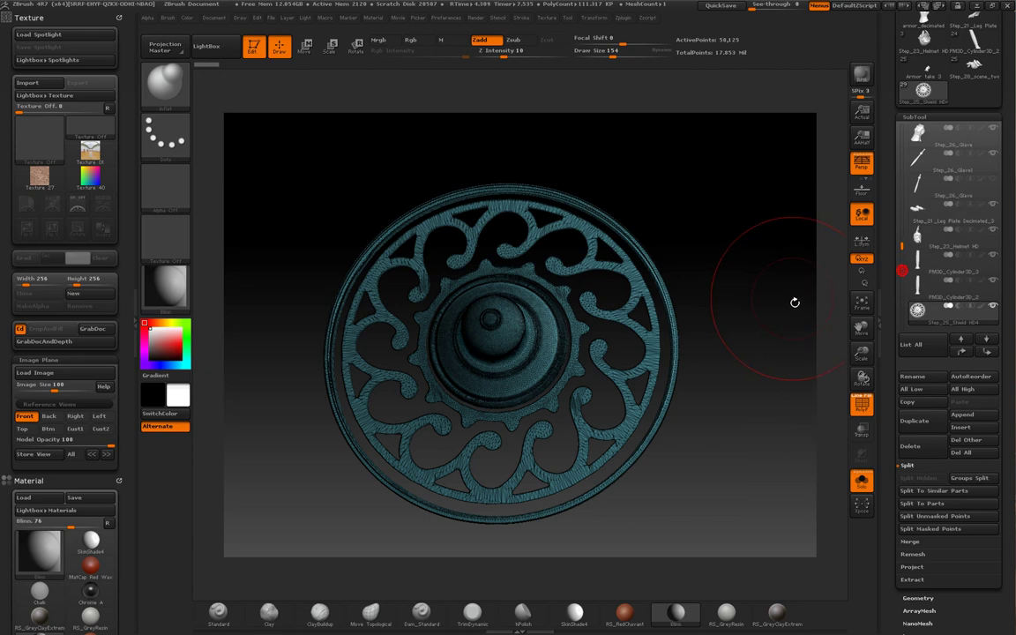
mouse_move(795, 302)
mouse_down()
mouse_move(791, 330)
mouse_move(804, 289)
mouse_up()
drag(748, 326, 780, 331)
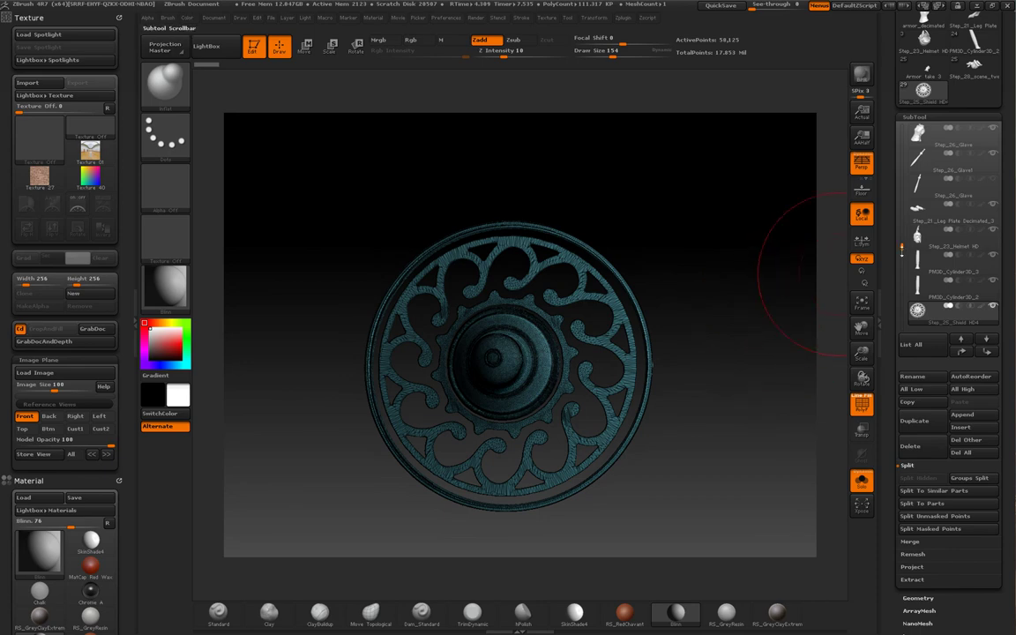
mouse_move(899, 245)
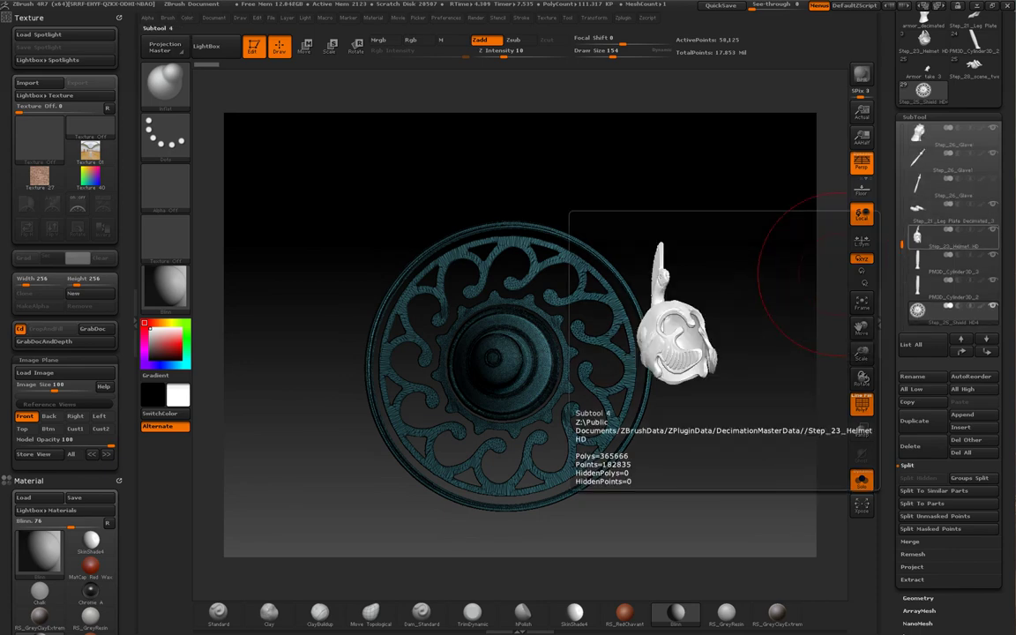
- Switch to KeyShot, search the material library for "flat", and apply Flat Grey to the whole ZBrush model group
key(alt+Tab)
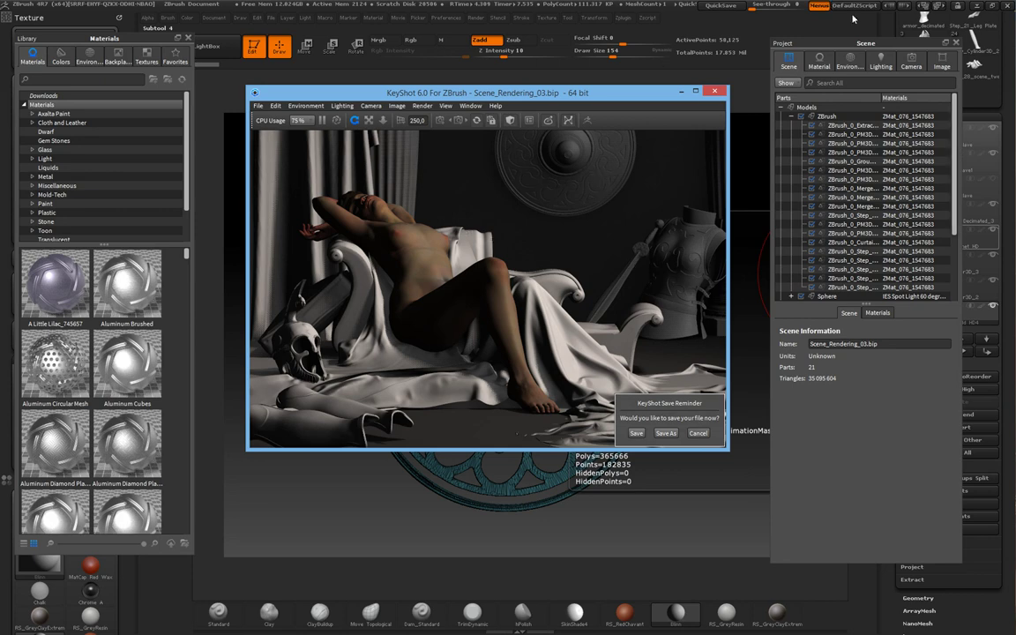
click(890, 117)
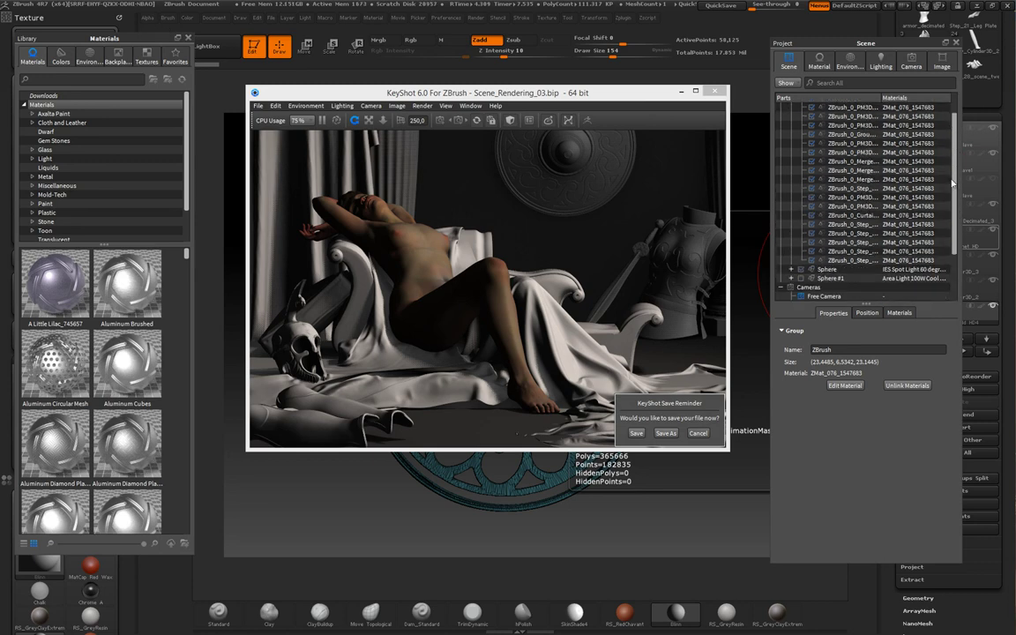
scroll(951, 158, down, 2)
scroll(950, 176, up, 1)
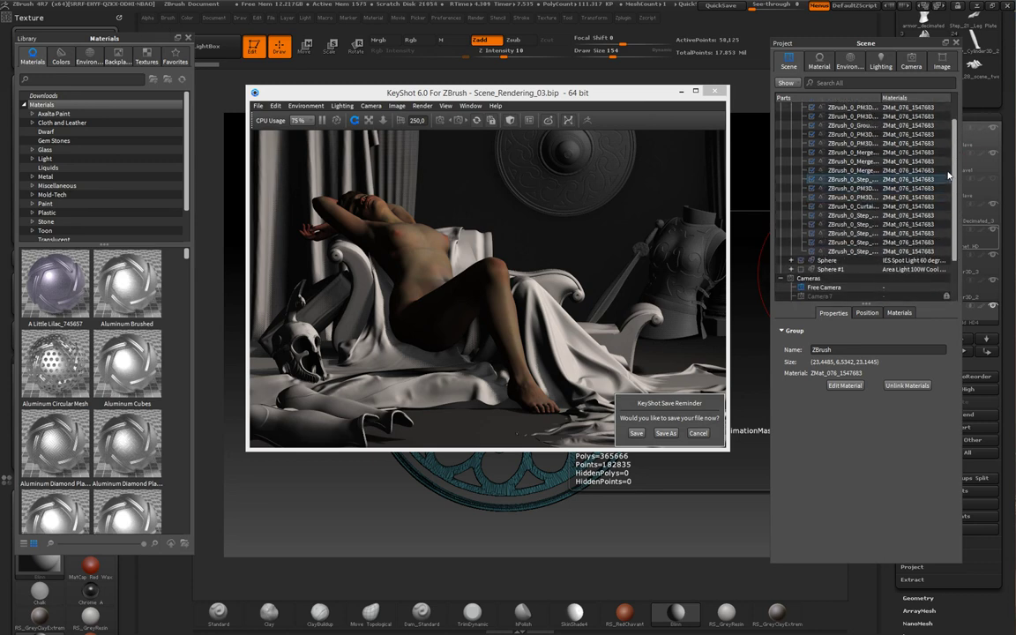
scroll(951, 168, up, 1)
scroll(950, 157, up, 1)
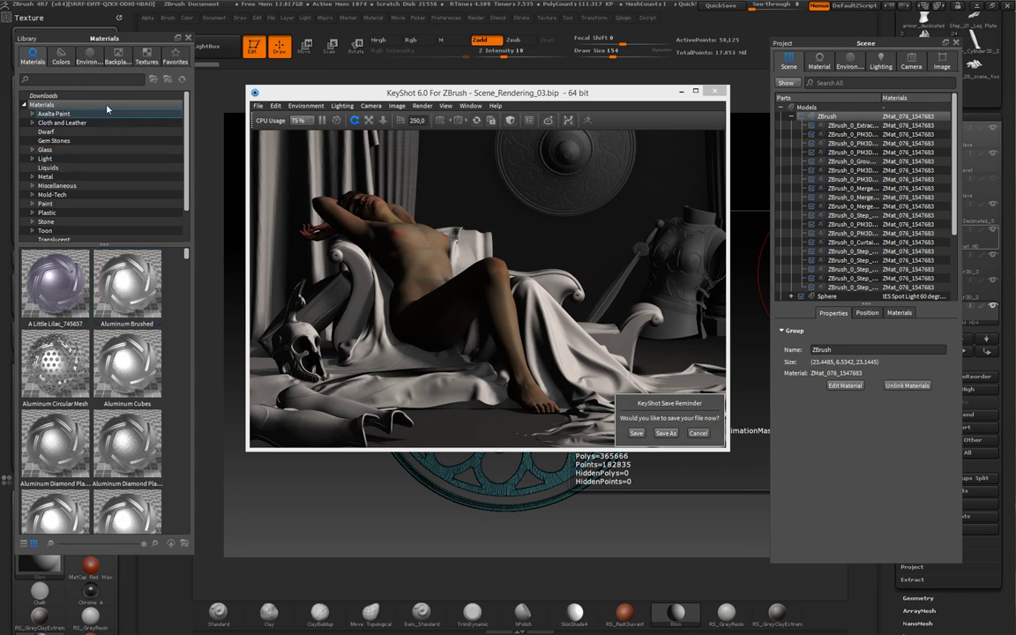
text(flat)
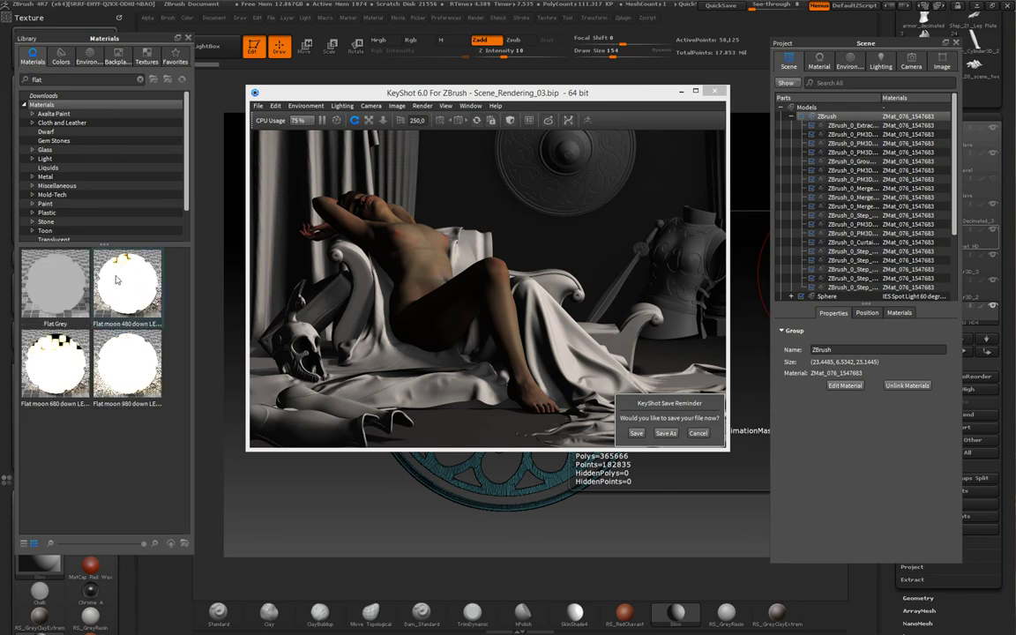
drag(53, 282, 813, 118)
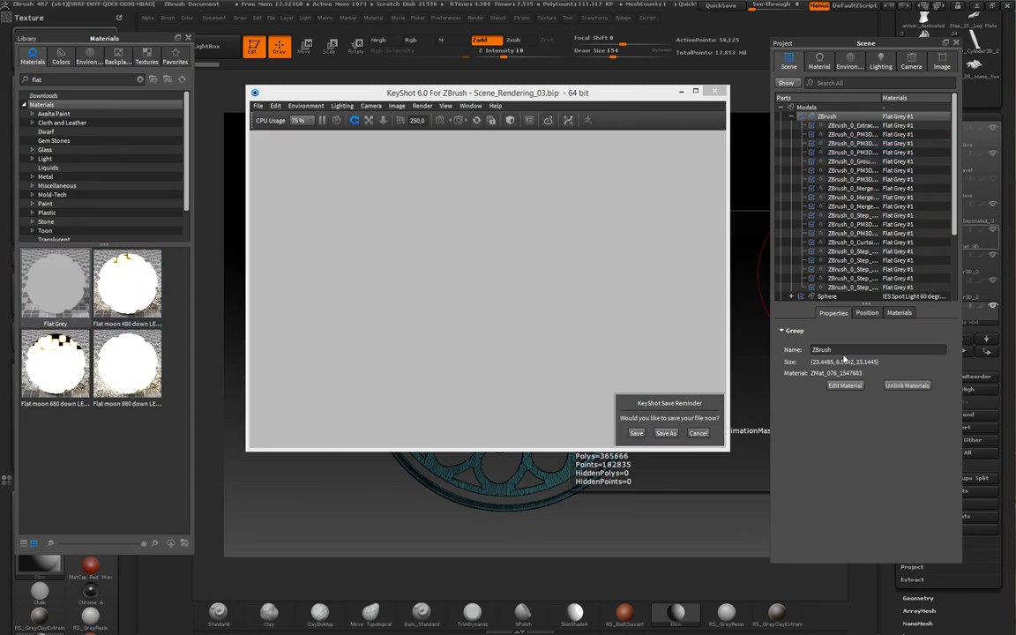
- Unlink the materials of the ZBrush group's parts and list the materials used in the scene
click(906, 387)
click(867, 313)
click(914, 312)
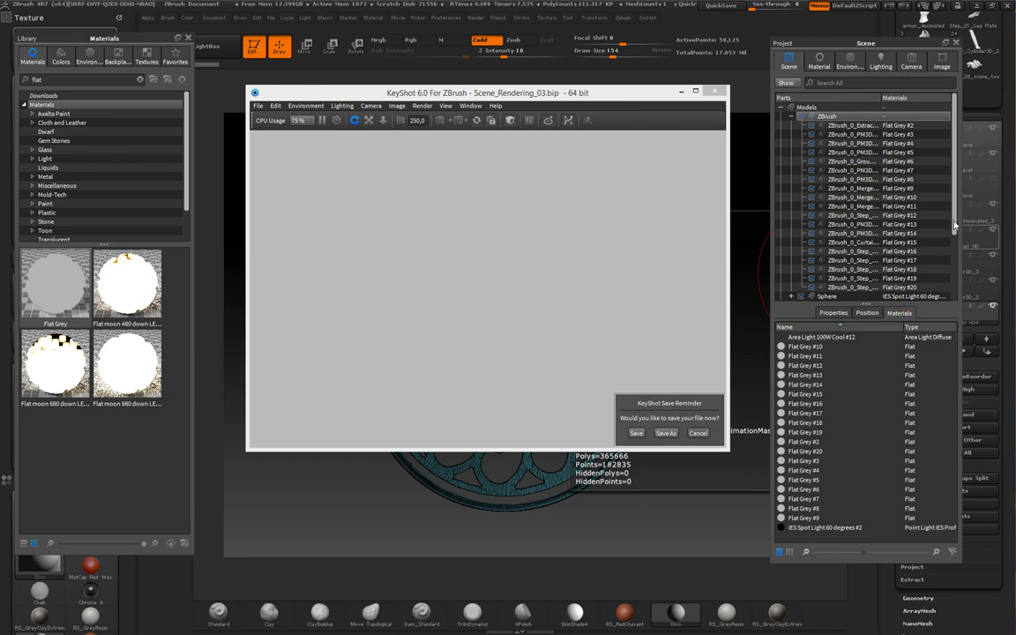
scroll(957, 269, down, 2)
scroll(899, 264, up, 2)
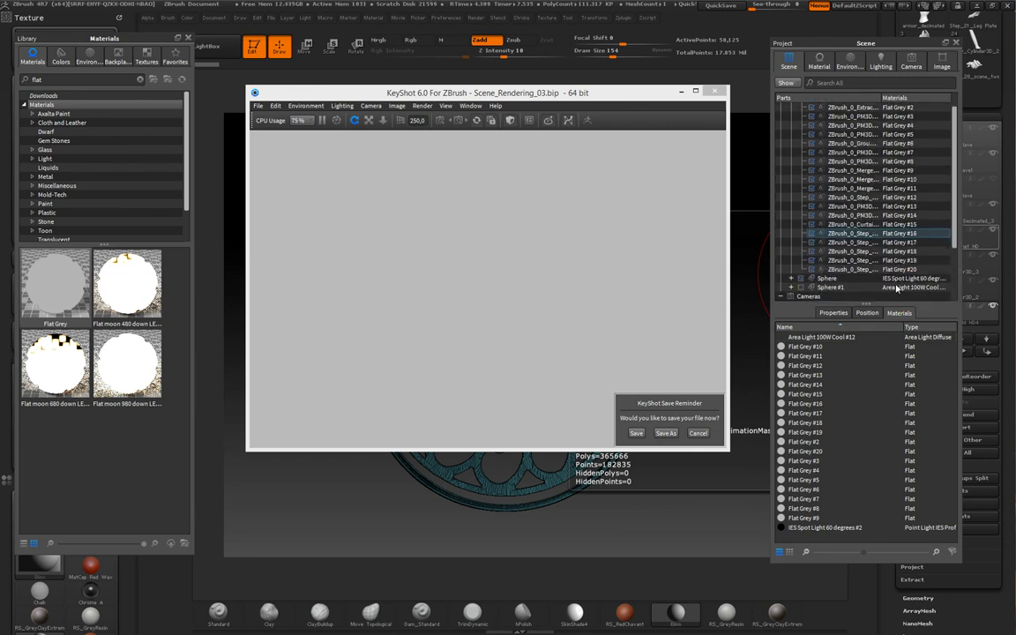
- Set the colour of material Flat Grey #10 to a muted red
double_click(804, 349)
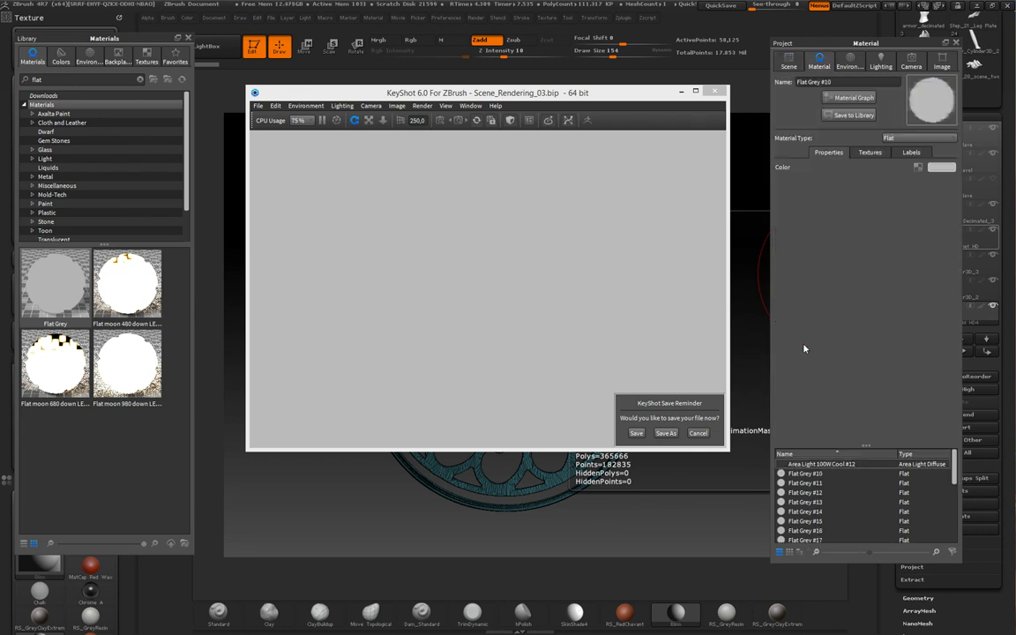
click(934, 168)
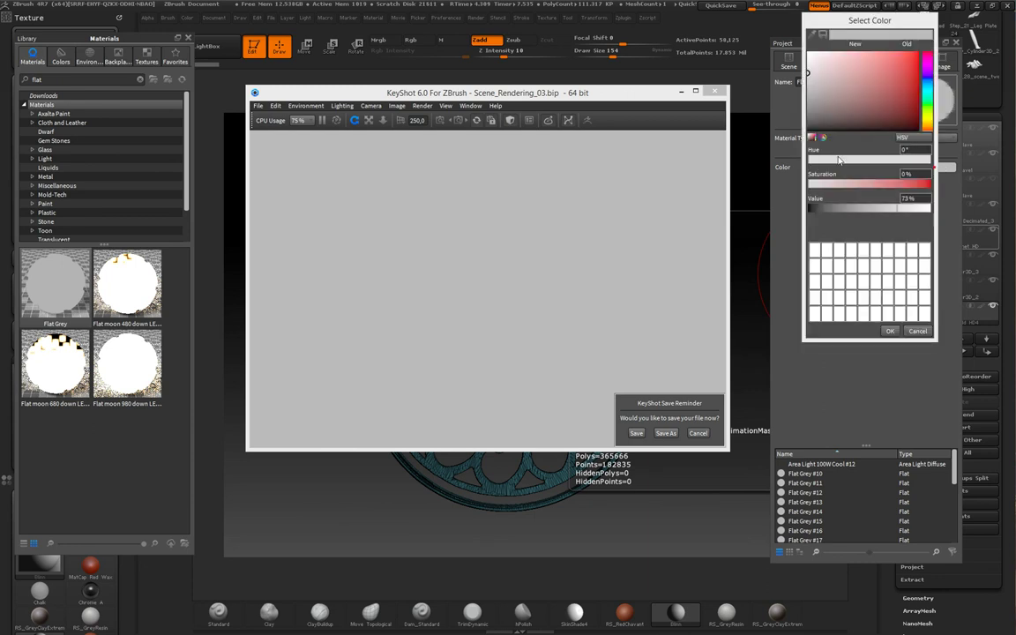
click(862, 75)
click(896, 332)
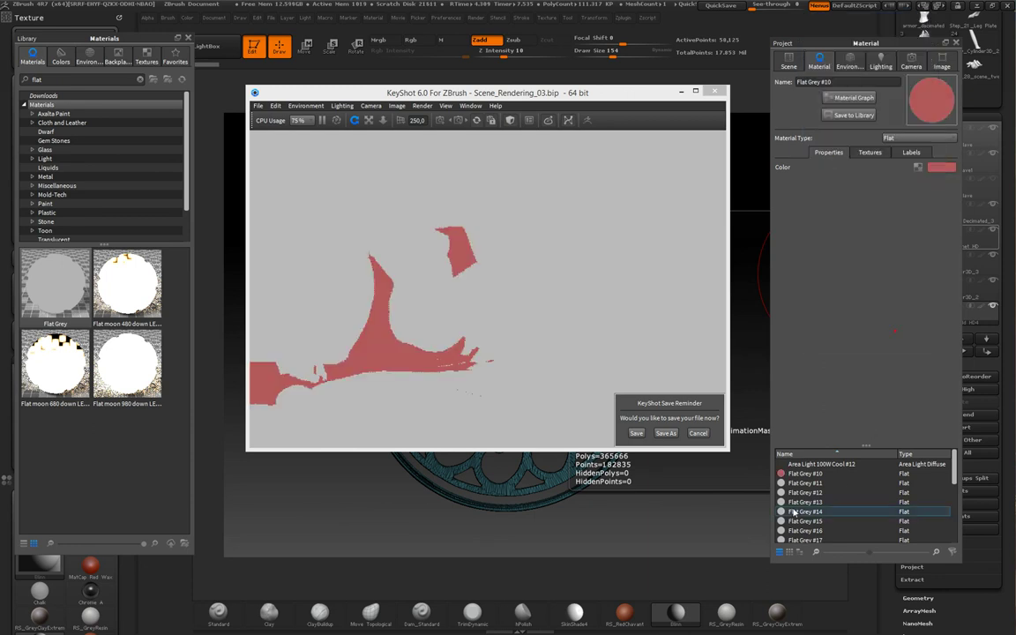
- Set the colour of material Flat Grey #11 to green with hue 150°, saturation 87% and value 45%
double_click(791, 483)
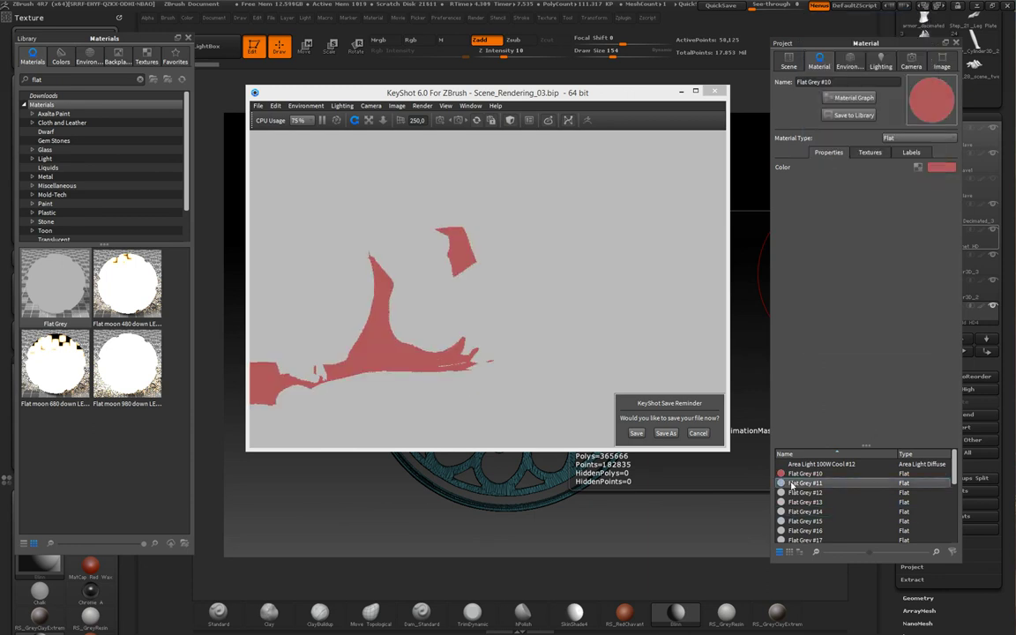
click(940, 167)
click(904, 95)
click(928, 97)
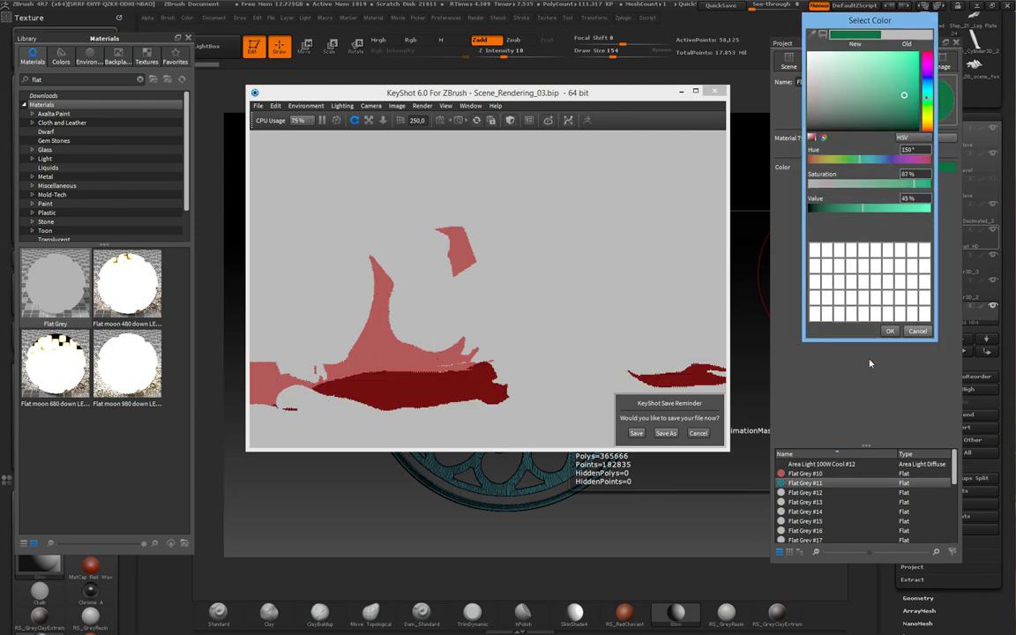
click(890, 331)
- Set the colour of material Flat Grey #12 to brown with hue 38°, saturation 92% and value 38%
click(804, 492)
click(941, 168)
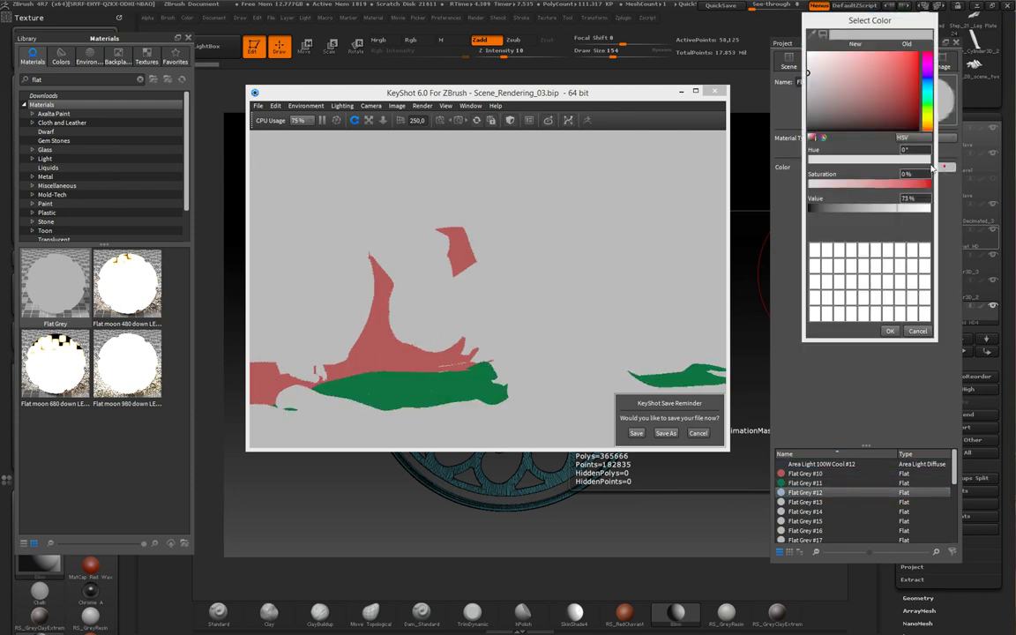
click(910, 101)
click(926, 119)
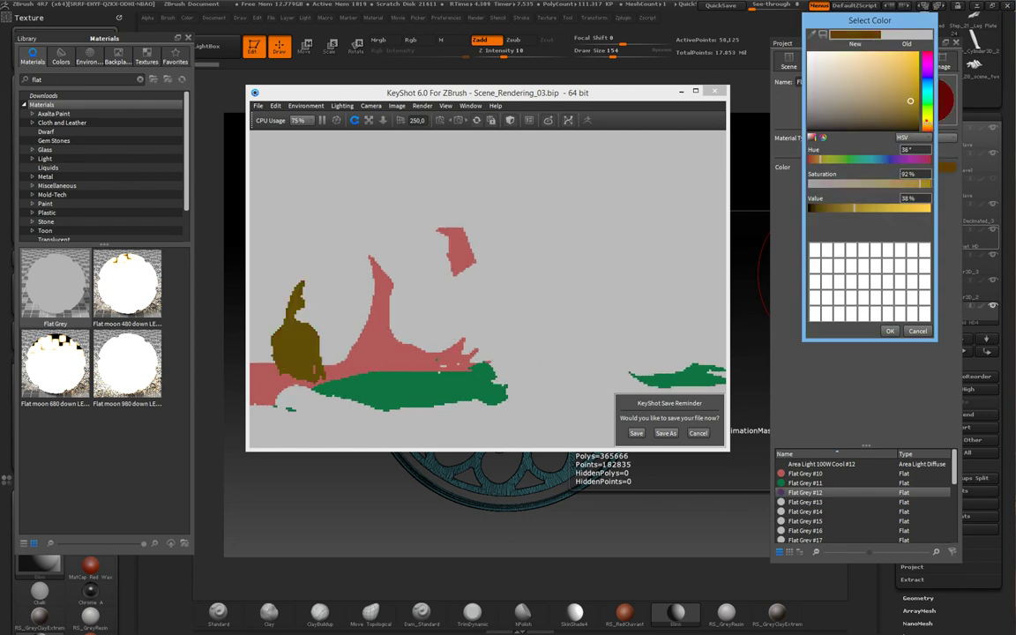
click(893, 332)
- Set the colour of material Flat Grey #13 to blue with hue 219°, saturation 96% and value 83%
click(804, 502)
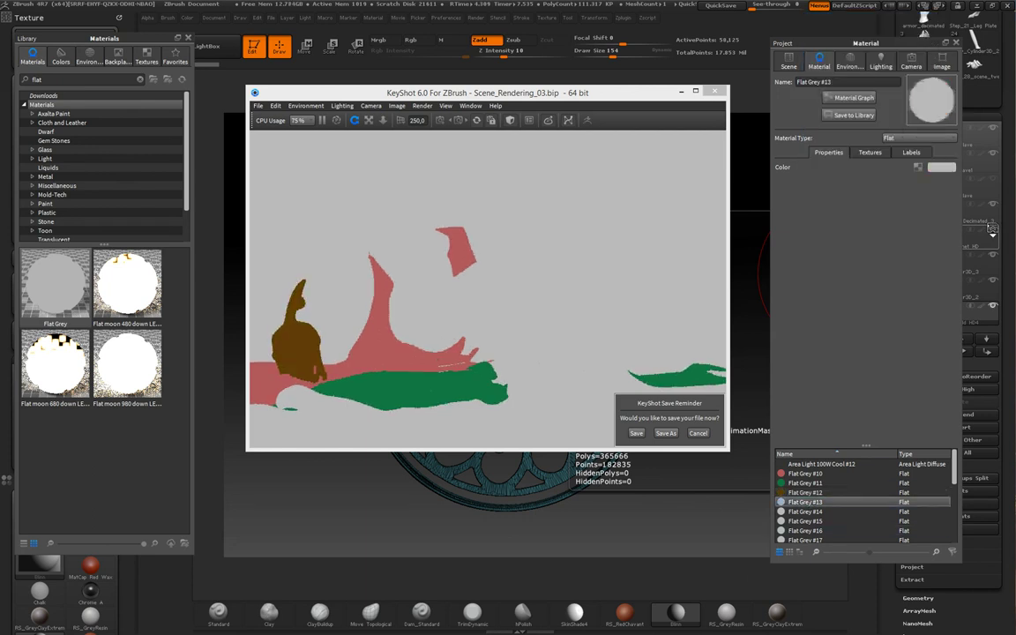
click(940, 168)
click(913, 66)
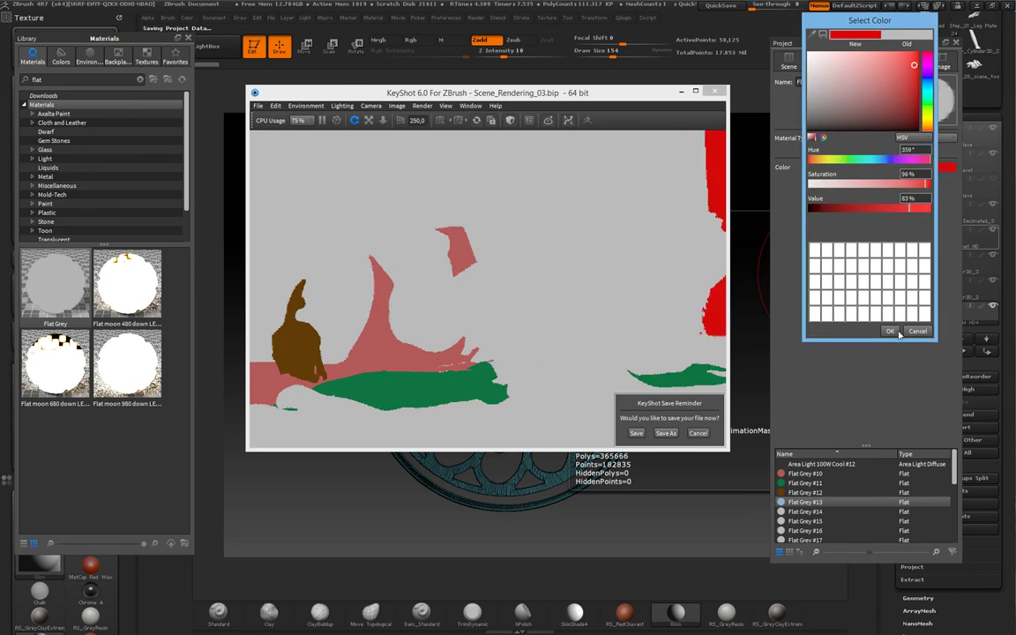
click(883, 159)
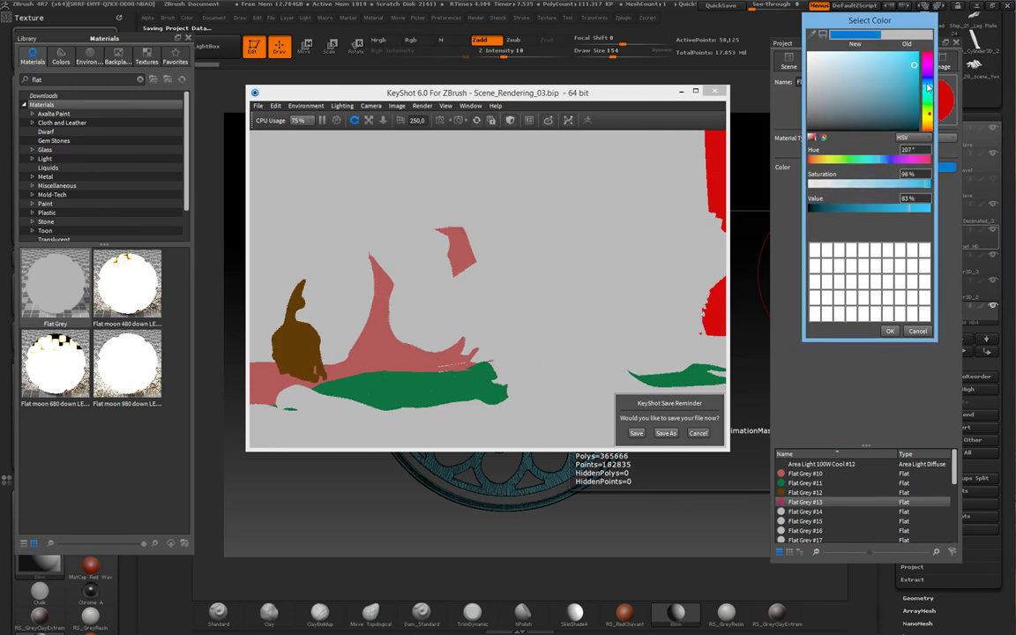
click(887, 331)
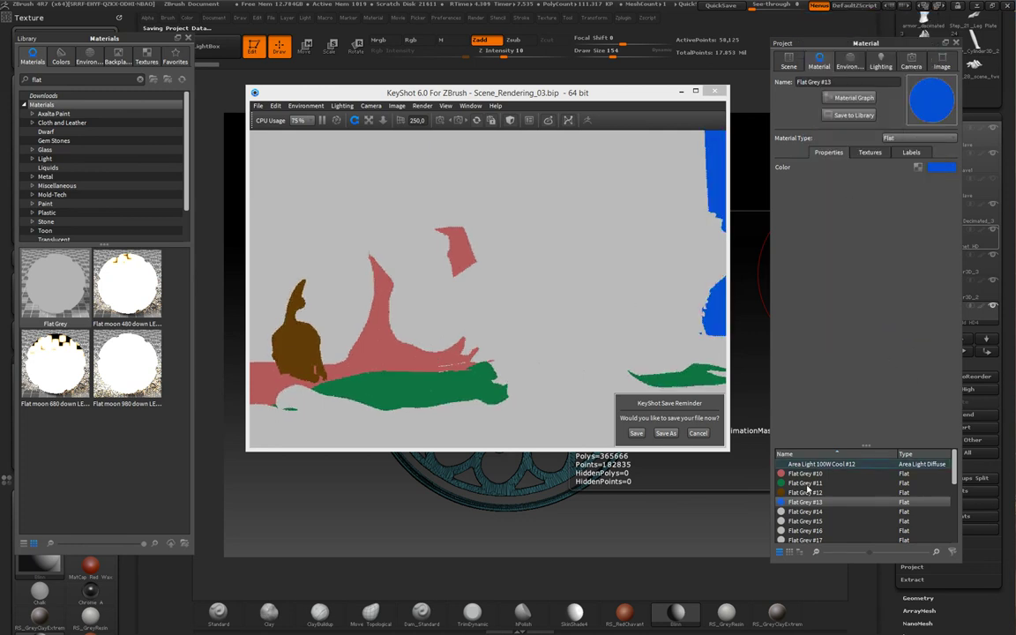
- Set the colour of material Flat Grey #14 to bright yellow with hue 52° and saturation 92%
click(805, 512)
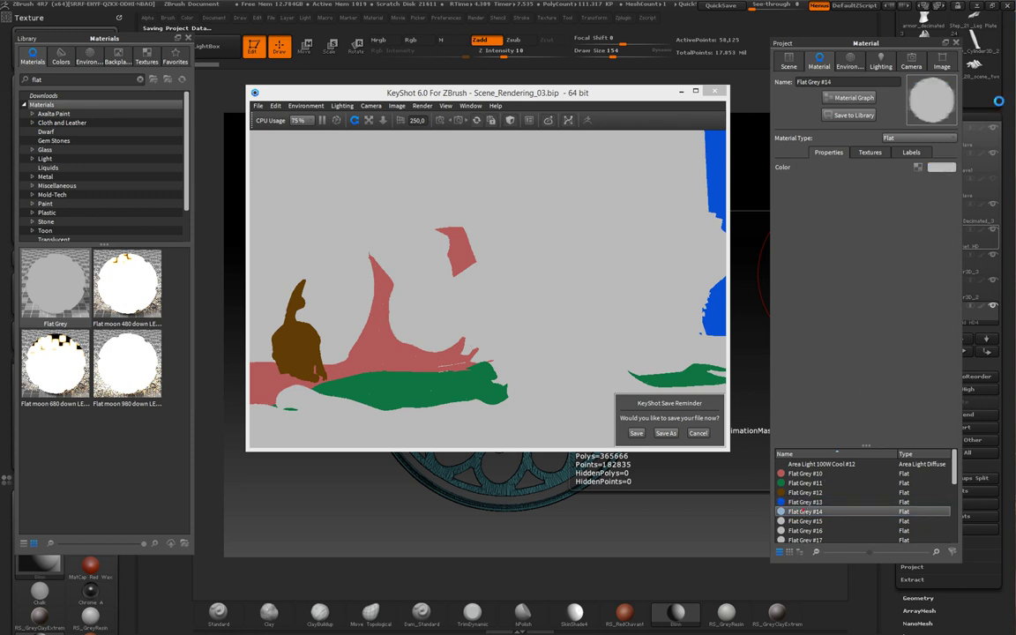
click(942, 168)
click(927, 119)
drag(904, 82, 910, 59)
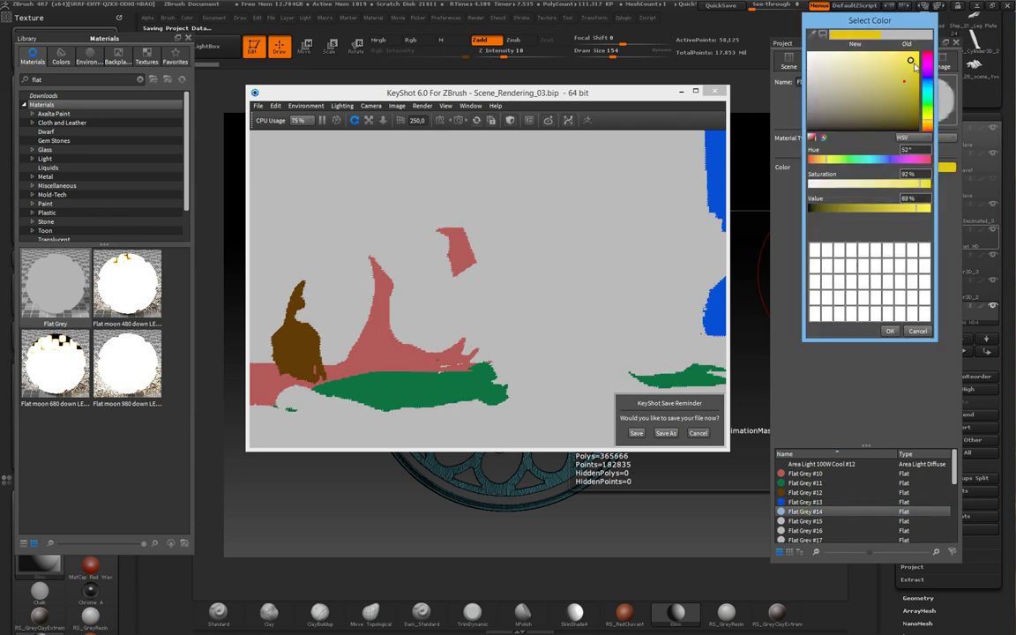
click(887, 331)
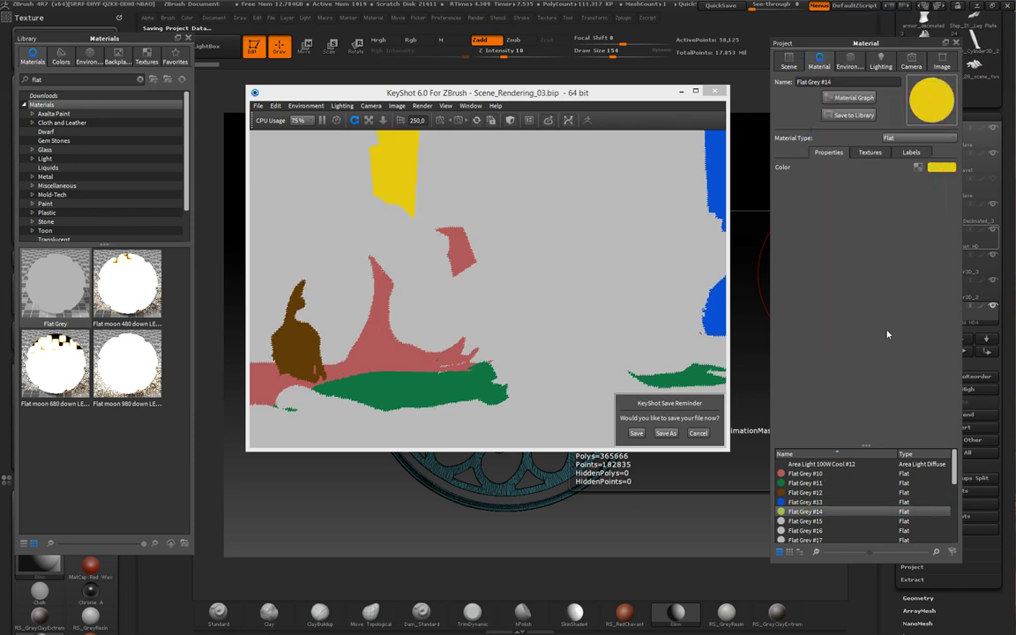
- Set the colour of material Flat Grey #15 to a very dark purple
click(804, 521)
click(941, 167)
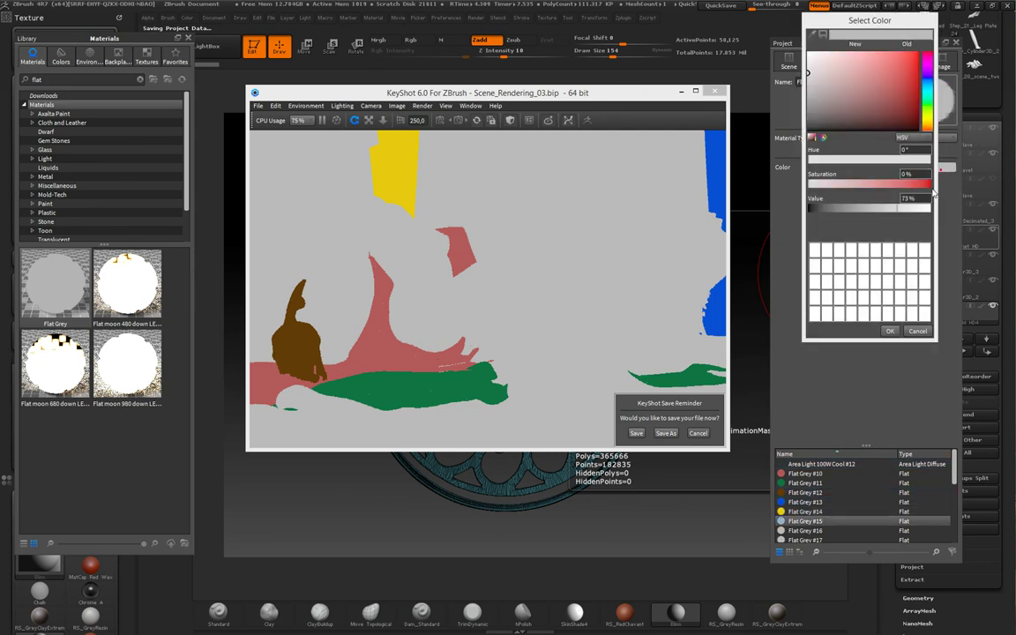
drag(913, 106, 917, 112)
drag(927, 70, 924, 67)
drag(893, 129, 897, 121)
click(889, 332)
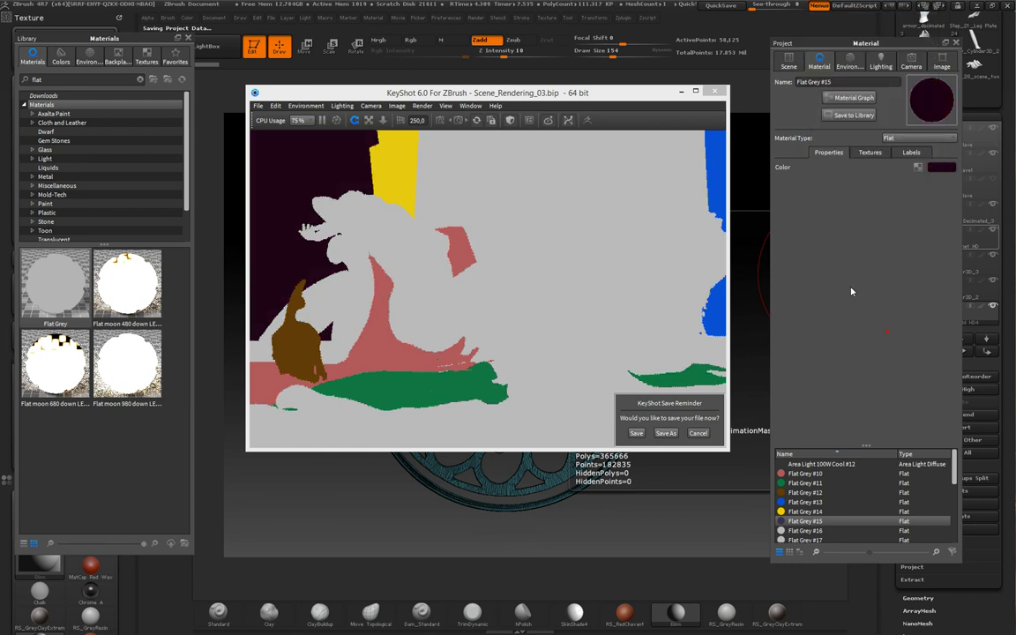
- Shift the KeyShot render window slightly and dismiss the save reminder without saving
drag(541, 88, 558, 86)
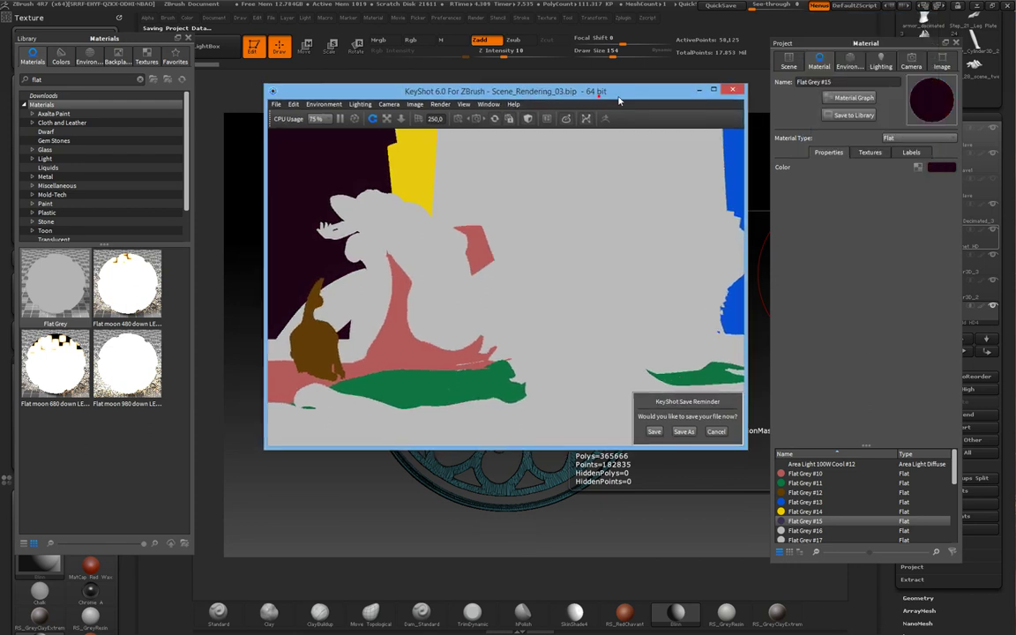
click(715, 430)
mouse_move(955, 468)
mouse_down()
mouse_move(961, 519)
mouse_move(961, 462)
mouse_up()
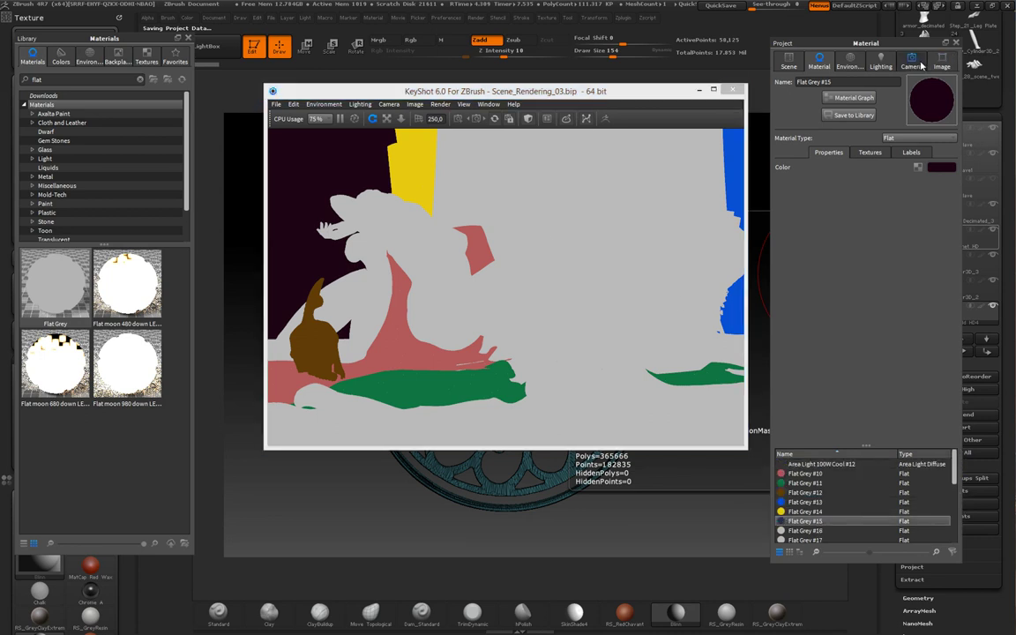
click(631, 91)
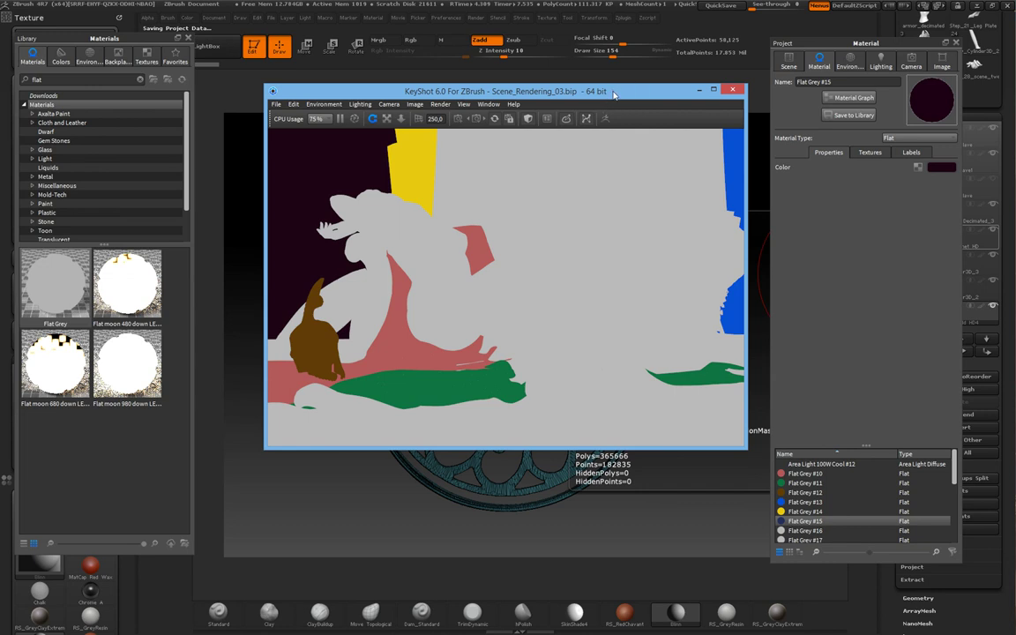
- Open the render settings and set the still image's output format to TIFF
key(ctrl+p)
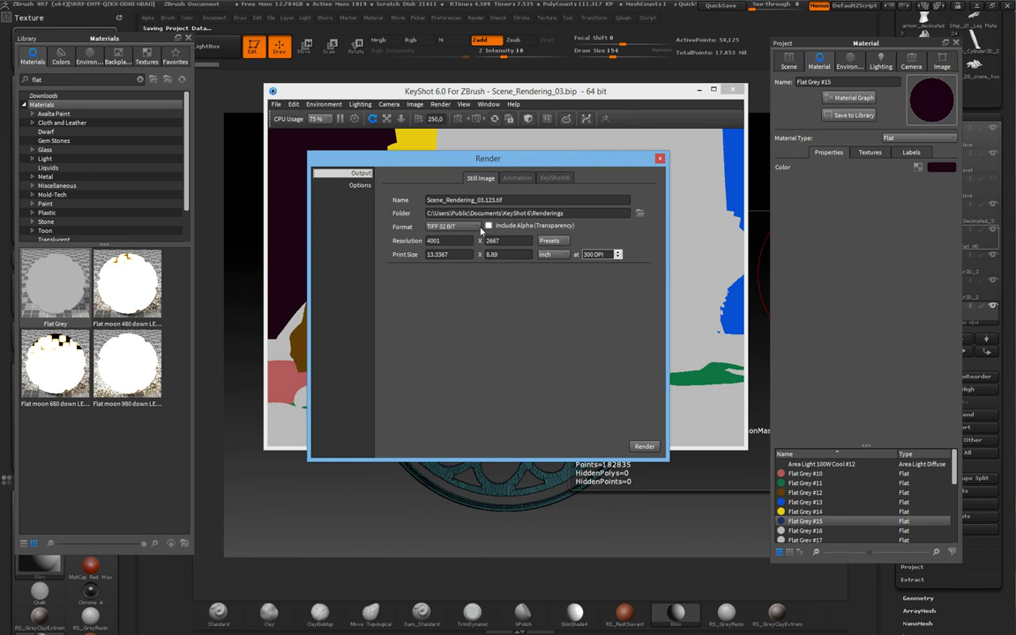
click(473, 228)
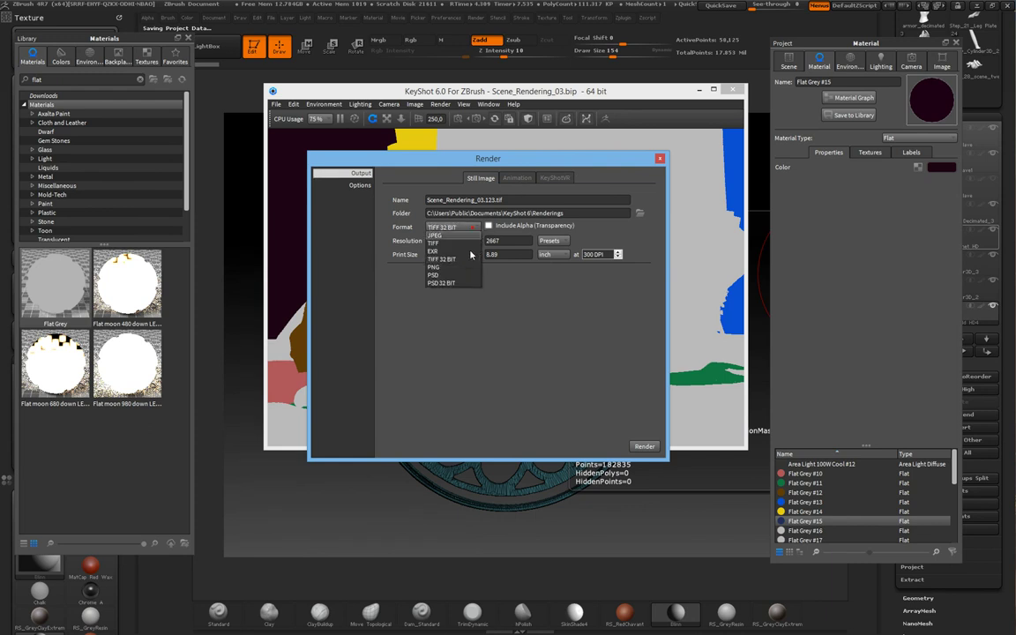
click(460, 244)
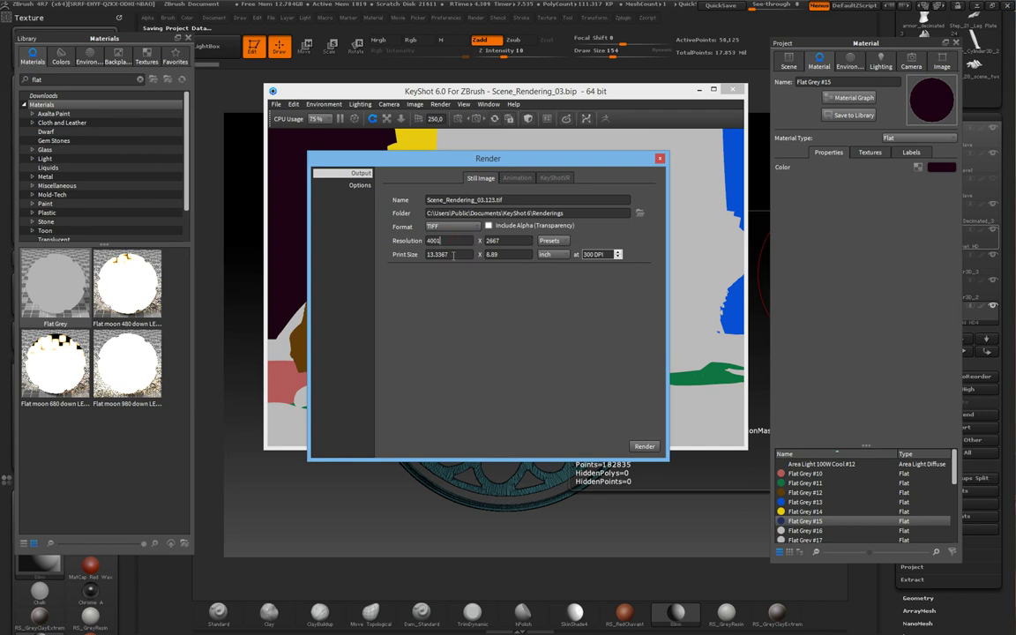
- Use Advanced Control render quality with 8 samples, 0 ray bounces and shadow 1, and disable Sharp Shadows and Global Illumination Cache
click(361, 186)
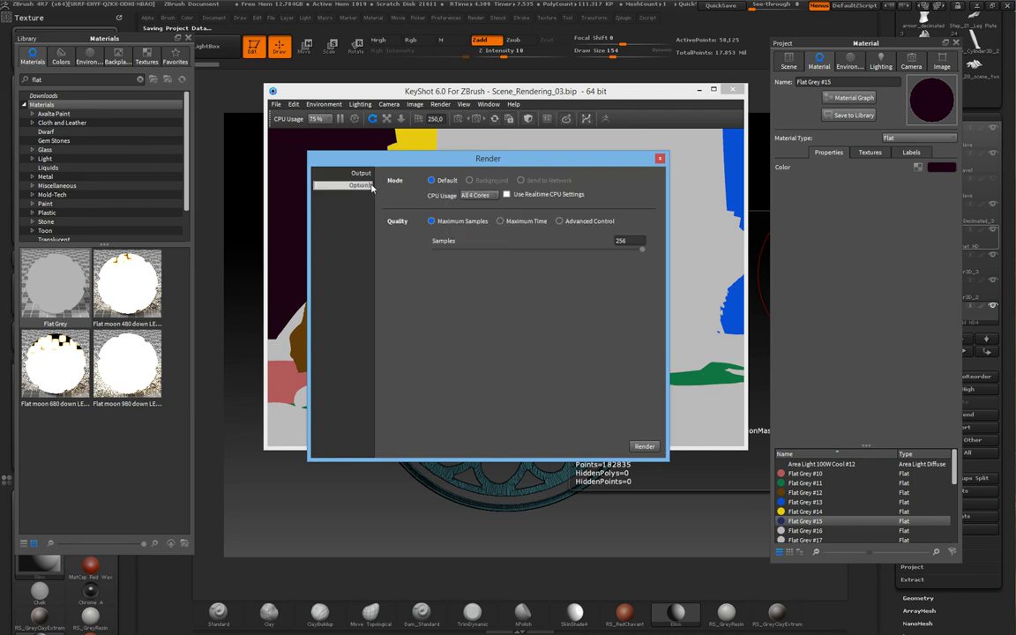
click(559, 222)
drag(530, 243, 419, 248)
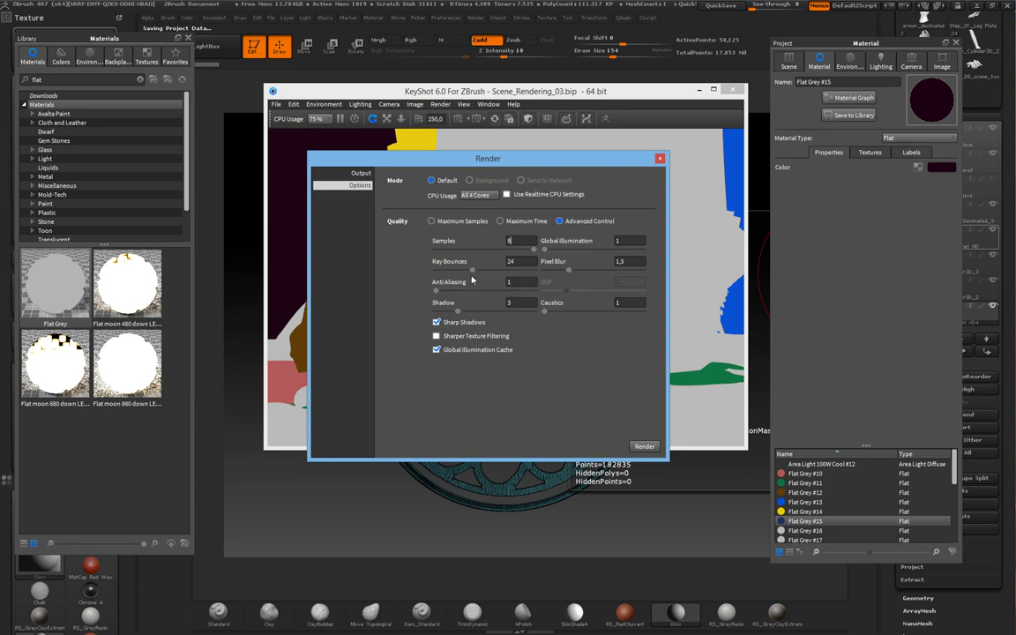
drag(471, 273, 419, 287)
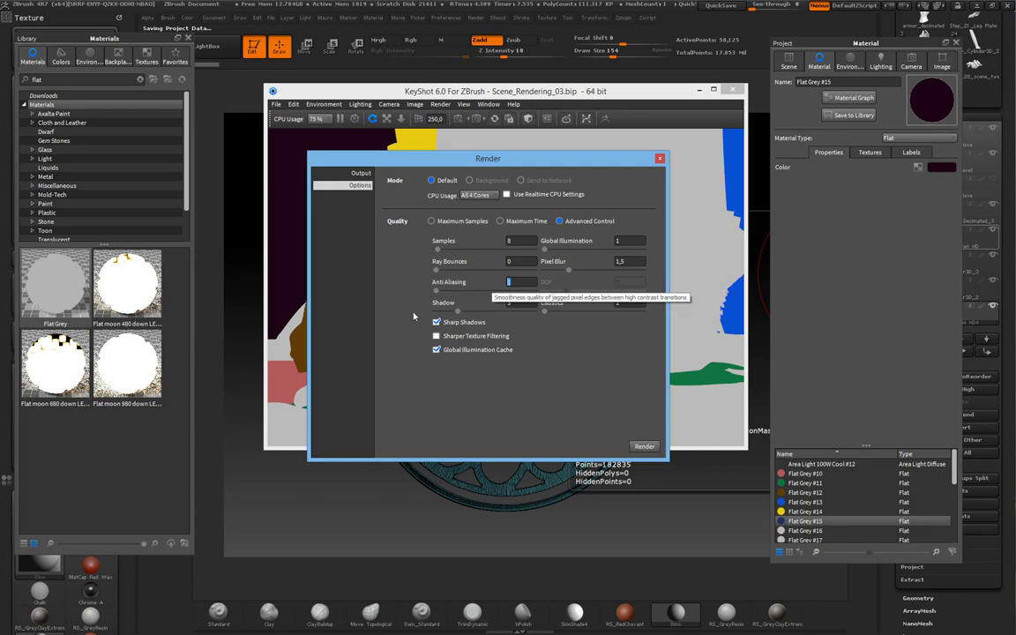
click(529, 304)
drag(456, 313, 394, 315)
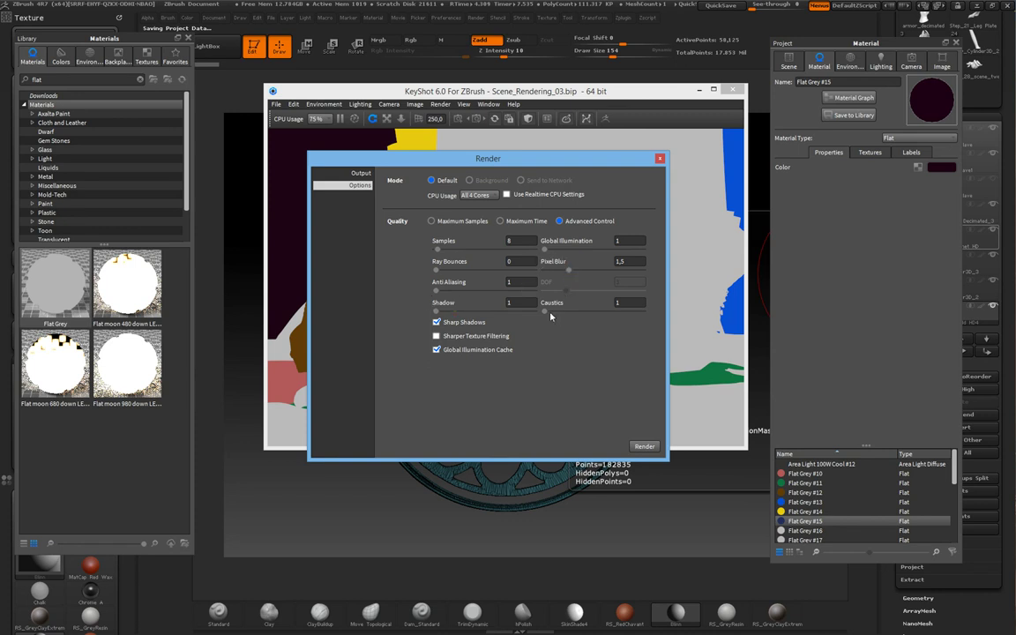
click(437, 322)
click(437, 350)
- Set the still image's width to 8000 pixels and close the render settings without rendering
click(361, 174)
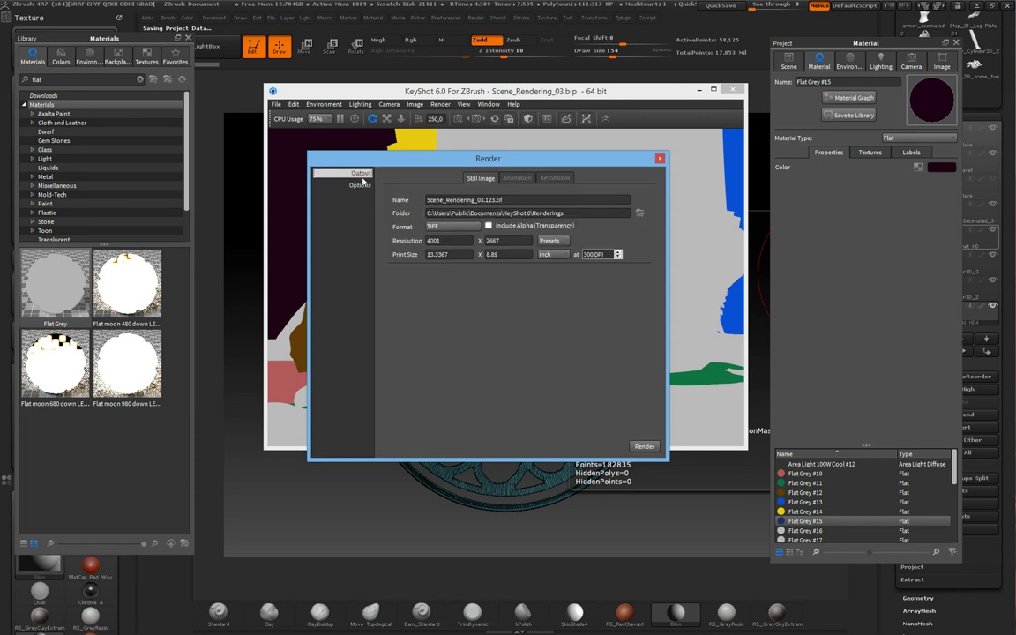
double_click(459, 244)
text(8000)
key(Tab)
drag(667, 163, 721, 239)
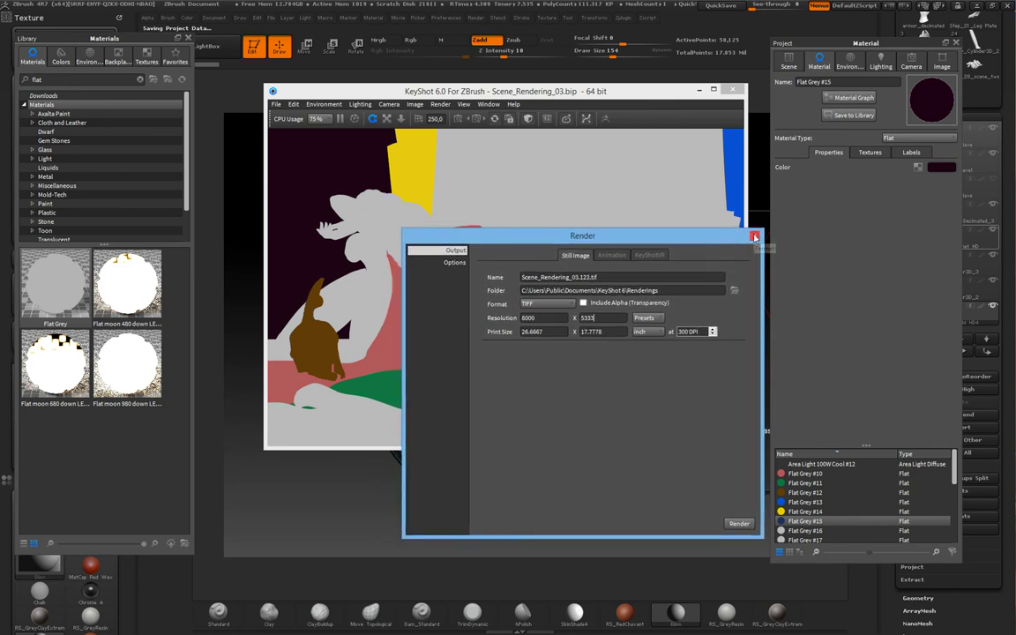
drag(704, 238, 876, 250)
drag(757, 250, 746, 248)
click(909, 246)
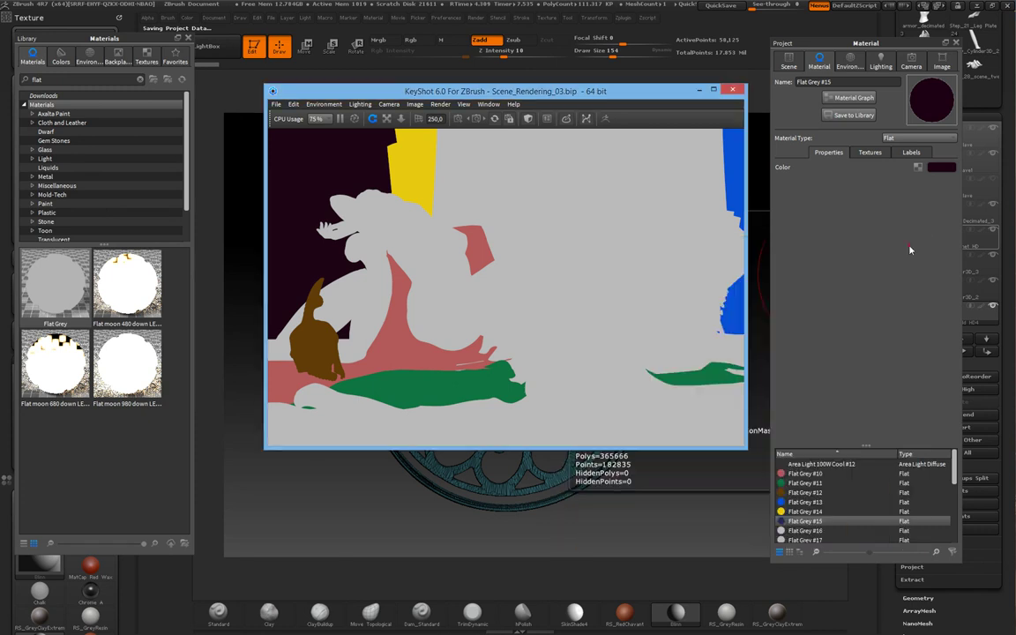